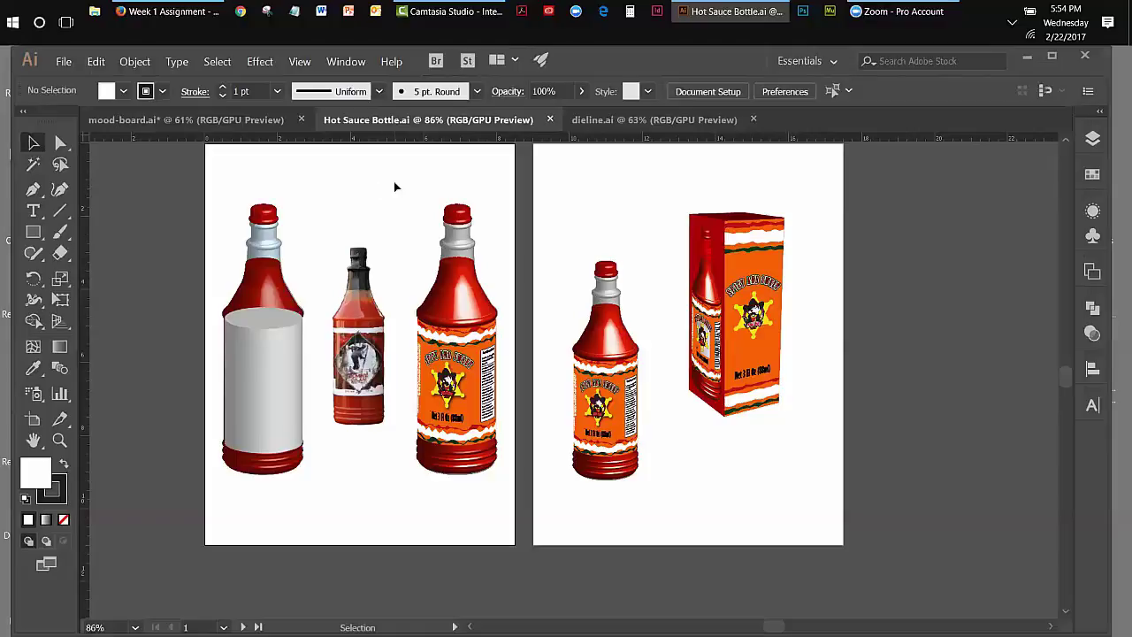
Unlock the 'done' and 'original' layers and marquee-select the finished left bottle.
{"action": "left_click_drag", "start_coordinate": [553, 207], "coordinate": [646, 438]}
{"action": "left_click_drag", "start_coordinate": [223, 203], "coordinate": [312, 491]}
{"action": "left_click", "coordinate": [1093, 139]}
{"action": "left_click", "coordinate": [904, 194]}
{"action": "left_click", "coordinate": [904, 175]}
{"action": "left_click_drag", "start_coordinate": [222, 182], "coordinate": [308, 489]}
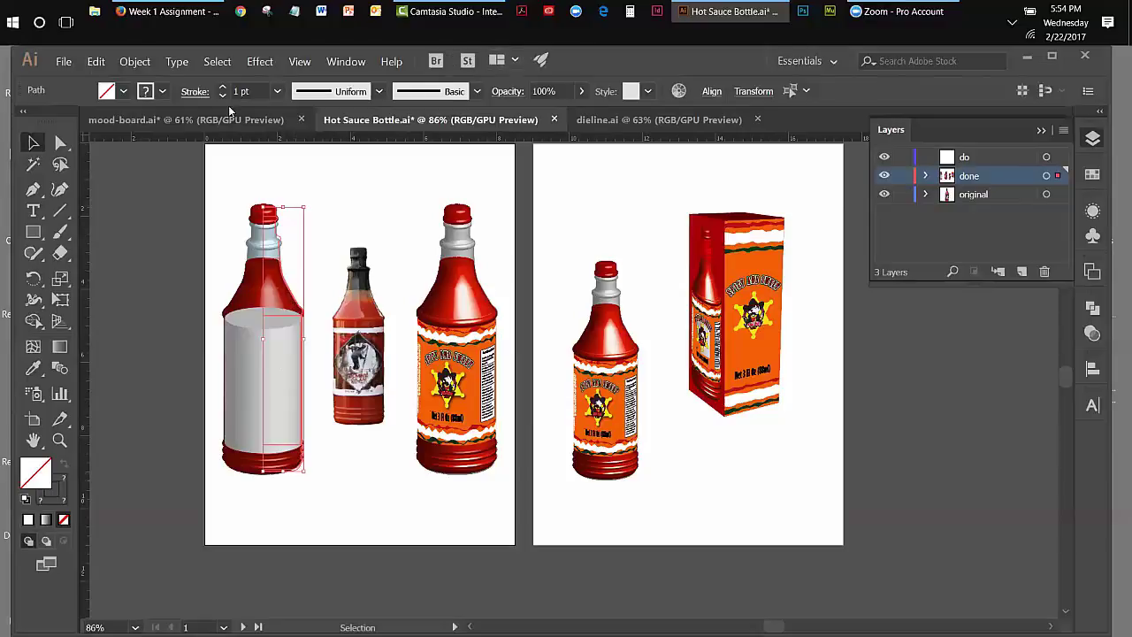
{"action": "left_click", "coordinate": [333, 63]}
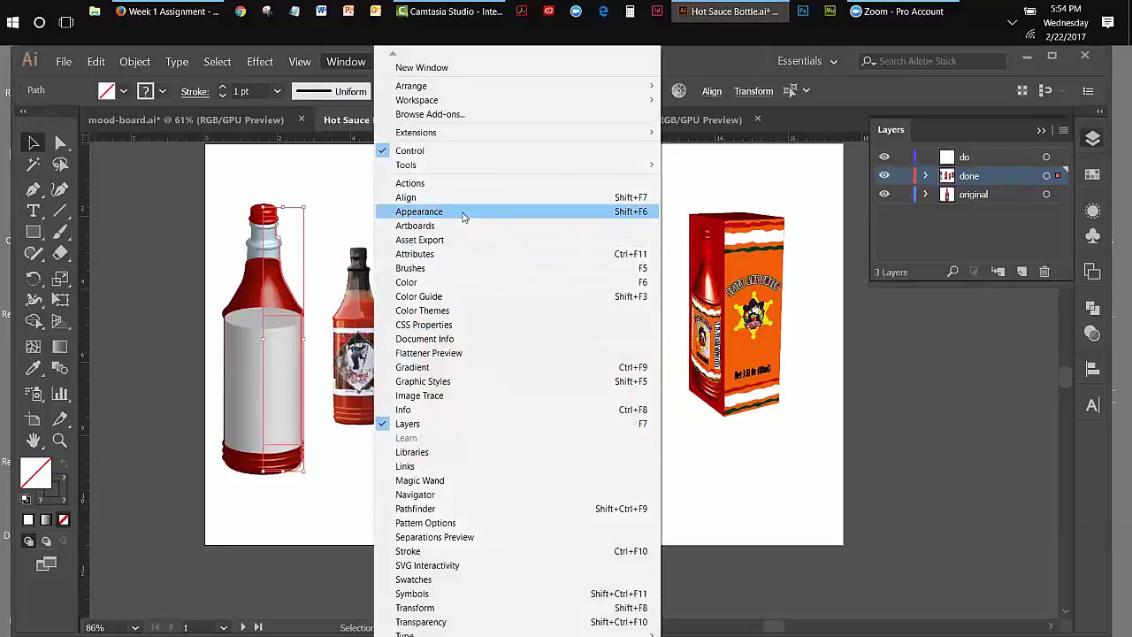
Open the Appearance panel to reveal the selected bottle's 3D Revolve effect.
{"action": "left_click", "coordinate": [464, 214]}
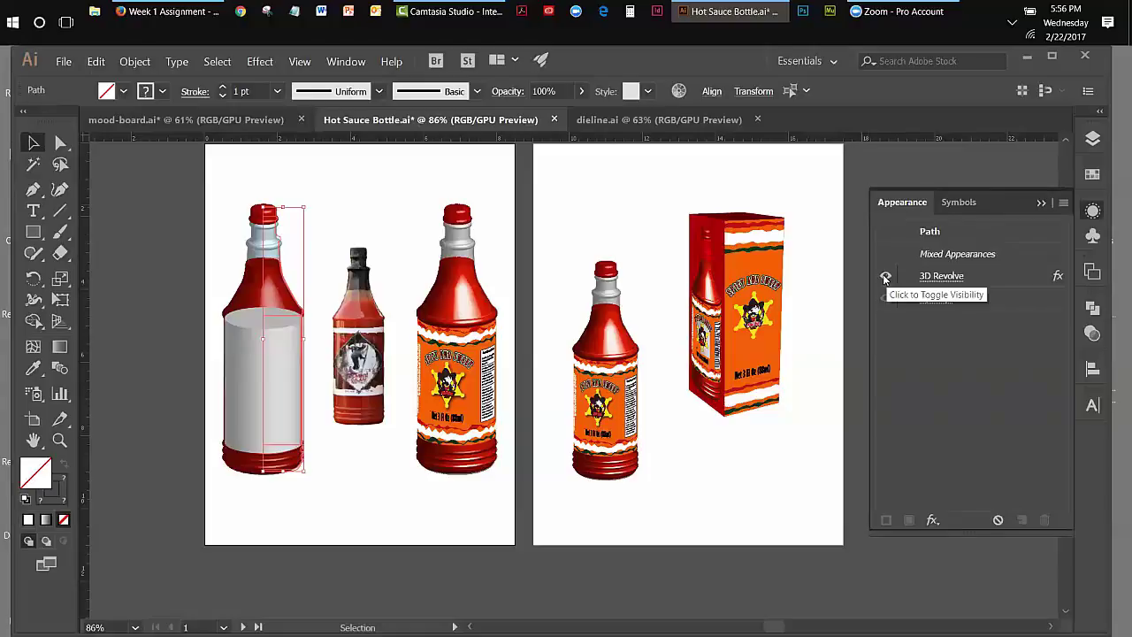
Hide the bottle's 3D Revolve effect and deselect, leaving the flat half-profile outline.
{"action": "left_click", "coordinate": [885, 278]}
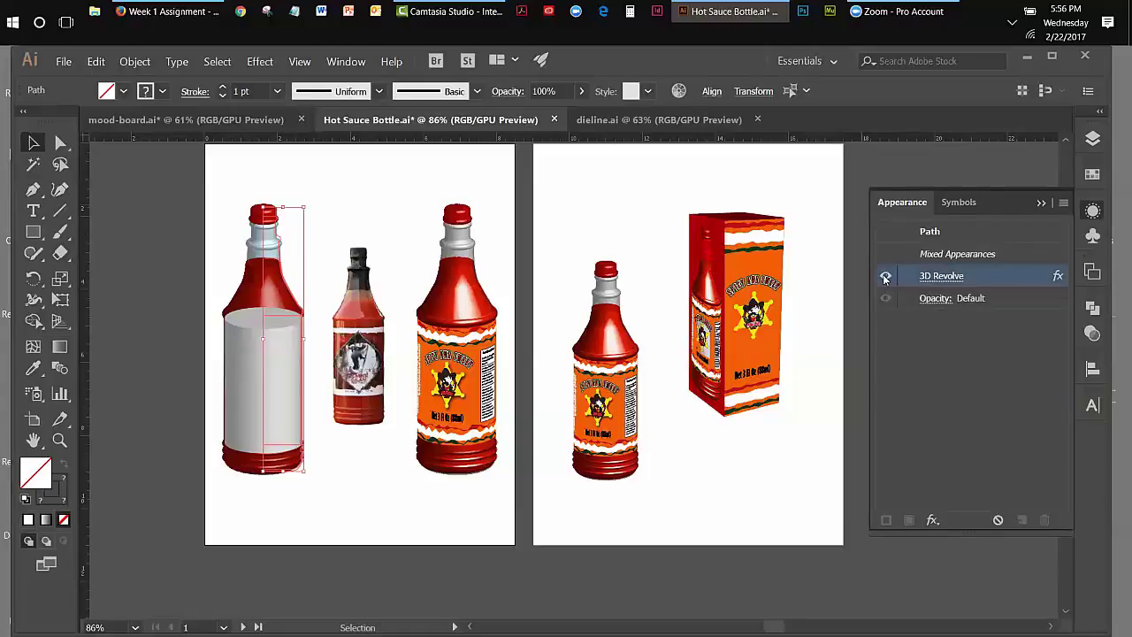
{"action": "left_click", "coordinate": [341, 195]}
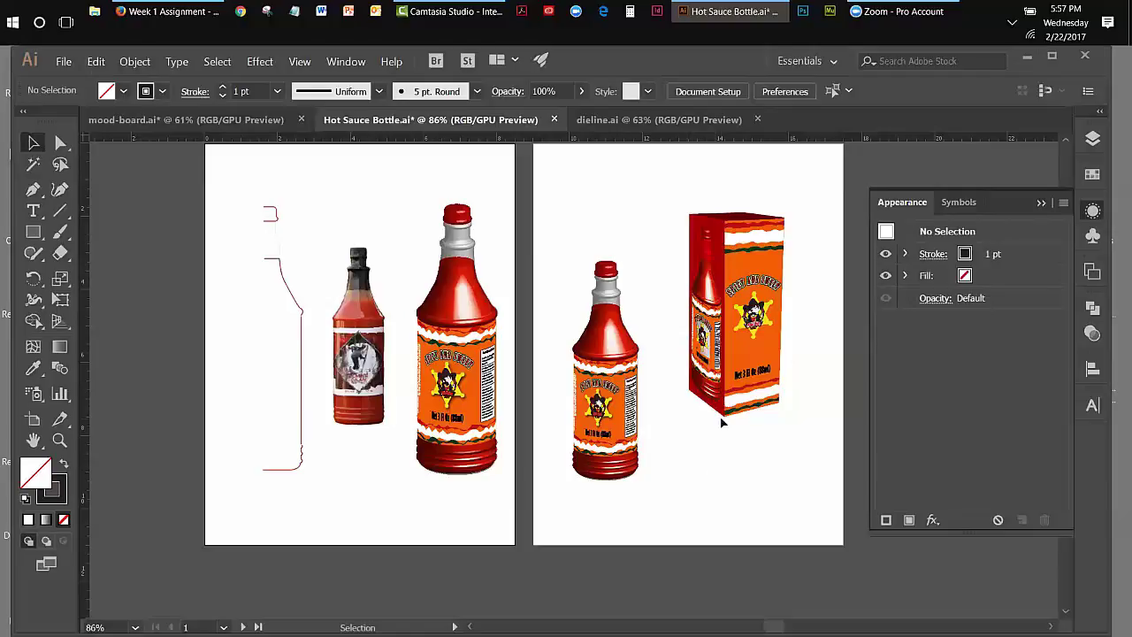
Close Appearance and toggle the 'original' layer's visibility on and off to compare.
{"action": "left_click", "coordinate": [1042, 203]}
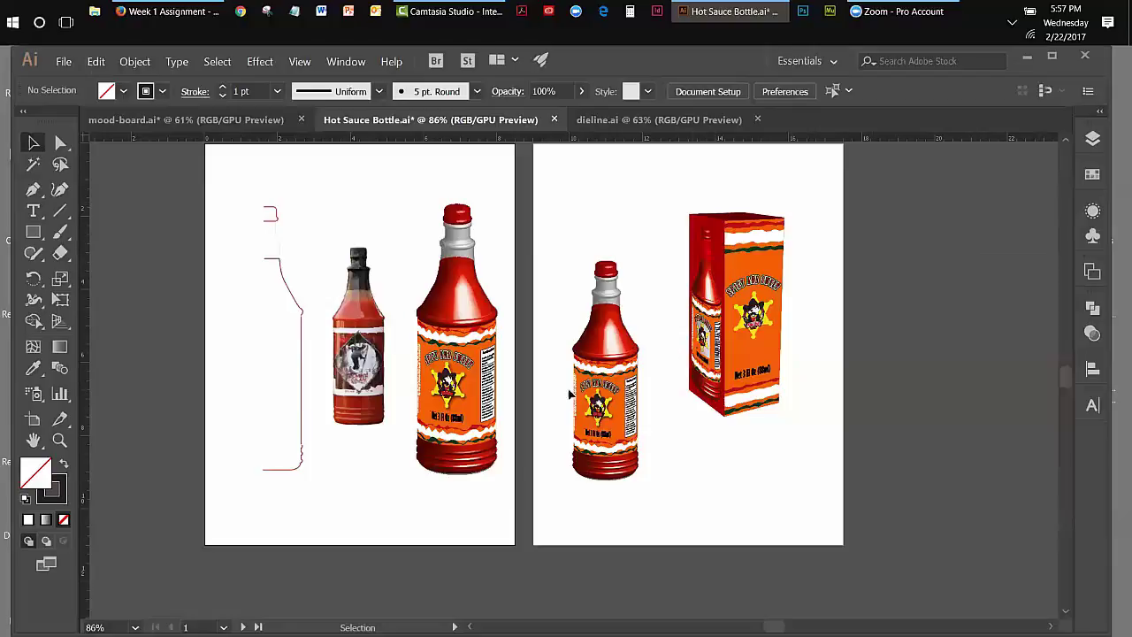
{"action": "left_click", "coordinate": [1094, 140]}
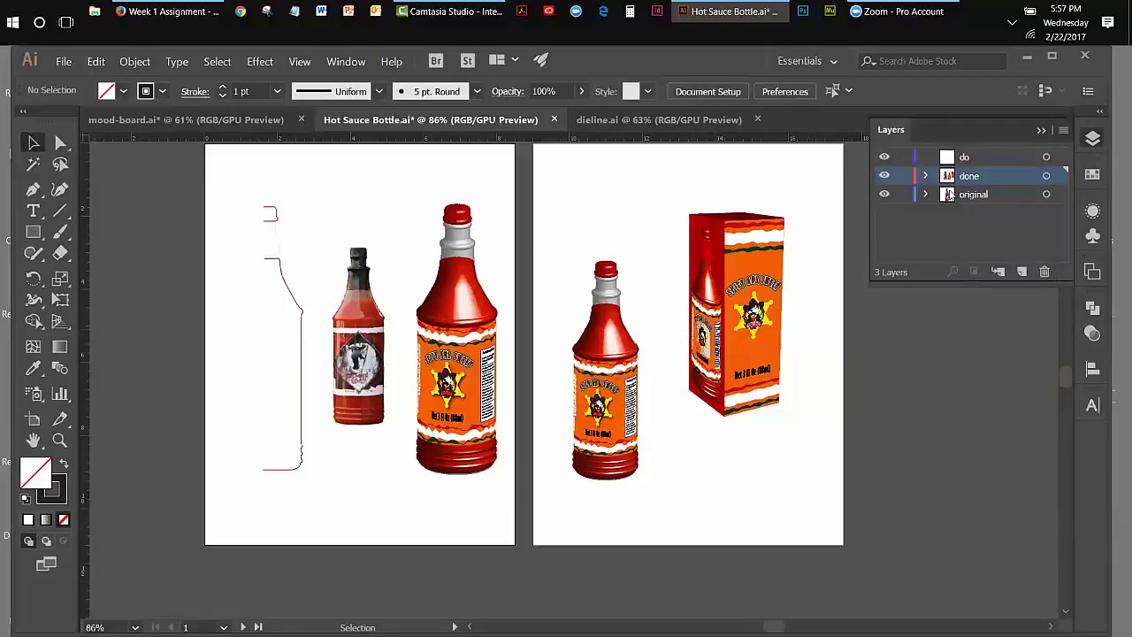
{"action": "left_click", "coordinate": [884, 196]}
{"action": "left_click", "coordinate": [884, 197]}
{"action": "left_click", "coordinate": [884, 197]}
{"action": "left_click", "coordinate": [885, 196]}
{"action": "left_click", "coordinate": [884, 196]}
{"action": "left_click", "coordinate": [885, 197]}
{"action": "left_click", "coordinate": [884, 197]}
{"action": "left_click", "coordinate": [884, 196]}
{"action": "left_click", "coordinate": [885, 196]}
{"action": "left_click", "coordinate": [884, 197]}
{"action": "left_click", "coordinate": [884, 197]}
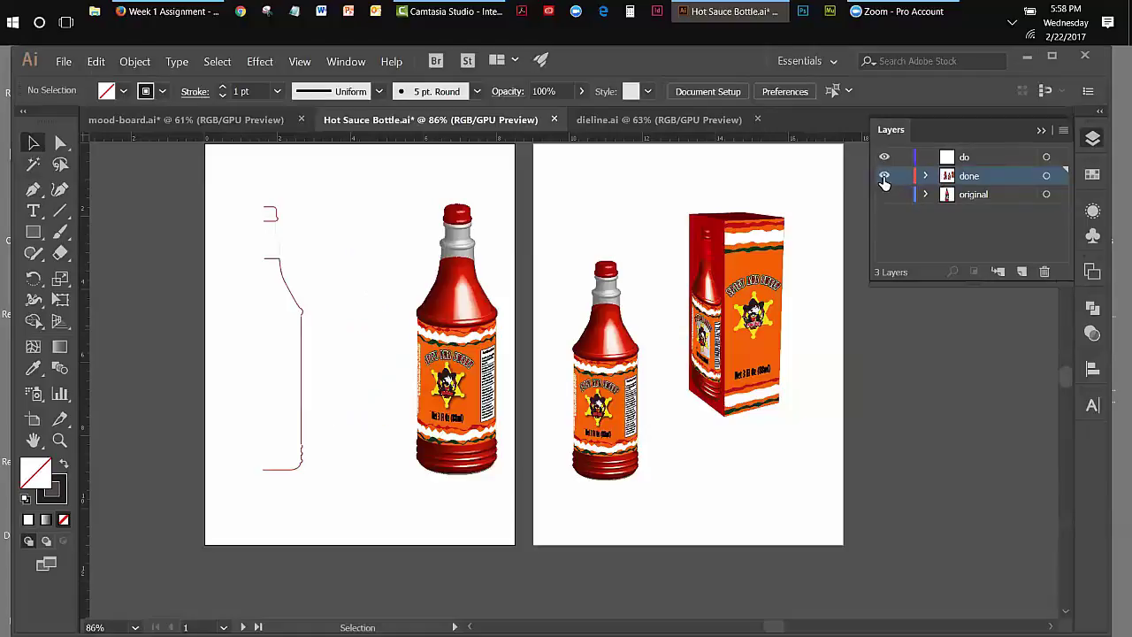
Hide 'done', restore 'original', lock both layers, and make 'do' the working layer.
{"action": "left_click", "coordinate": [884, 175]}
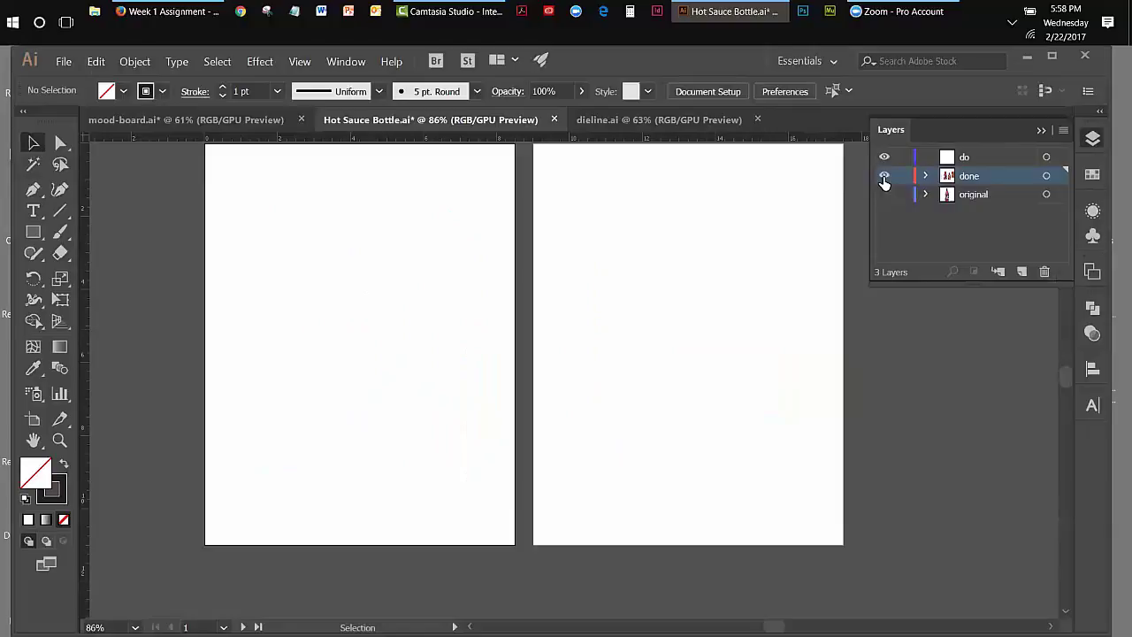
{"action": "left_click", "coordinate": [885, 177]}
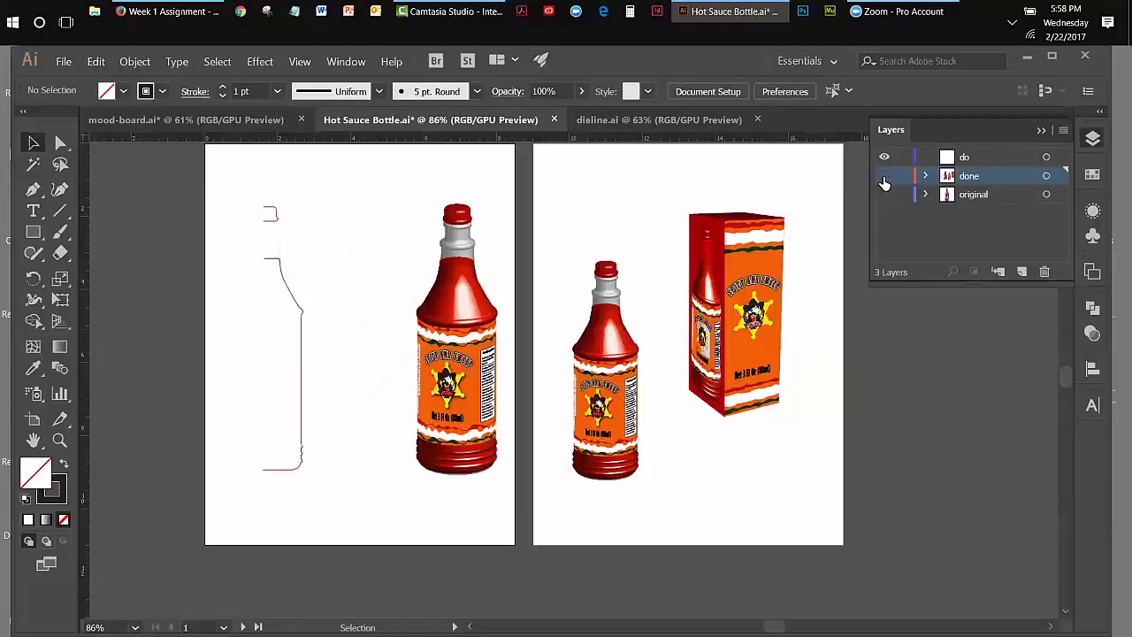
{"action": "left_click", "coordinate": [885, 177]}
{"action": "left_click", "coordinate": [885, 177]}
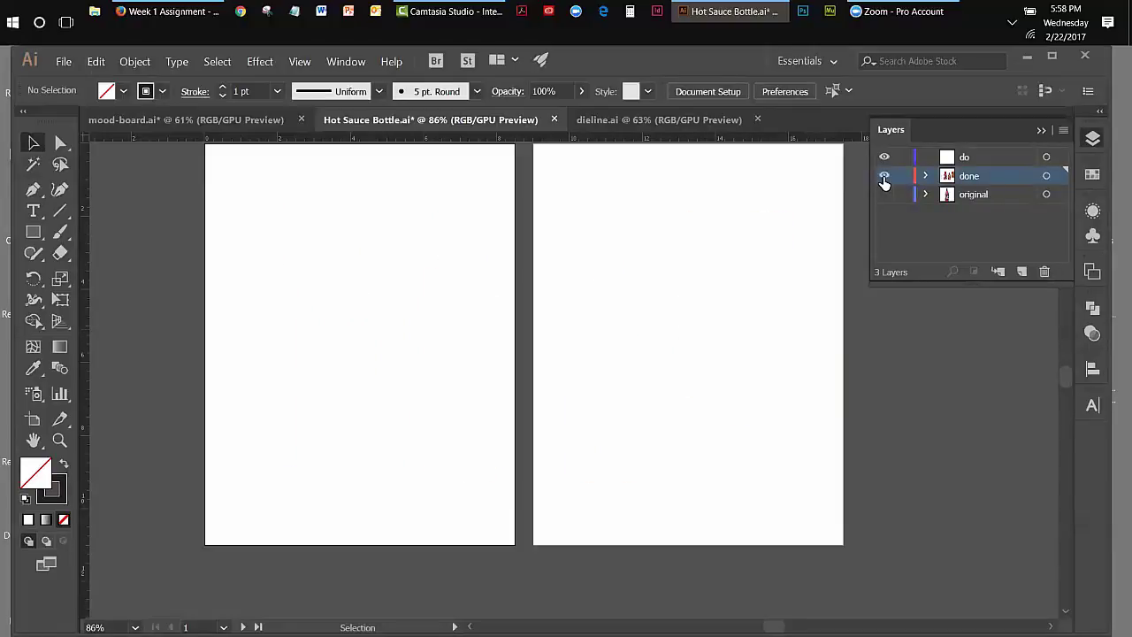
{"action": "left_click", "coordinate": [884, 177]}
{"action": "left_click", "coordinate": [885, 195]}
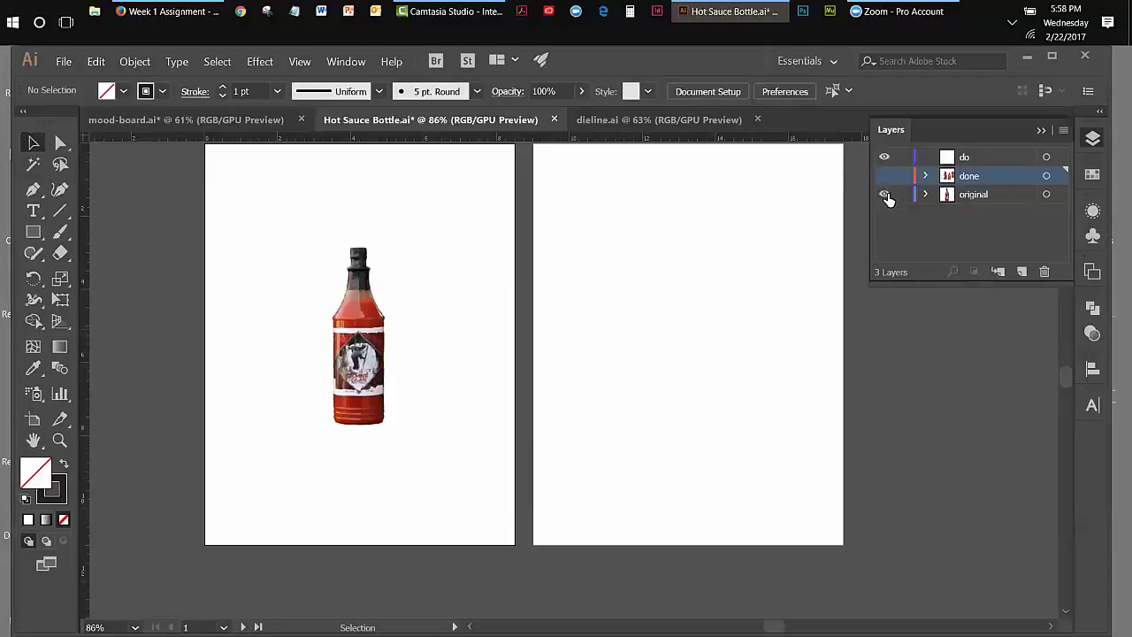
{"action": "left_click", "coordinate": [904, 180]}
{"action": "left_click", "coordinate": [903, 193]}
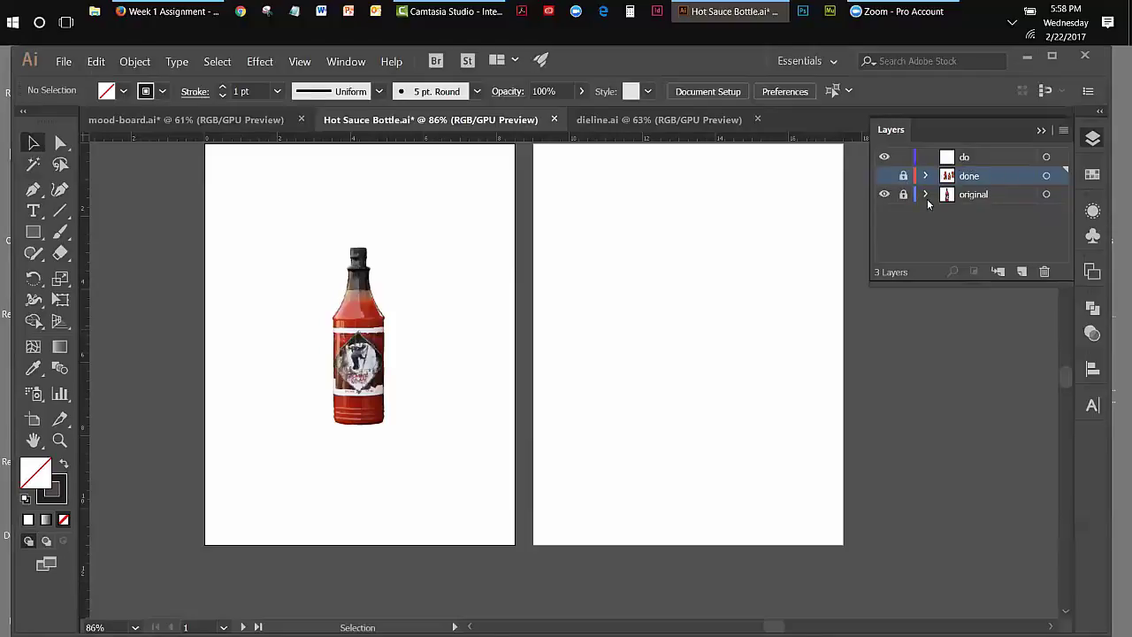
{"action": "left_click", "coordinate": [972, 159]}
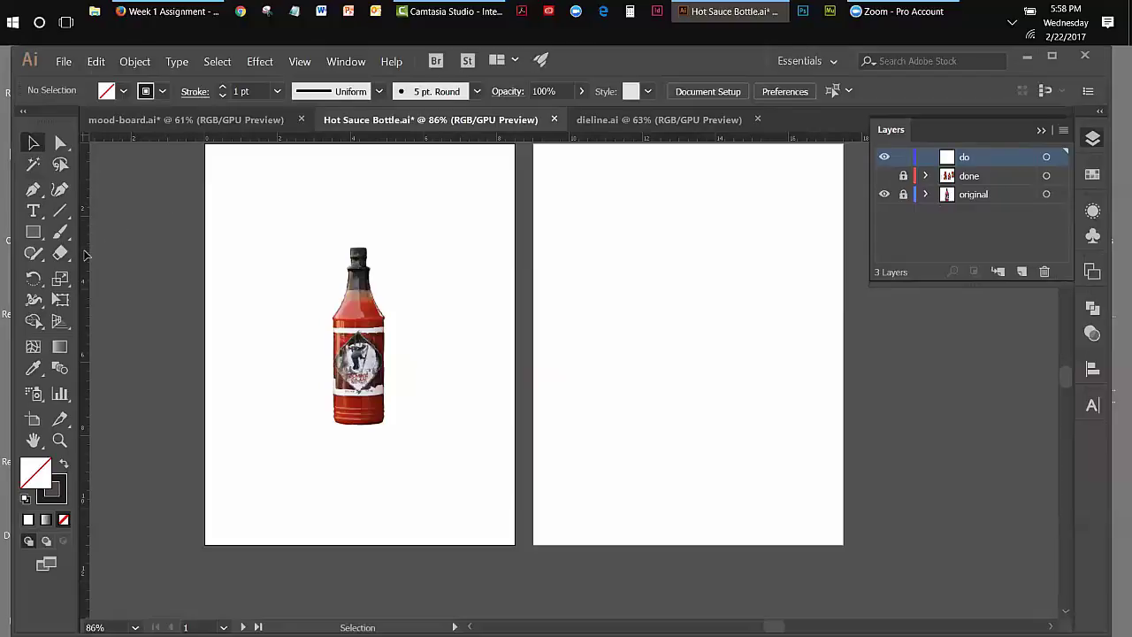
Drag a vertical guide from the left ruler onto the reference bottle's centre line.
{"action": "left_click_drag", "start_coordinate": [86, 260], "coordinate": [359, 315]}
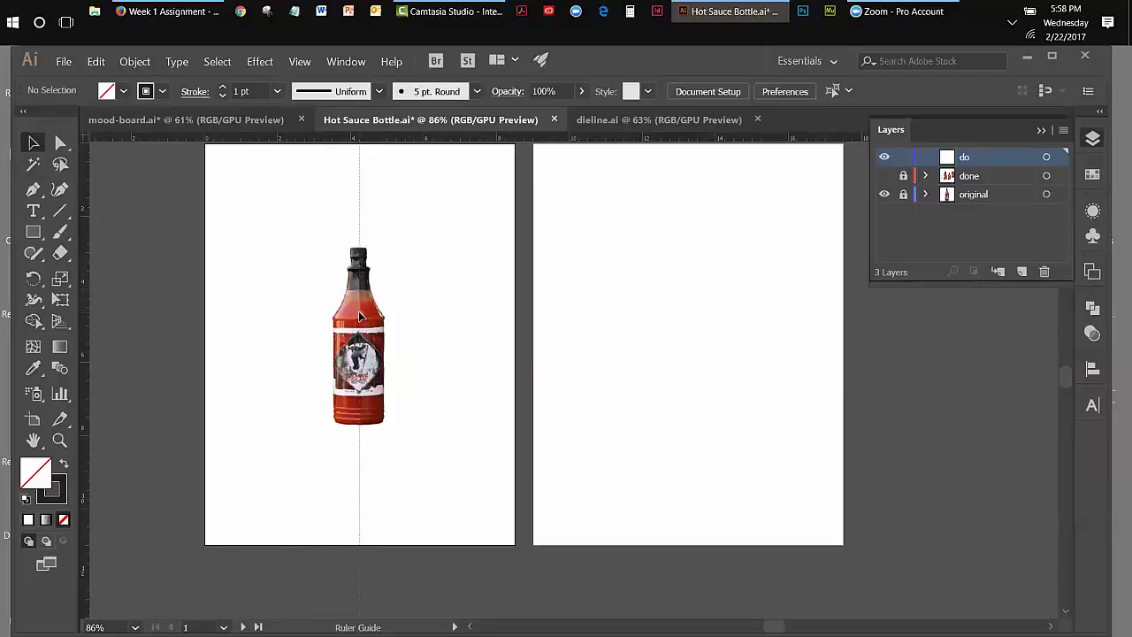
{"action": "left_click_drag", "start_coordinate": [358, 310], "coordinate": [359, 304]}
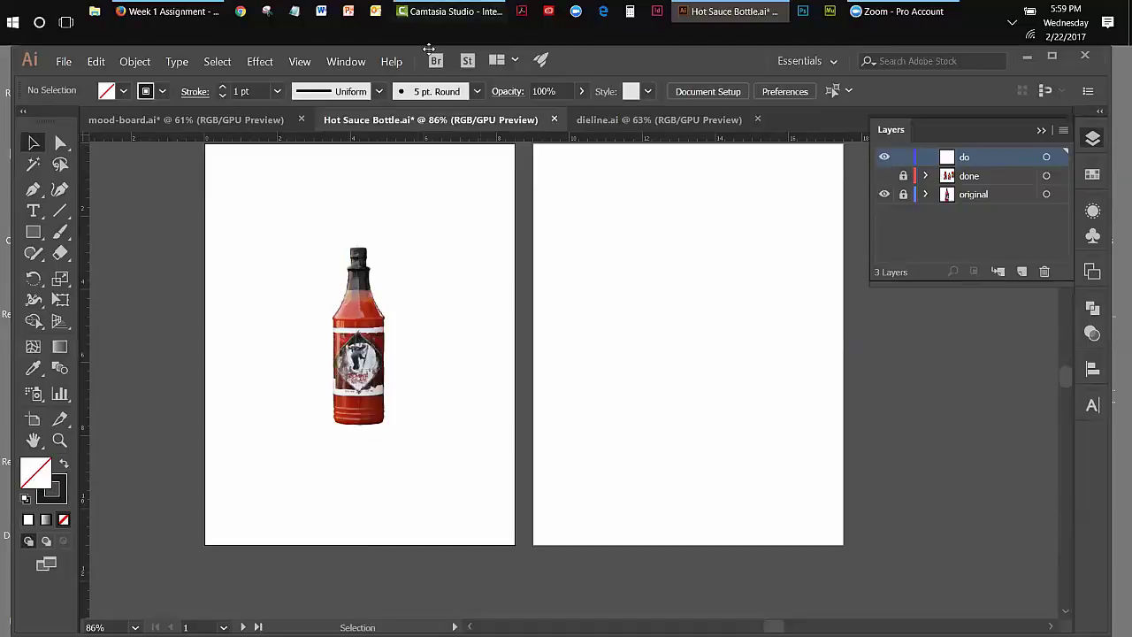
Show and unlock the guides via View > Guides.
{"action": "left_click", "coordinate": [299, 62]}
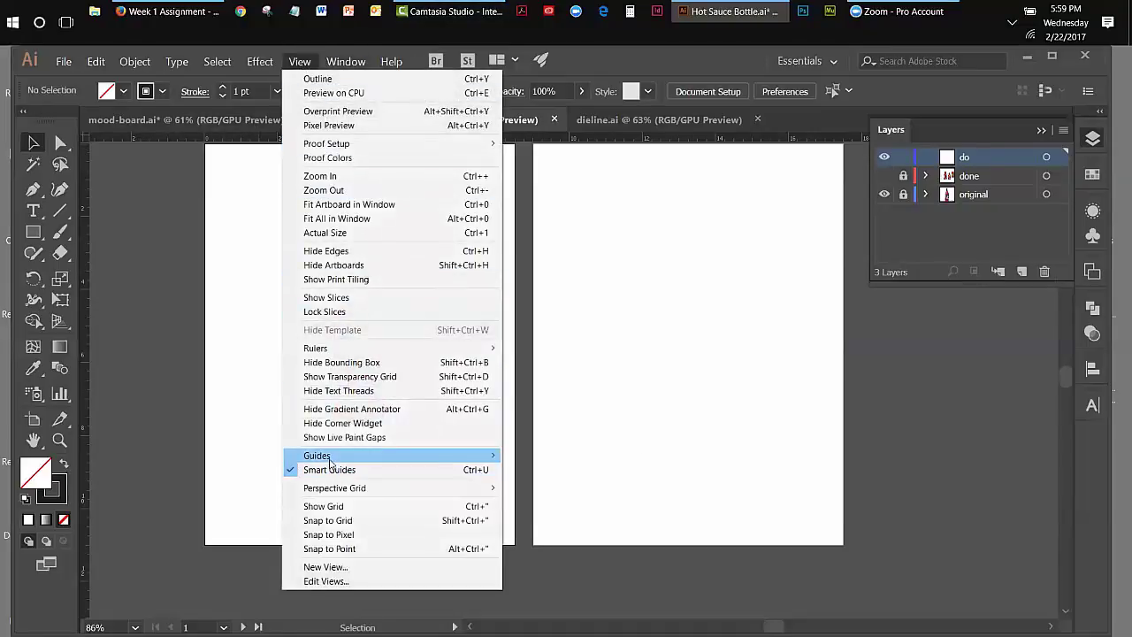
{"action": "mouse_move", "coordinate": [336, 456]}
{"action": "left_click", "coordinate": [581, 458]}
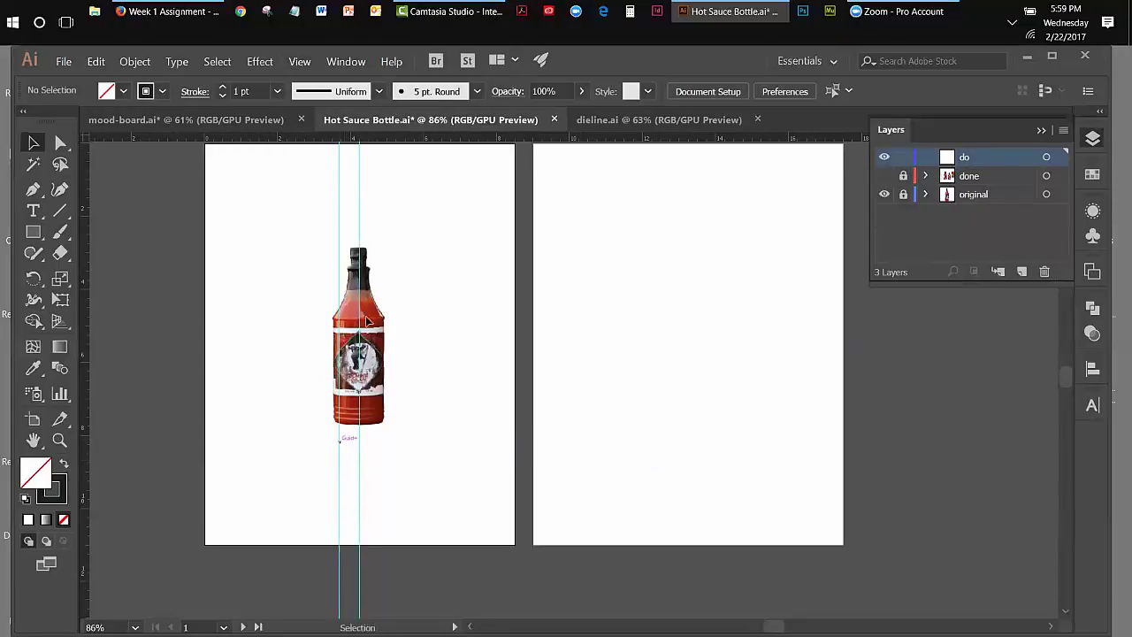
{"action": "left_click", "coordinate": [310, 61]}
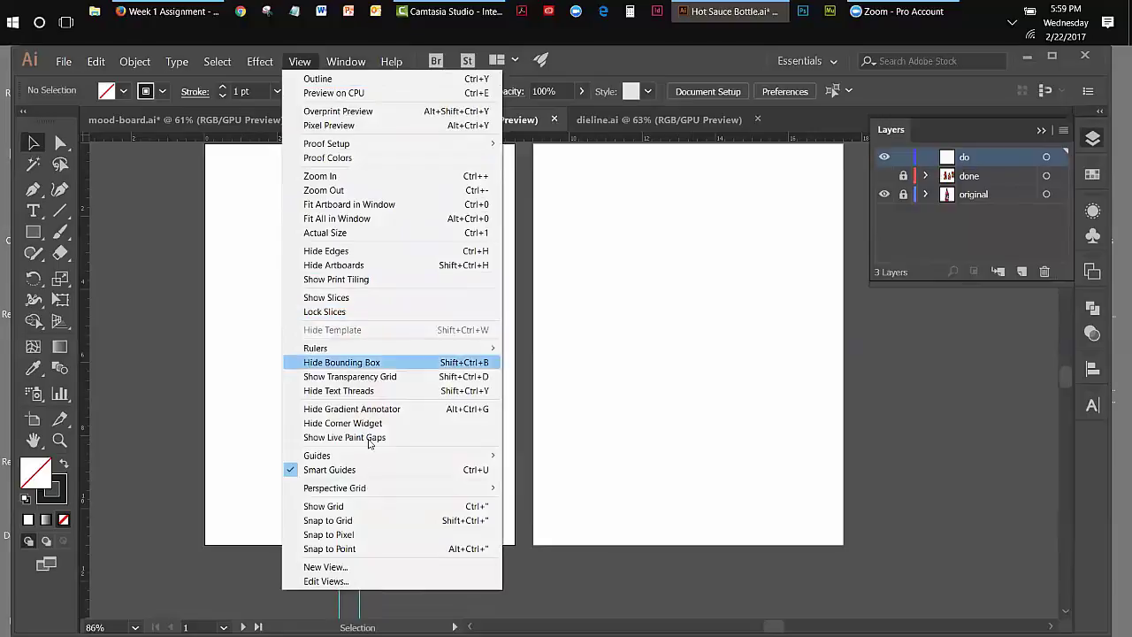
{"action": "mouse_move", "coordinate": [366, 457]}
{"action": "left_click", "coordinate": [528, 469]}
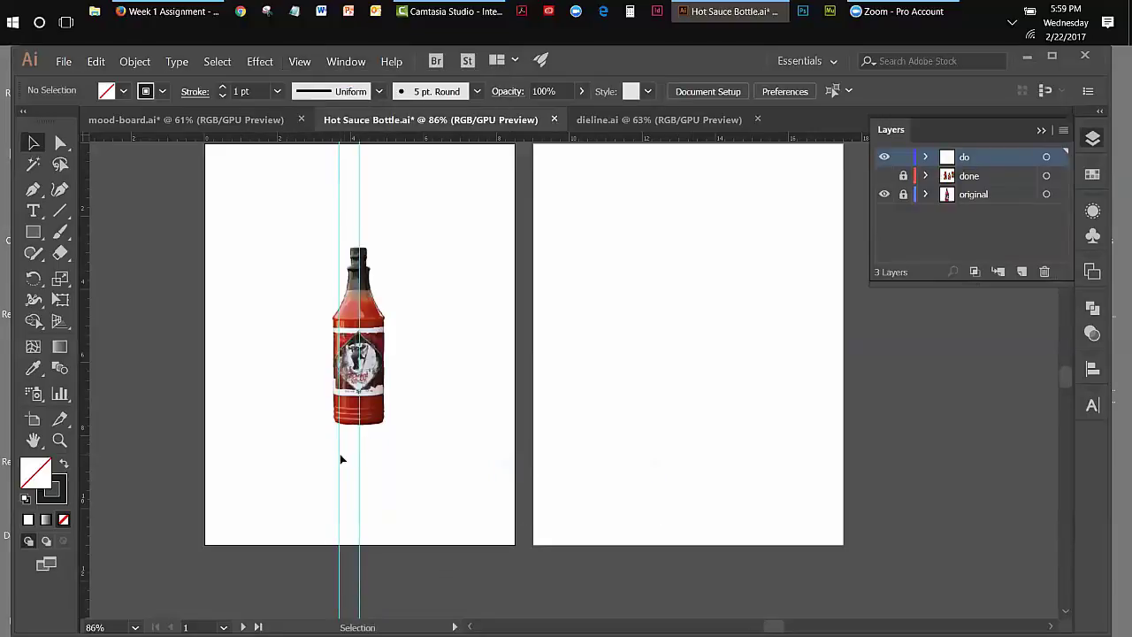
{"action": "left_click_drag", "start_coordinate": [341, 459], "coordinate": [277, 448]}
Check the guides by toggling the 'original' layer off and back on.
{"action": "left_click", "coordinate": [300, 62]}
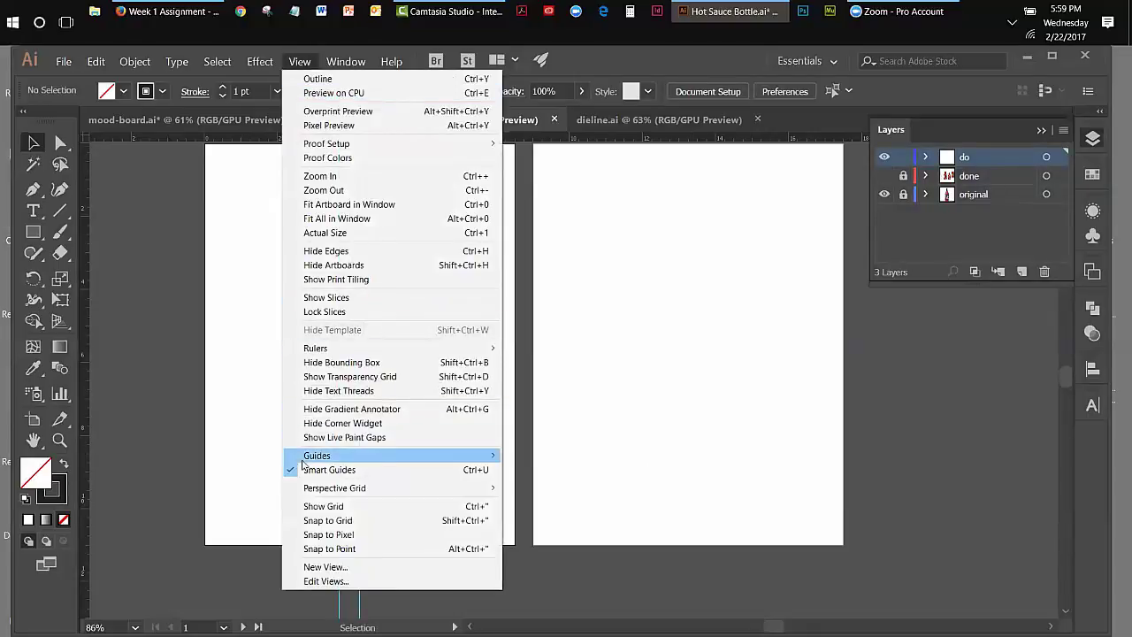
{"action": "mouse_move", "coordinate": [495, 460]}
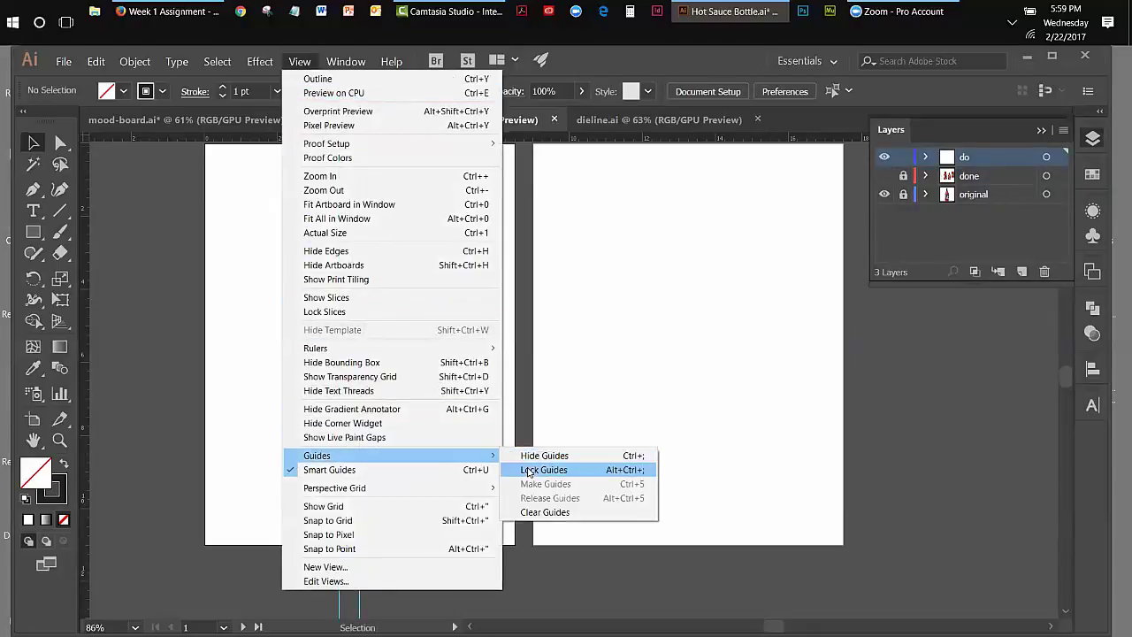
{"action": "left_click", "coordinate": [324, 371]}
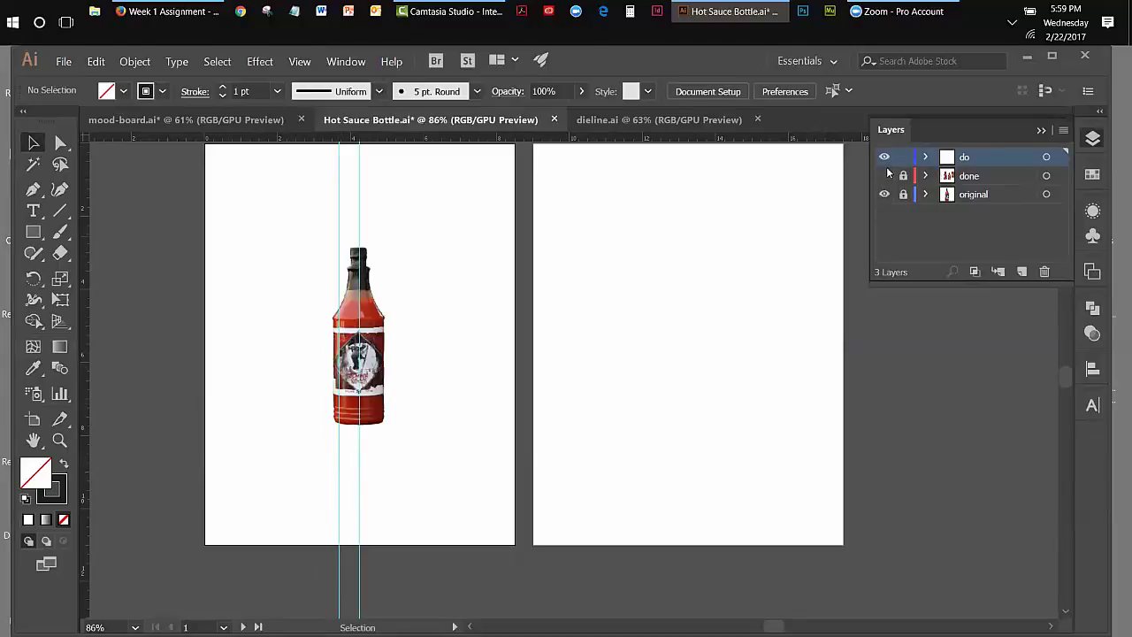
{"action": "left_click", "coordinate": [883, 194]}
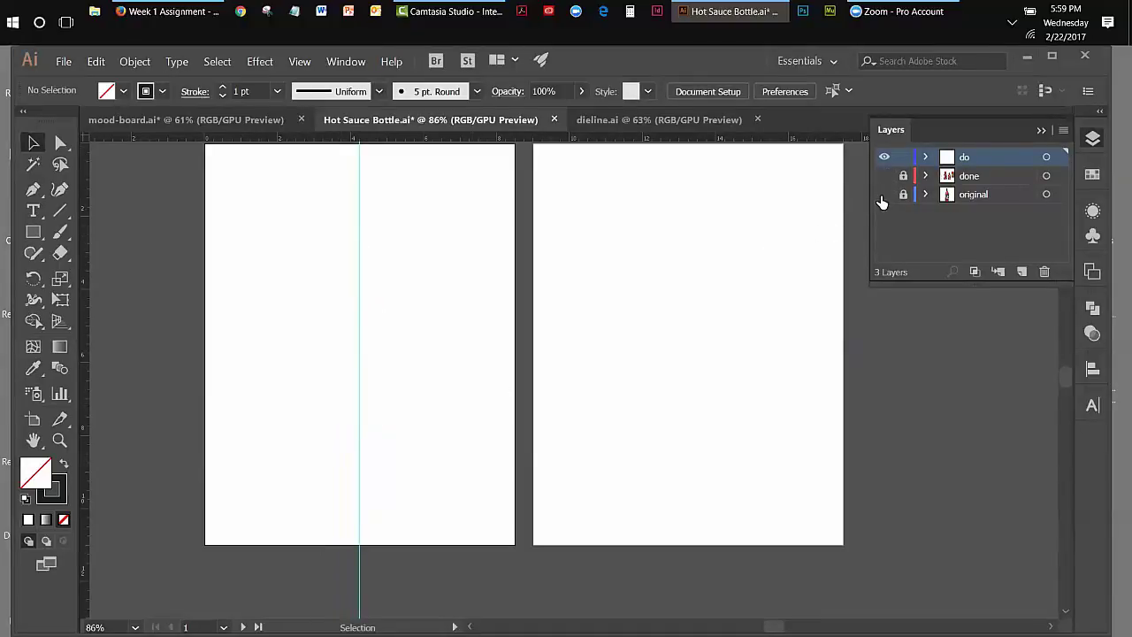
{"action": "left_click", "coordinate": [884, 193]}
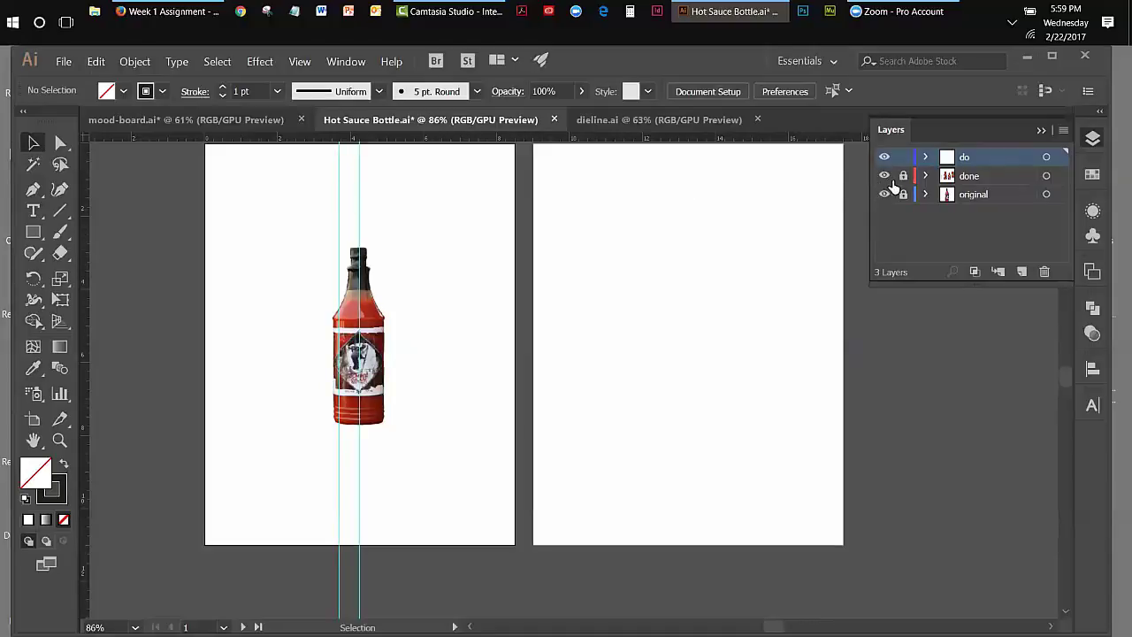
Delete the extra guides around the bottle, keeping only the centre one.
{"action": "left_click", "coordinate": [885, 176]}
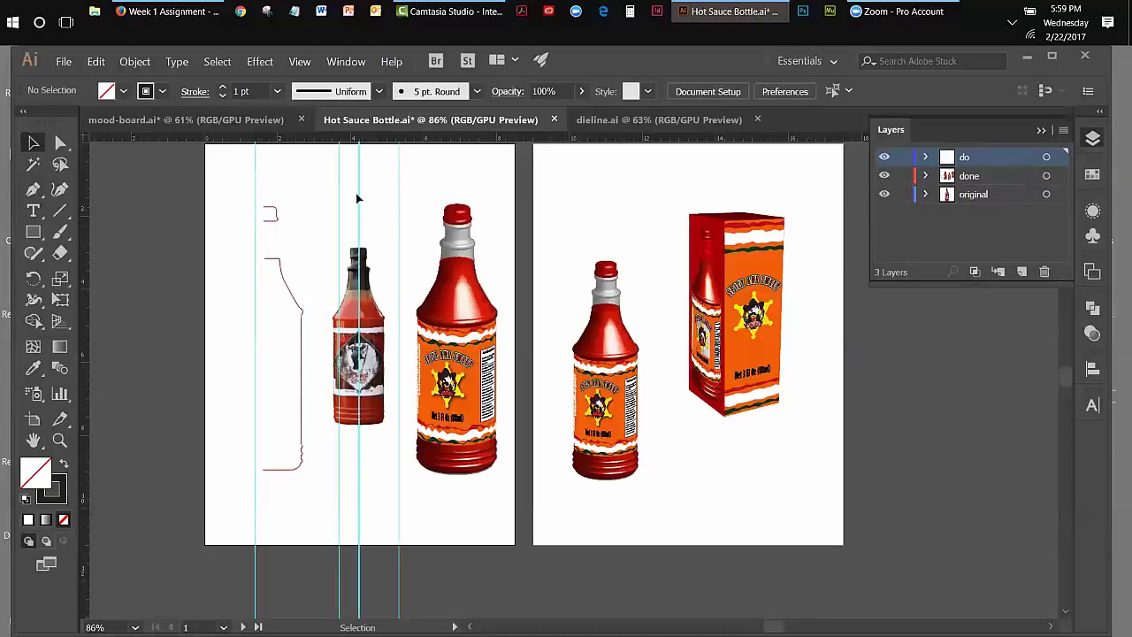
{"action": "left_click_drag", "start_coordinate": [339, 193], "coordinate": [322, 190]}
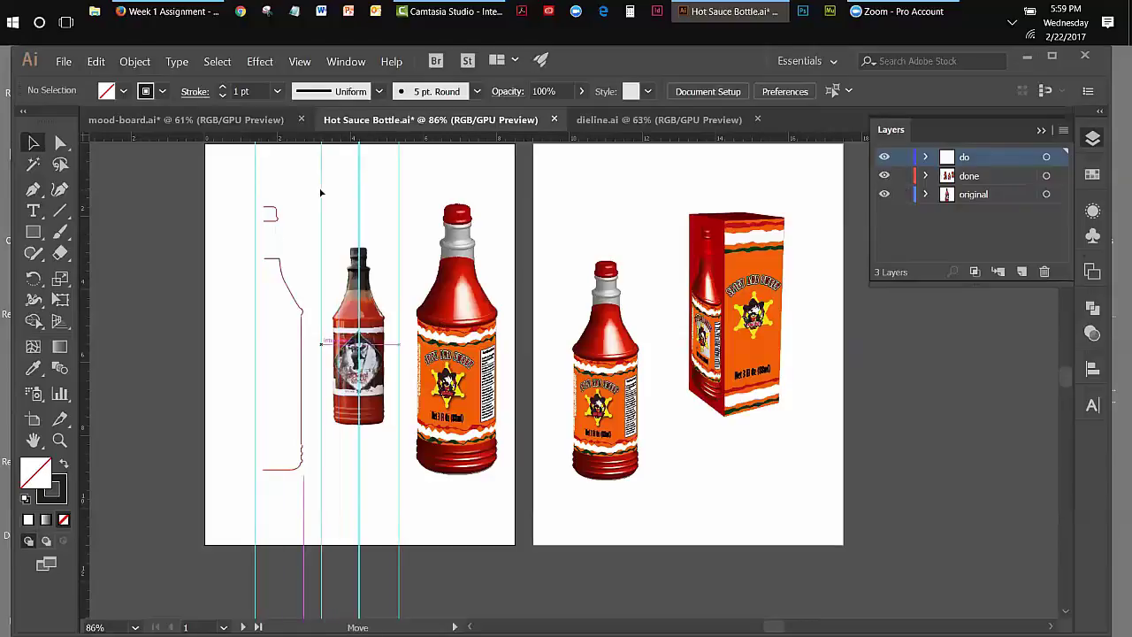
{"action": "key", "text": "Delete"}
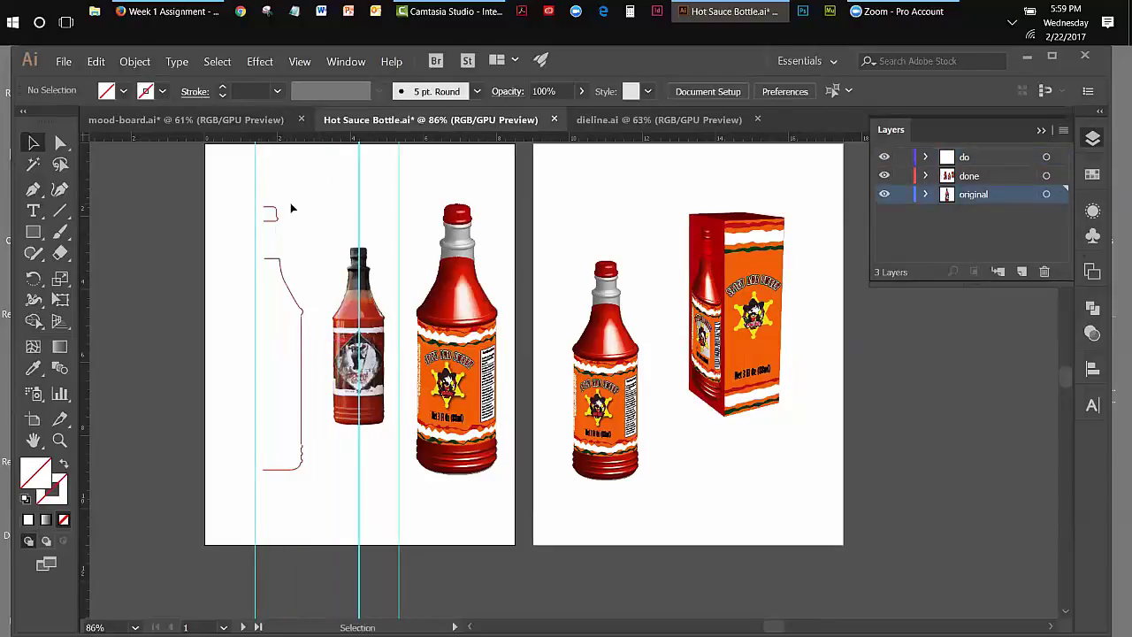
{"action": "left_click_drag", "start_coordinate": [222, 179], "coordinate": [280, 184]}
{"action": "key", "text": "Delete"}
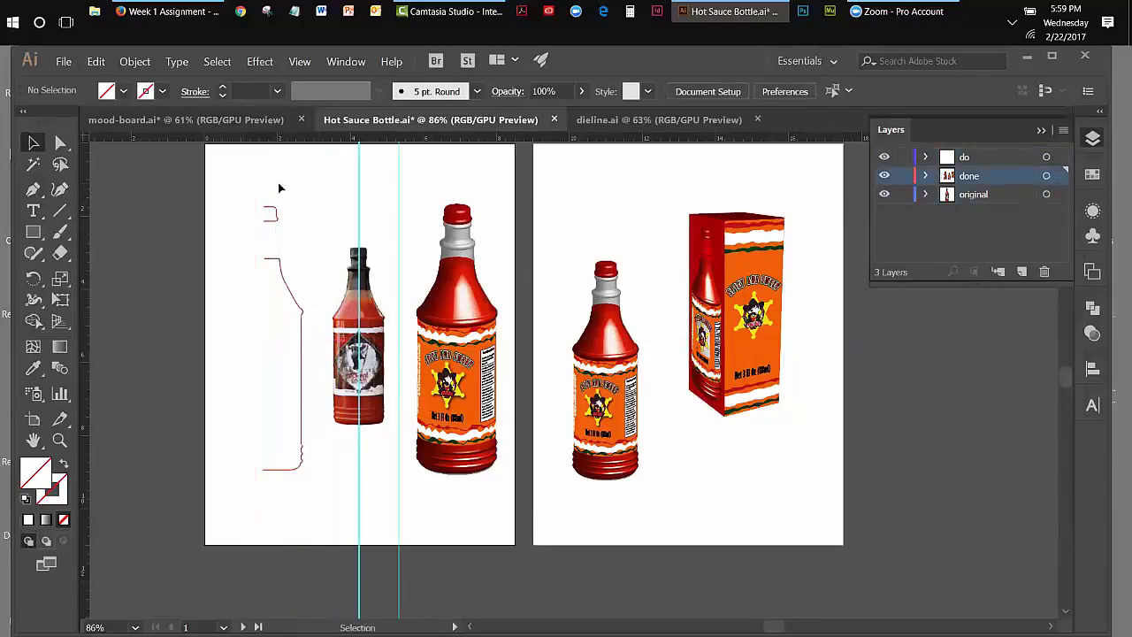
{"action": "left_click", "coordinate": [399, 162]}
{"action": "key", "text": "Delete"}
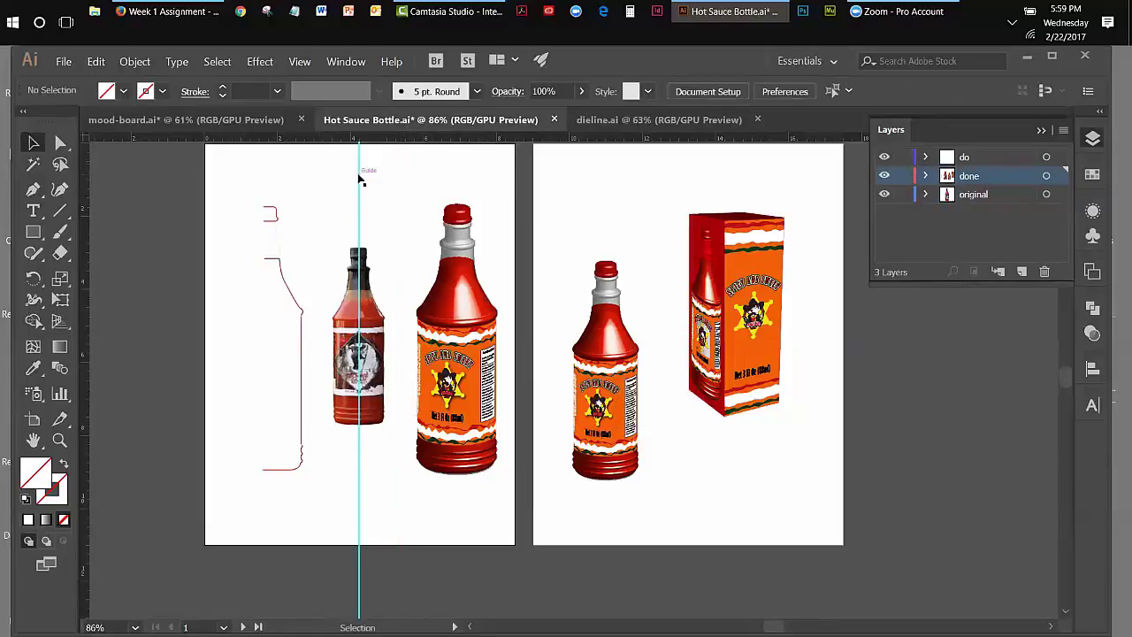
{"action": "left_click_drag", "start_coordinate": [360, 178], "coordinate": [392, 182]}
{"action": "key", "text": "Delete"}
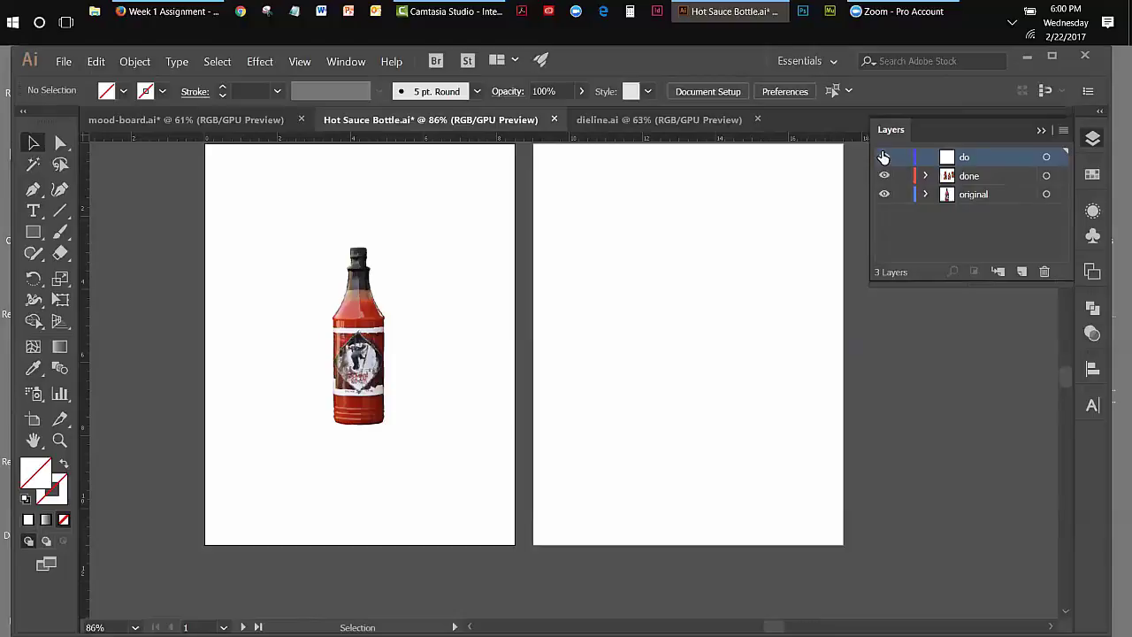
Hide 'done', lock 'original', and place a vertical guide through the bottle's centre.
{"action": "left_click", "coordinate": [884, 156]}
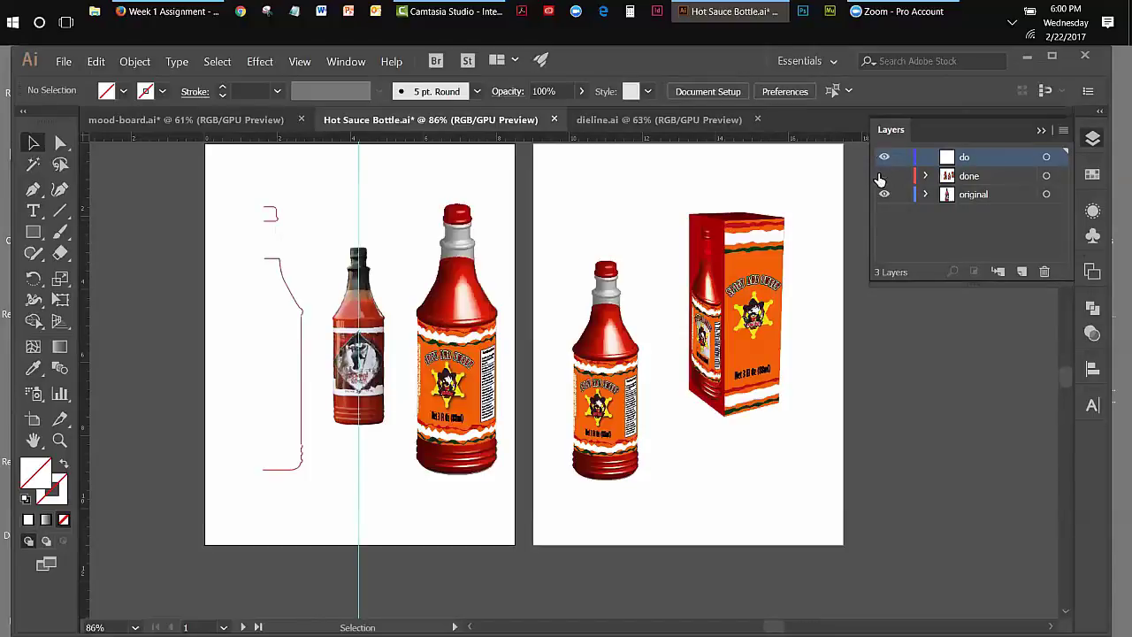
{"action": "left_click", "coordinate": [883, 175]}
{"action": "left_click", "coordinate": [902, 193]}
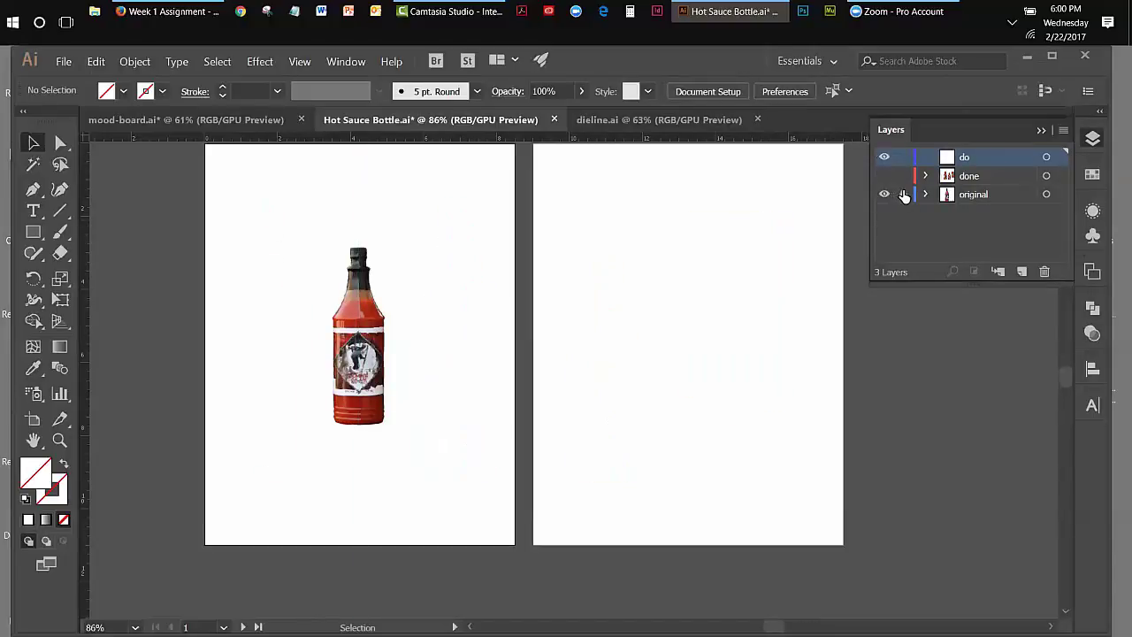
{"action": "left_click_drag", "start_coordinate": [82, 313], "coordinate": [359, 331]}
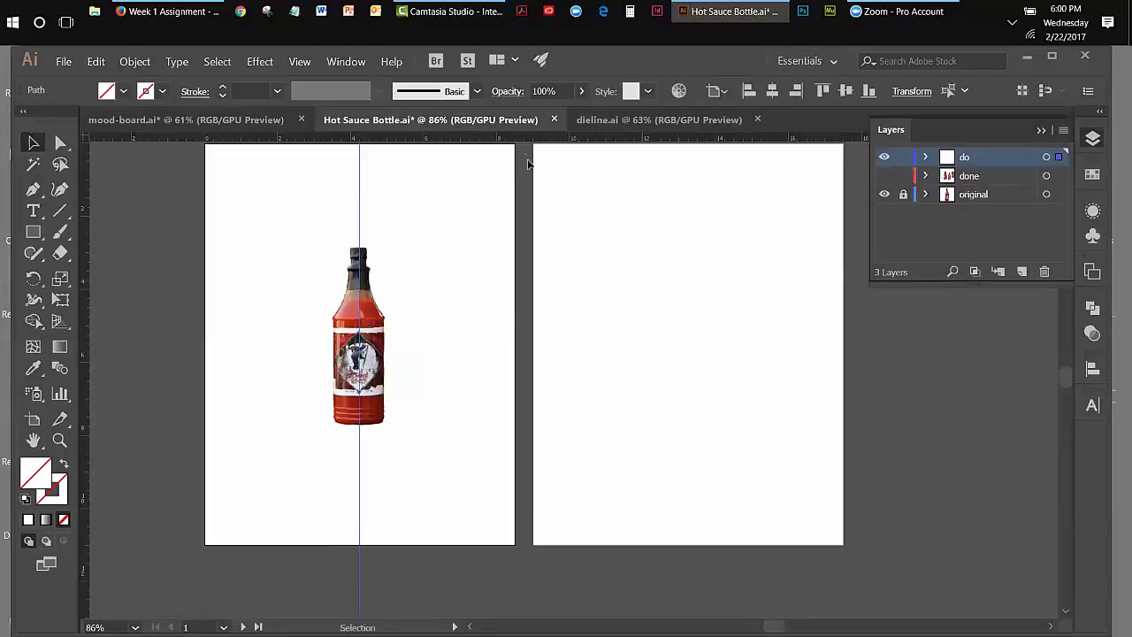
Lock the guides with View > Guides > Lock Guides.
{"action": "left_click", "coordinate": [301, 64]}
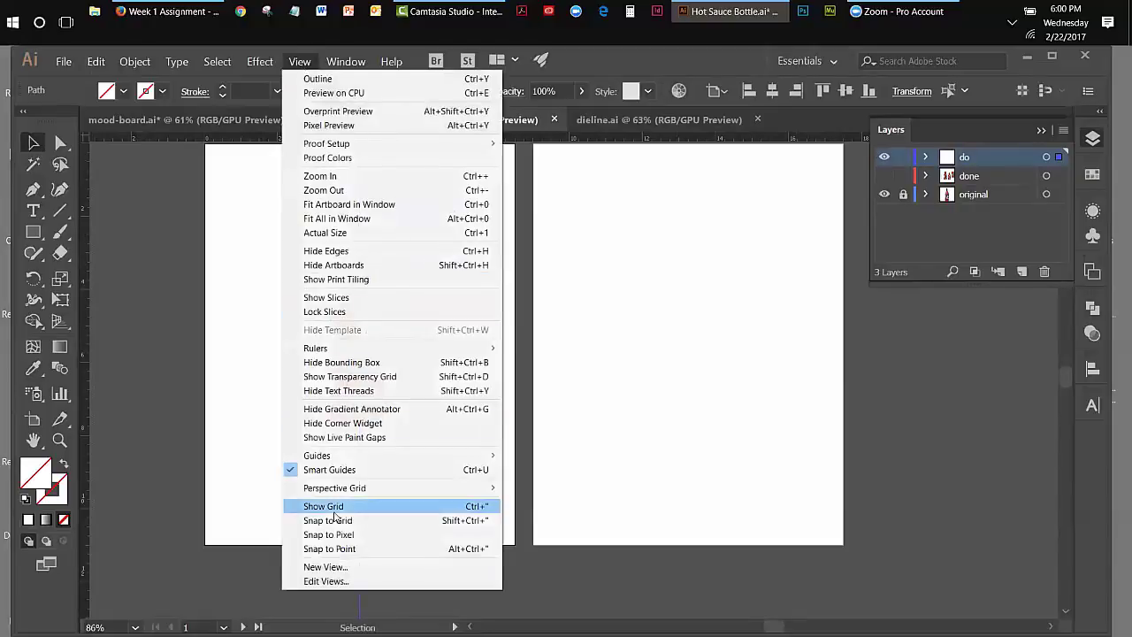
{"action": "mouse_move", "coordinate": [339, 458]}
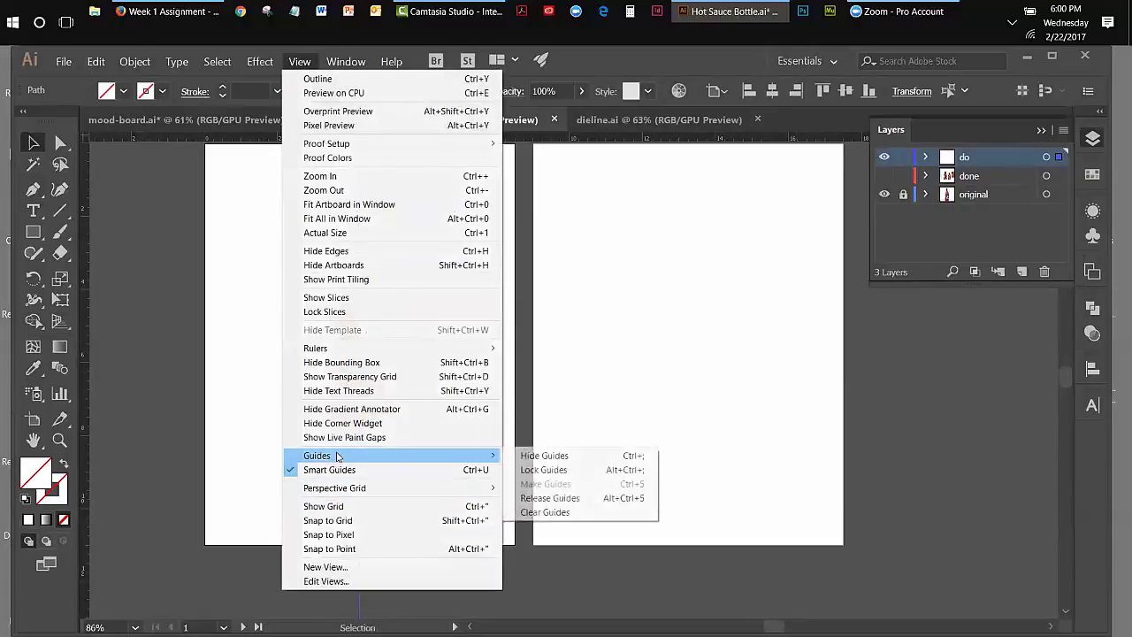
{"action": "left_click", "coordinate": [531, 470]}
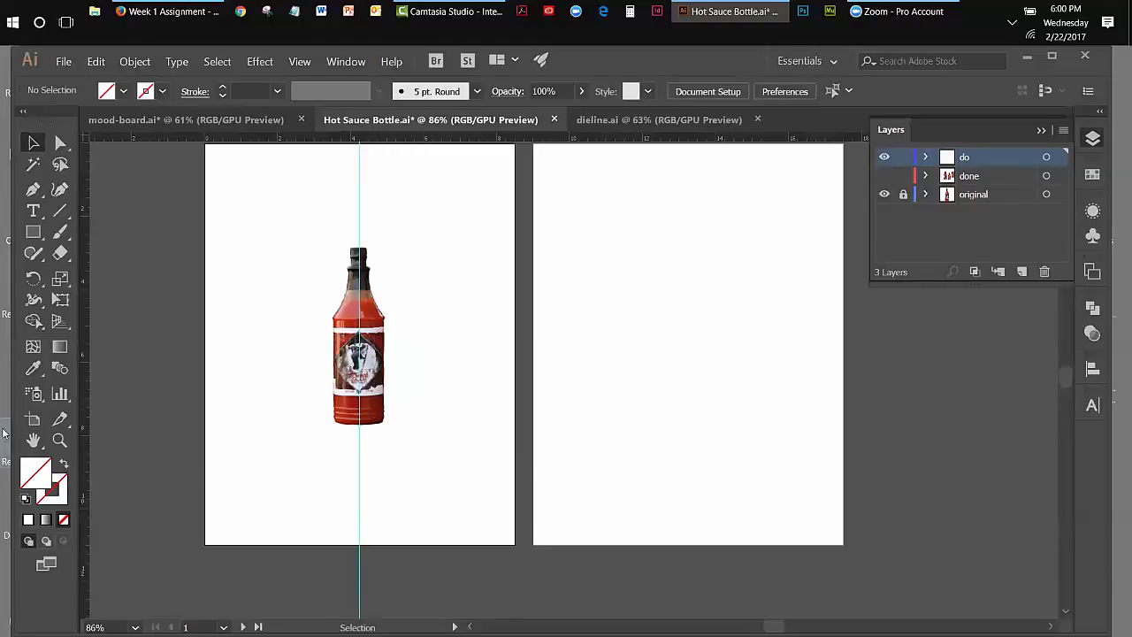
{"action": "left_click", "coordinate": [41, 234]}
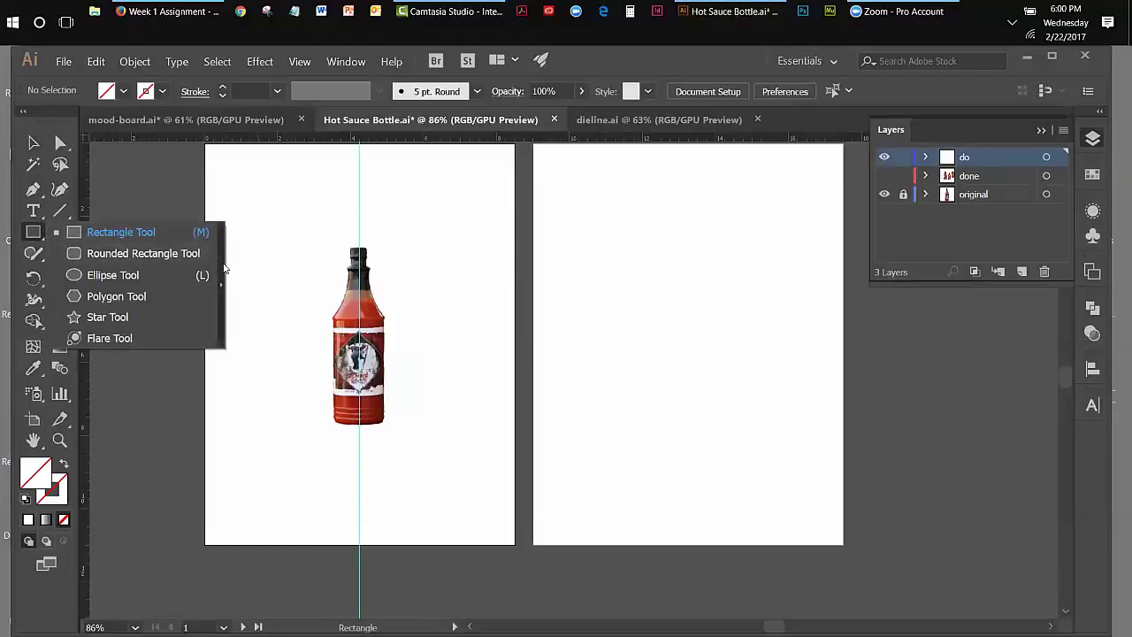
Tear off and close the shape tools panel, then open the type tools flyout.
{"action": "left_click", "coordinate": [221, 268]}
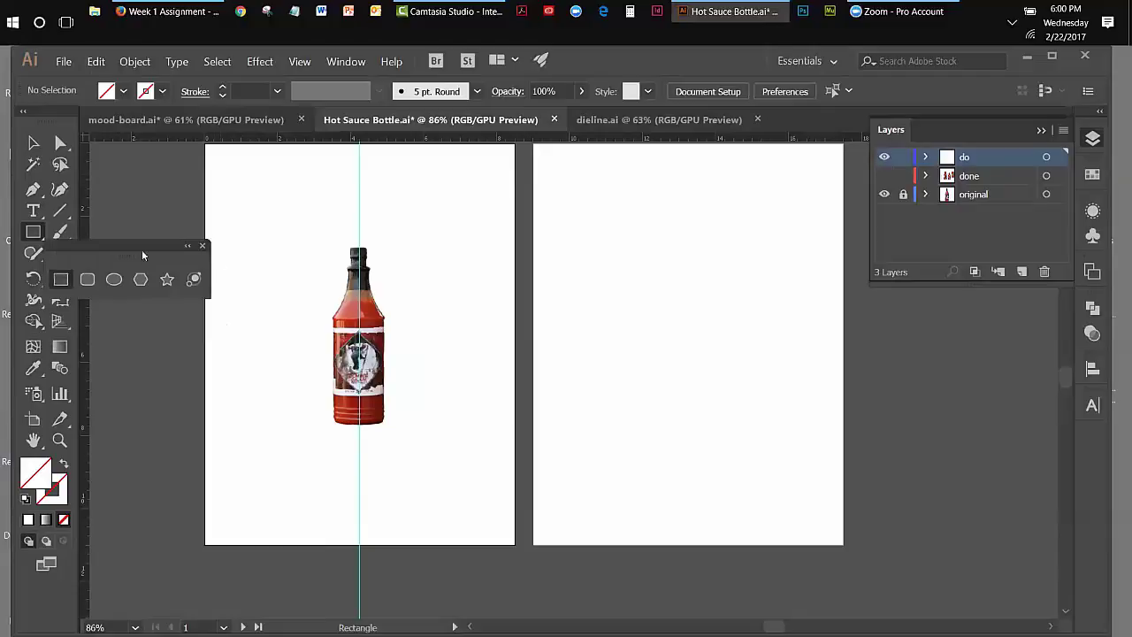
{"action": "left_click_drag", "start_coordinate": [136, 243], "coordinate": [619, 208]}
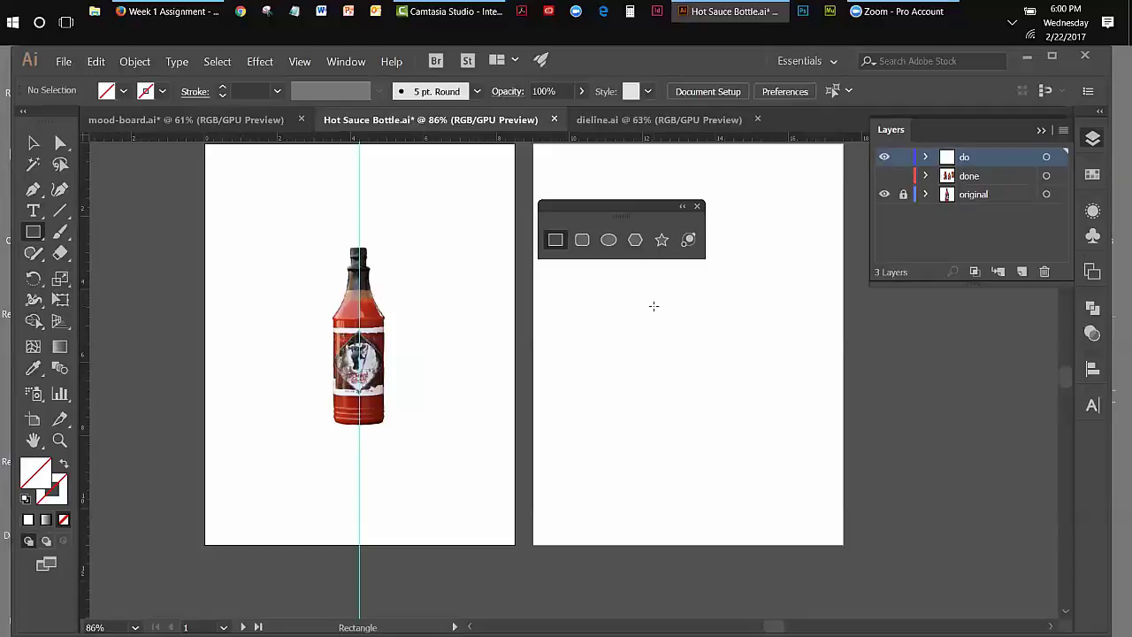
{"action": "left_click", "coordinate": [697, 207]}
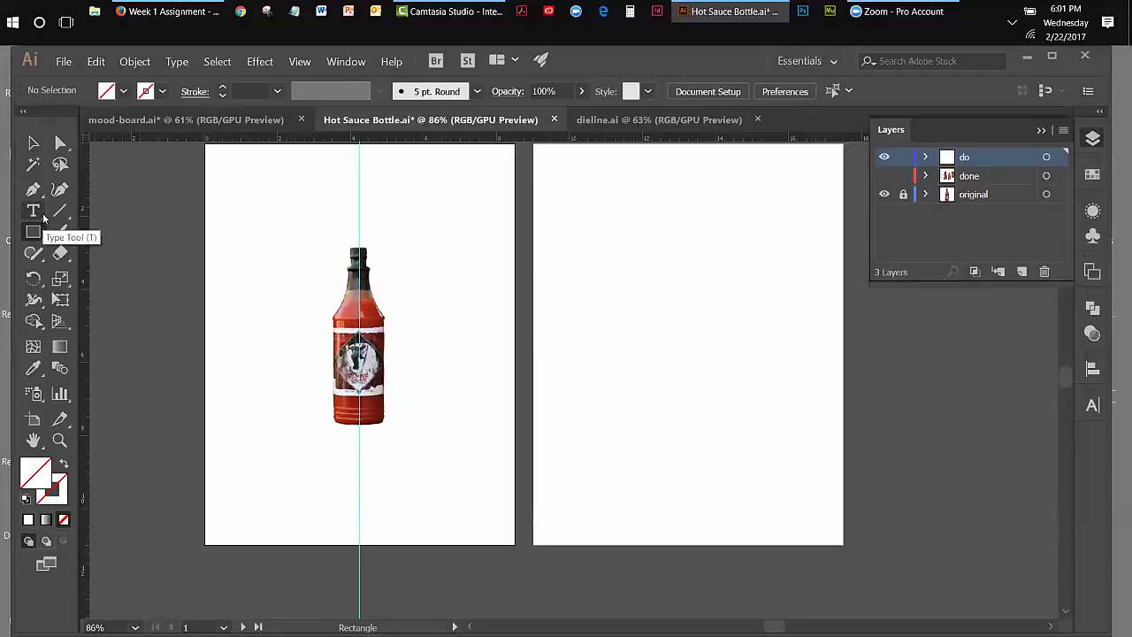
{"action": "left_click", "coordinate": [43, 213]}
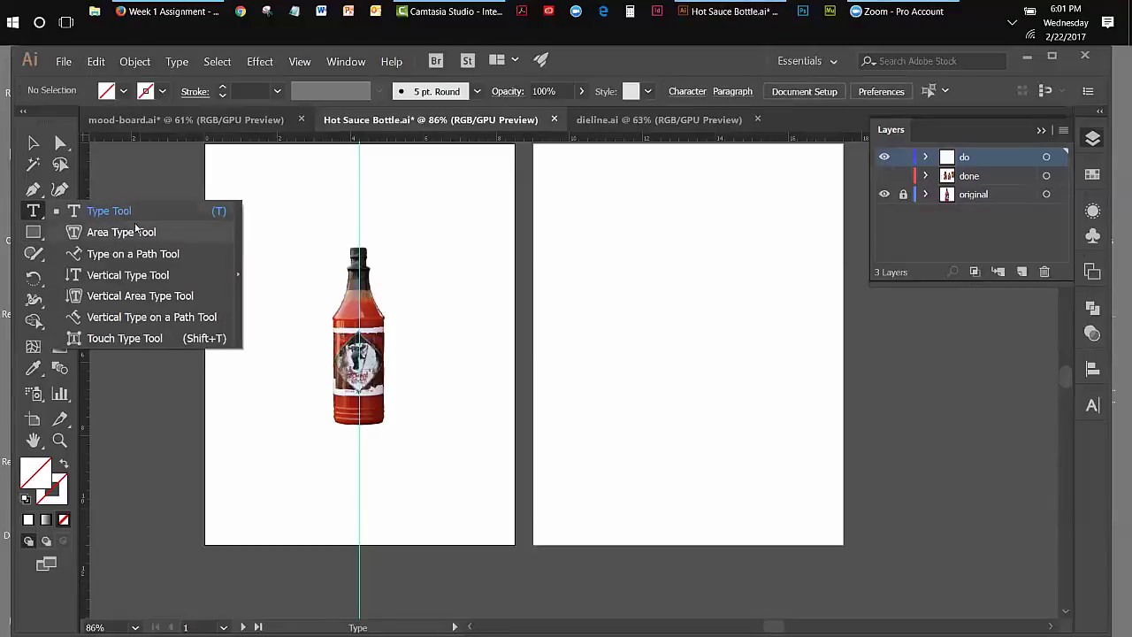
{"action": "left_click", "coordinate": [239, 241]}
{"action": "left_click_drag", "start_coordinate": [119, 225], "coordinate": [541, 199]}
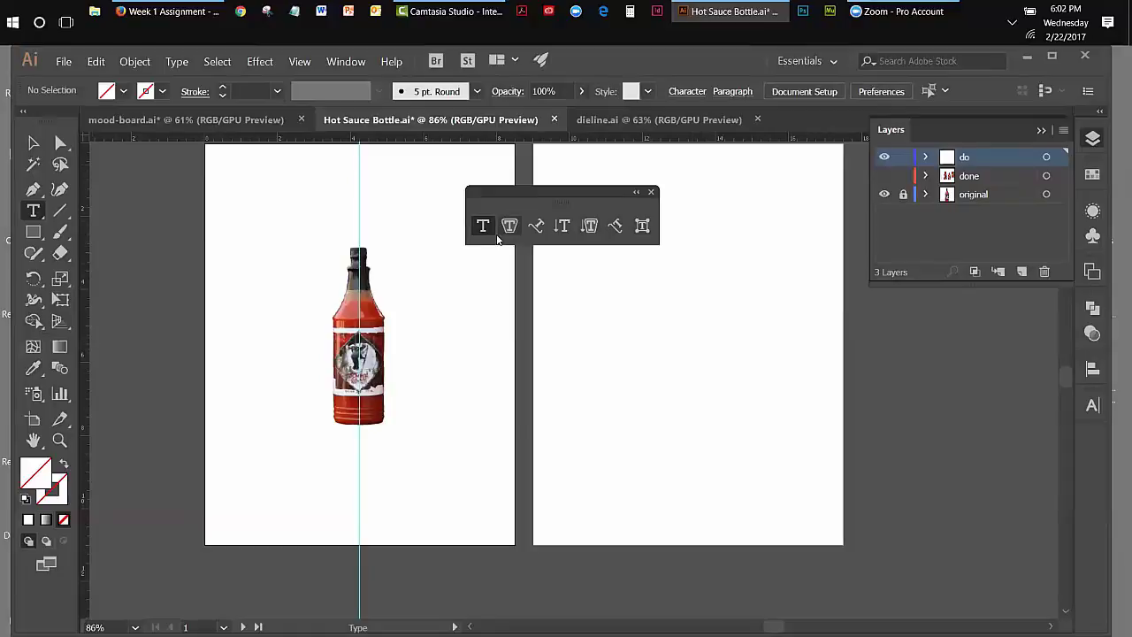
{"action": "left_click", "coordinate": [651, 192]}
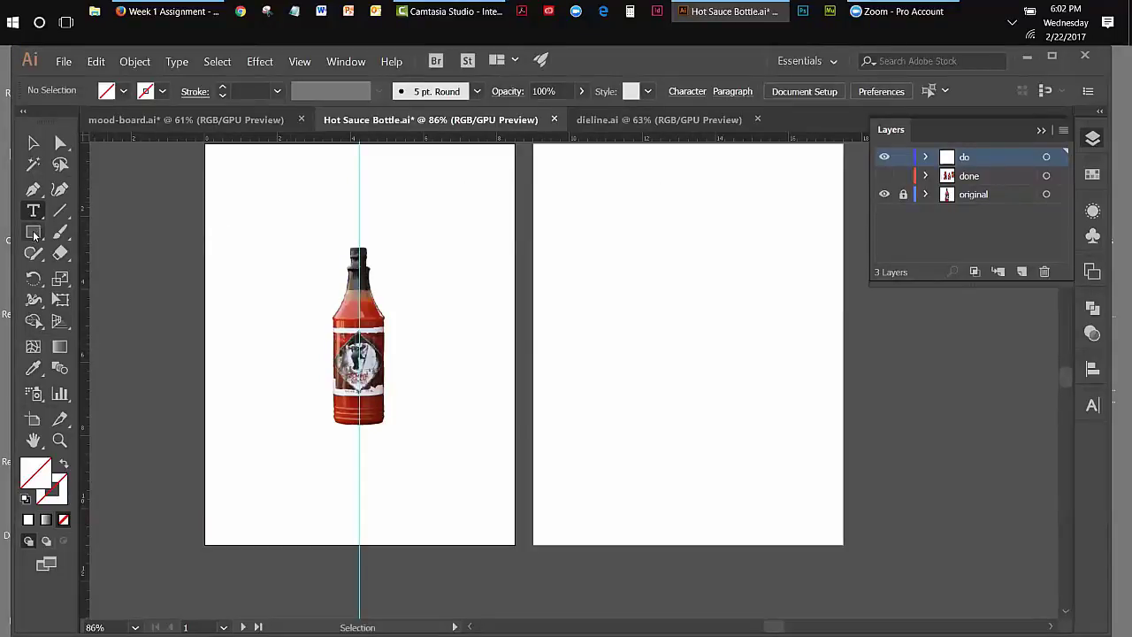
Tear off the pen tools as a floating panel over the artboards.
{"action": "left_click", "coordinate": [32, 191]}
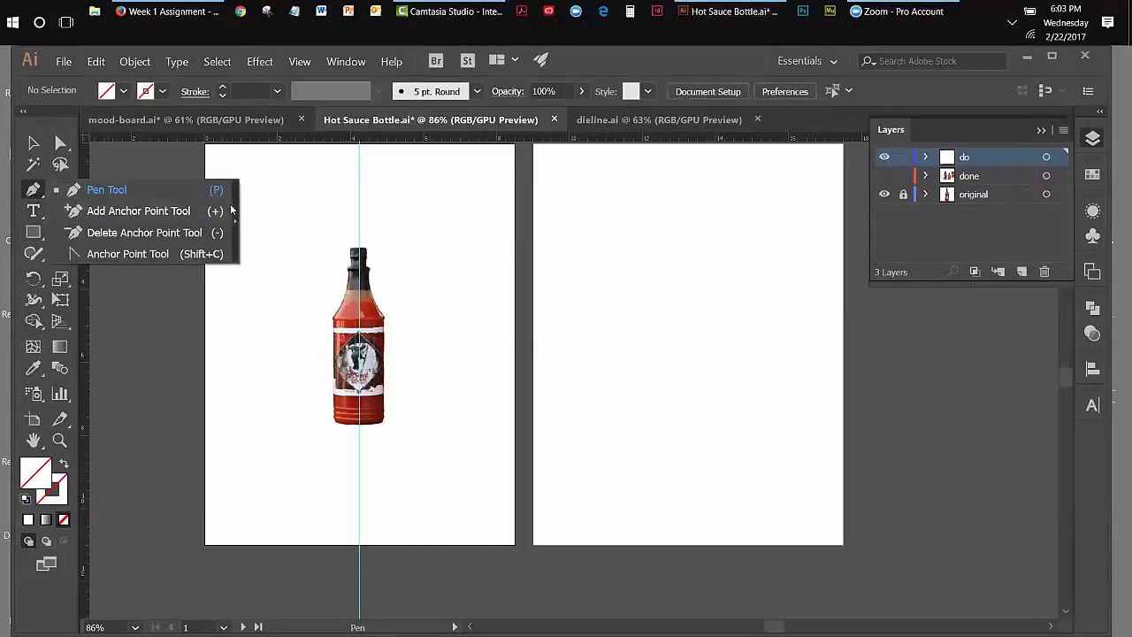
{"action": "left_click", "coordinate": [236, 213]}
{"action": "left_click_drag", "start_coordinate": [74, 204], "coordinate": [529, 202]}
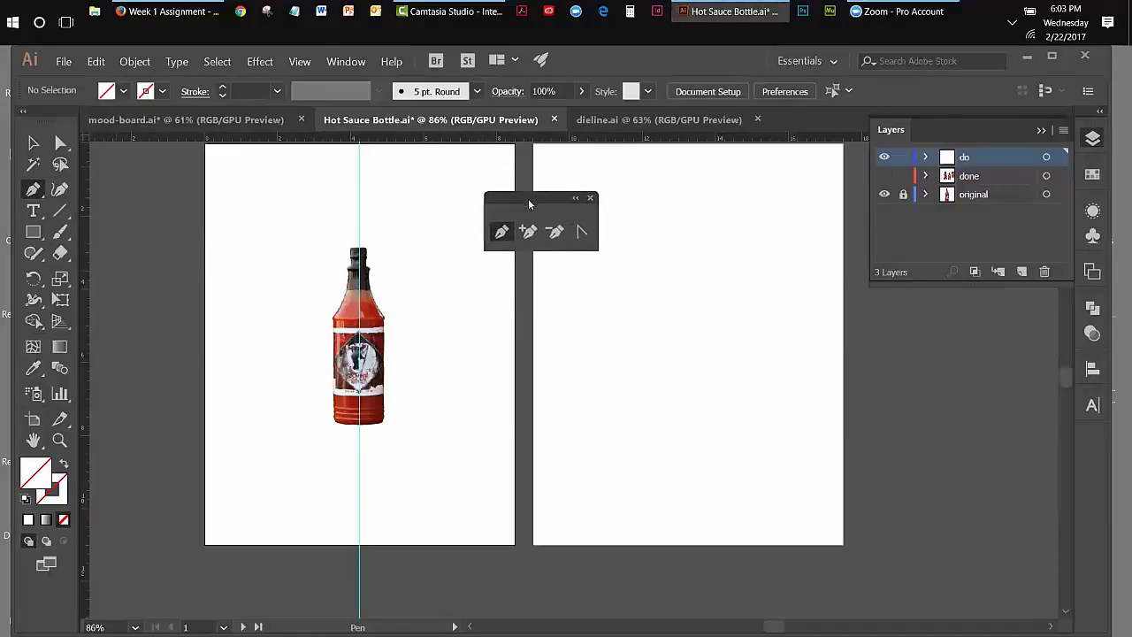
Tear off the shape tools and position both floating panels beside the bottle.
{"action": "left_click", "coordinate": [45, 238]}
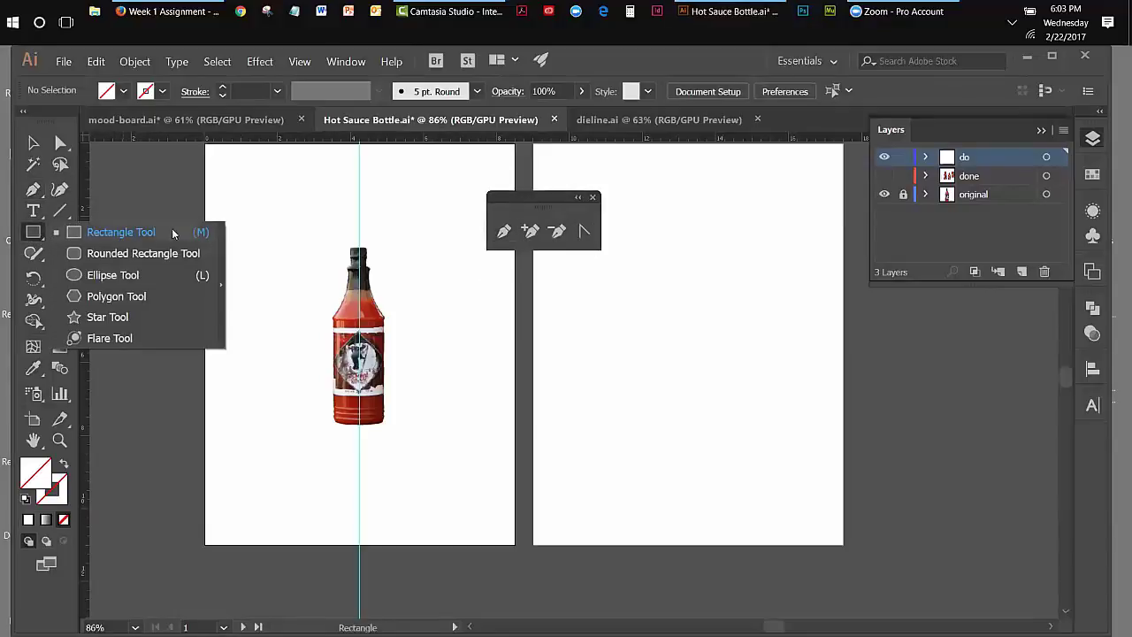
{"action": "left_click", "coordinate": [220, 248]}
{"action": "left_click_drag", "start_coordinate": [93, 177], "coordinate": [545, 290]}
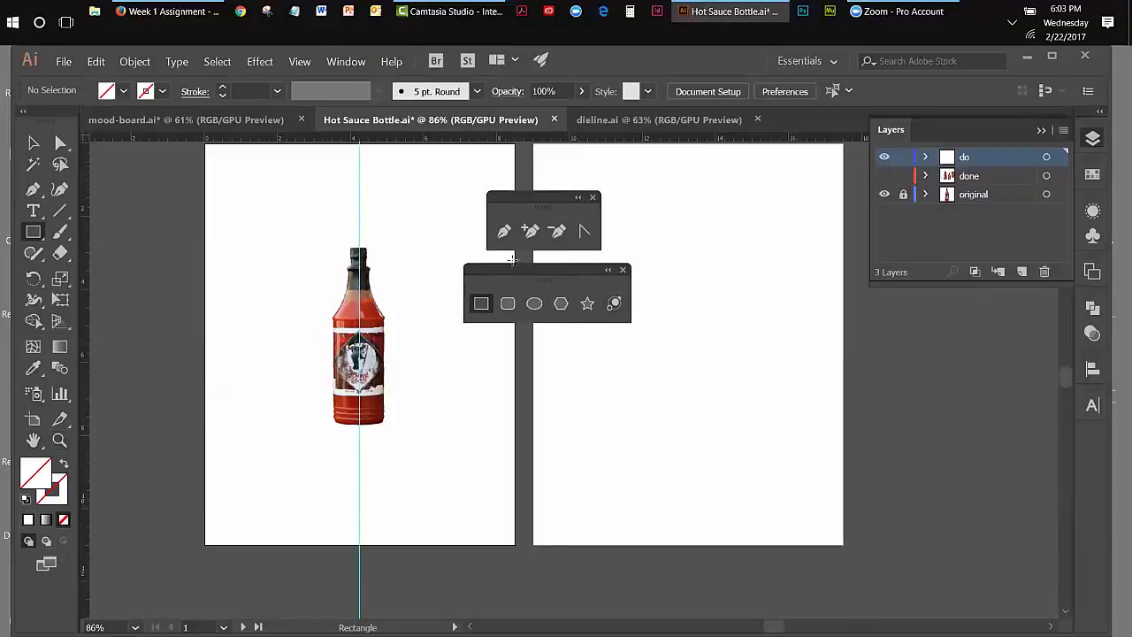
{"action": "left_click_drag", "start_coordinate": [509, 271], "coordinate": [452, 271]}
{"action": "left_click_drag", "start_coordinate": [506, 192], "coordinate": [416, 195]}
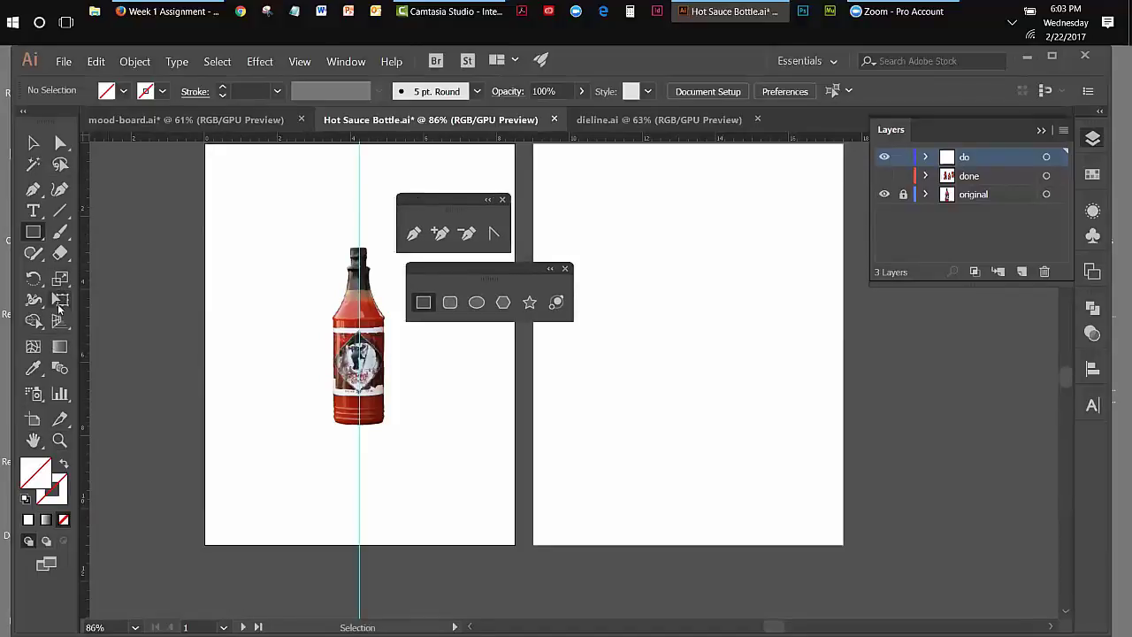
Zoom in on the bottle in steps up to 300%.
{"action": "left_click", "coordinate": [59, 440]}
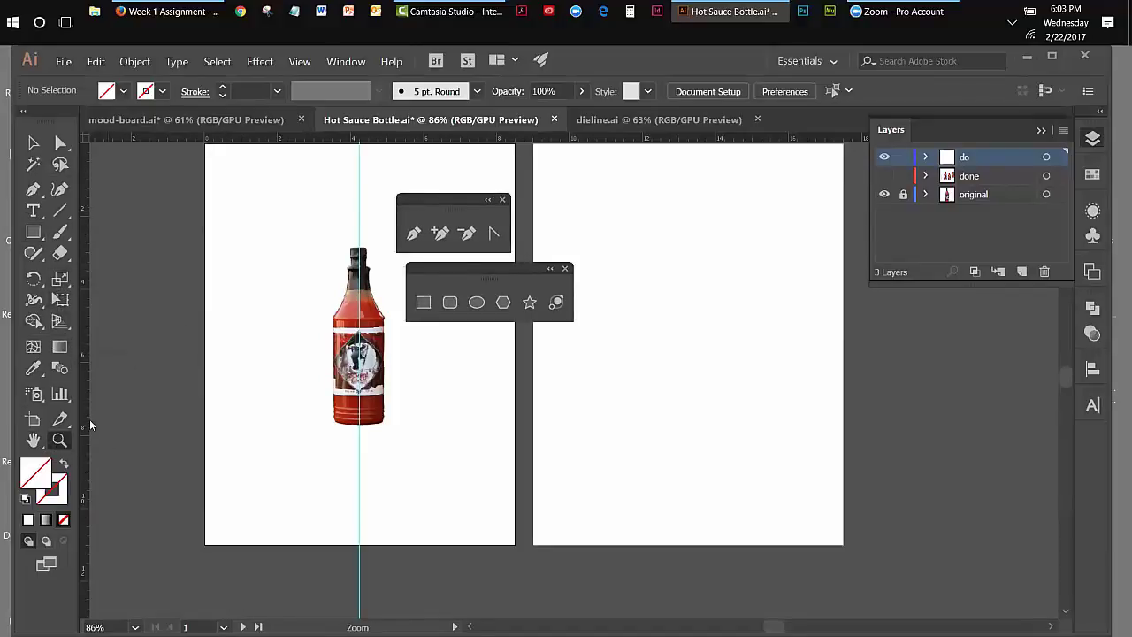
{"action": "left_click", "coordinate": [359, 314]}
{"action": "left_click", "coordinate": [592, 389]}
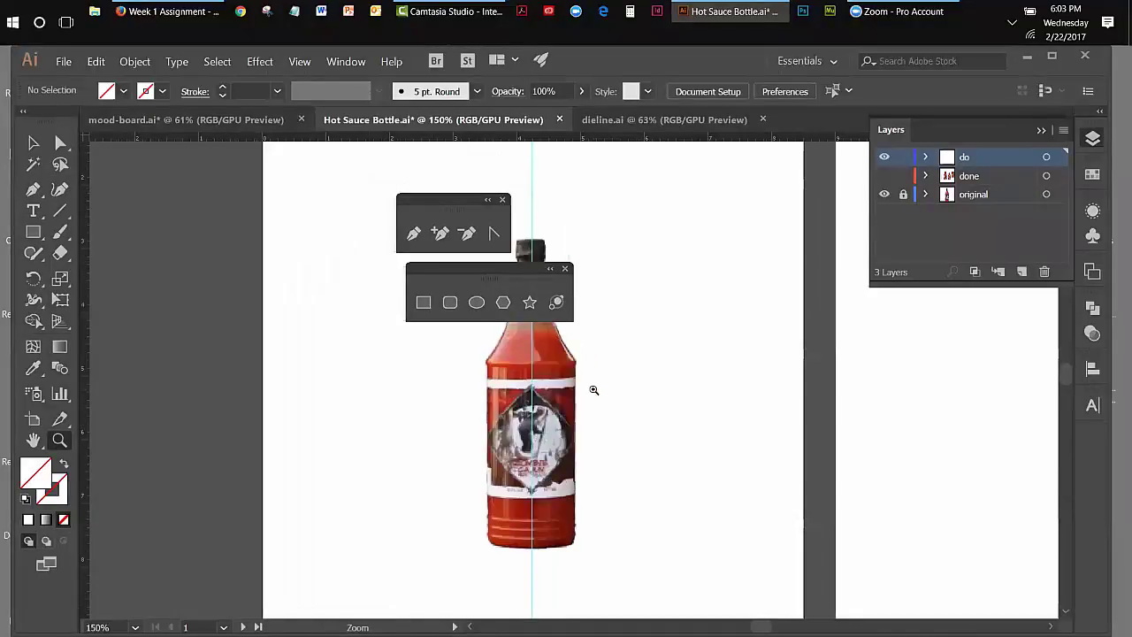
{"action": "left_click", "coordinate": [593, 389]}
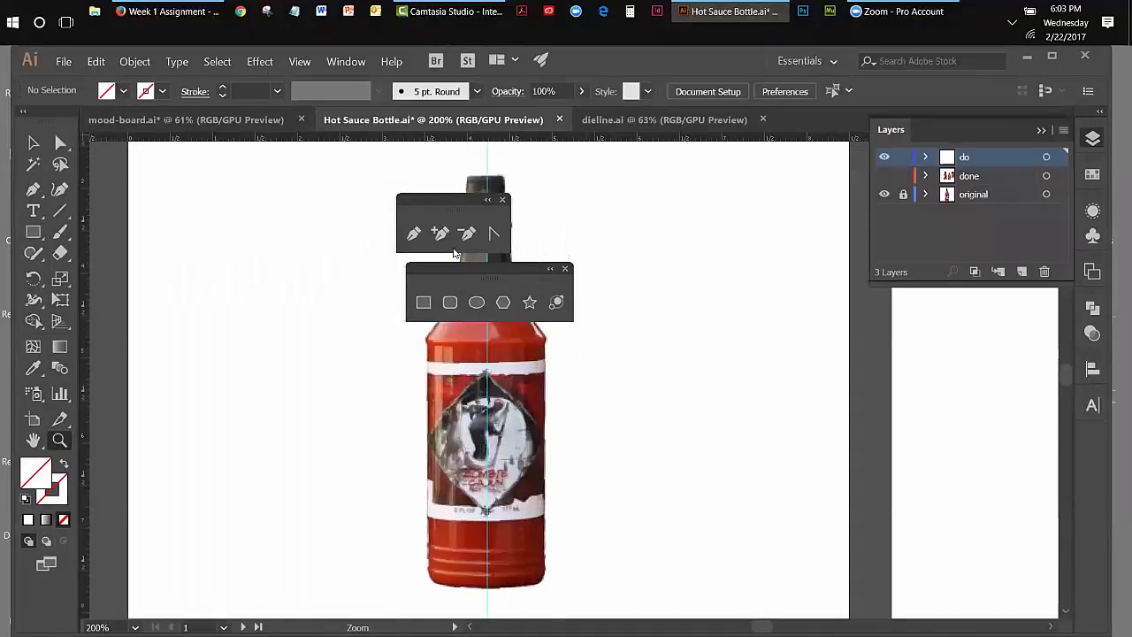
{"action": "left_click", "coordinate": [596, 356]}
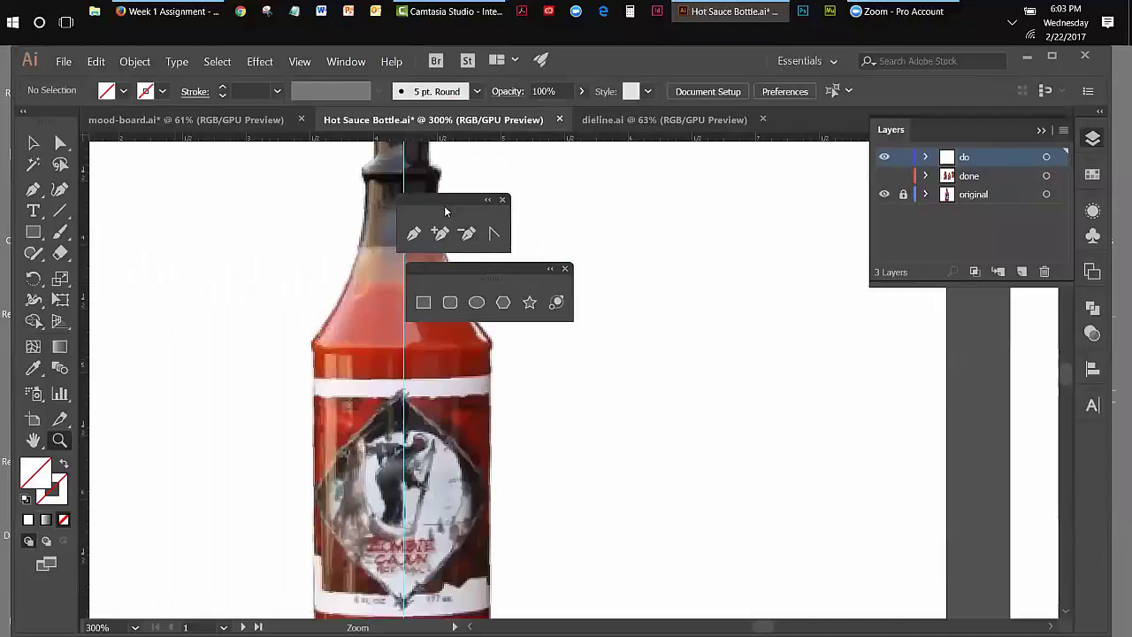
Park the pen and shape tool panels to the right, then fit the artboard in the window.
{"action": "left_click_drag", "start_coordinate": [444, 202], "coordinate": [734, 197]}
{"action": "left_click_drag", "start_coordinate": [521, 265], "coordinate": [699, 252]}
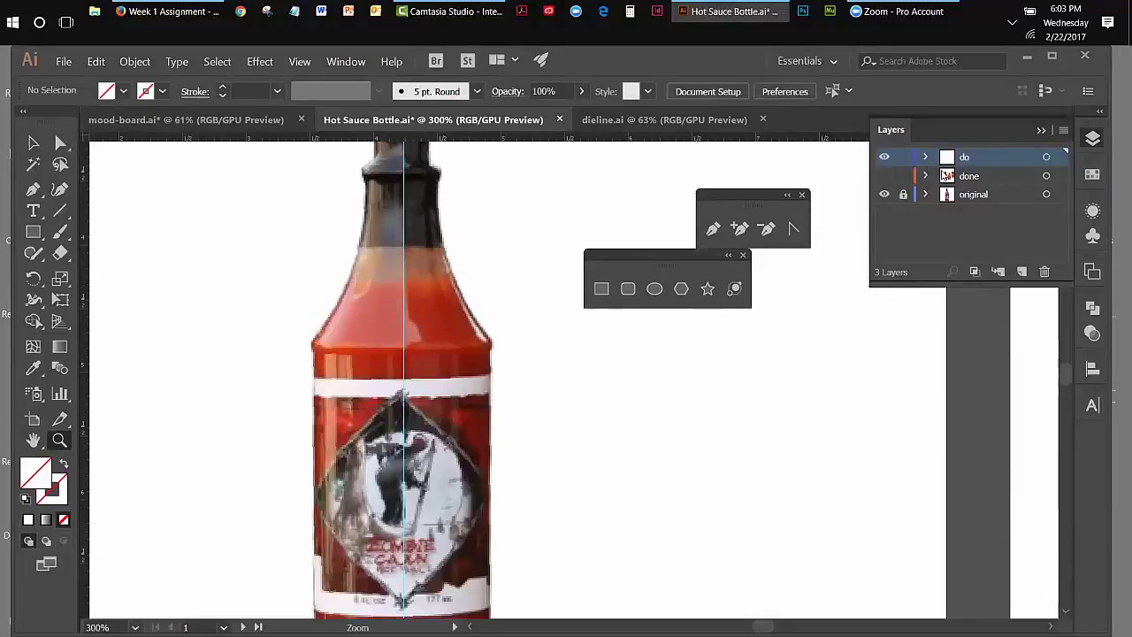
{"action": "left_click", "coordinate": [1041, 131]}
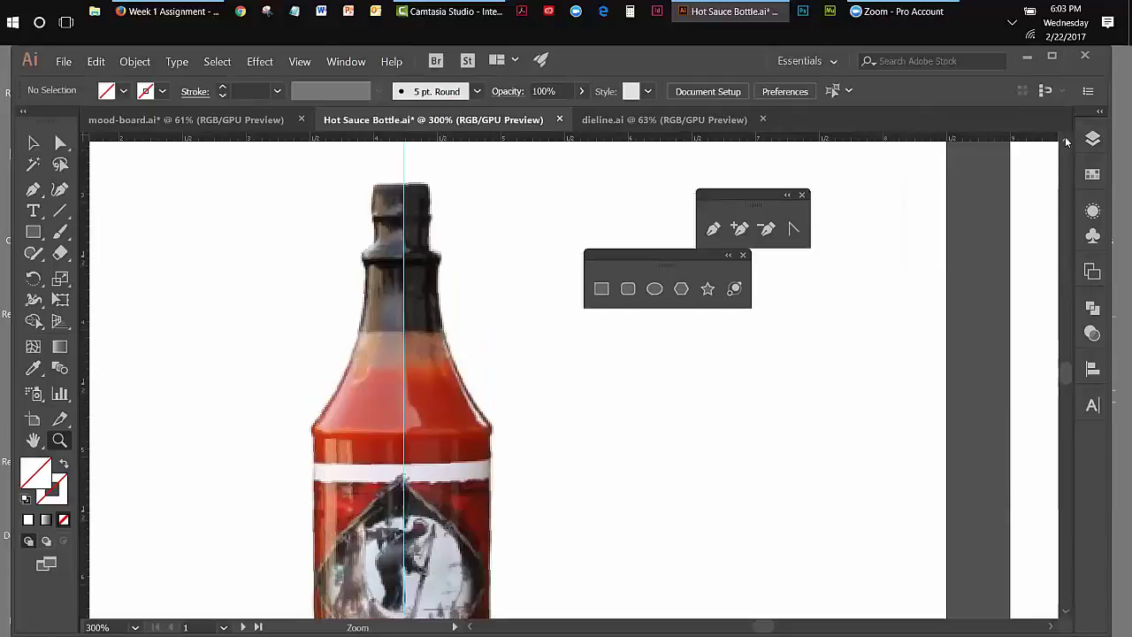
{"action": "left_click_drag", "start_coordinate": [761, 195], "coordinate": [790, 172]}
{"action": "left_click_drag", "start_coordinate": [661, 259], "coordinate": [785, 250]}
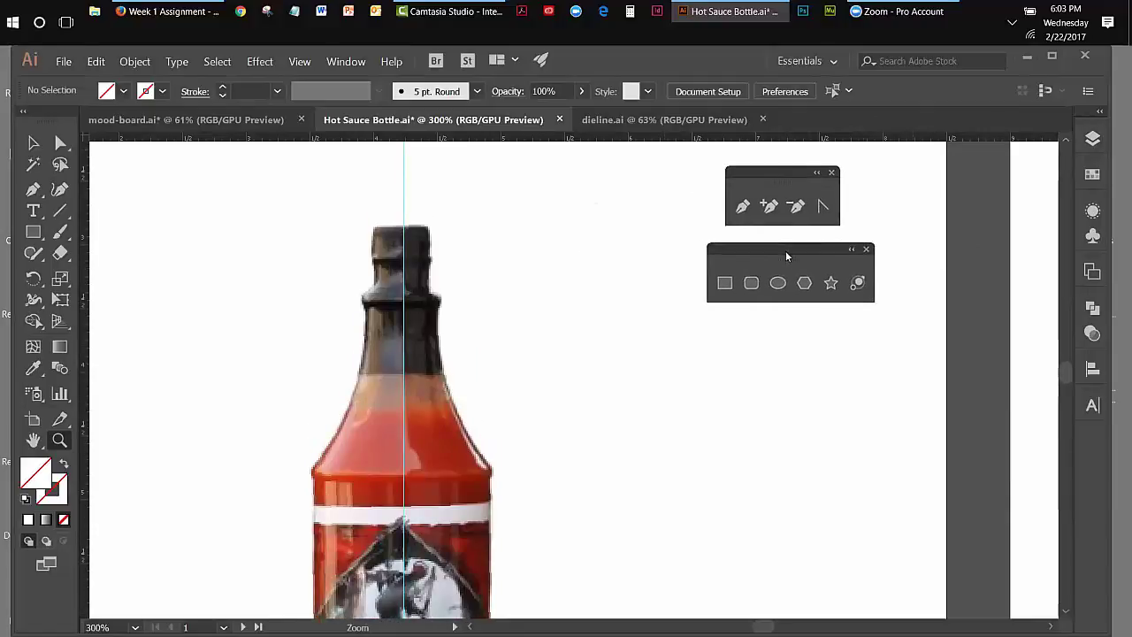
{"action": "left_click", "coordinate": [1095, 137]}
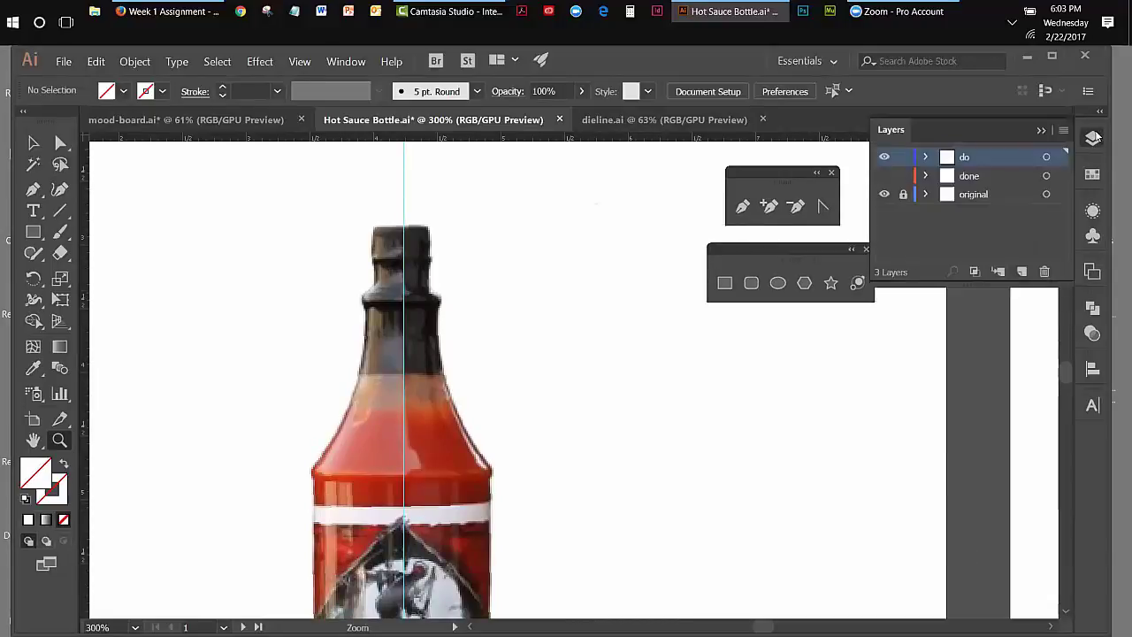
{"action": "left_click", "coordinate": [299, 61]}
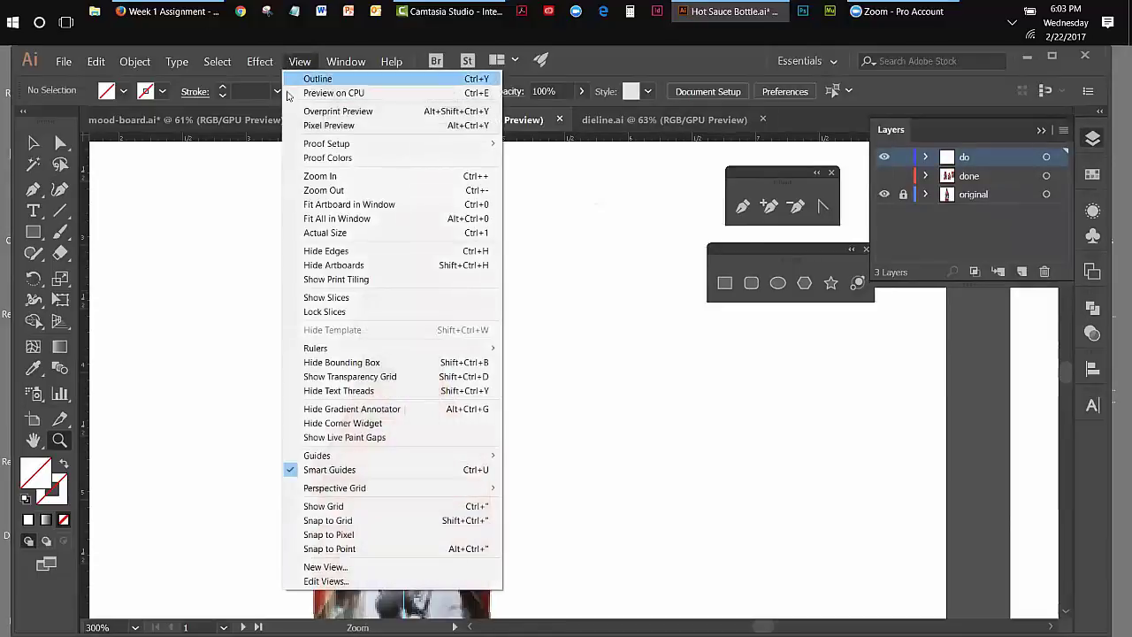
{"action": "left_click", "coordinate": [389, 204]}
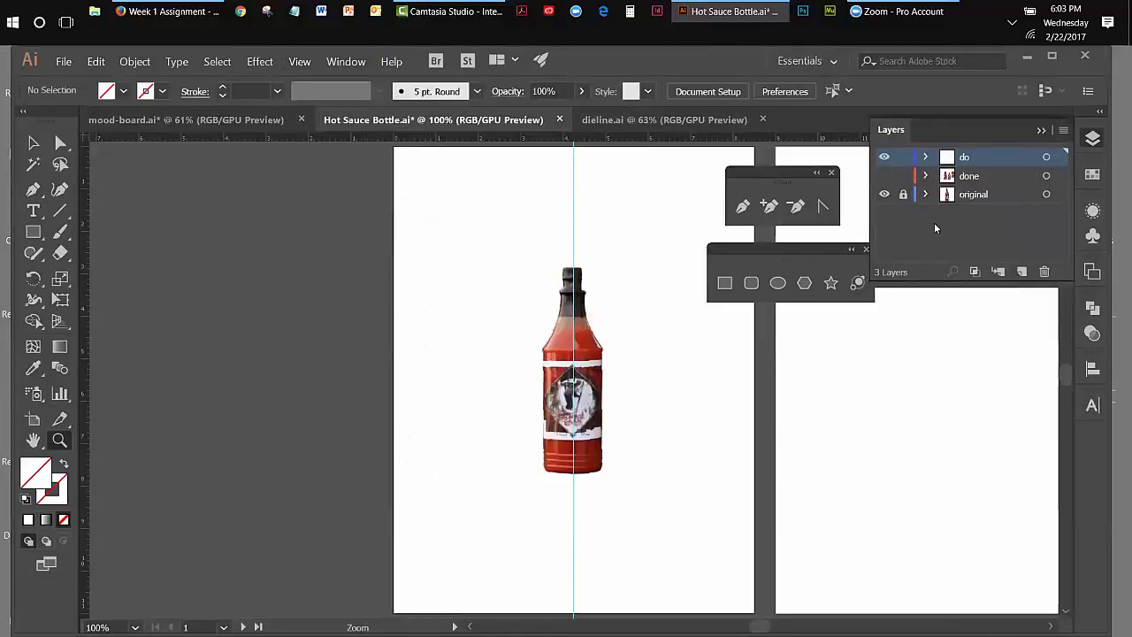
Show the done layer's finished bottles and move the floating pen and shape panels off the artwork.
{"action": "left_click", "coordinate": [884, 176]}
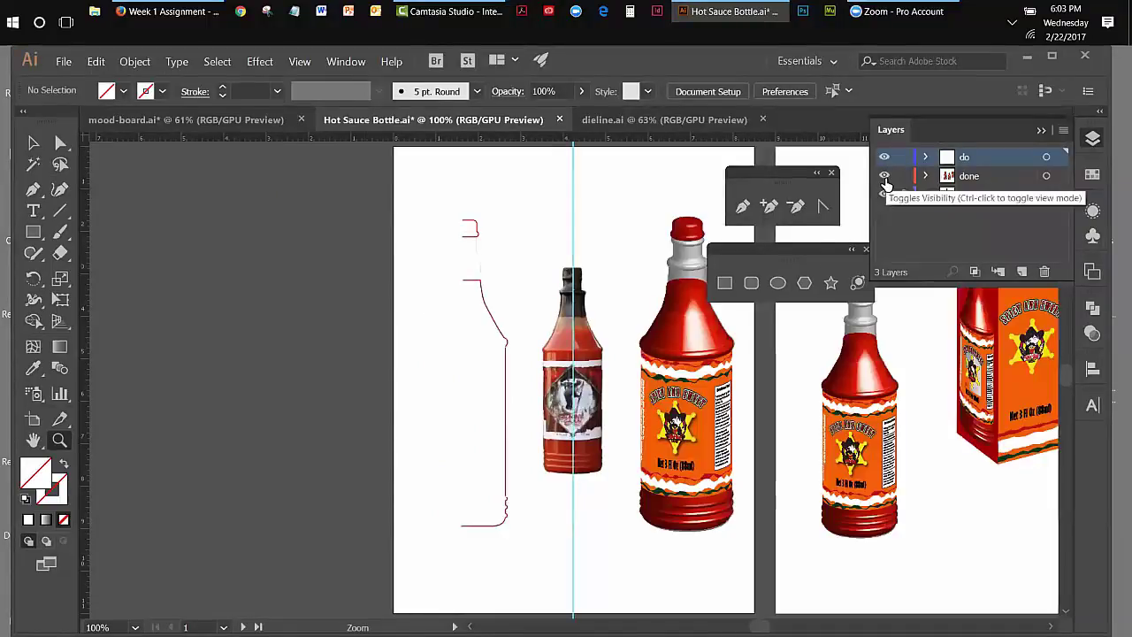
{"action": "left_click_drag", "start_coordinate": [776, 172], "coordinate": [908, 163]}
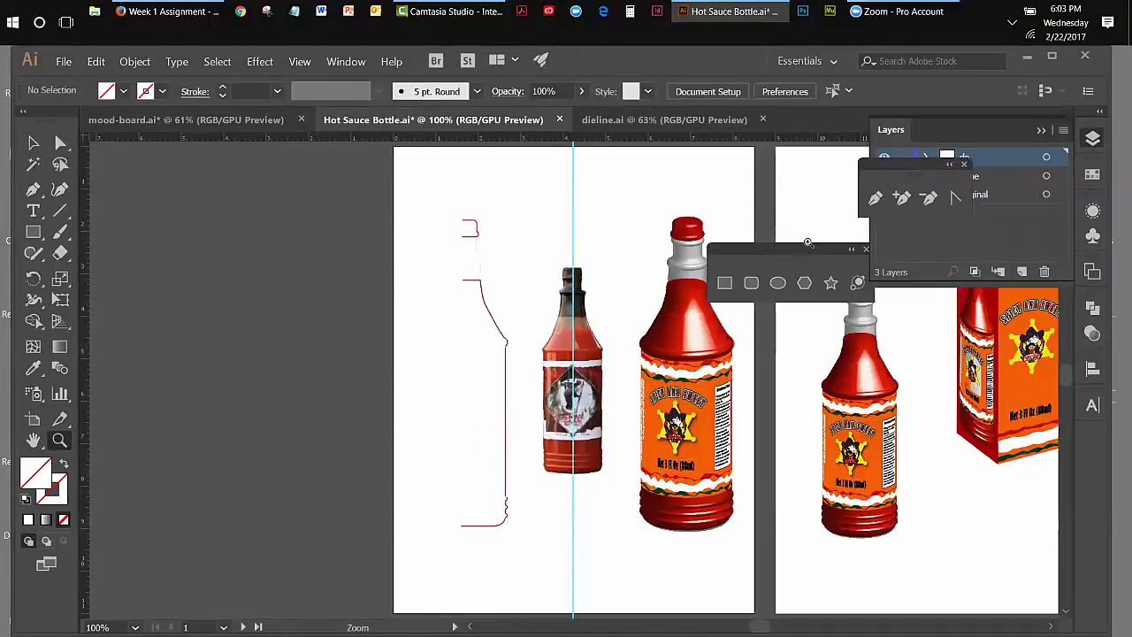
{"action": "left_click_drag", "start_coordinate": [798, 252], "coordinate": [981, 229]}
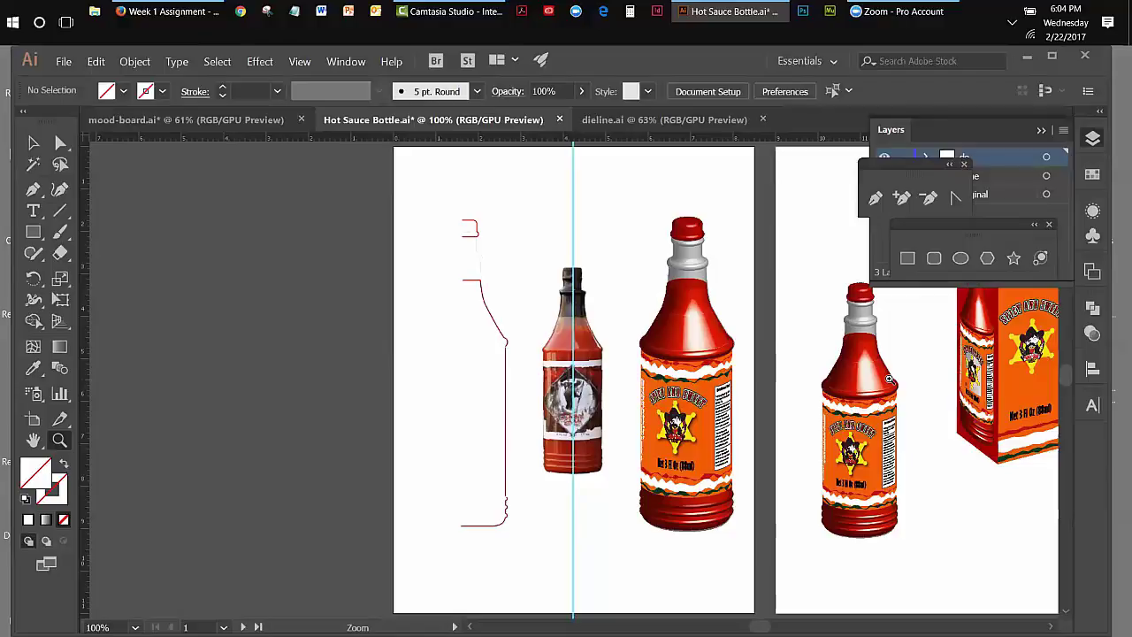
{"action": "left_click", "coordinate": [999, 130]}
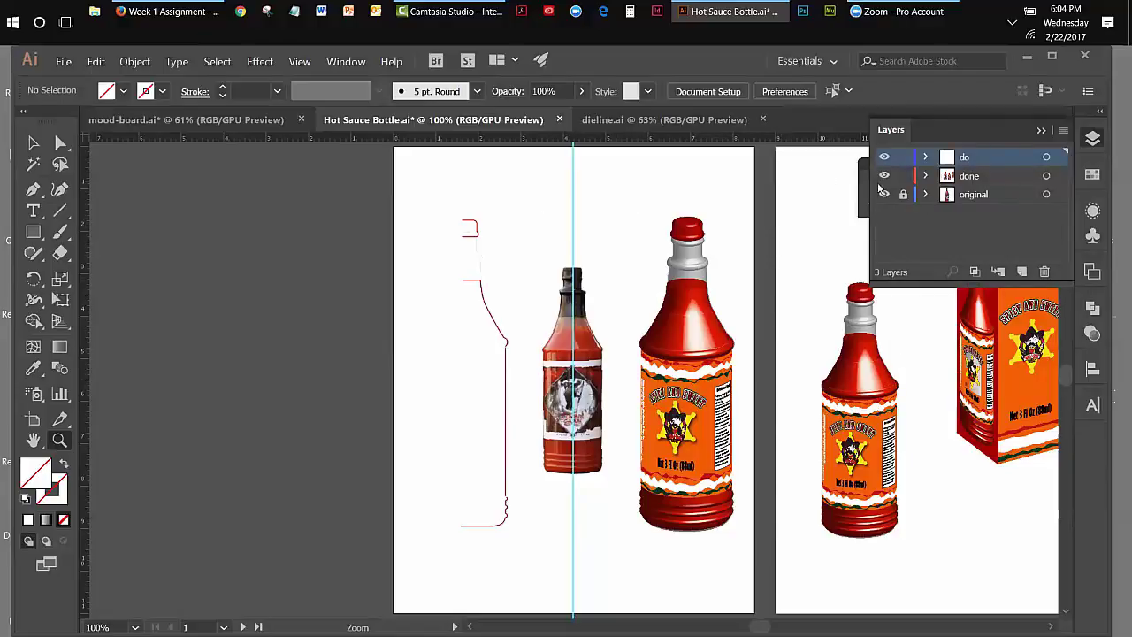
Select the bottle outline, move it onto the do layer, and hide the done layer.
{"action": "key", "text": "v"}
{"action": "left_click_drag", "start_coordinate": [428, 207], "coordinate": [515, 541]}
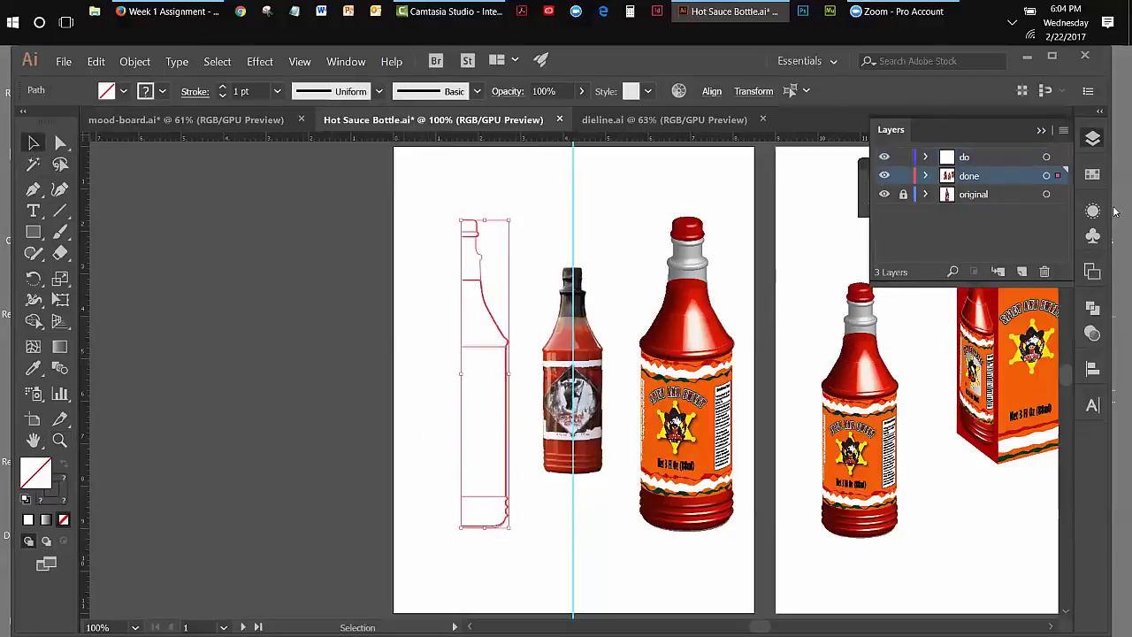
{"action": "left_click_drag", "start_coordinate": [1058, 176], "coordinate": [1058, 158]}
{"action": "left_click", "coordinate": [884, 175]}
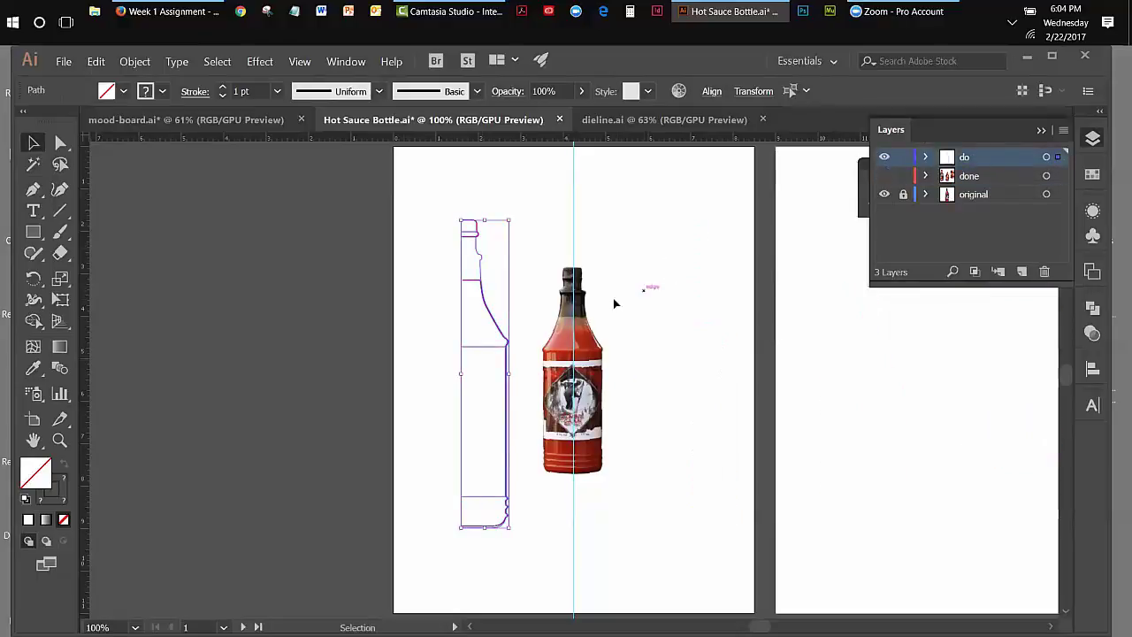
Scale the bottle outline uniformly to 70% and deselect it.
{"action": "double_click", "coordinate": [60, 277]}
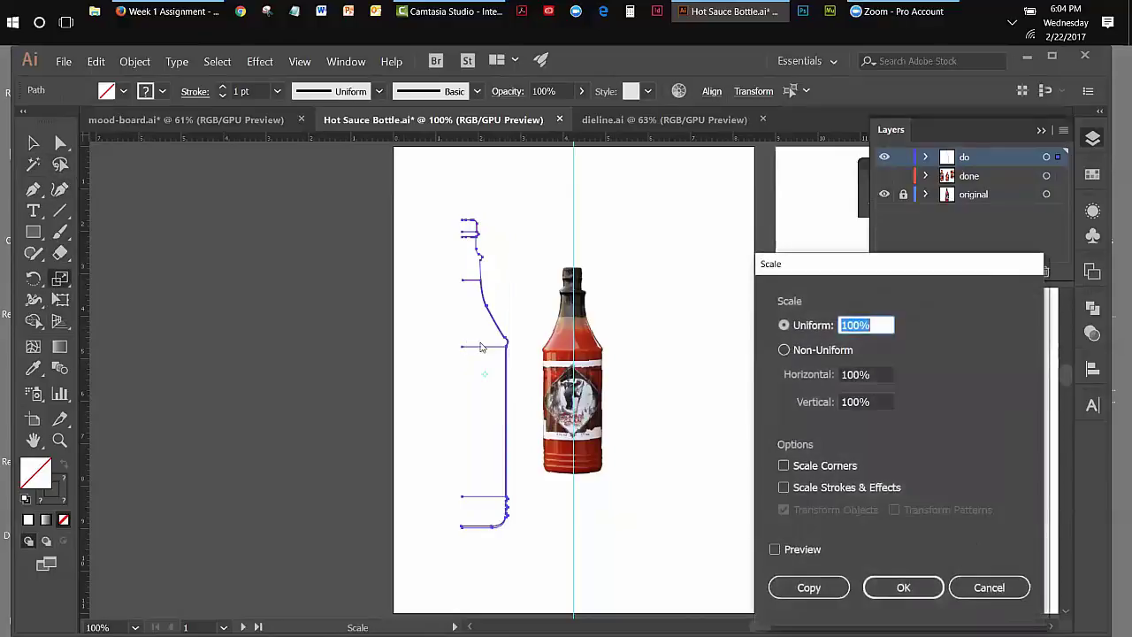
{"action": "double_click", "coordinate": [860, 327]}
{"action": "type", "text": "70"}
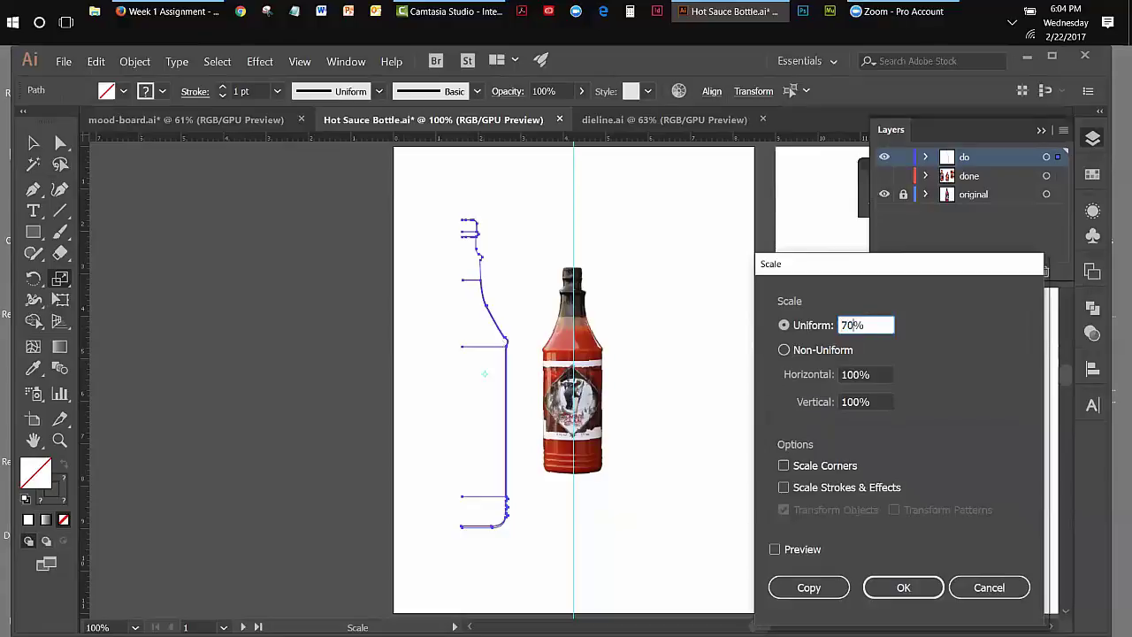
{"action": "left_click", "coordinate": [903, 587]}
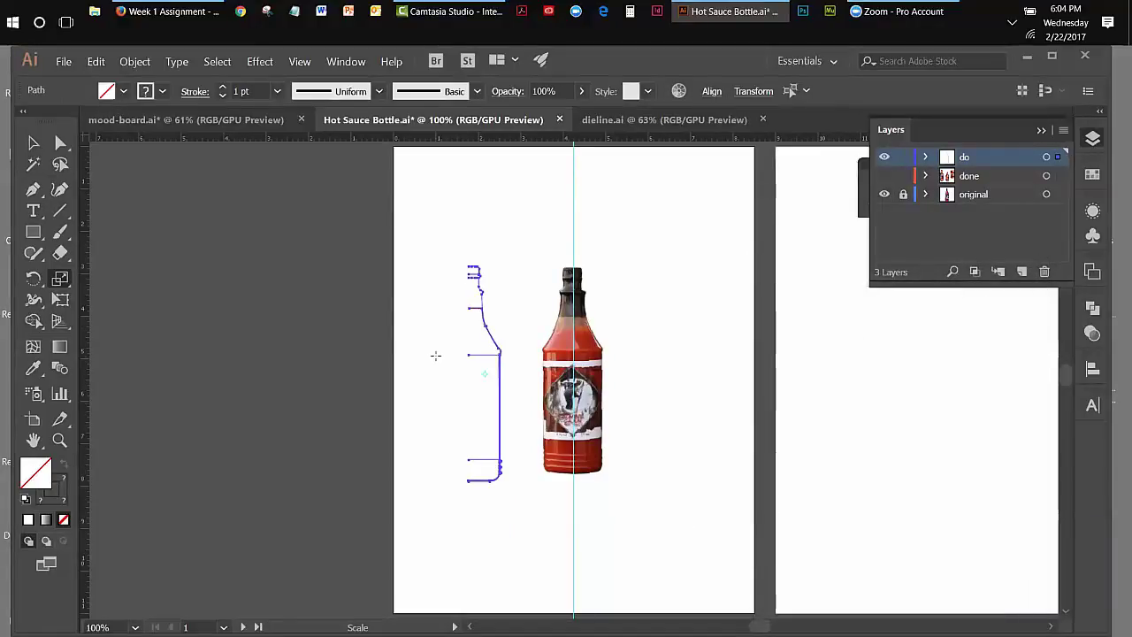
{"action": "left_click", "coordinate": [32, 146]}
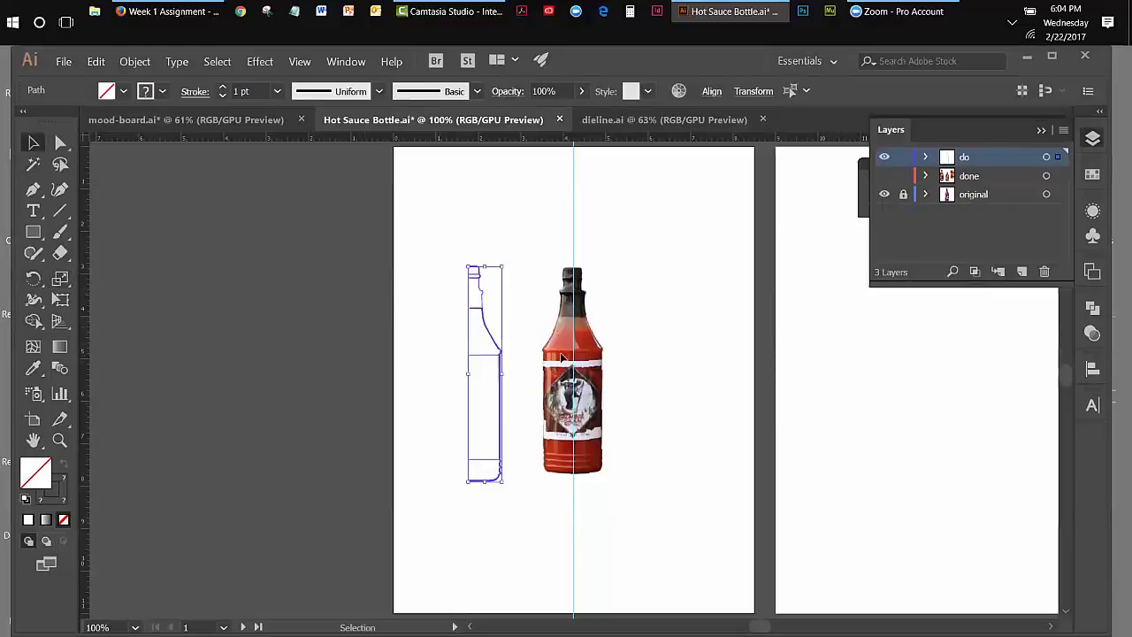
{"action": "left_click", "coordinate": [522, 311]}
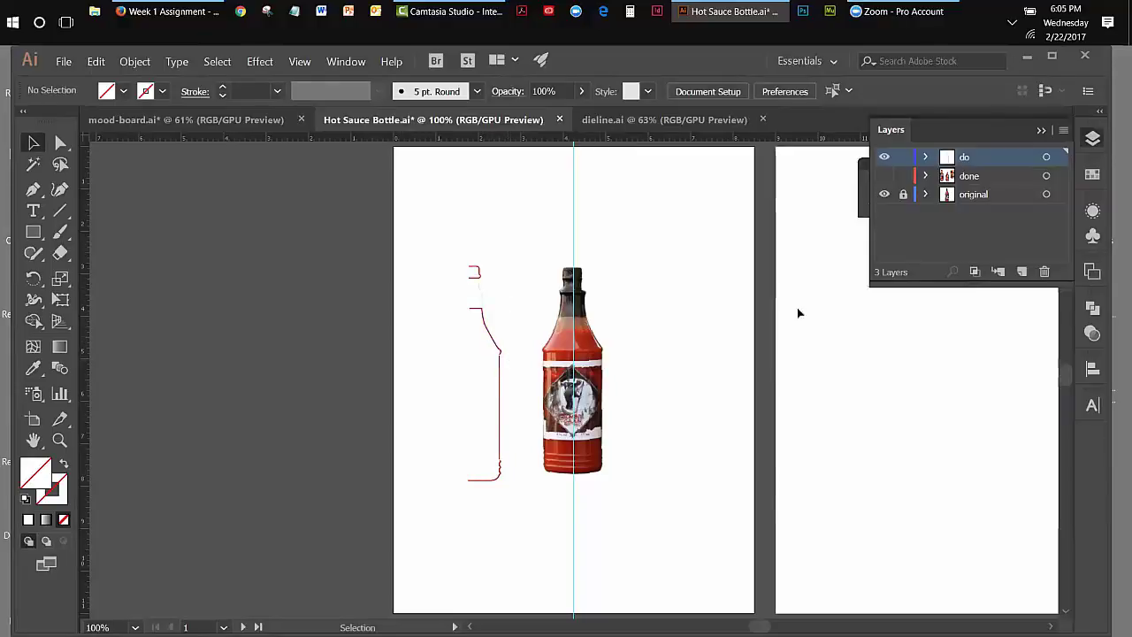
Keep the done layer hidden and lock it in the Layers panel.
{"action": "left_click", "coordinate": [884, 176]}
{"action": "left_click", "coordinate": [1048, 132]}
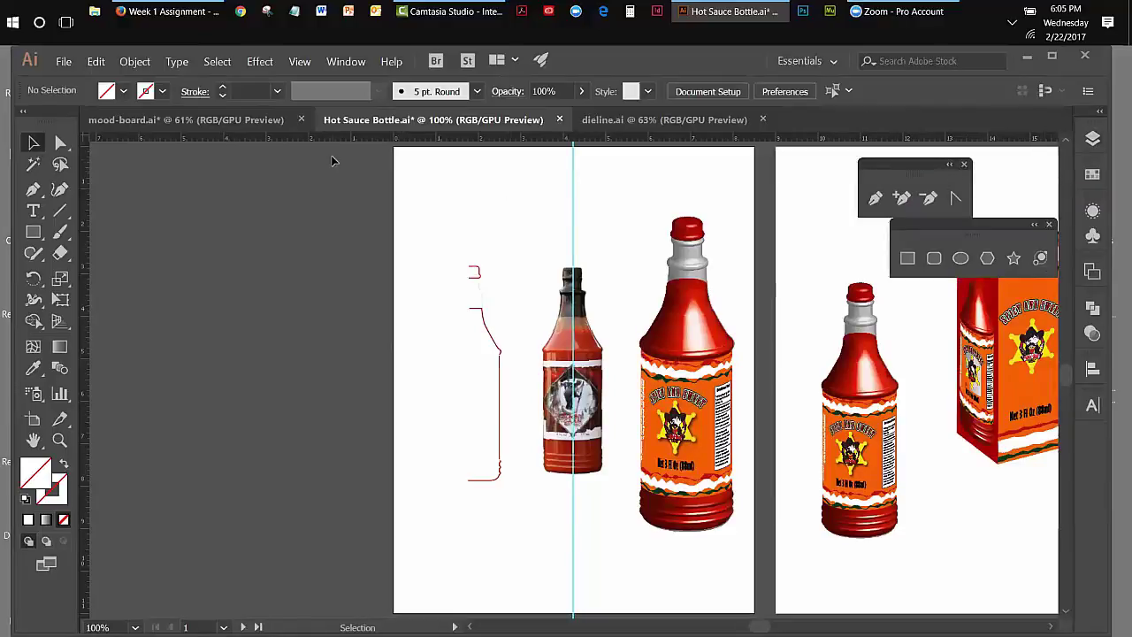
{"action": "left_click", "coordinate": [1092, 139]}
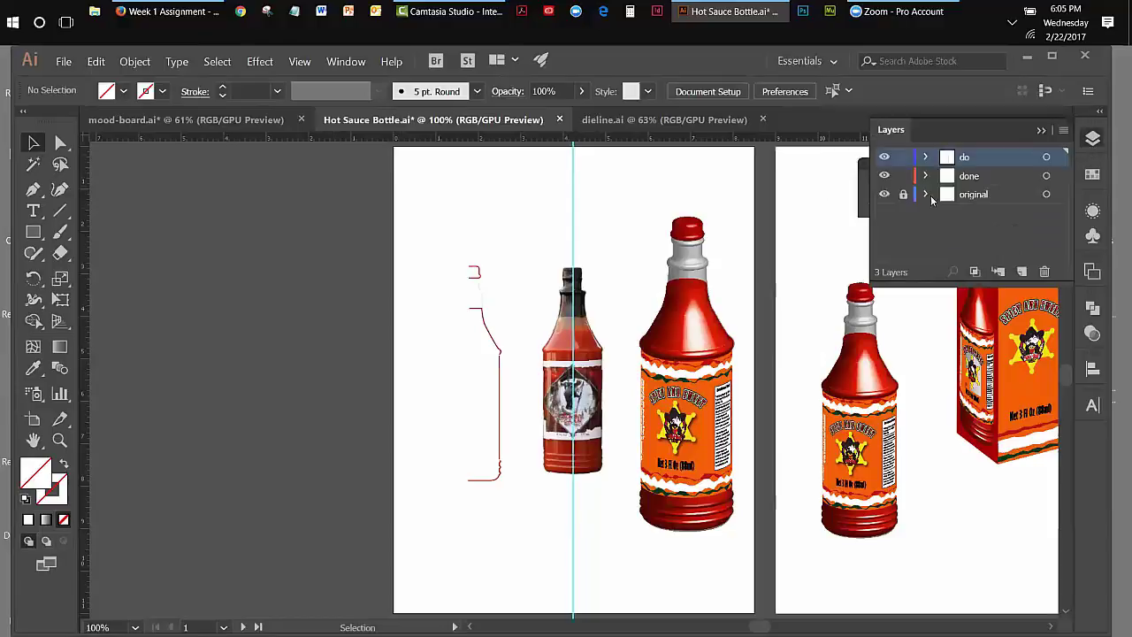
{"action": "left_click", "coordinate": [903, 194]}
{"action": "left_click", "coordinate": [885, 175]}
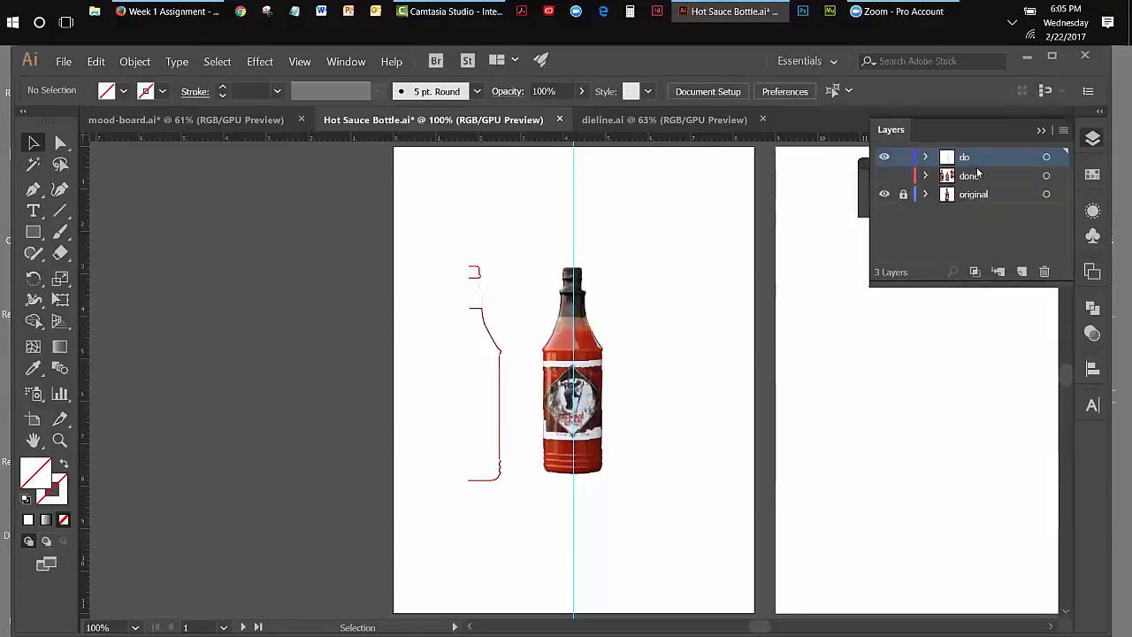
{"action": "left_click", "coordinate": [904, 175]}
{"action": "left_click", "coordinate": [1045, 131]}
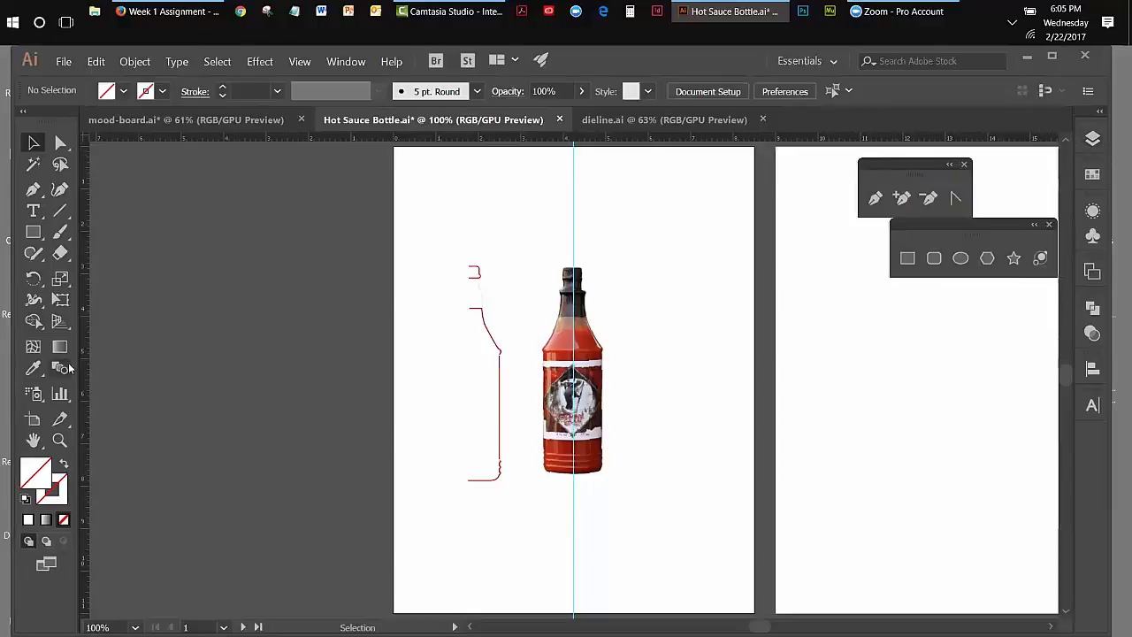
Zoom to 200% on the bottle neck, shift the floating palettes, and choose the Rounded Rectangle tool.
{"action": "left_click", "coordinate": [59, 440]}
{"action": "left_click", "coordinate": [566, 339]}
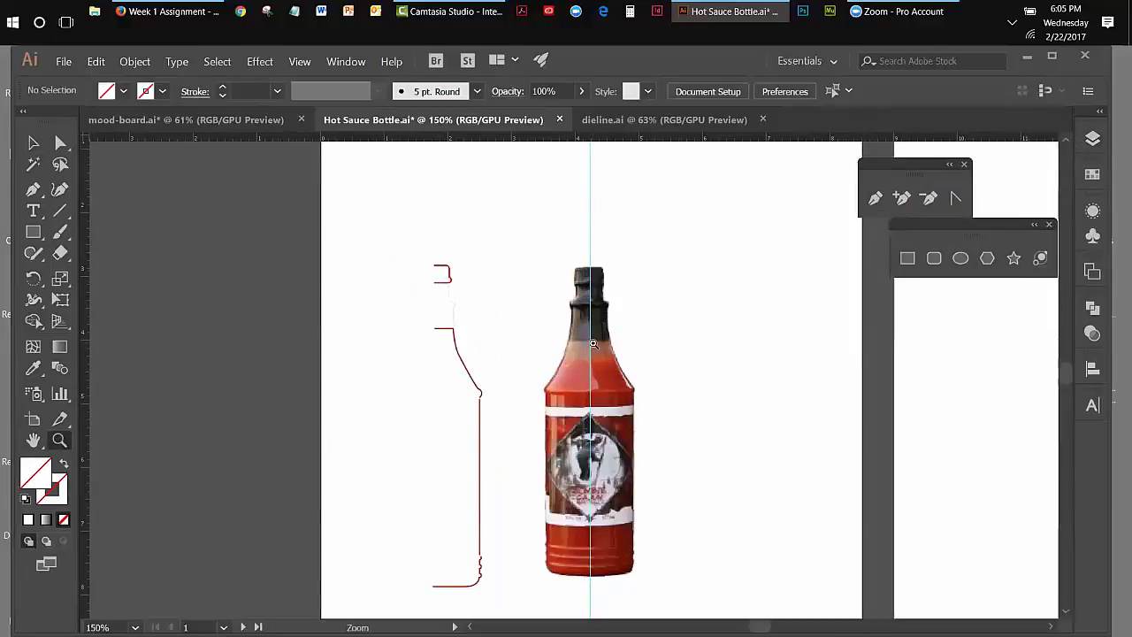
{"action": "left_click", "coordinate": [593, 343]}
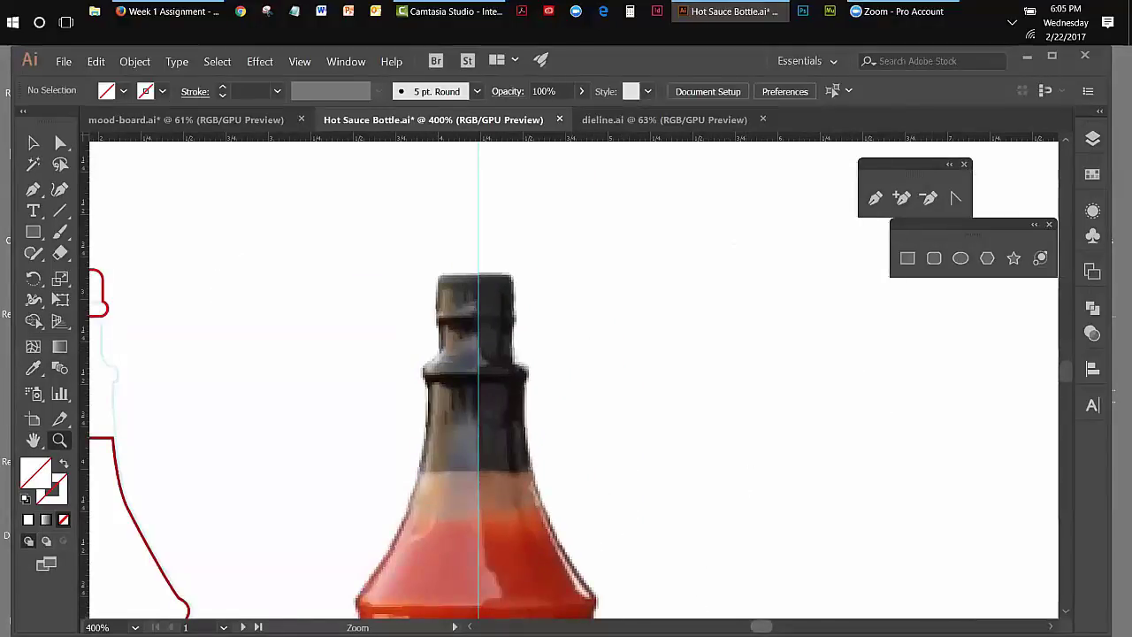
{"action": "left_click_drag", "start_coordinate": [766, 627], "coordinate": [761, 626]}
{"action": "scroll", "coordinate": [761, 626], "scroll_direction": "left", "scroll_amount": 3}
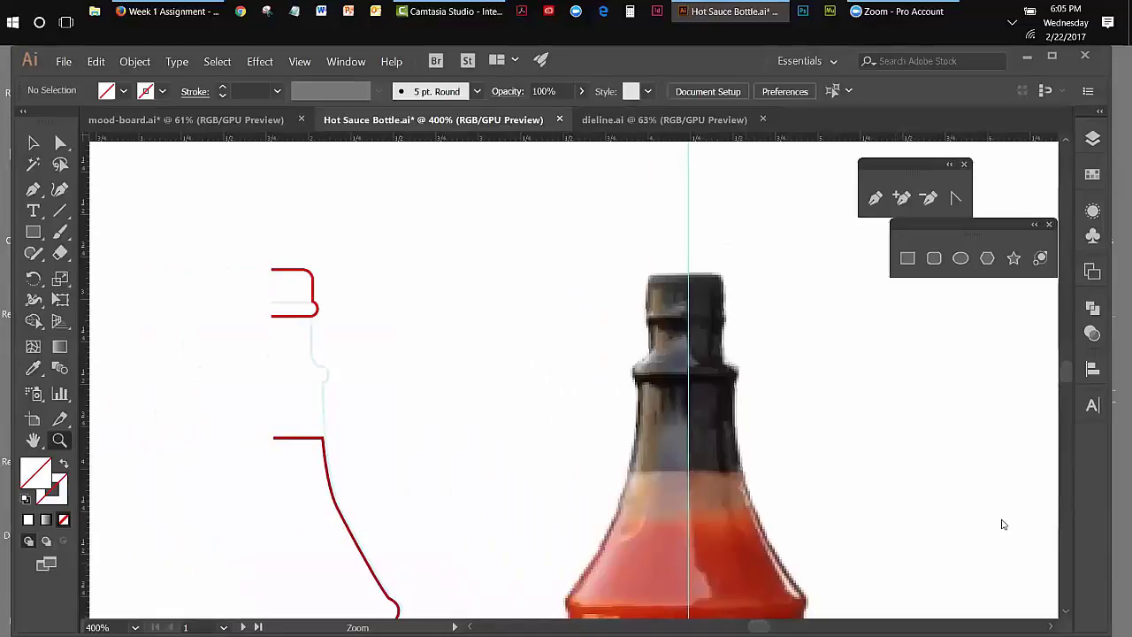
{"action": "left_click_drag", "start_coordinate": [970, 223], "coordinate": [947, 237]}
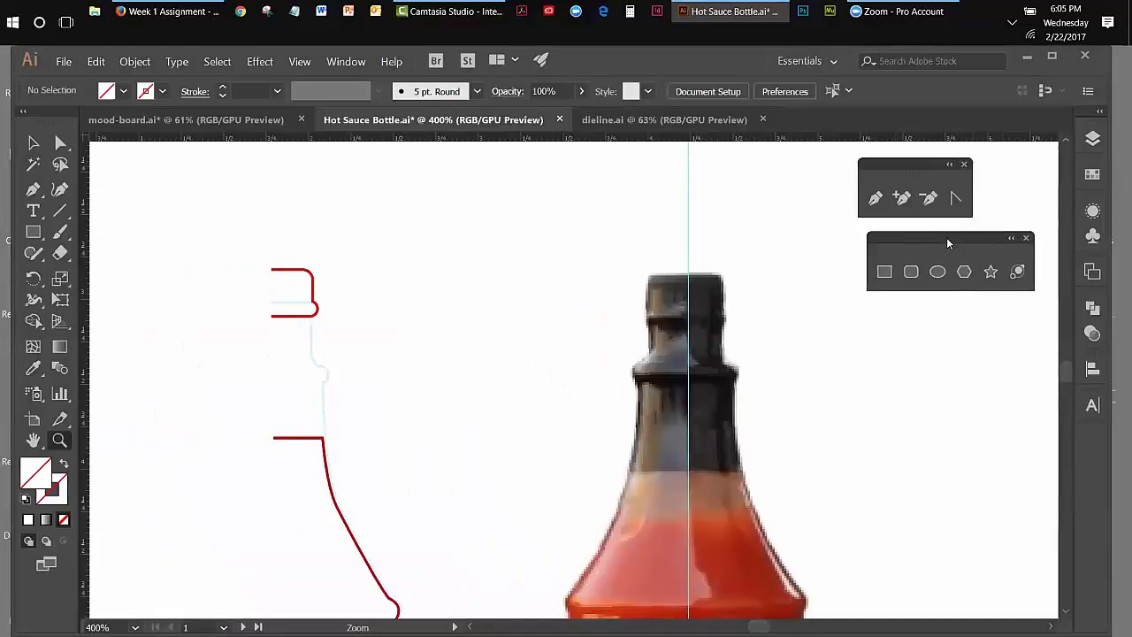
{"action": "left_click_drag", "start_coordinate": [925, 162], "coordinate": [941, 162]}
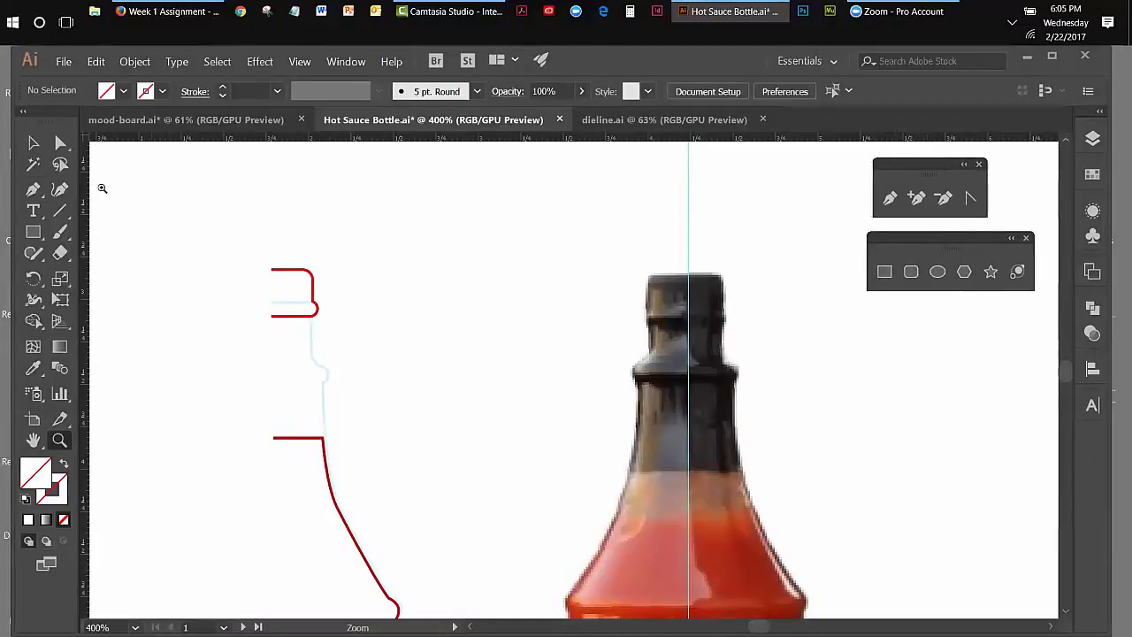
{"action": "left_click", "coordinate": [33, 143]}
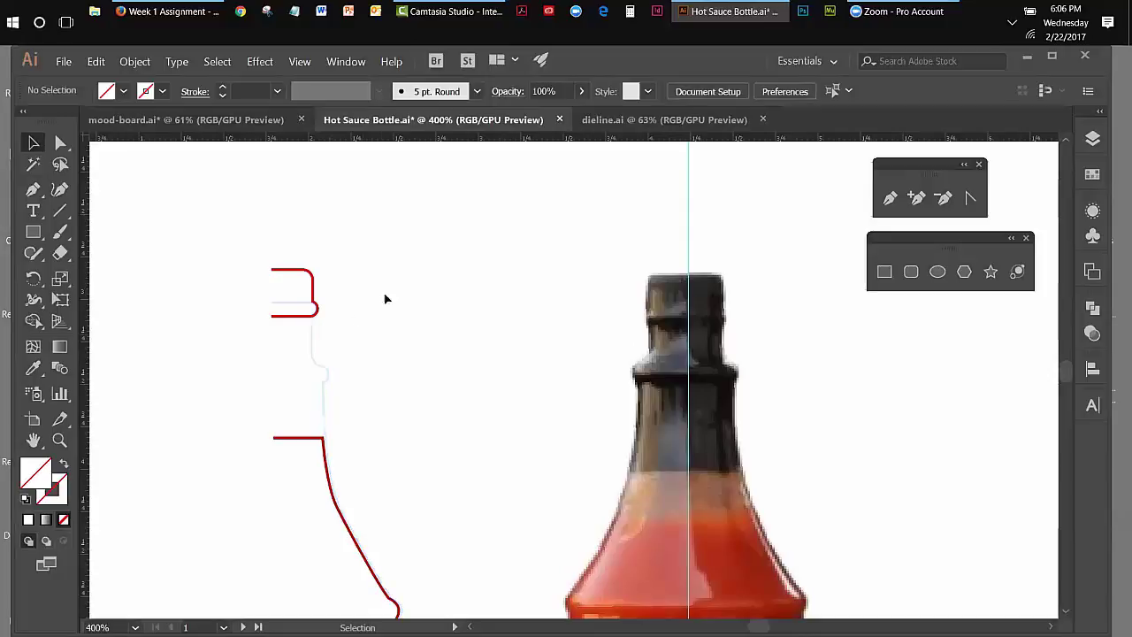
{"action": "left_click", "coordinate": [911, 272]}
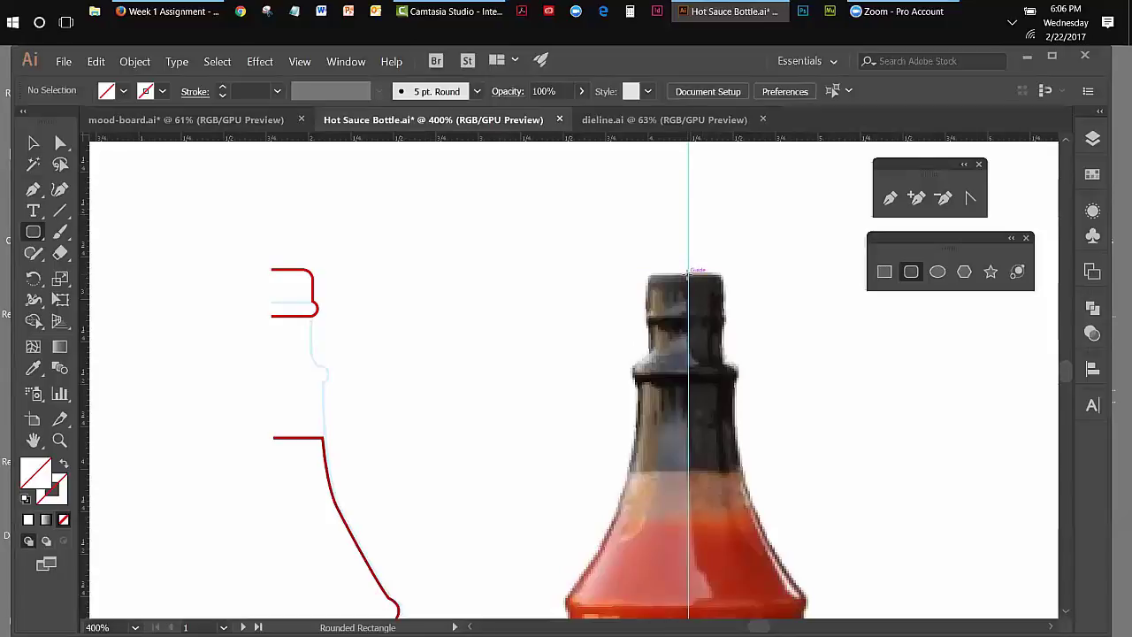
Draw a roughly 0.21 by 0.32 in rounded rectangle from the centre guide over the cap, adjusting its corner radius.
{"action": "left_click_drag", "start_coordinate": [688, 272], "coordinate": [723, 316]}
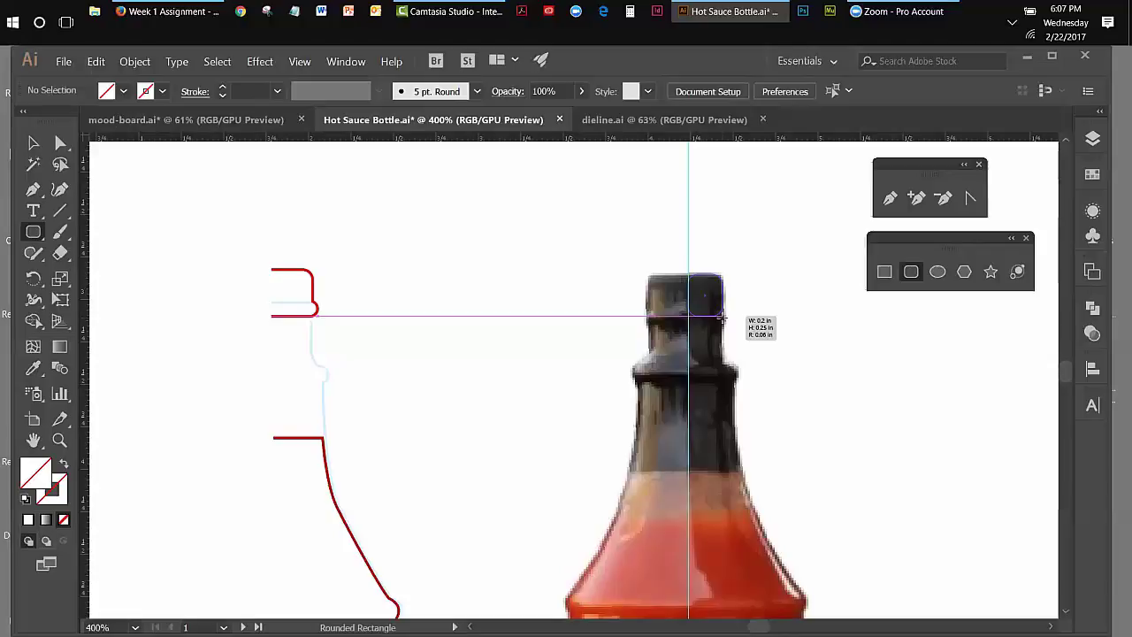
{"action": "left_click_drag", "start_coordinate": [722, 316], "coordinate": [720, 326]}
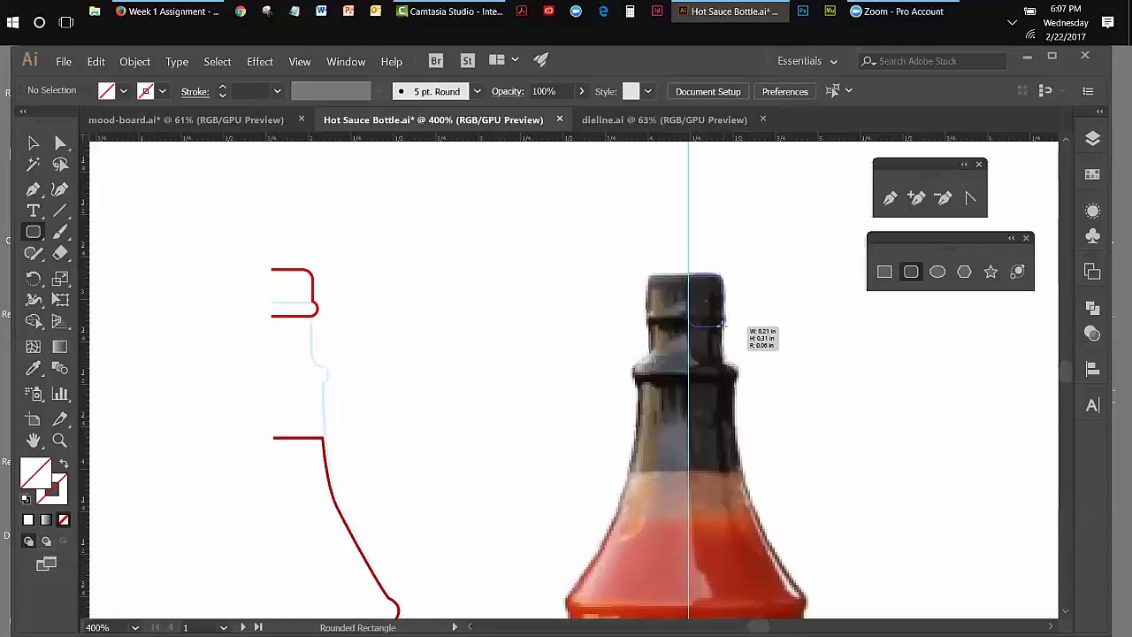
{"action": "left_click_drag", "start_coordinate": [719, 325], "coordinate": [717, 326]}
{"action": "left_click_drag", "start_coordinate": [718, 325], "coordinate": [717, 325]}
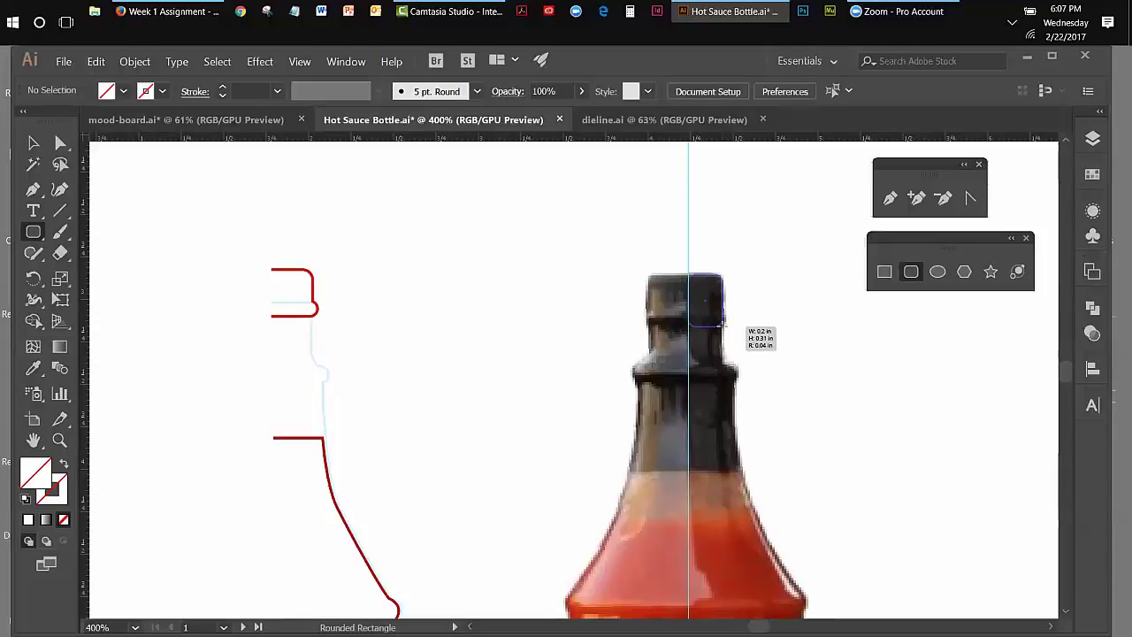
{"action": "left_click_drag", "start_coordinate": [717, 325], "coordinate": [717, 325]}
{"action": "key", "text": "Down"}
{"action": "key", "text": "Down"}
{"action": "left_click_drag", "start_coordinate": [717, 326], "coordinate": [718, 327]}
{"action": "key", "text": "Up"}
{"action": "key", "text": "Up"}
{"action": "key", "text": "Down"}
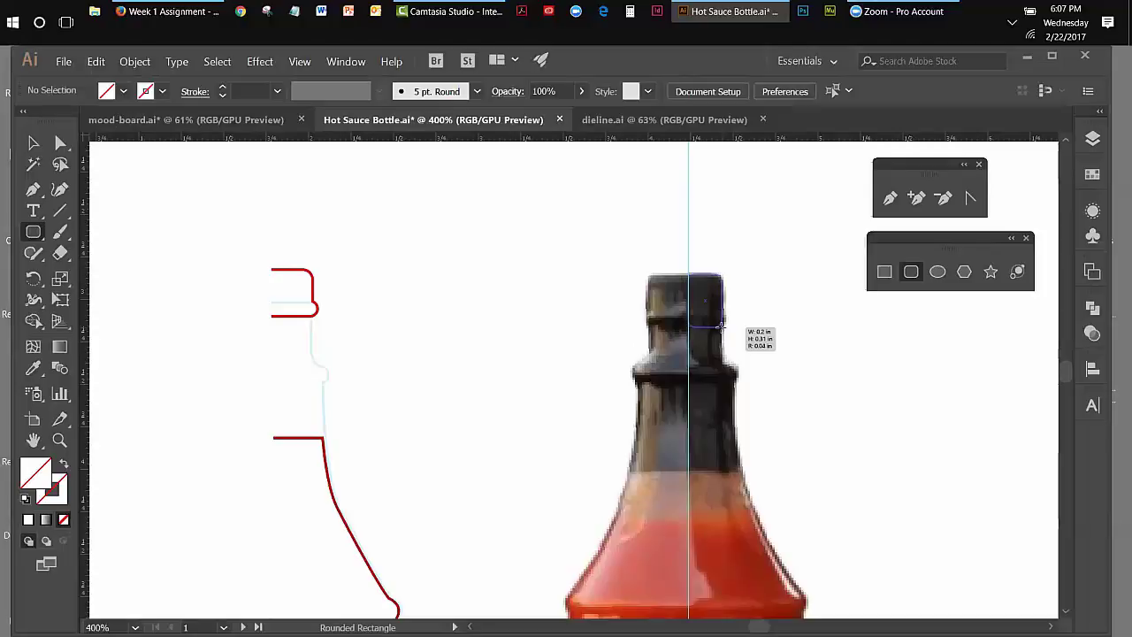
{"action": "left_click_drag", "start_coordinate": [719, 326], "coordinate": [723, 329]}
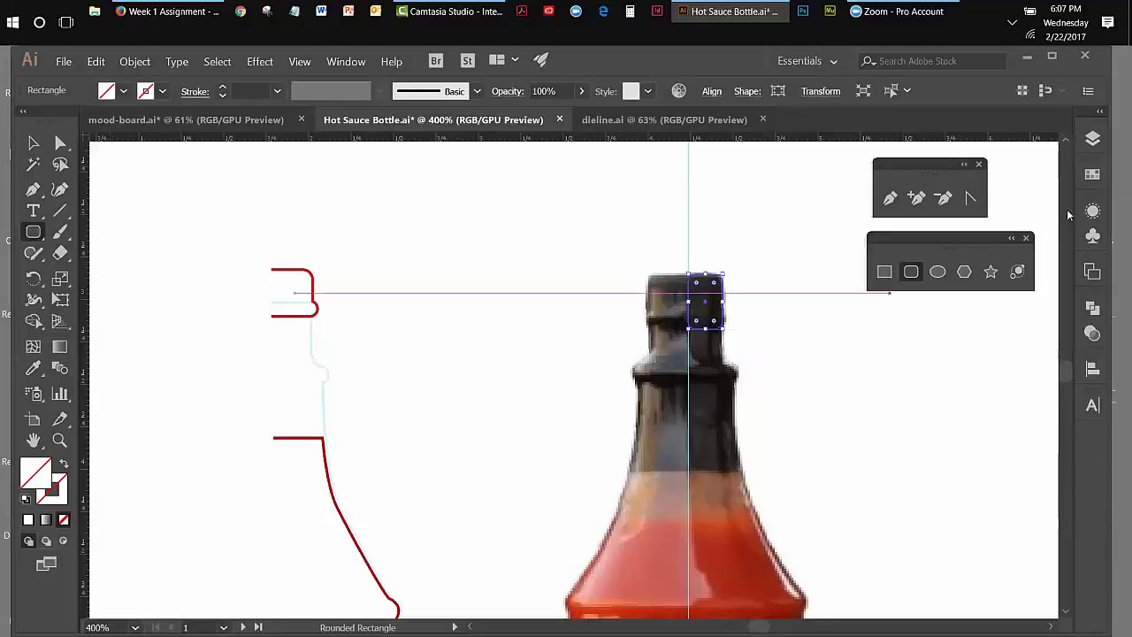
Float the Layers panel and hide the original layer's reference bottle photo.
{"action": "left_click", "coordinate": [1094, 139]}
{"action": "left_click_drag", "start_coordinate": [891, 130], "coordinate": [128, 358]}
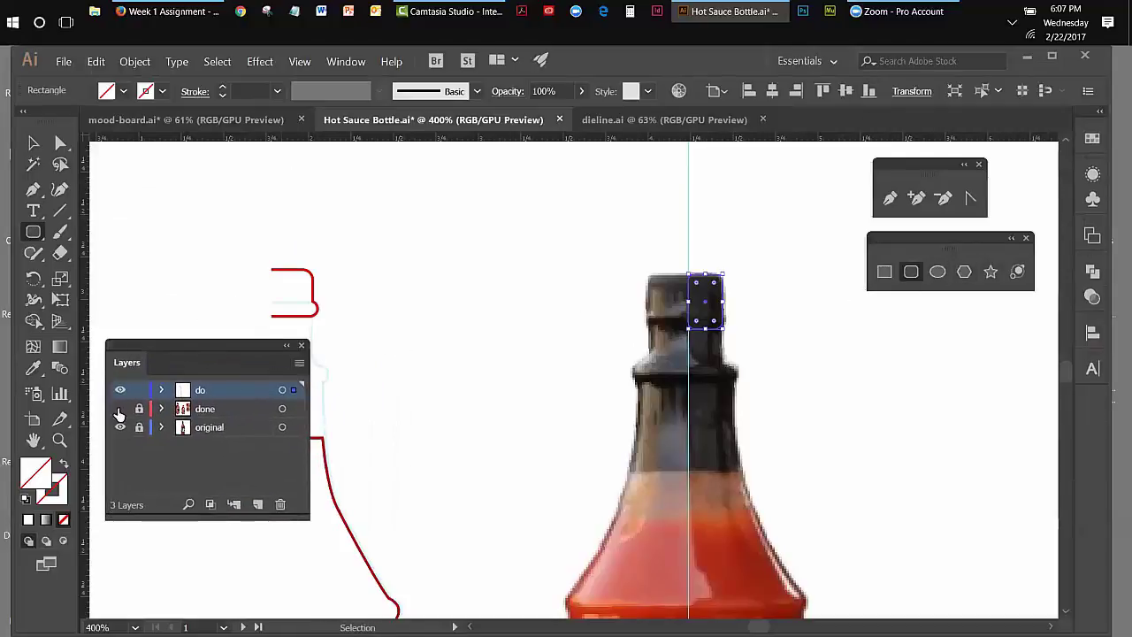
{"action": "left_click", "coordinate": [120, 429]}
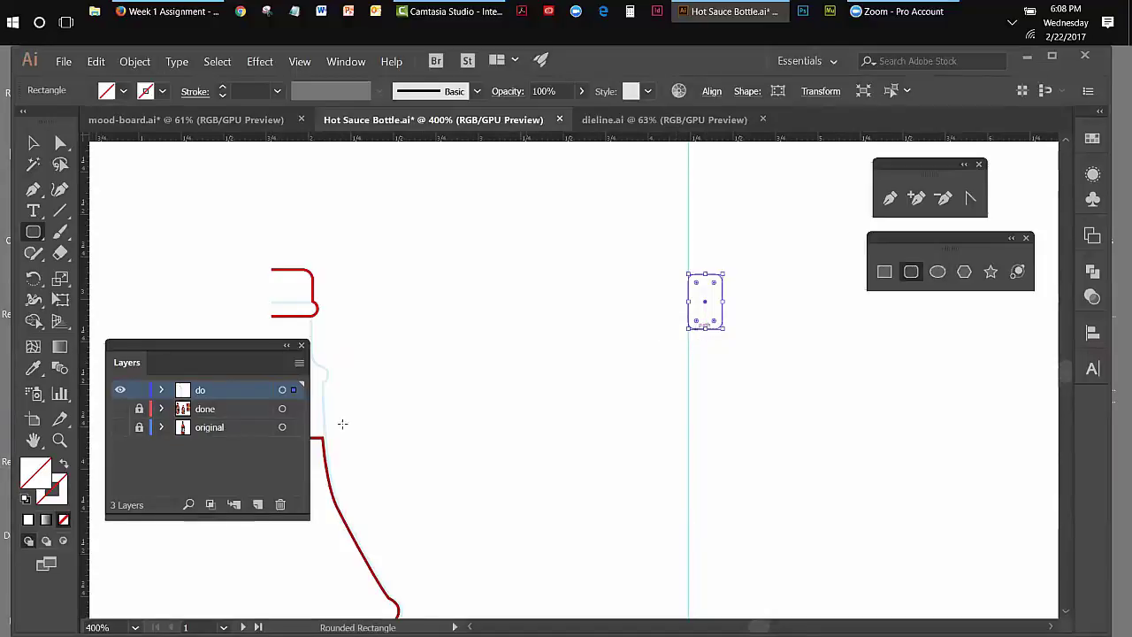
Give the cap rectangle a black 1 pt stroke and move the Layers panel aside.
{"action": "left_click", "coordinate": [56, 497]}
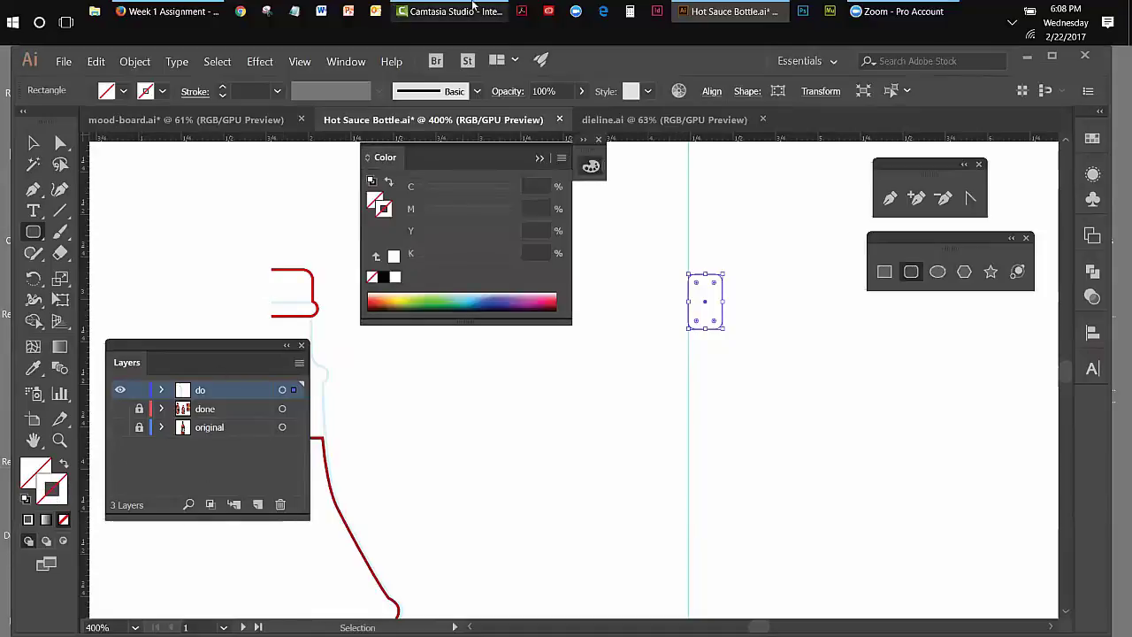
{"action": "left_click", "coordinate": [383, 280]}
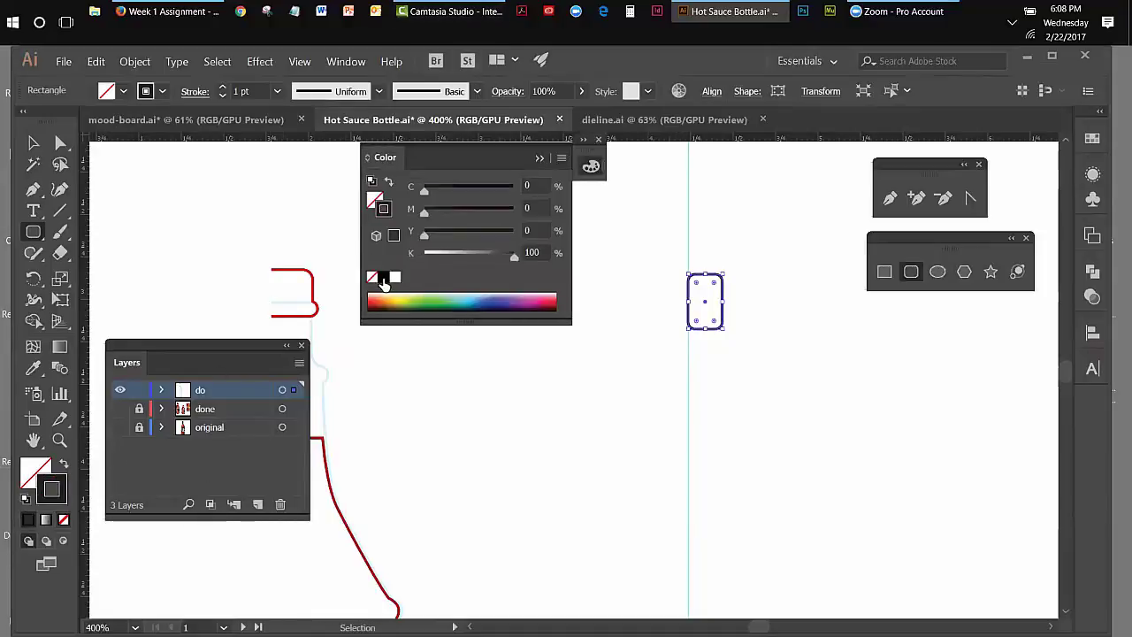
{"action": "left_click", "coordinate": [582, 144]}
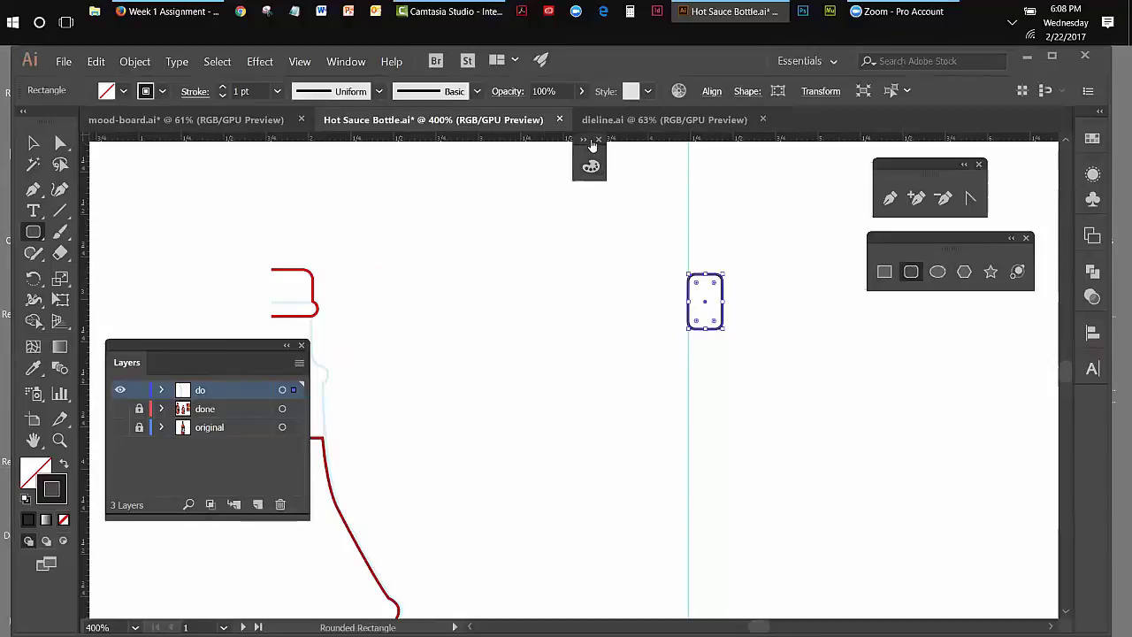
{"action": "left_click", "coordinate": [598, 140]}
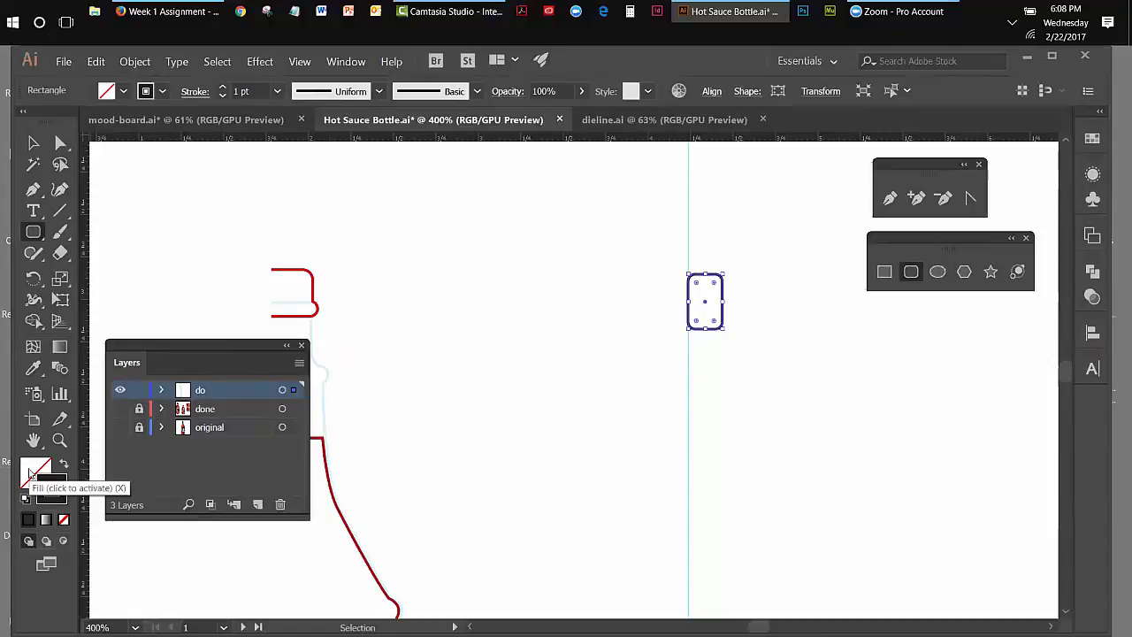
{"action": "left_click_drag", "start_coordinate": [144, 344], "coordinate": [464, 214]}
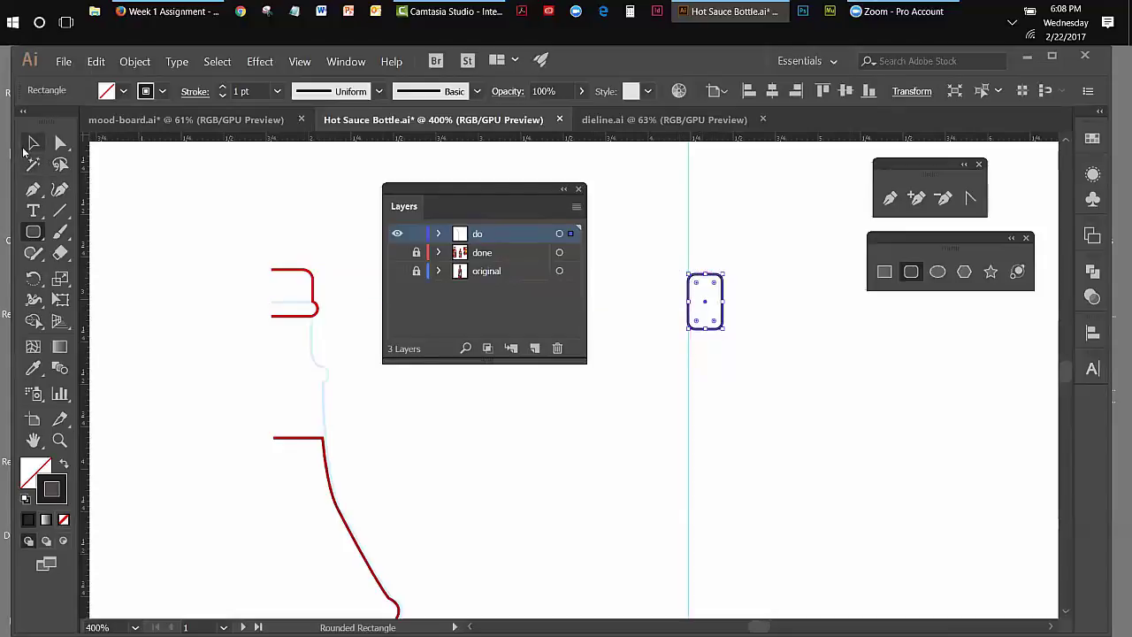
Drag the rectangle's left edge past the centre guide, making it about 0.32 by 0.32 in.
{"action": "left_click", "coordinate": [32, 144]}
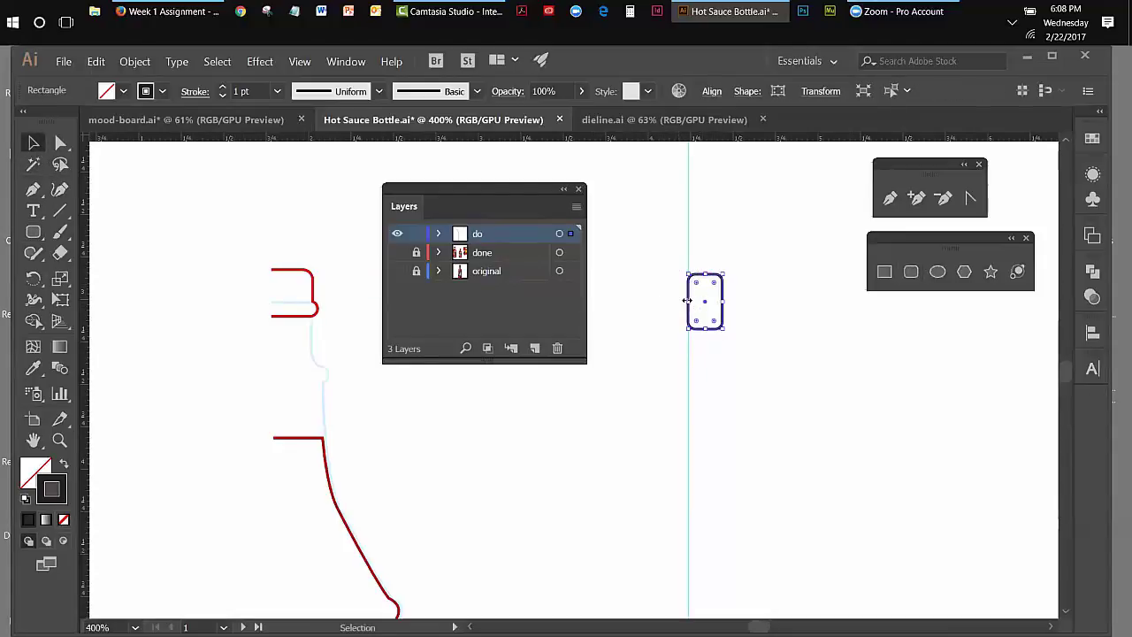
{"action": "left_click_drag", "start_coordinate": [686, 301], "coordinate": [667, 302]}
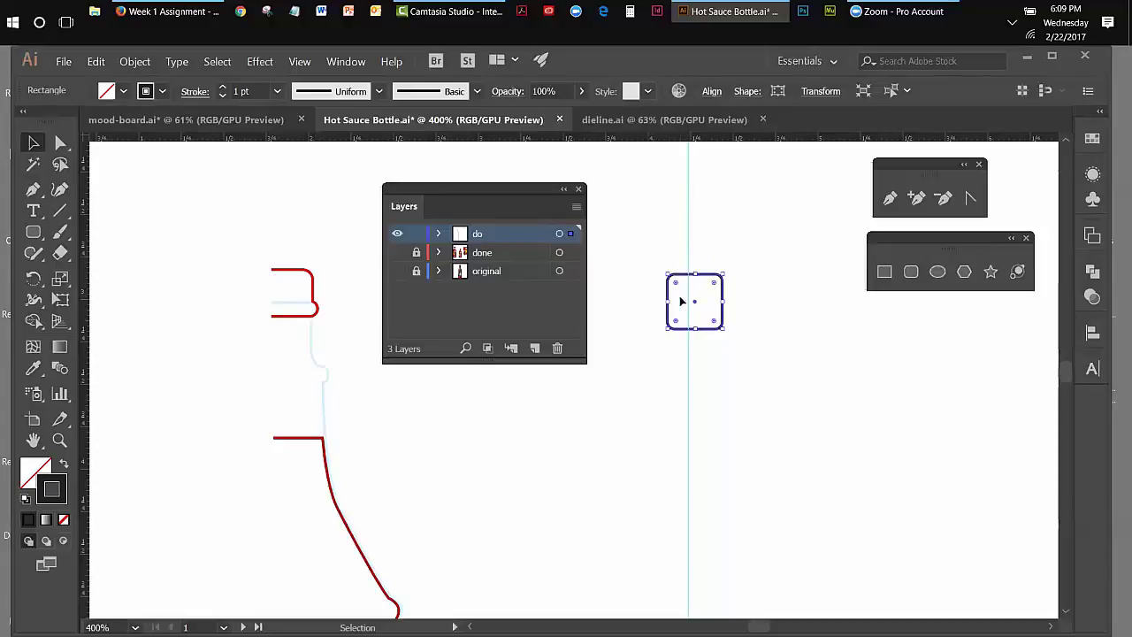
{"action": "left_click_drag", "start_coordinate": [666, 302], "coordinate": [688, 302]}
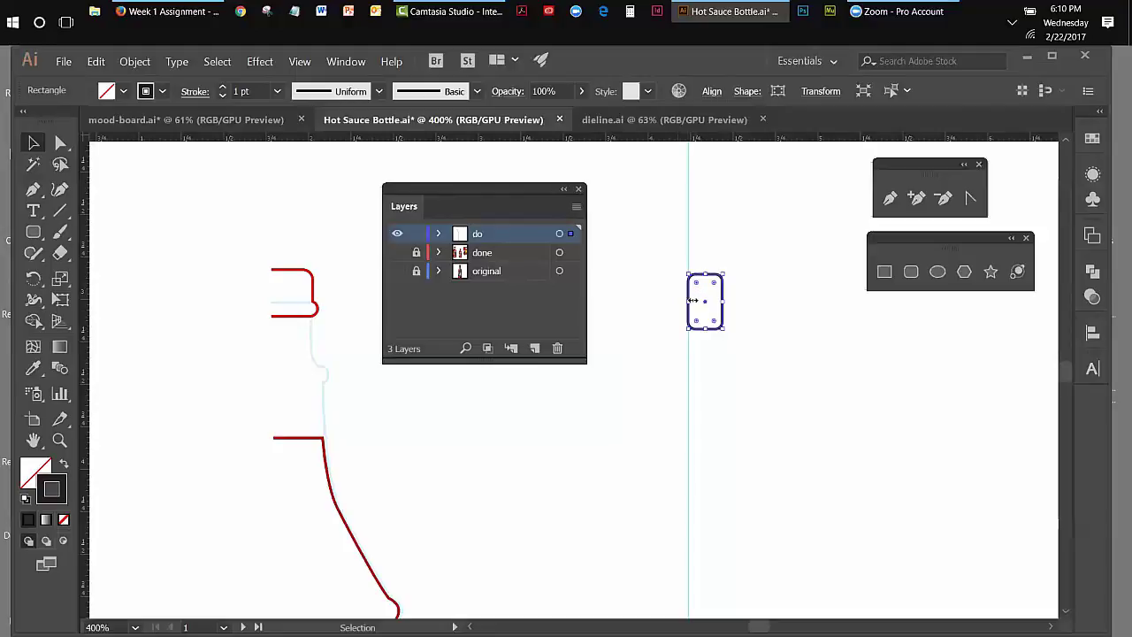
{"action": "left_click_drag", "start_coordinate": [687, 300], "coordinate": [669, 300]}
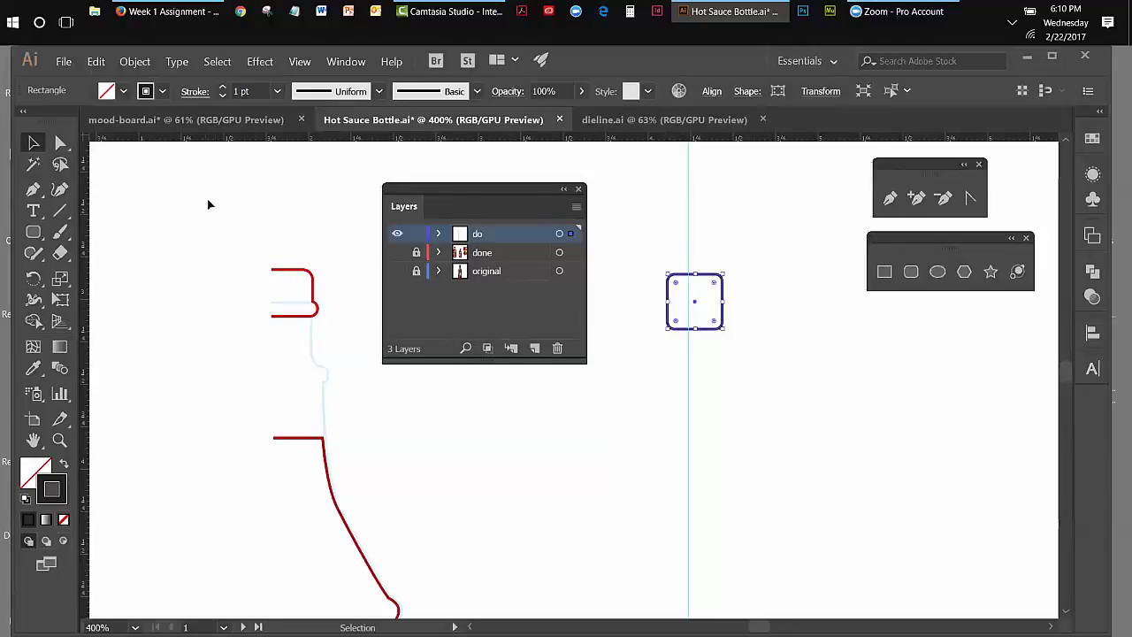
Draw a roughly 0.09 in circle at the square's lower-right corner, then select both shapes.
{"action": "left_click", "coordinate": [935, 271]}
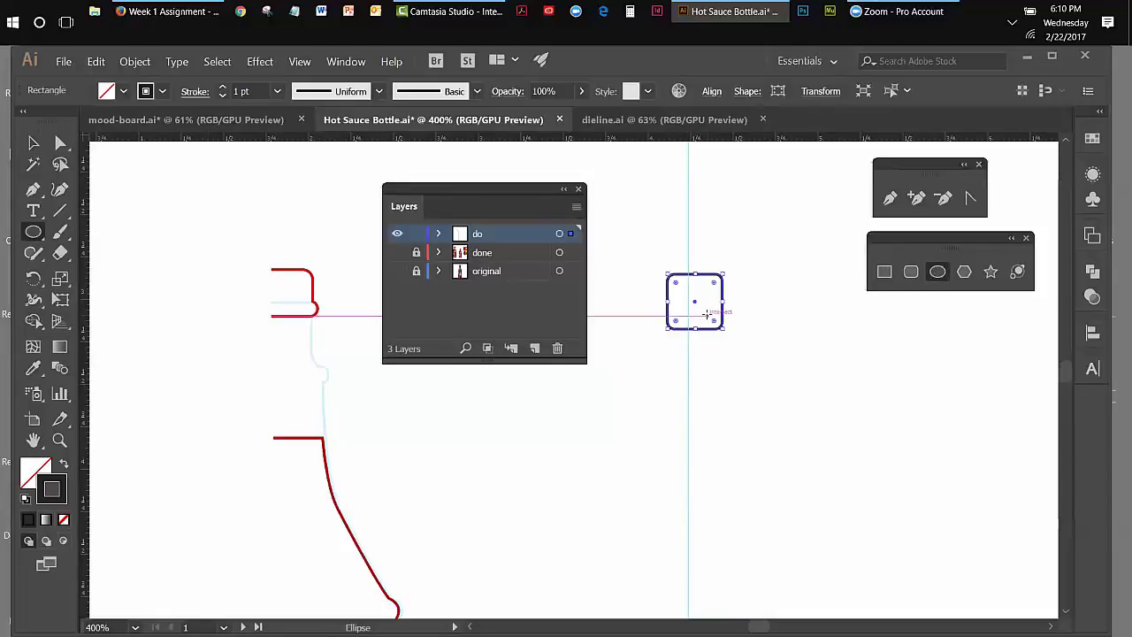
{"action": "left_click_drag", "start_coordinate": [705, 313], "coordinate": [725, 325]}
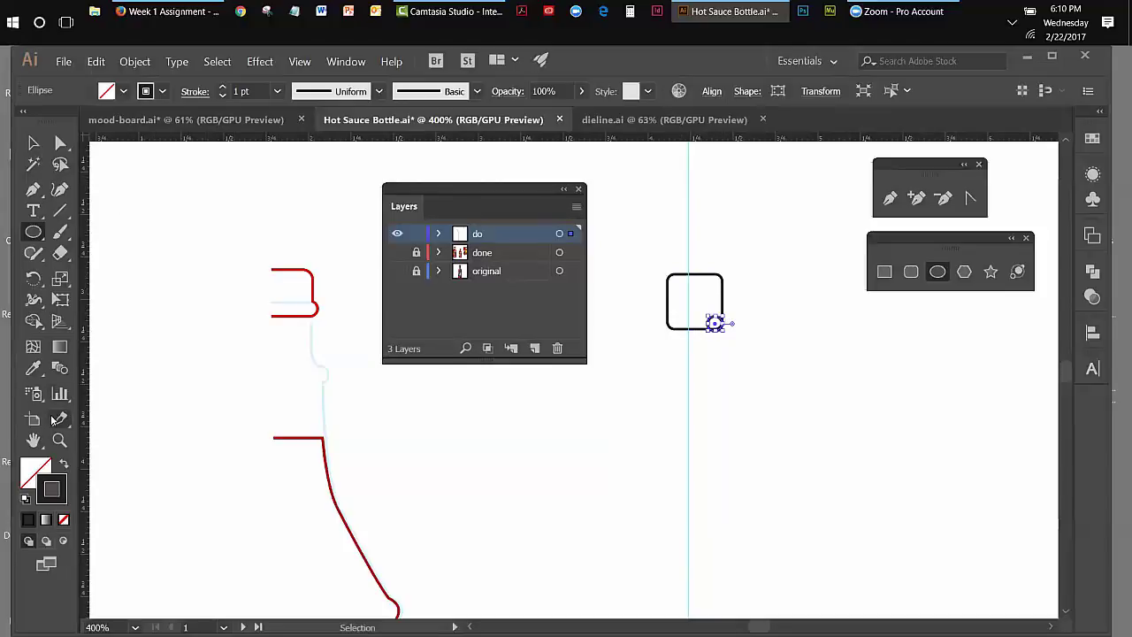
{"action": "left_click", "coordinate": [33, 142]}
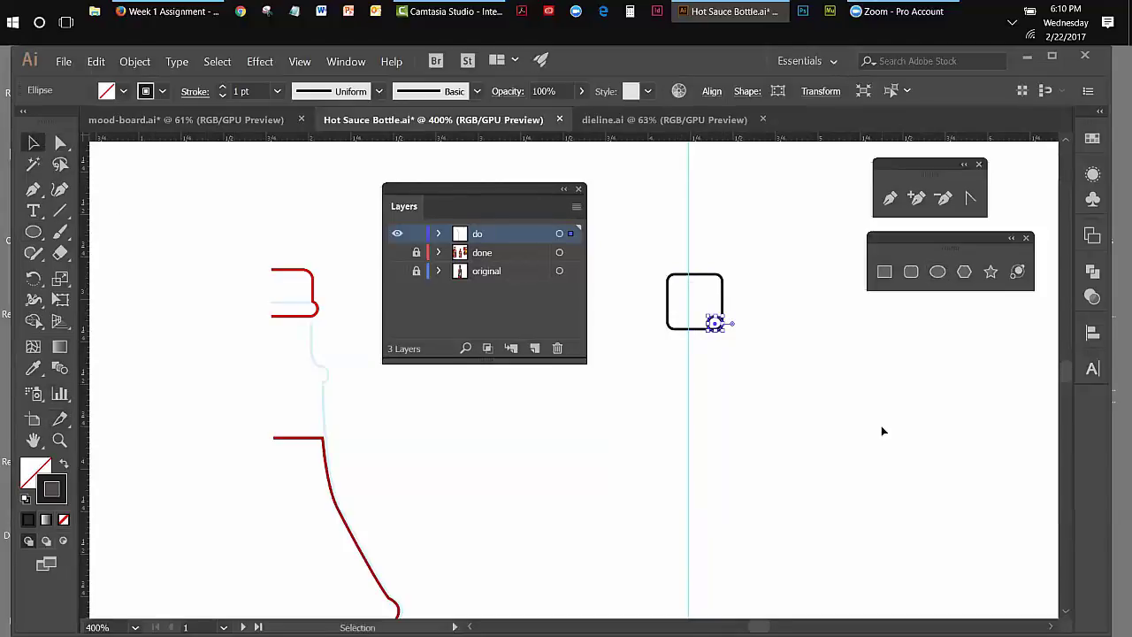
{"action": "left_click", "coordinate": [716, 250]}
{"action": "left_click_drag", "start_coordinate": [733, 323], "coordinate": [712, 305]}
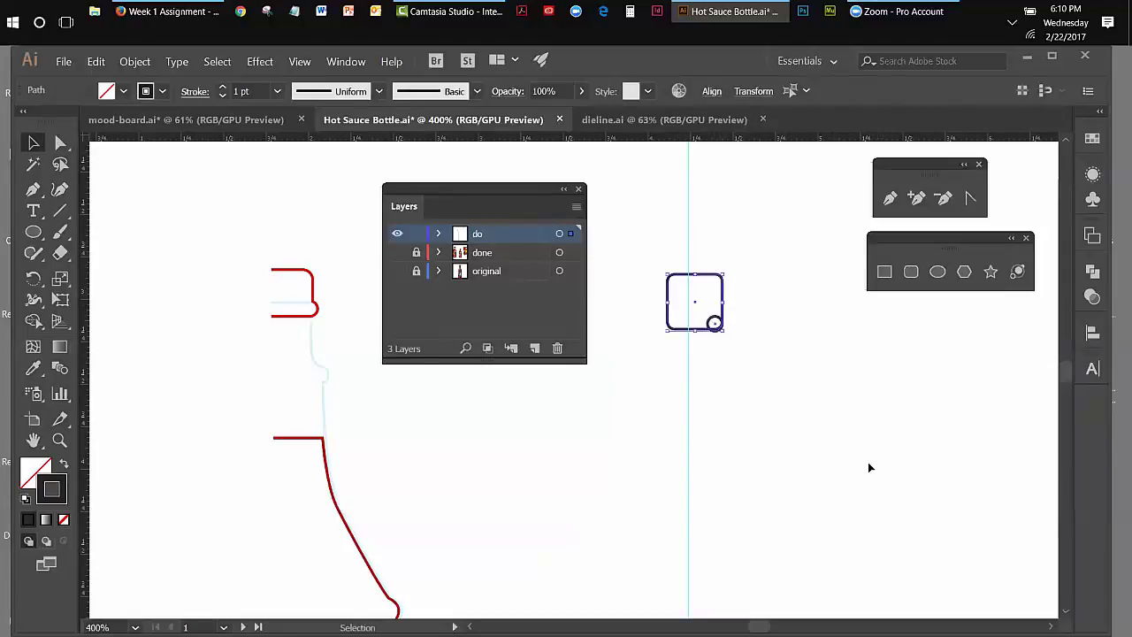
Try aligning the square and circle by their bottom edges relative to the selection, then undo it.
{"action": "left_click", "coordinate": [712, 92]}
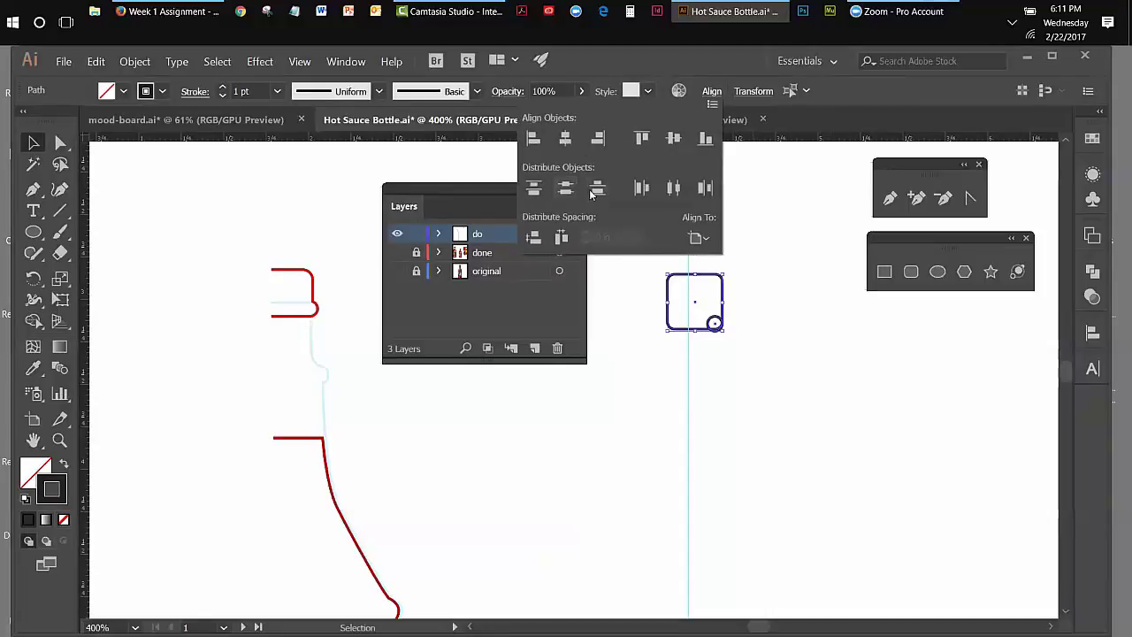
{"action": "left_click", "coordinate": [707, 139]}
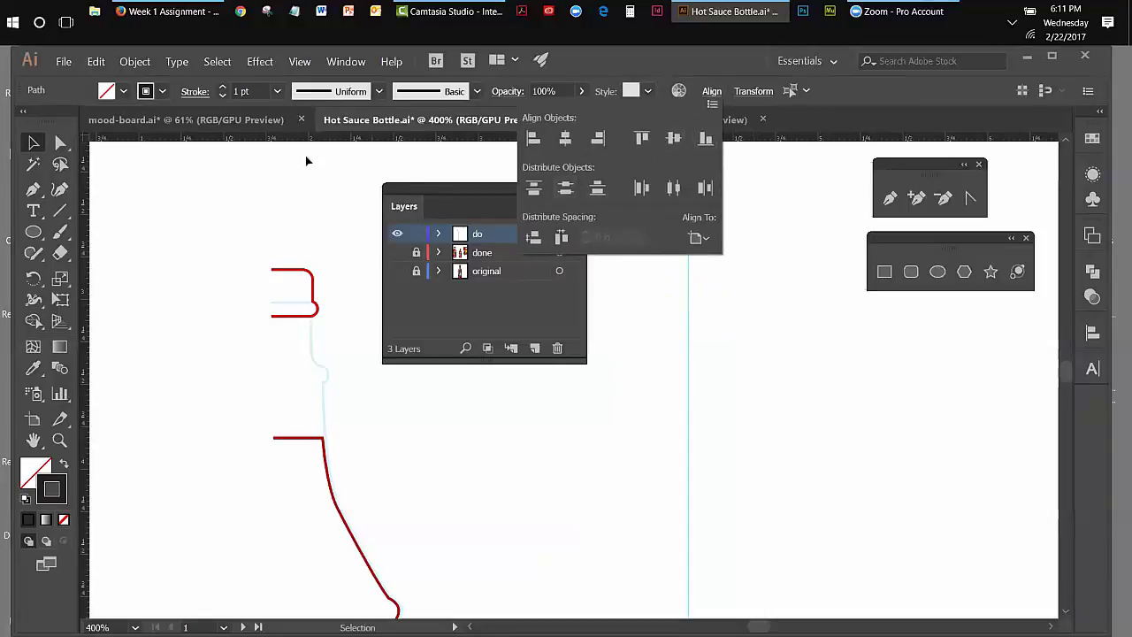
{"action": "left_click", "coordinate": [98, 69]}
{"action": "left_click", "coordinate": [97, 69]}
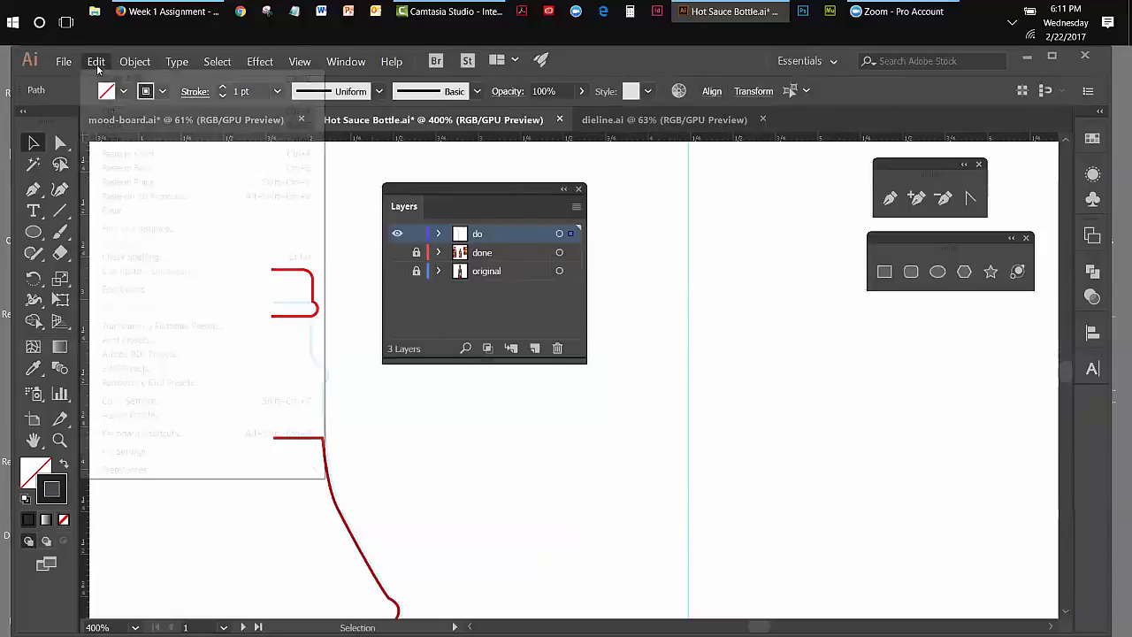
{"action": "left_click", "coordinate": [124, 79]}
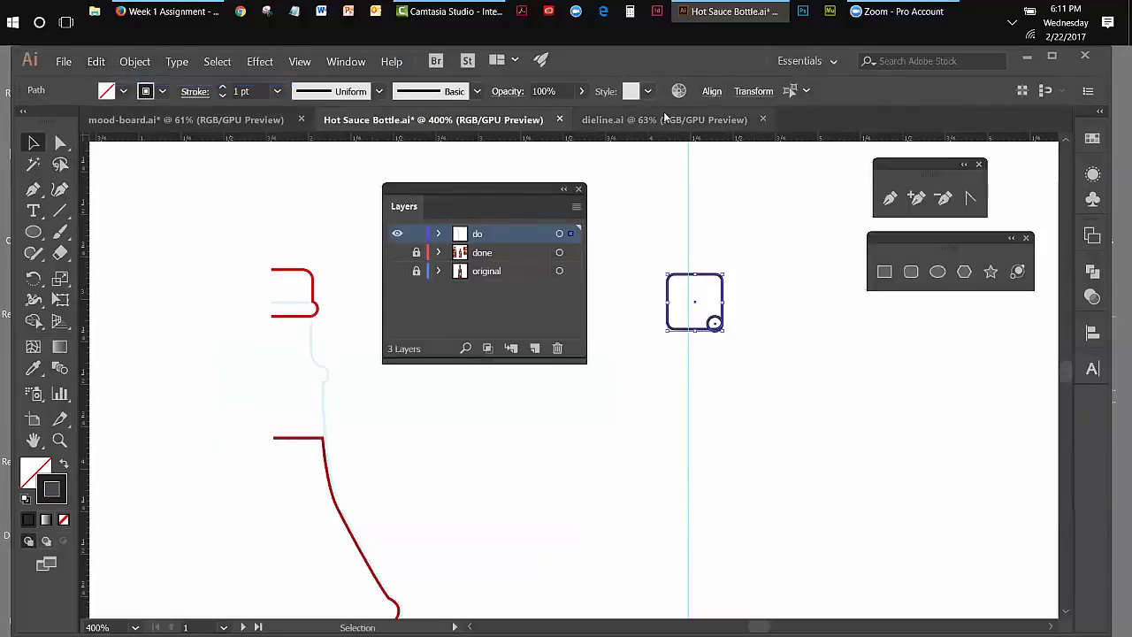
{"action": "left_click", "coordinate": [709, 91]}
{"action": "left_click", "coordinate": [698, 237]}
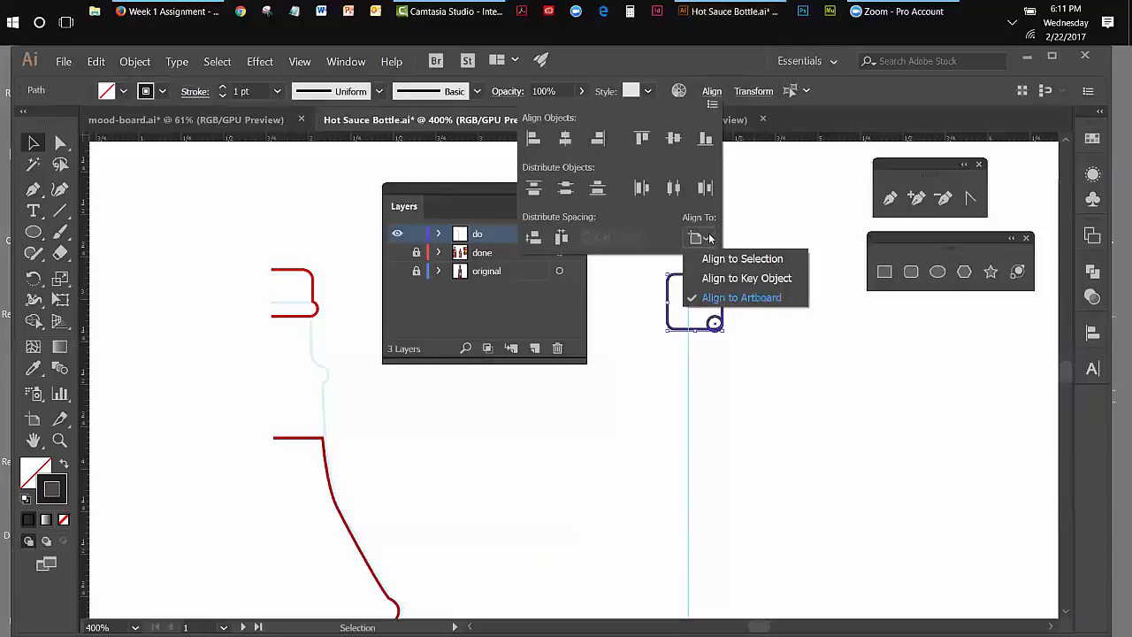
{"action": "left_click", "coordinate": [718, 259]}
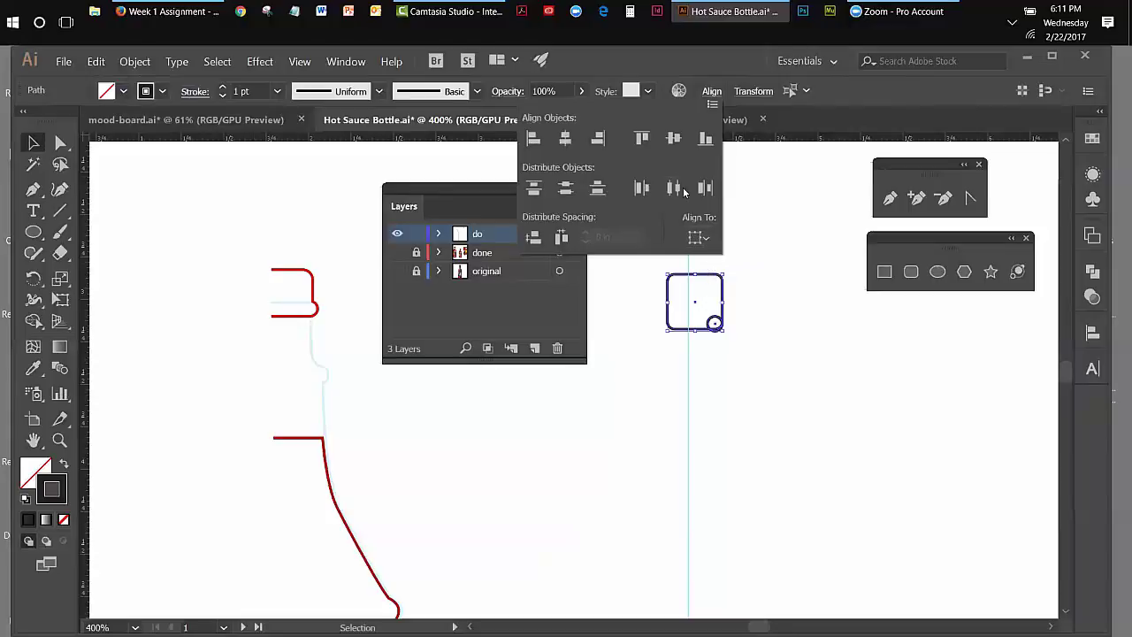
{"action": "left_click", "coordinate": [698, 143]}
{"action": "key", "text": "Escape"}
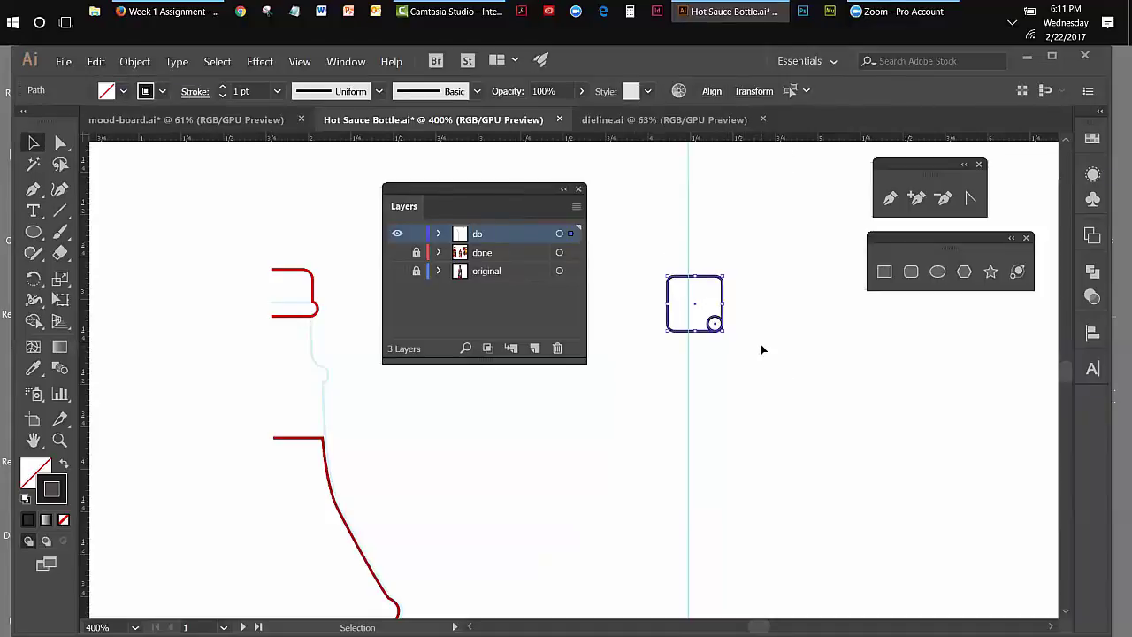
{"action": "key", "text": "ctrl+z"}
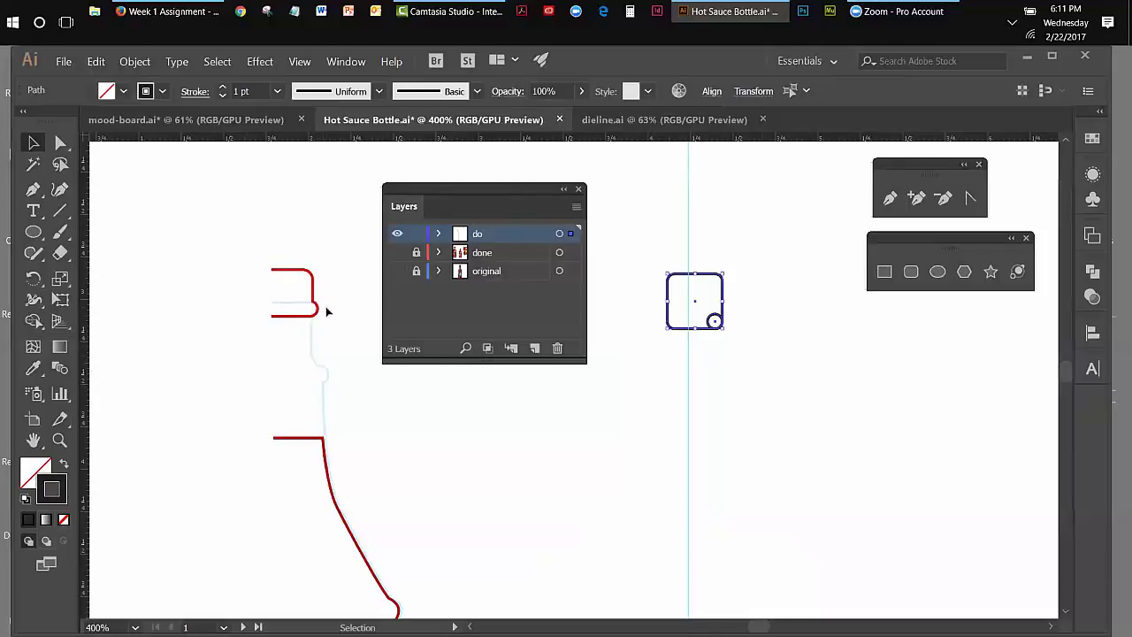
Nudge the small circle one step right so it straddles the square's corner.
{"action": "left_click", "coordinate": [729, 321]}
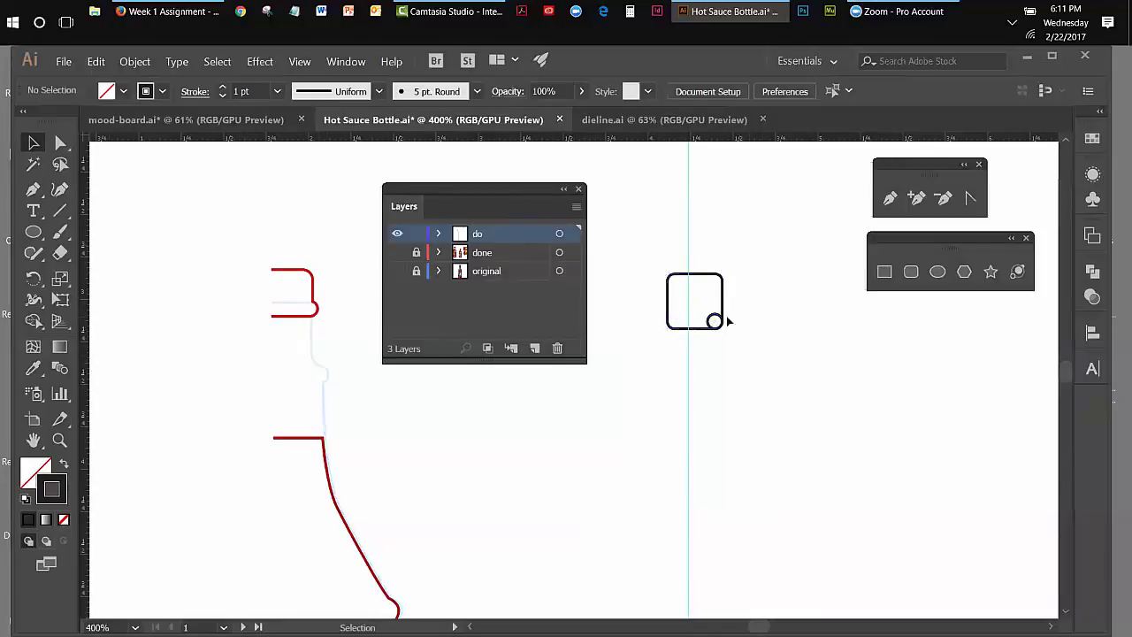
{"action": "left_click", "coordinate": [716, 321]}
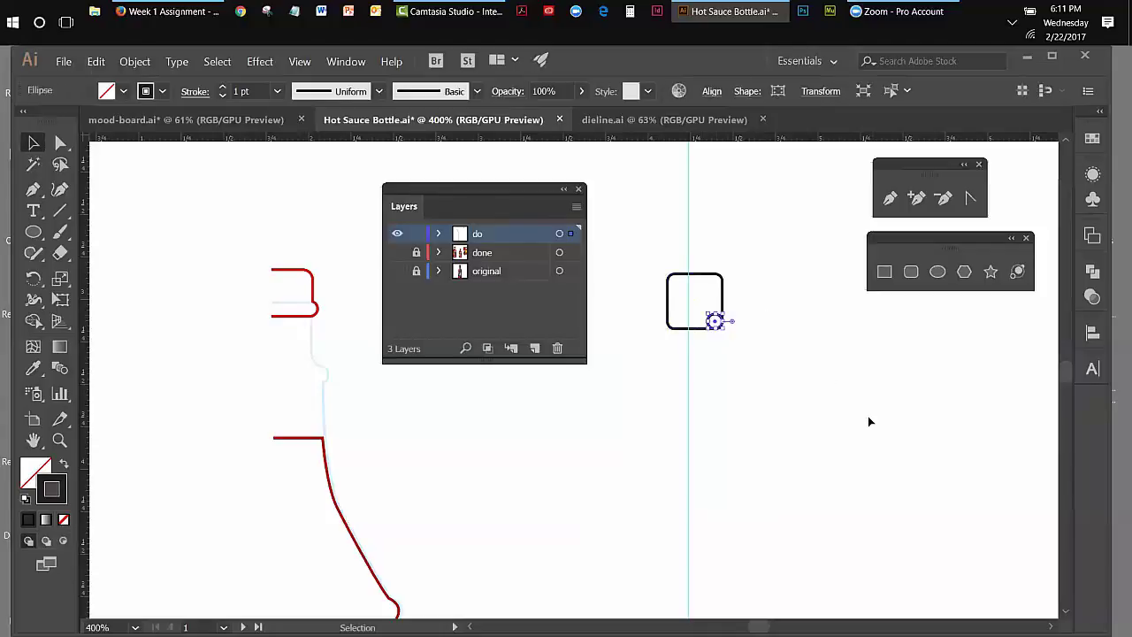
{"action": "key", "text": "Right"}
{"action": "key", "text": "Right"}
{"action": "key", "text": "Right"}
{"action": "left_click", "coordinate": [870, 378]}
{"action": "left_click", "coordinate": [731, 326]}
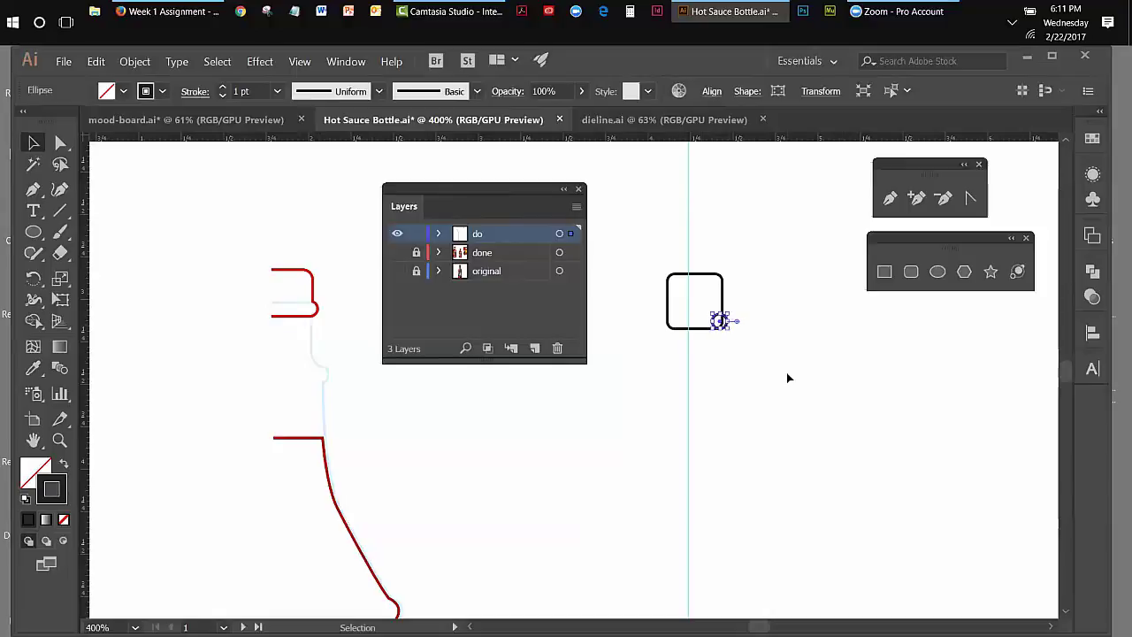
{"action": "left_click", "coordinate": [841, 375]}
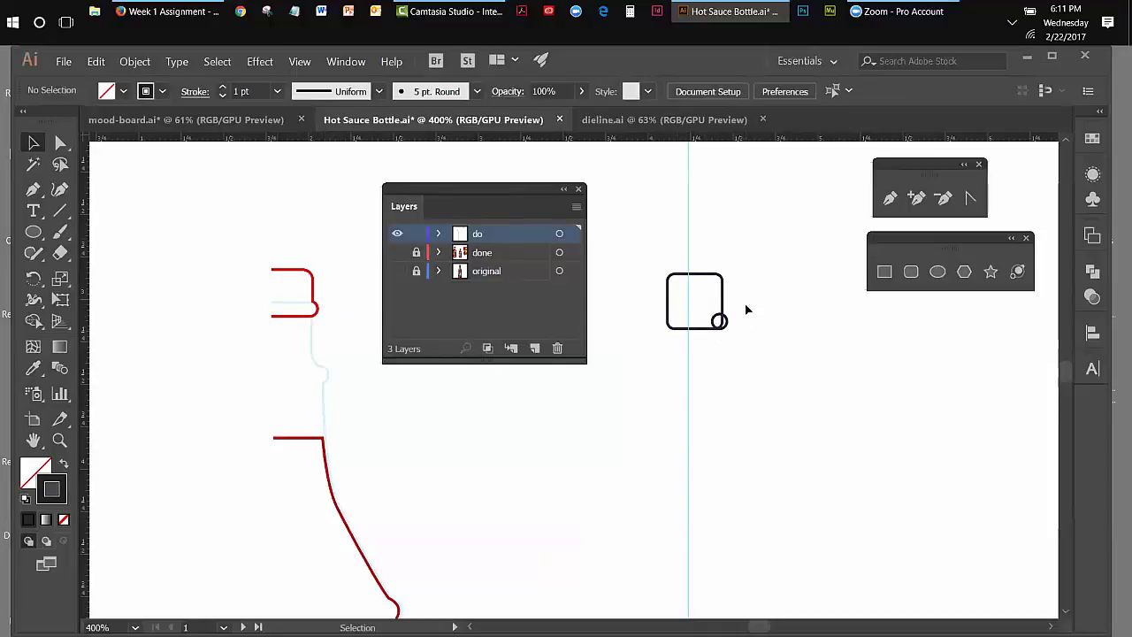
Marquee across the bottom-right corner to select the rounded square and overlapping circle together.
{"action": "left_click_drag", "start_coordinate": [746, 306], "coordinate": [720, 325]}
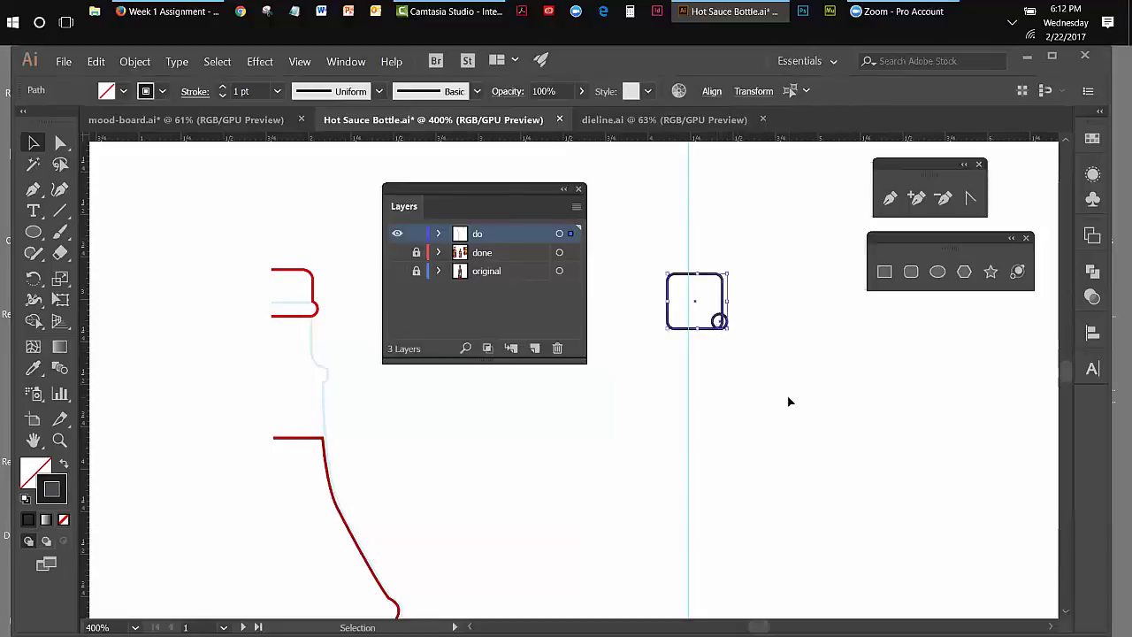
{"action": "left_click", "coordinate": [758, 310]}
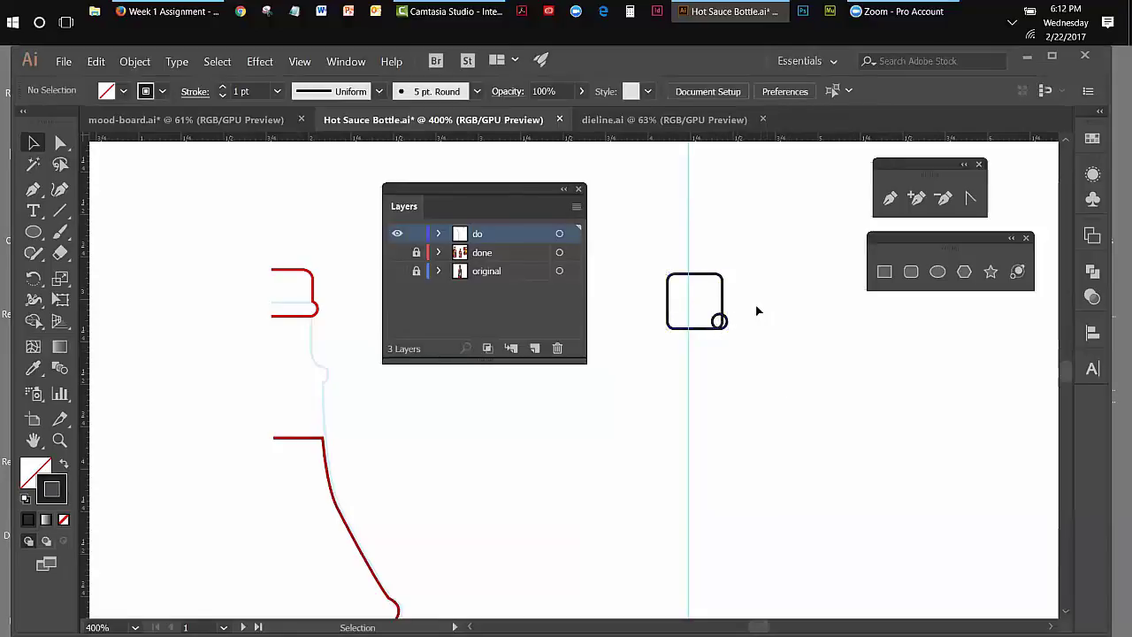
{"action": "left_click_drag", "start_coordinate": [753, 307], "coordinate": [721, 325]}
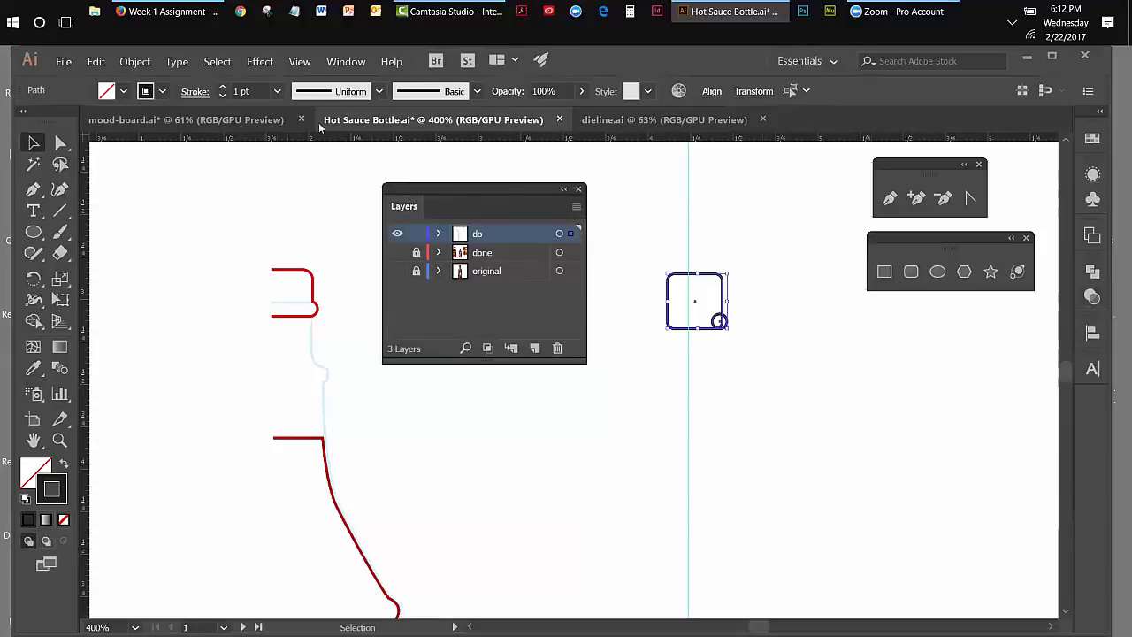
Unite the rounded square and corner circle with the floating Pathfinder panel into one cap shape.
{"action": "left_click", "coordinate": [341, 61]}
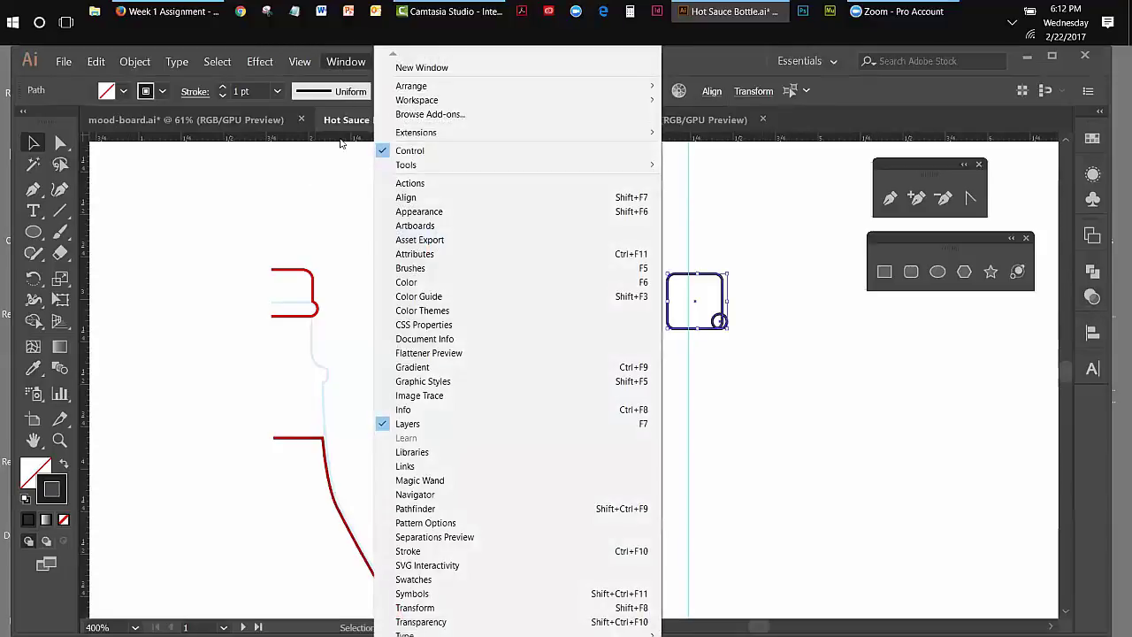
{"action": "left_click", "coordinate": [410, 510]}
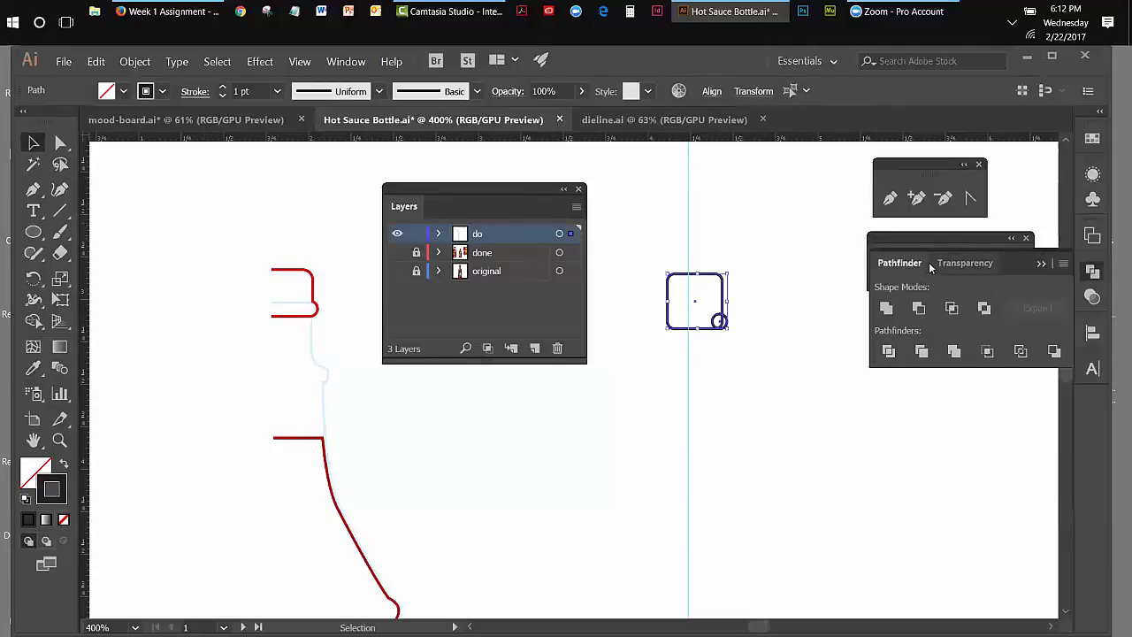
{"action": "left_click_drag", "start_coordinate": [895, 262], "coordinate": [414, 431]}
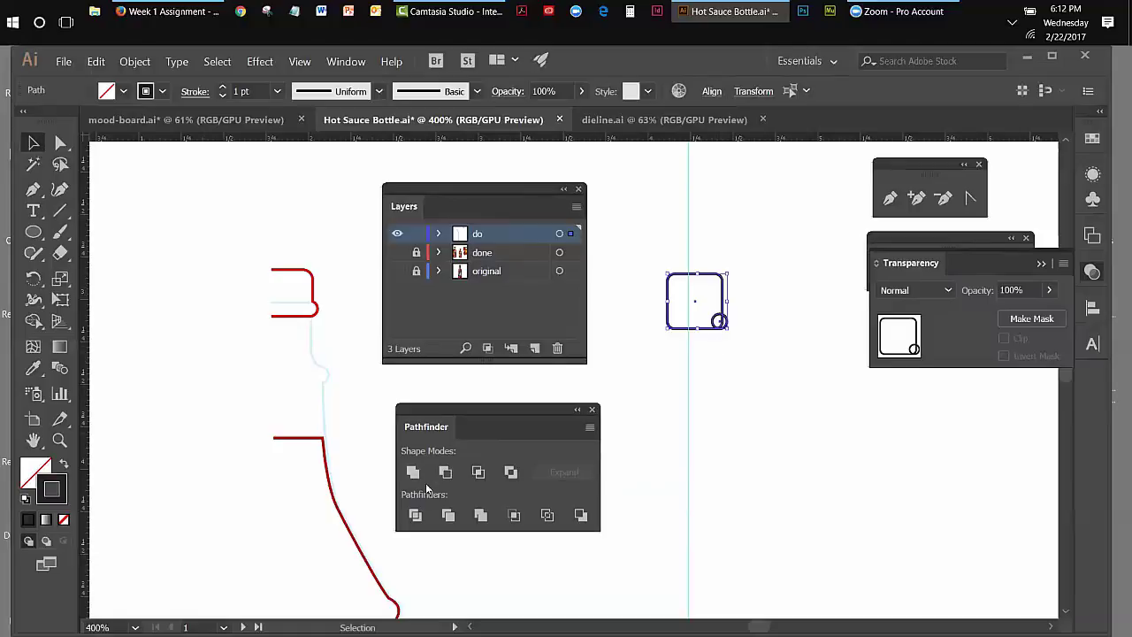
{"action": "left_click", "coordinate": [413, 472]}
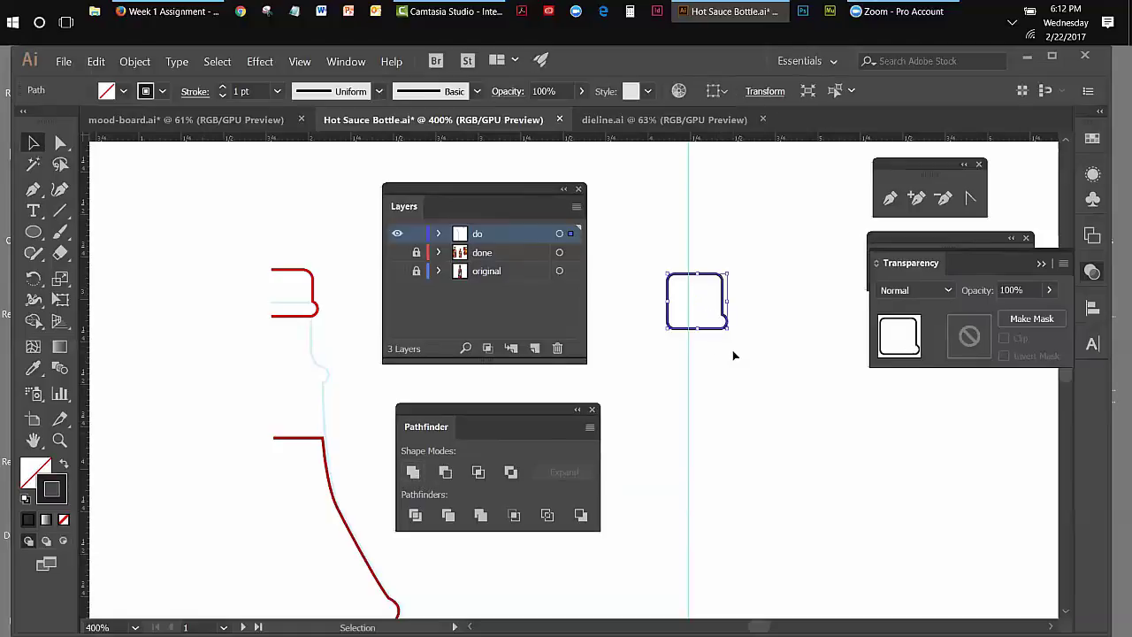
{"action": "left_click", "coordinate": [734, 356]}
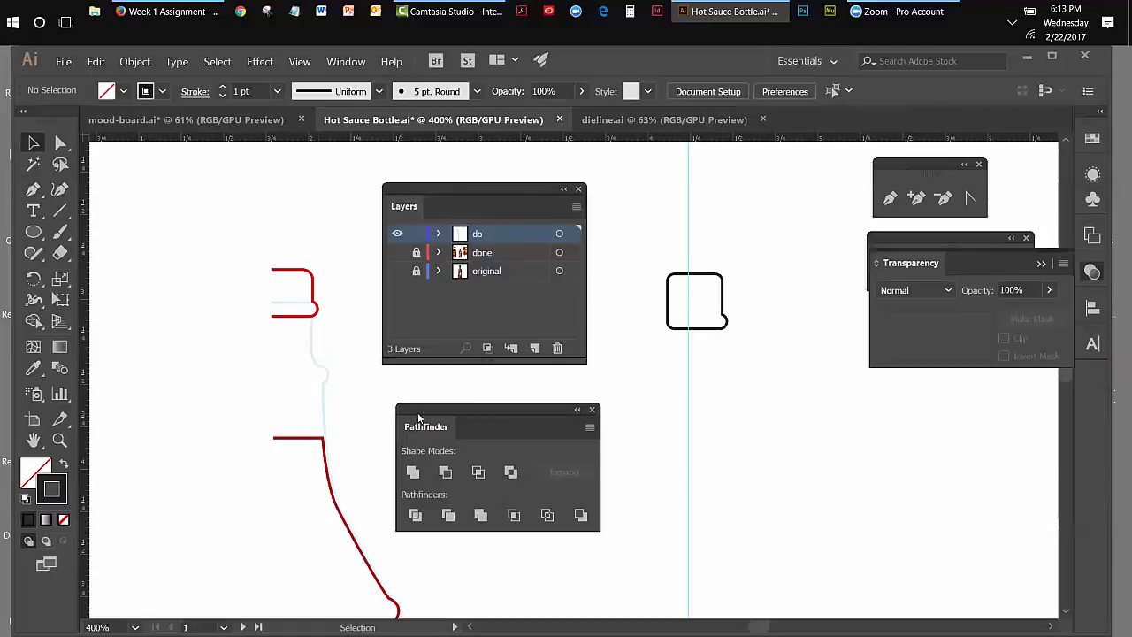
Undo the merge to restore the corner circle, then copy that small circle.
{"action": "left_click", "coordinate": [94, 62]}
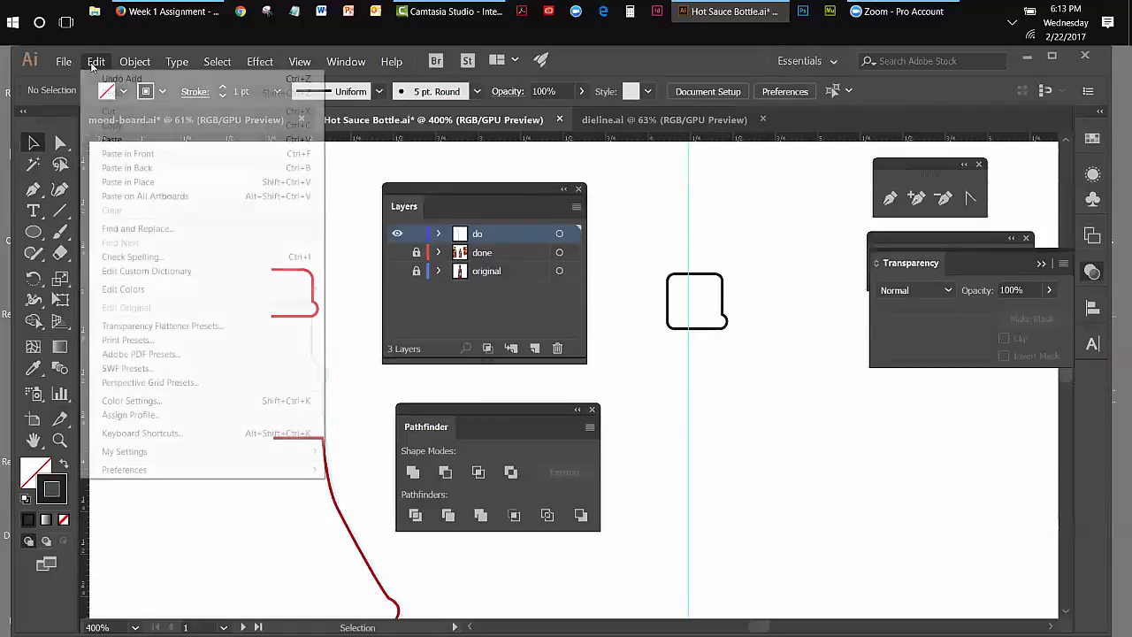
{"action": "left_click", "coordinate": [111, 78]}
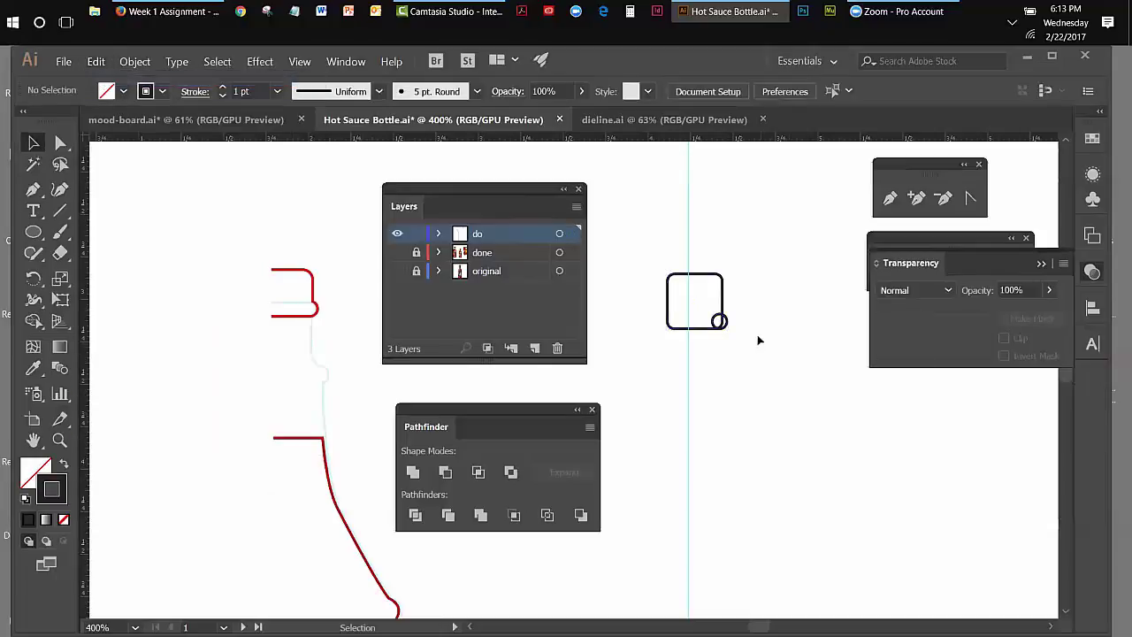
{"action": "left_click", "coordinate": [723, 324]}
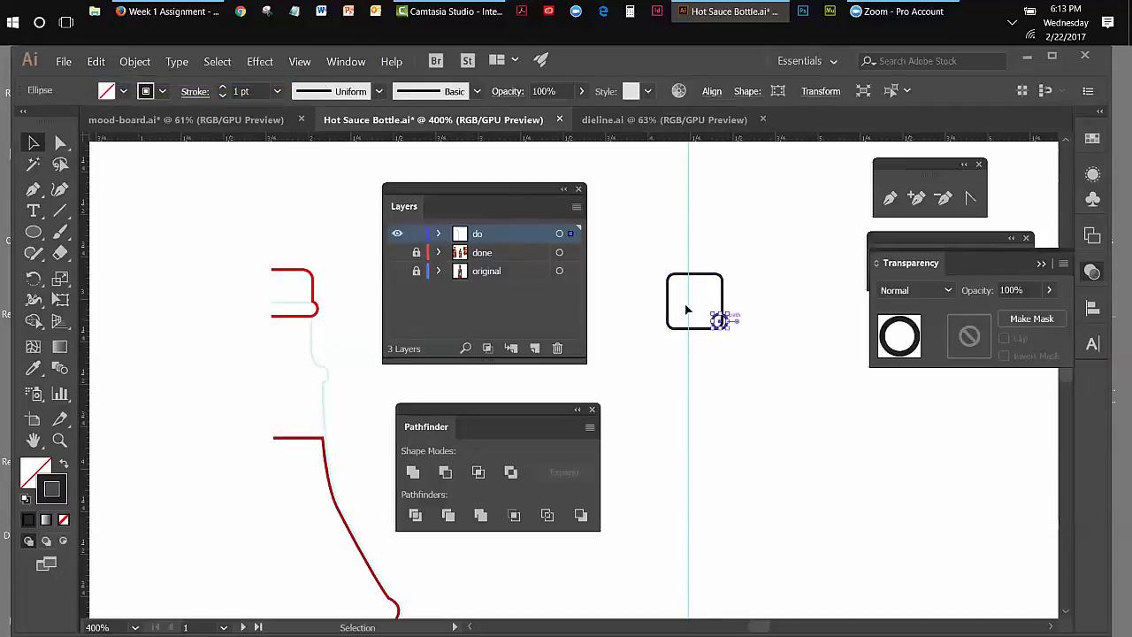
{"action": "left_click", "coordinate": [88, 62]}
{"action": "left_click", "coordinate": [133, 131]}
Unite the square and circle again into one cap shape.
{"action": "left_click", "coordinate": [769, 302]}
{"action": "left_click_drag", "start_coordinate": [721, 321], "coordinate": [713, 320]}
{"action": "left_click", "coordinate": [413, 472]}
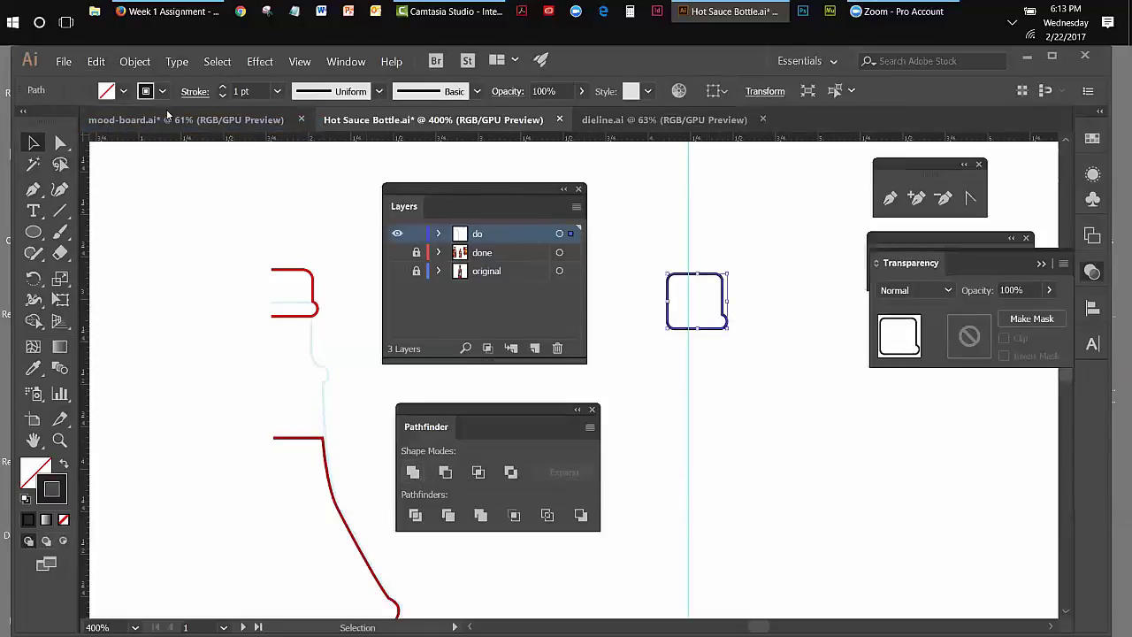
Paste the copied circle and move it clear to the right of the cap.
{"action": "left_click", "coordinate": [97, 62]}
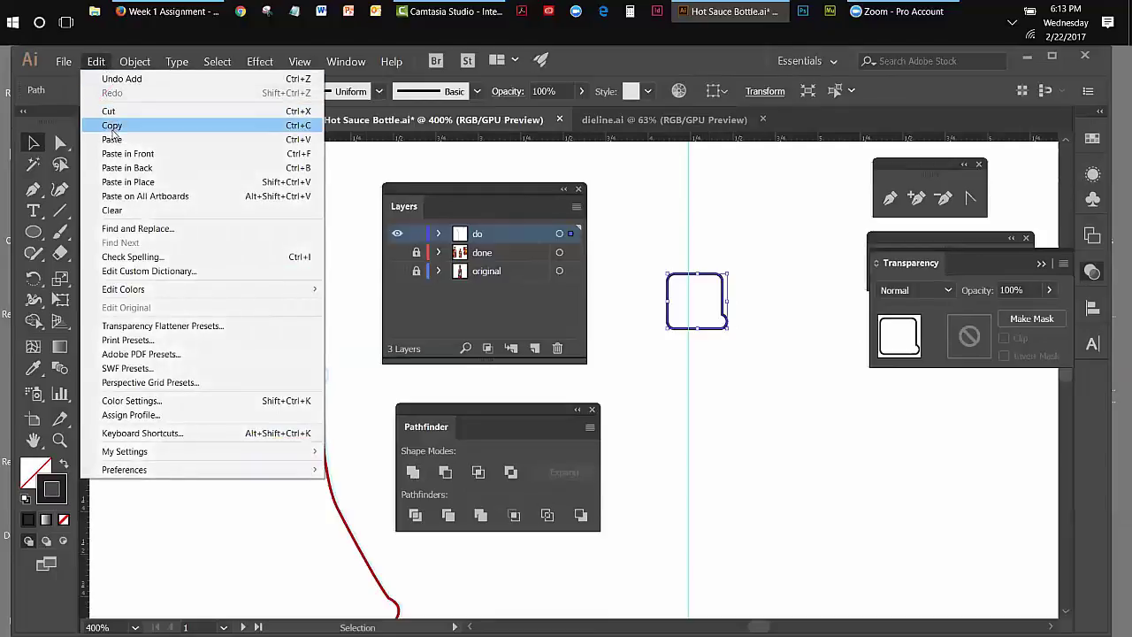
{"action": "left_click", "coordinate": [112, 128]}
{"action": "key", "text": "ctrl+v"}
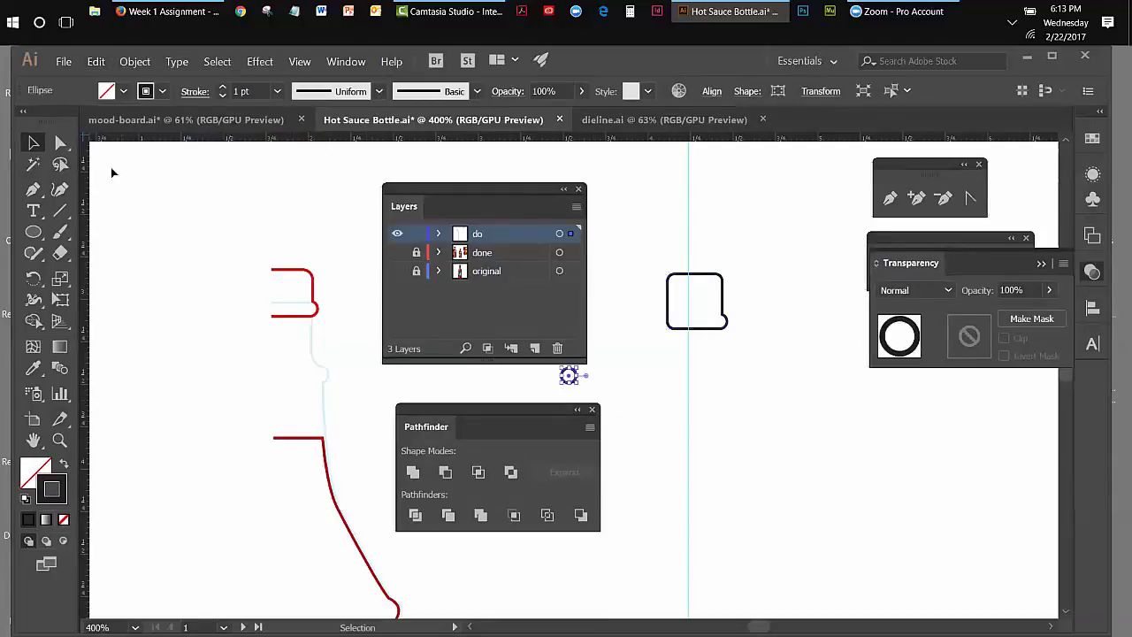
{"action": "left_click", "coordinate": [355, 353]}
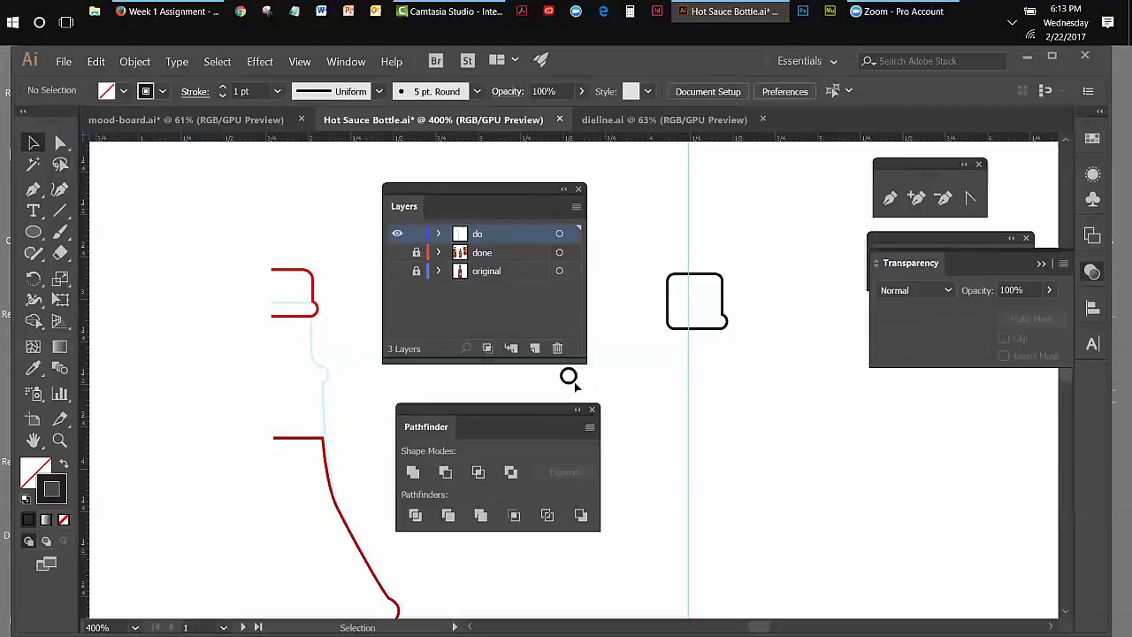
{"action": "left_click_drag", "start_coordinate": [569, 376], "coordinate": [815, 329]}
{"action": "left_click", "coordinate": [820, 385]}
Cut the cap outline's top and bottom edges at the vertical guide with the Scissors tool.
{"action": "left_click", "coordinate": [52, 258]}
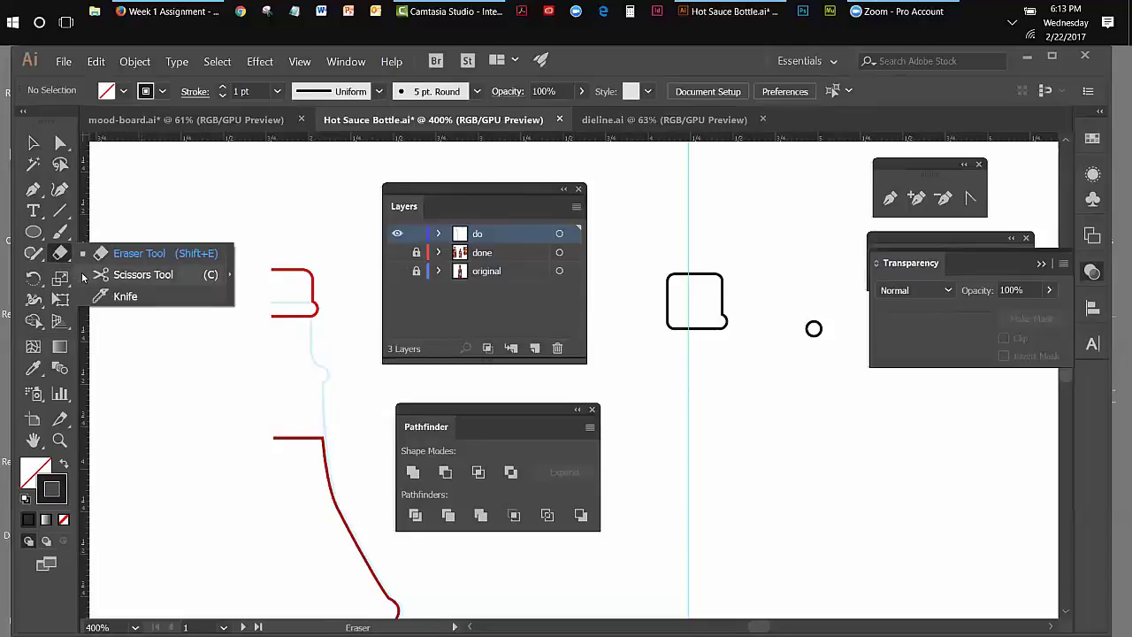
{"action": "left_click", "coordinate": [83, 277]}
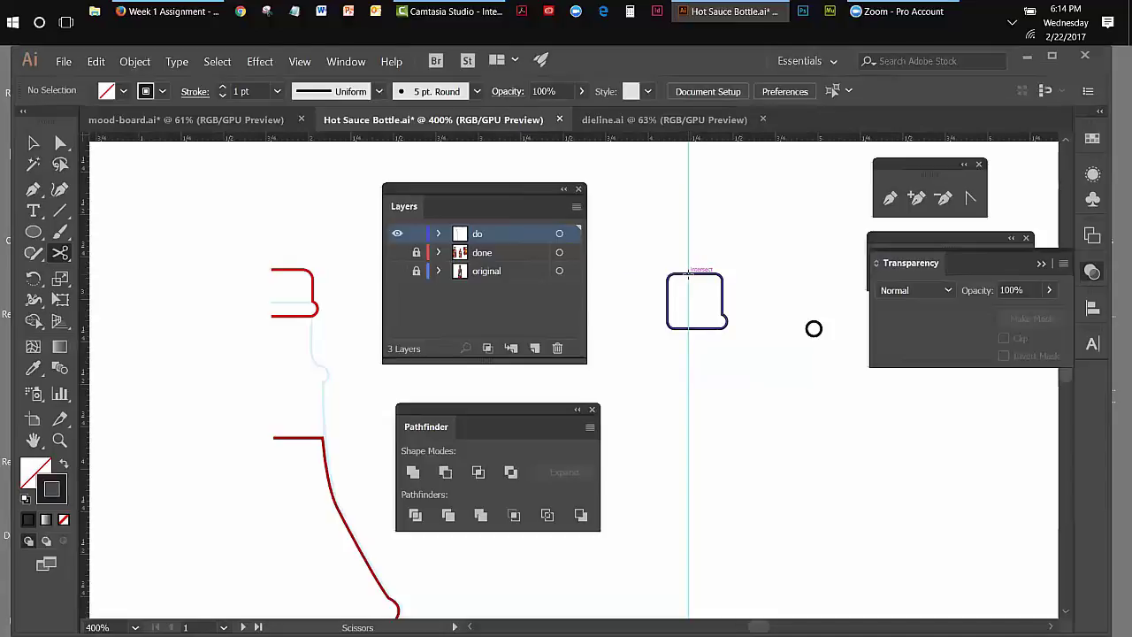
{"action": "left_click", "coordinate": [690, 274]}
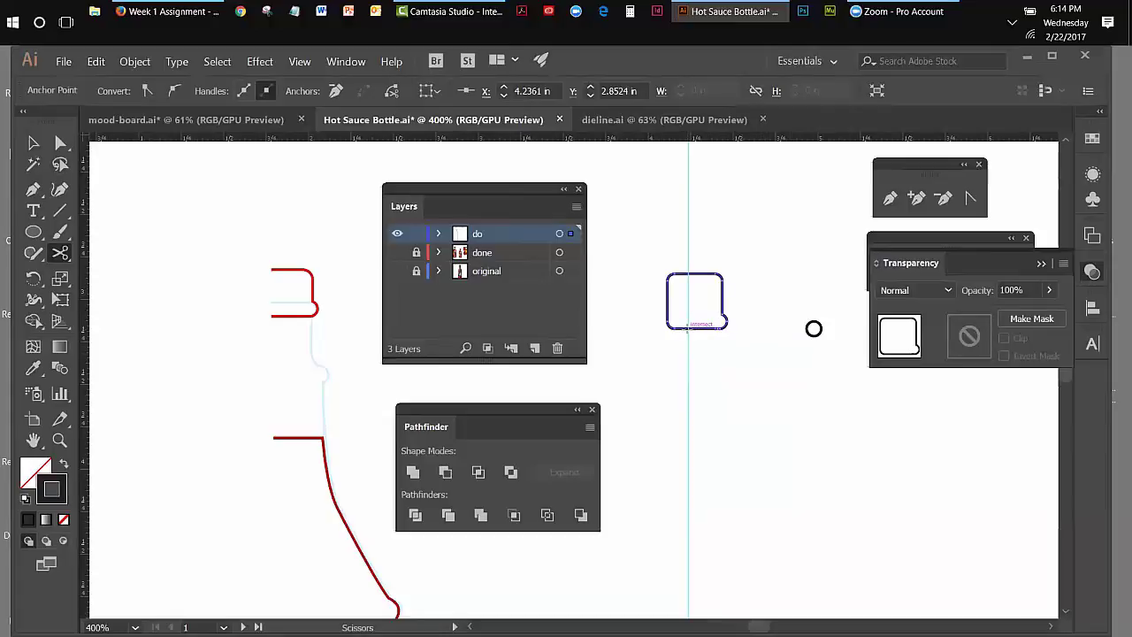
{"action": "left_click", "coordinate": [689, 328]}
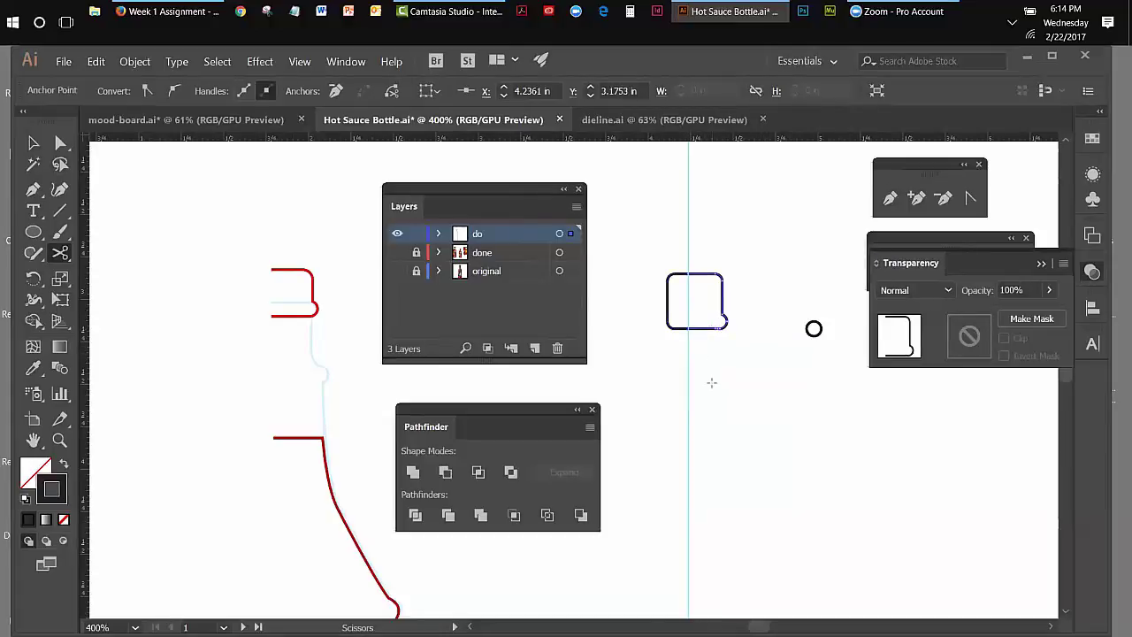
Select the left half of the cut cap and delete it.
{"action": "key", "text": "v"}
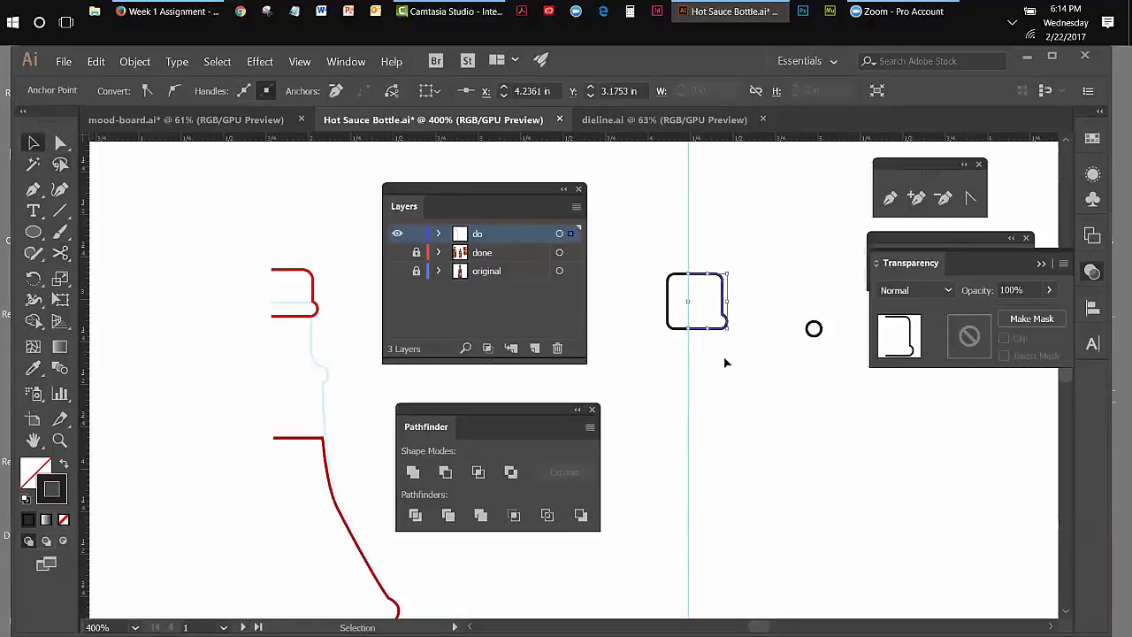
{"action": "left_click", "coordinate": [724, 363]}
{"action": "left_click", "coordinate": [674, 317]}
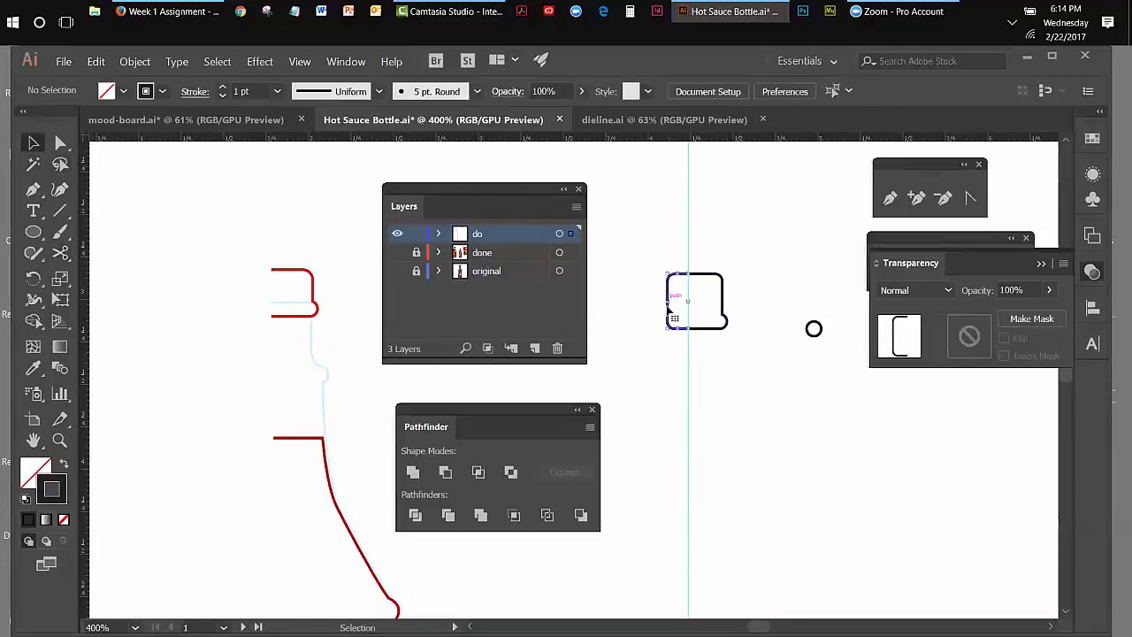
{"action": "key", "text": "Delete"}
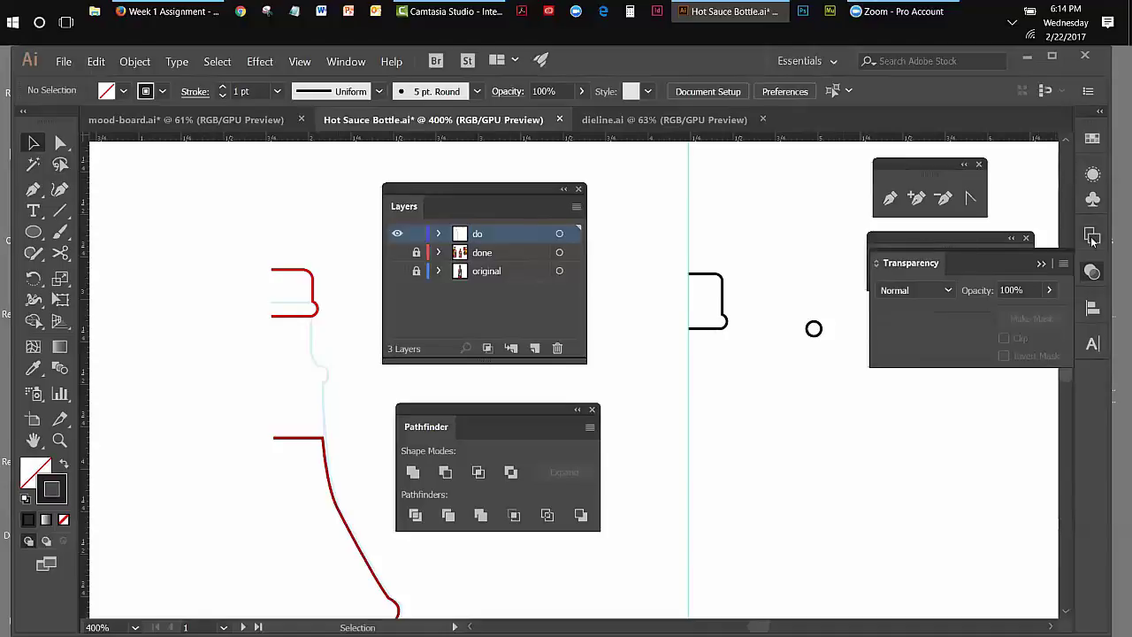
Select the half cap outline and apply a red stroke from the Swatches panel.
{"action": "left_click", "coordinate": [963, 237]}
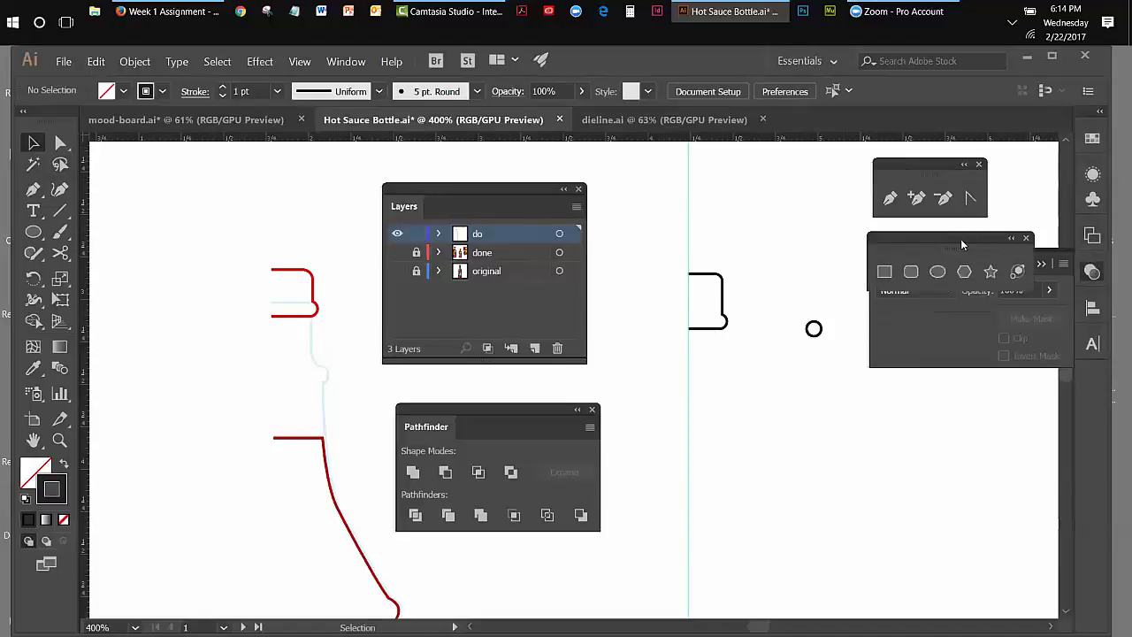
{"action": "left_click", "coordinate": [398, 271]}
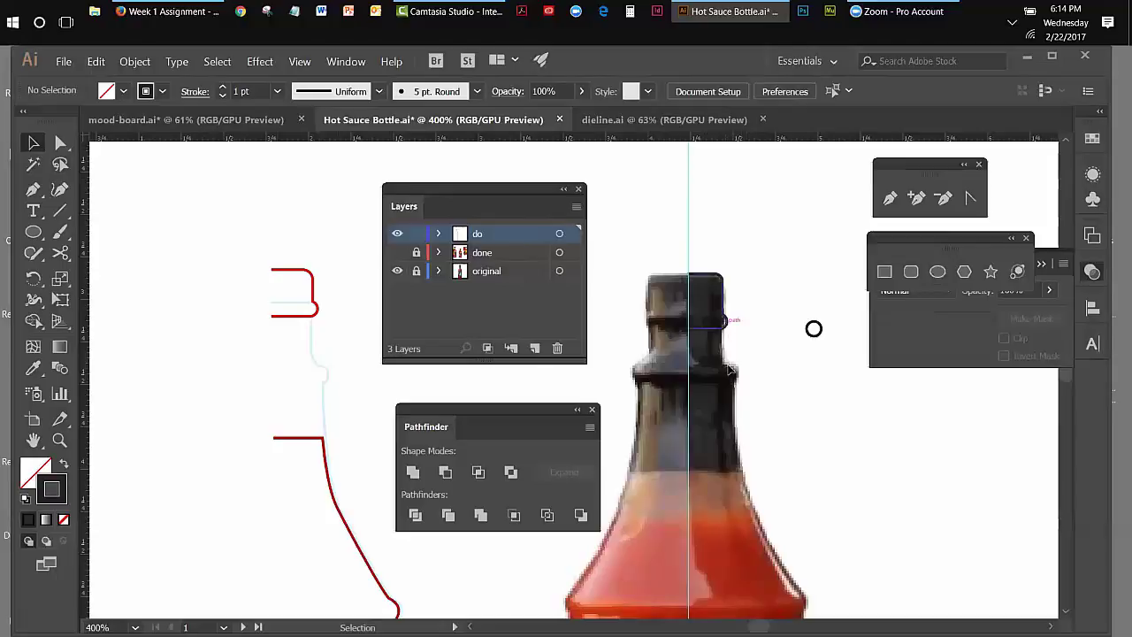
{"action": "left_click", "coordinate": [397, 272]}
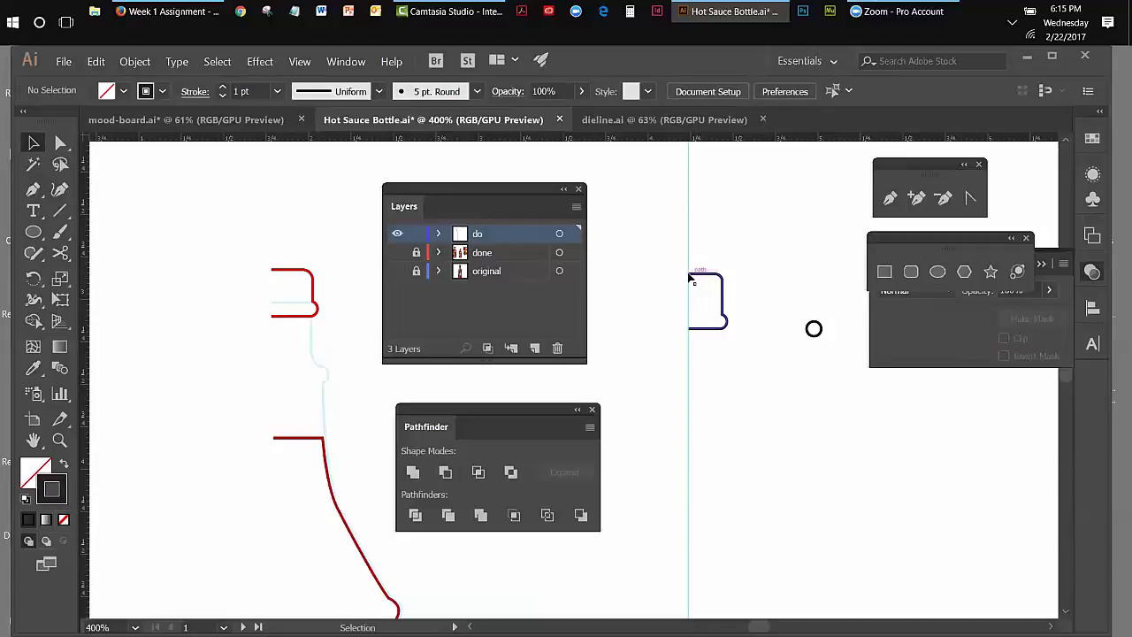
{"action": "left_click", "coordinate": [695, 278]}
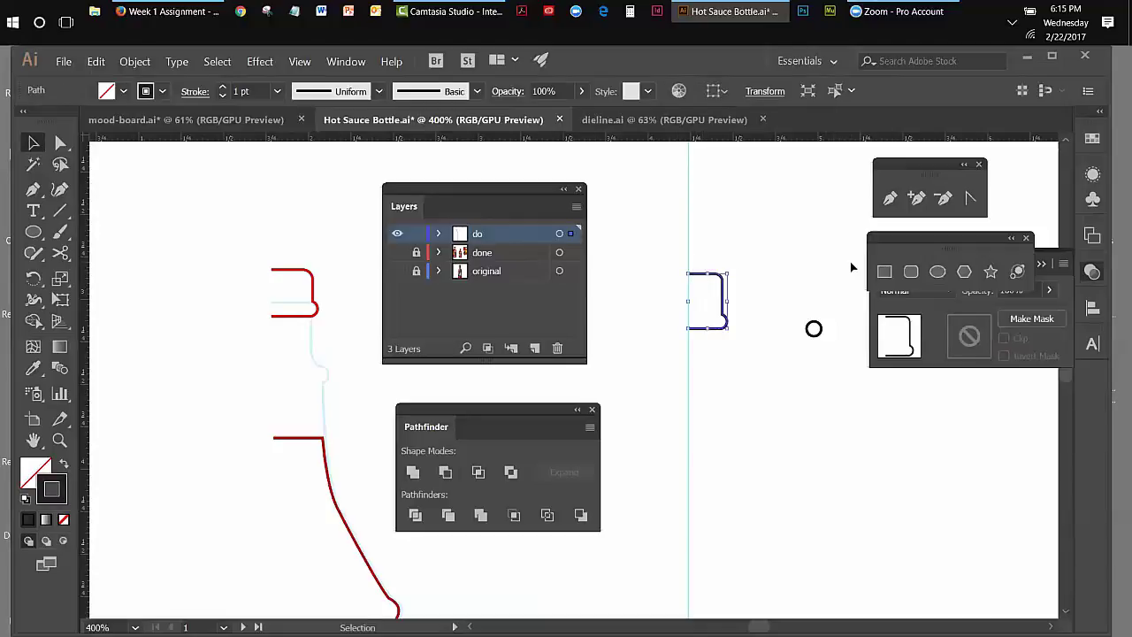
{"action": "left_click", "coordinate": [1093, 139]}
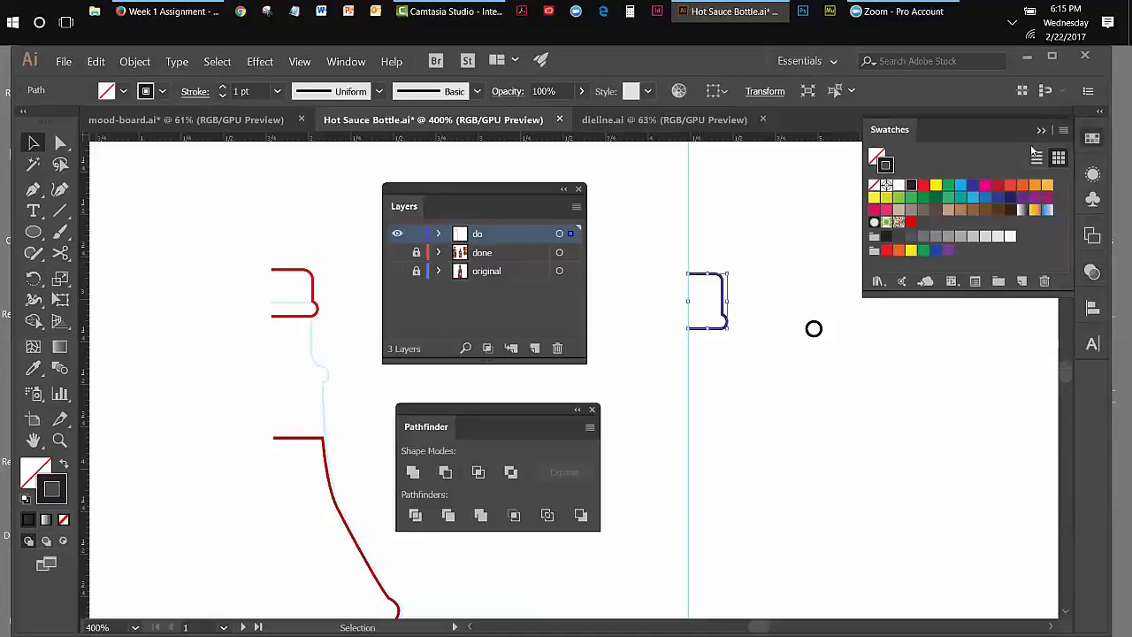
{"action": "left_click", "coordinate": [912, 222]}
{"action": "left_click", "coordinate": [1040, 131]}
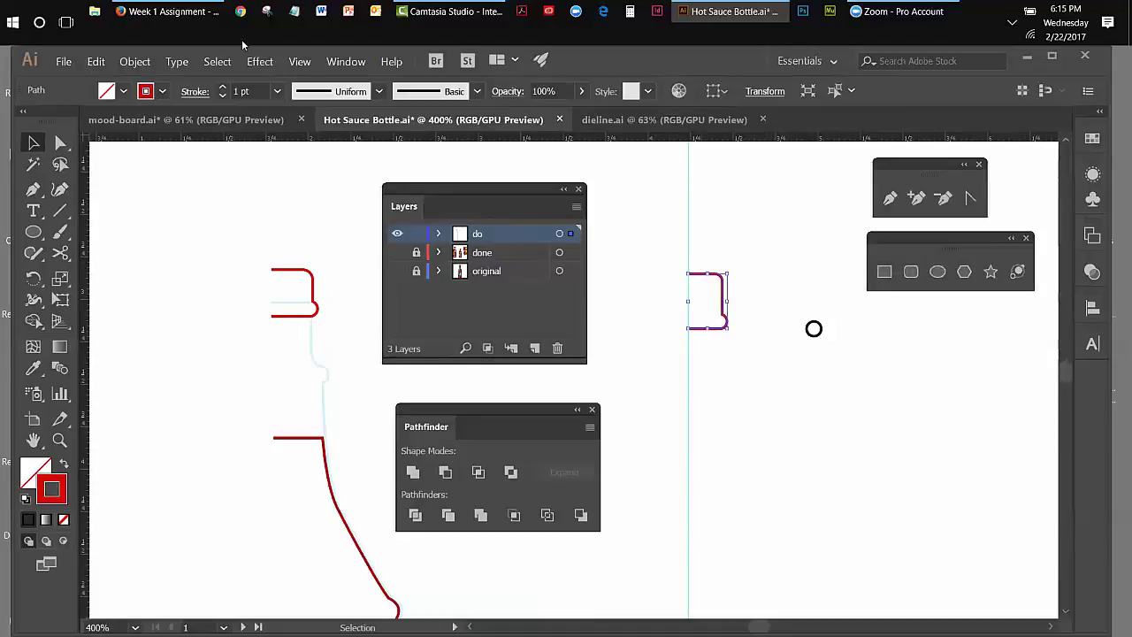
{"action": "left_click", "coordinate": [259, 61]}
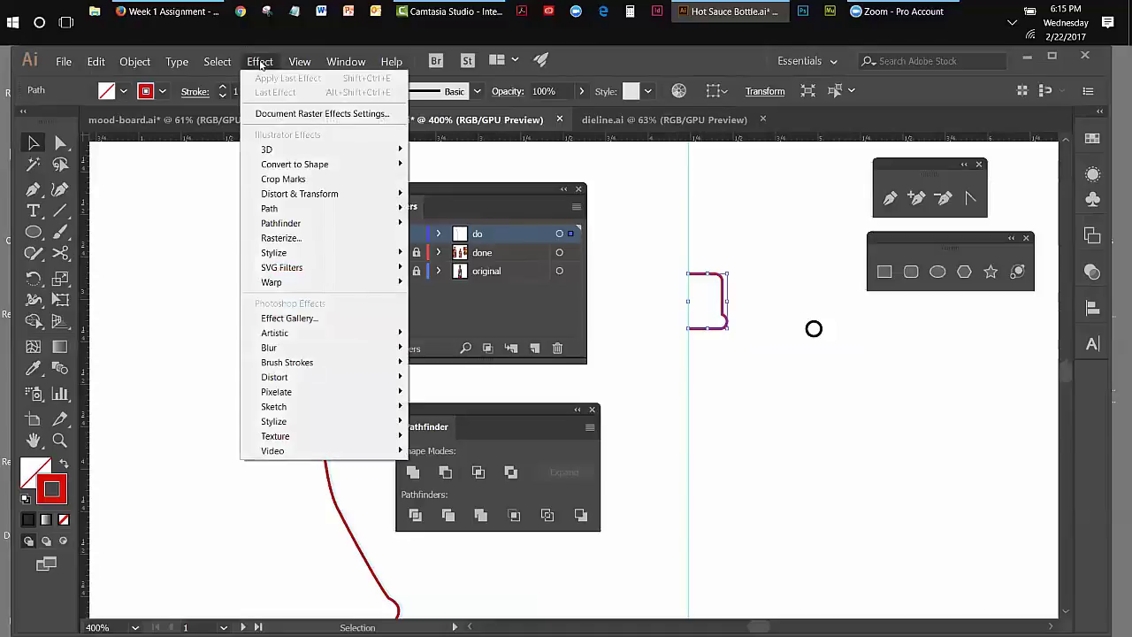
{"action": "mouse_move", "coordinate": [270, 150]}
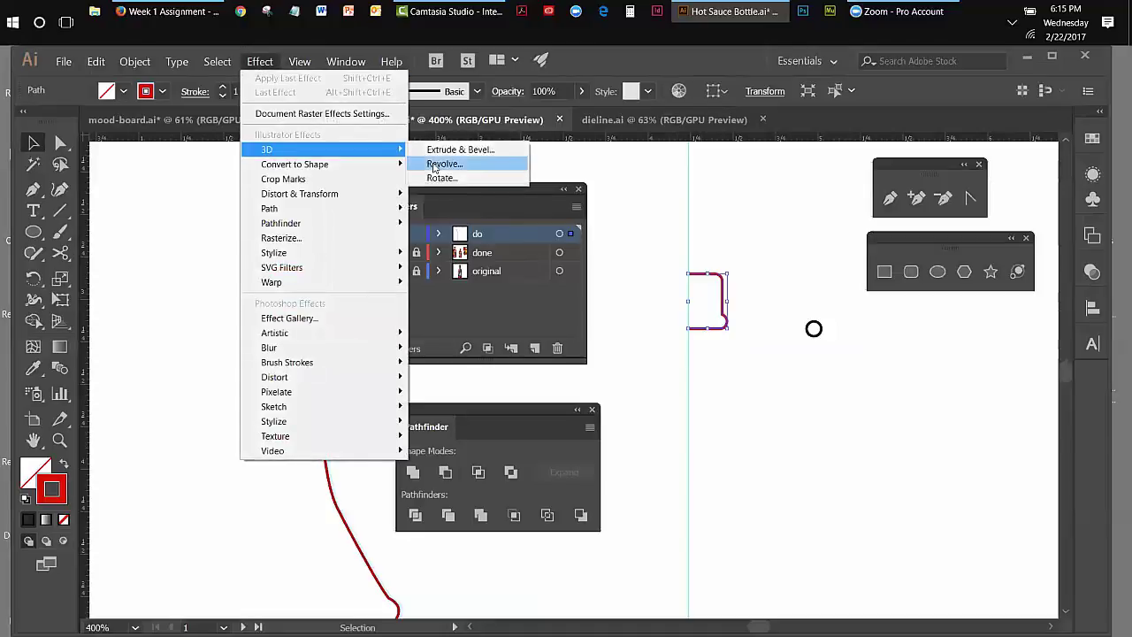
{"action": "left_click", "coordinate": [475, 170]}
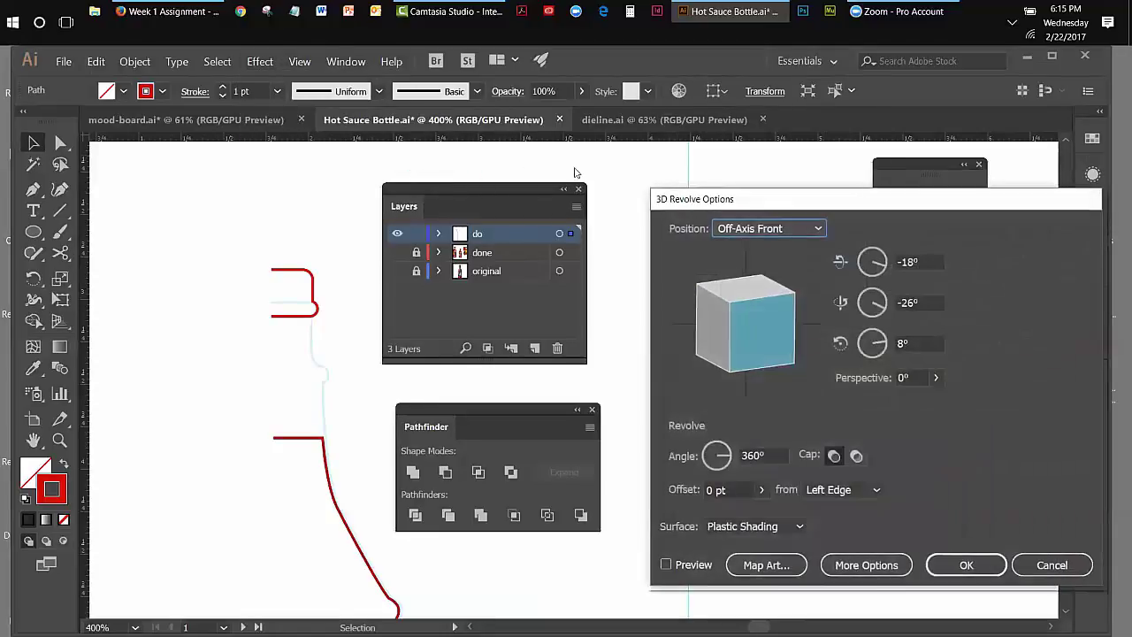
{"action": "left_click_drag", "start_coordinate": [750, 202], "coordinate": [216, 194]}
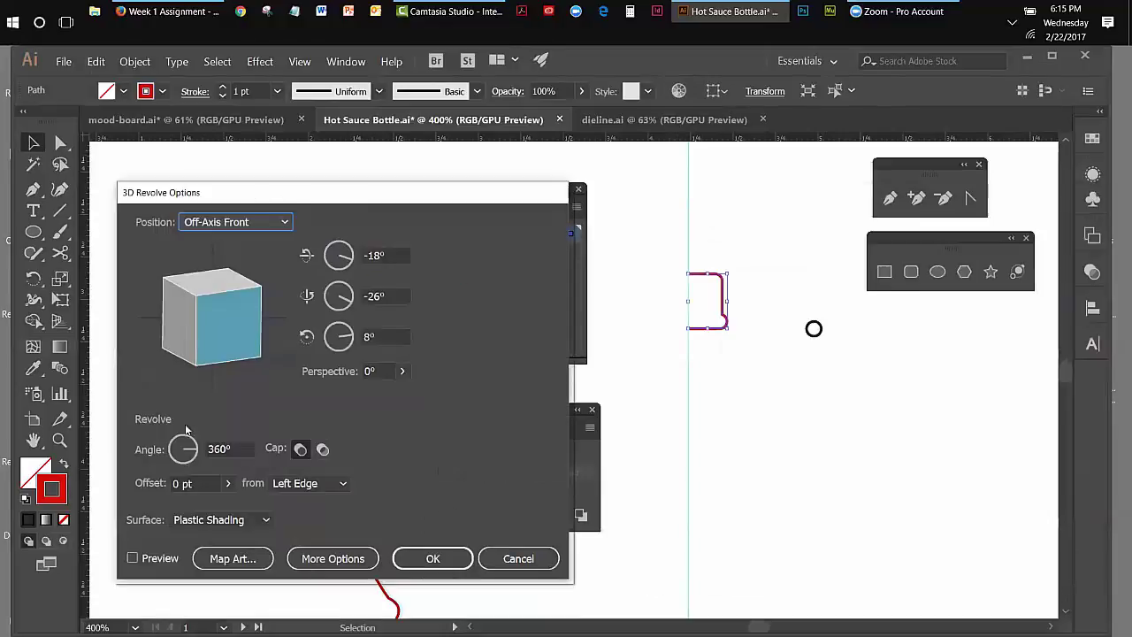
{"action": "left_click", "coordinate": [131, 558]}
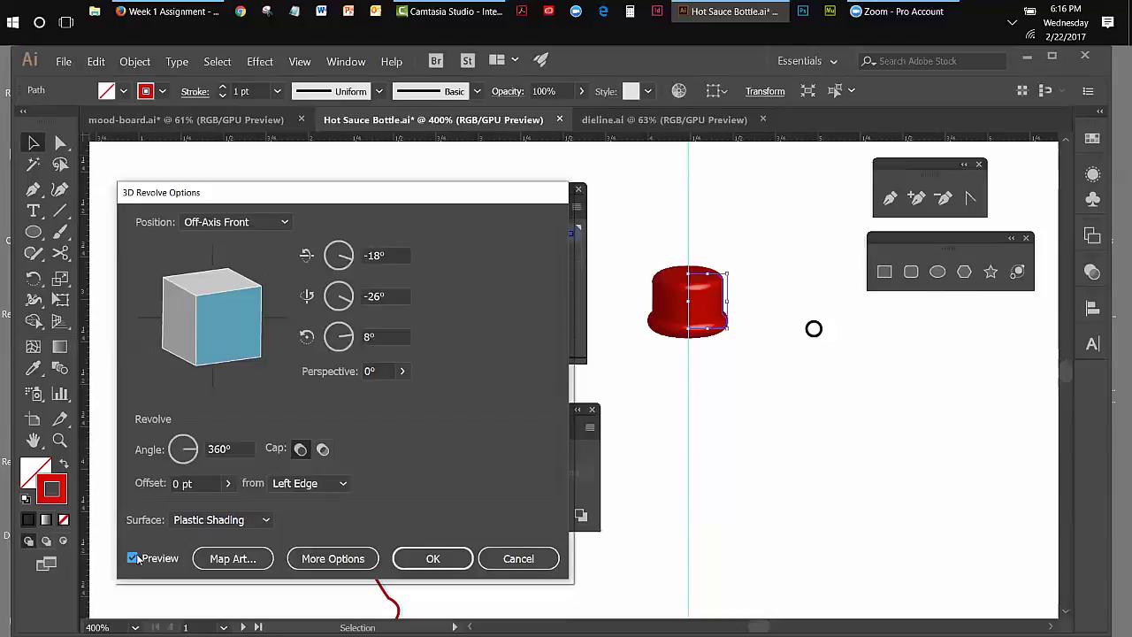
{"action": "left_click", "coordinate": [500, 559]}
{"action": "left_click", "coordinate": [45, 143]}
{"action": "left_click", "coordinate": [831, 457]}
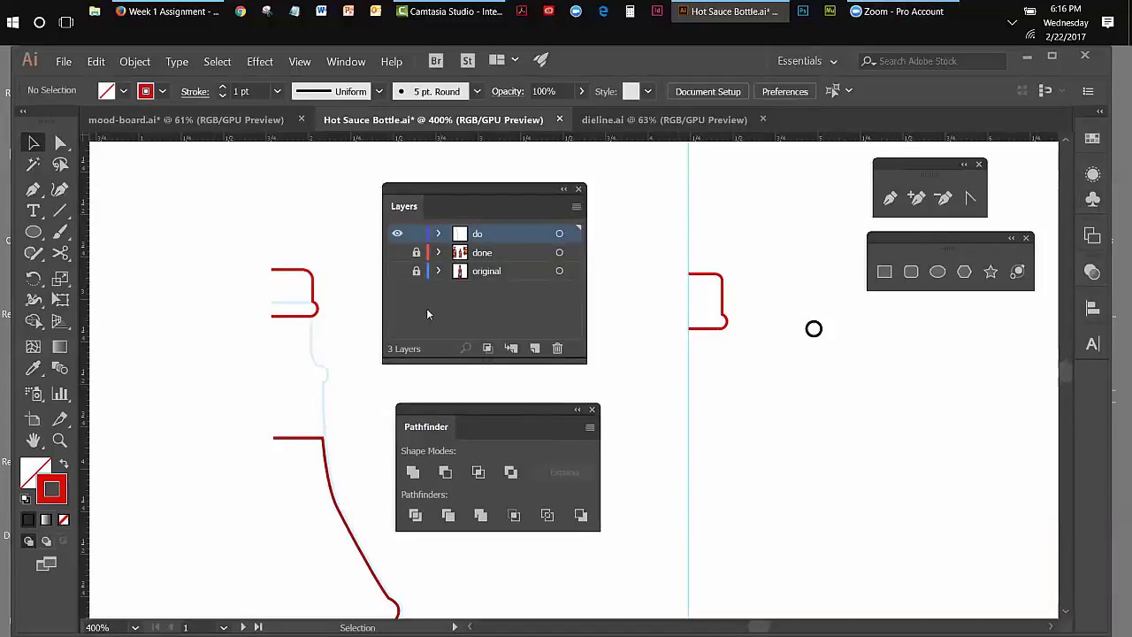
Turn the 'original' layer's visibility back on so the bottle photo shows under the red half-cap.
{"action": "left_click", "coordinate": [397, 252]}
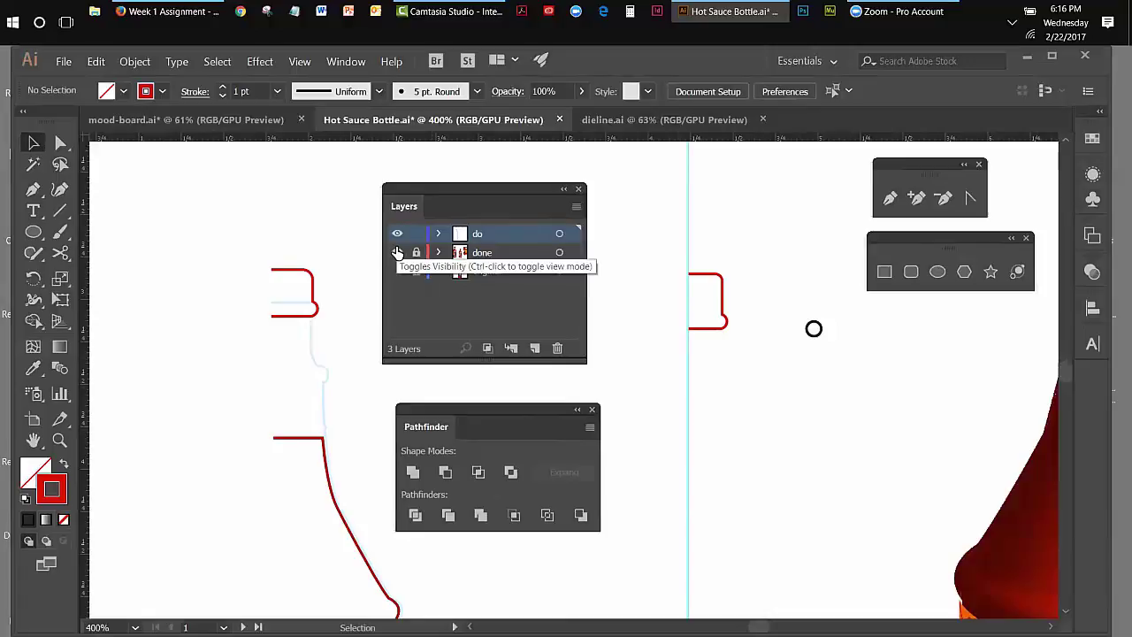
{"action": "left_click", "coordinate": [397, 252]}
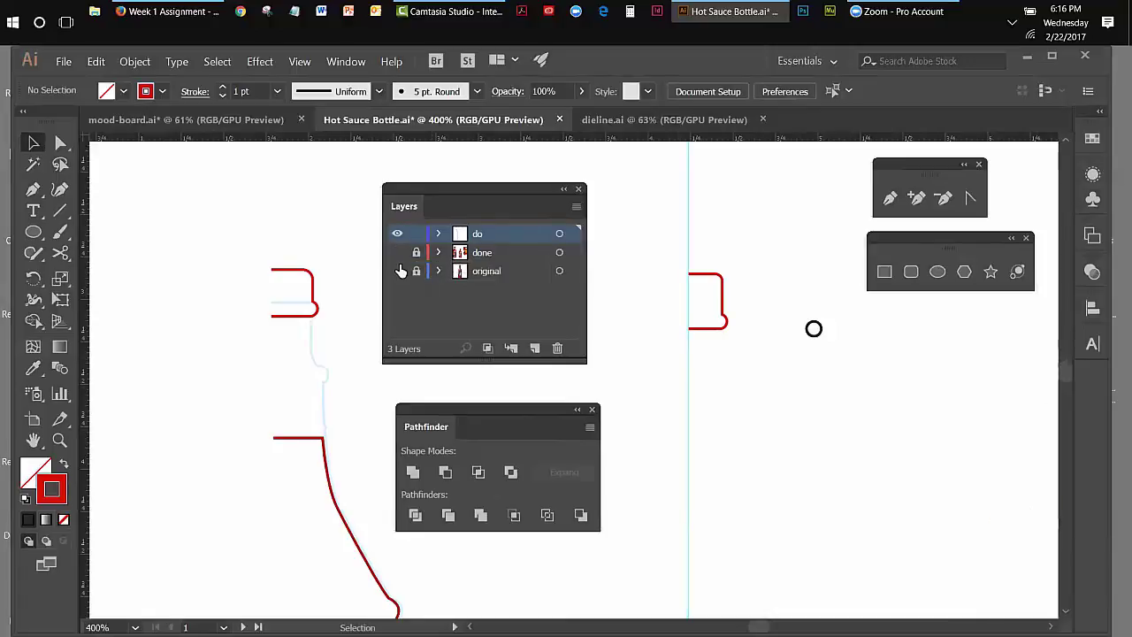
{"action": "left_click", "coordinate": [398, 270]}
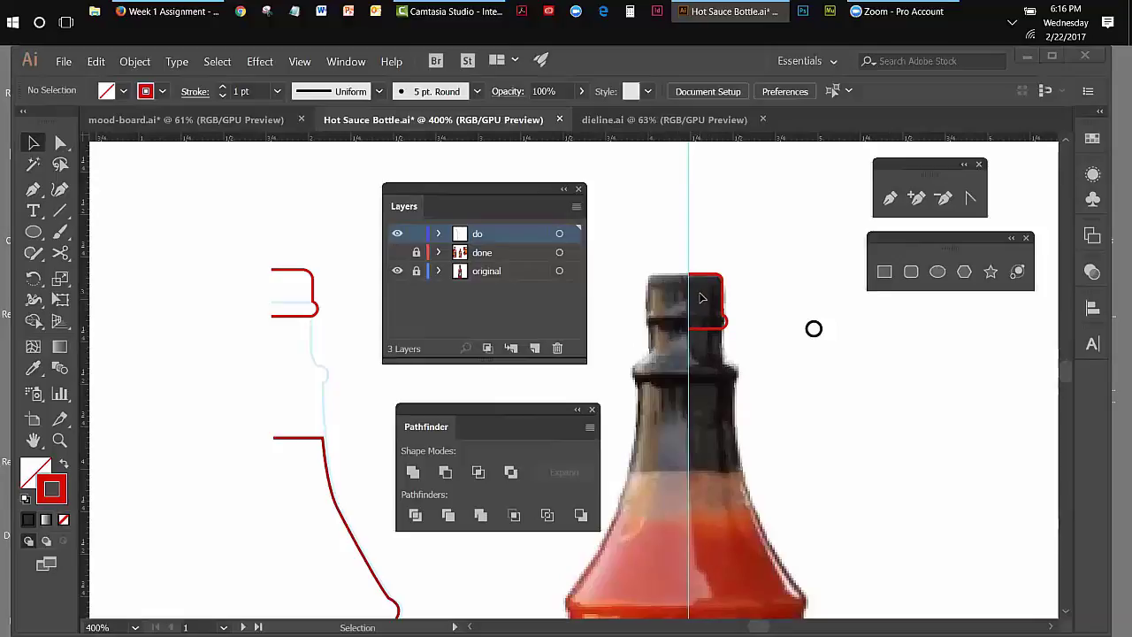
Continue the Pen path from the cap's lower end down the neck, neck ring and shoulder.
{"action": "left_click", "coordinate": [892, 200]}
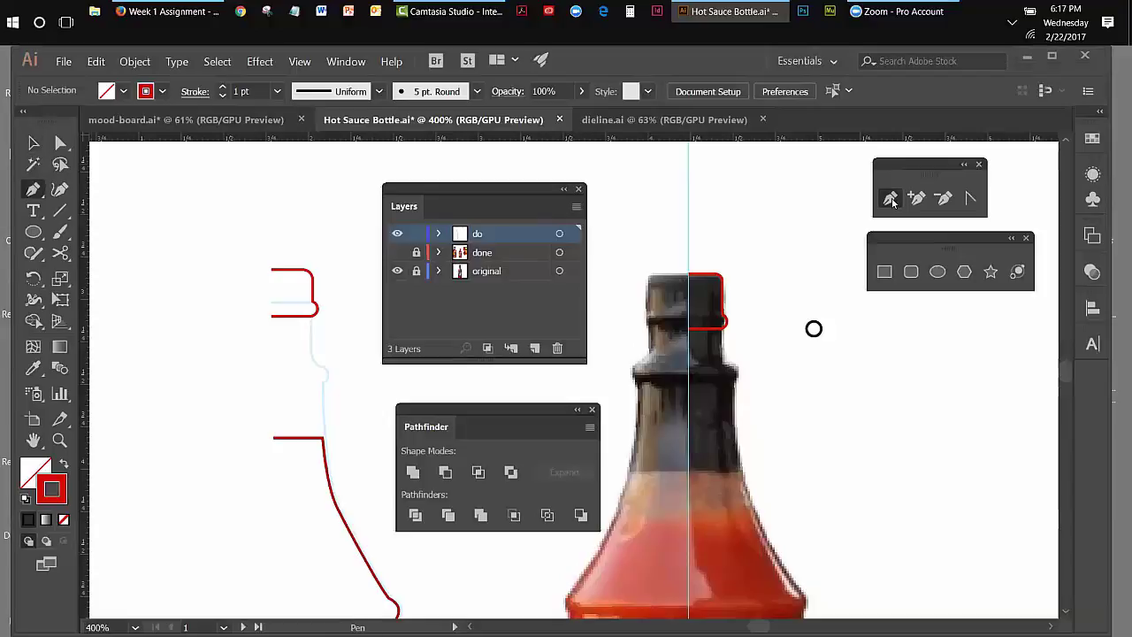
{"action": "left_click", "coordinate": [692, 315]}
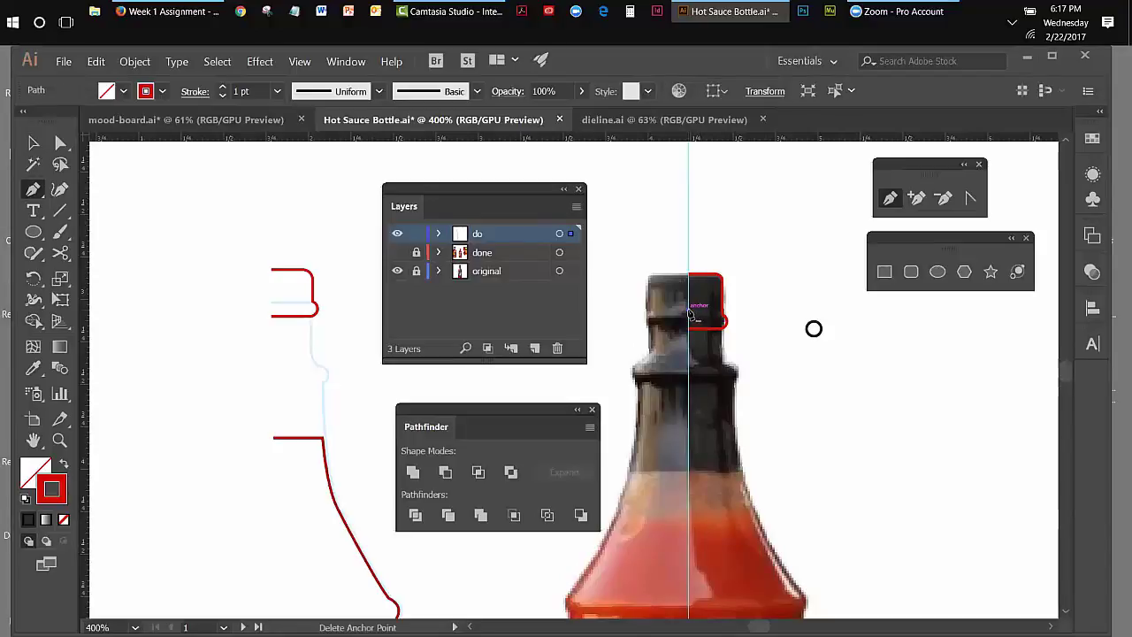
{"action": "left_click_drag", "start_coordinate": [690, 315], "coordinate": [723, 316]}
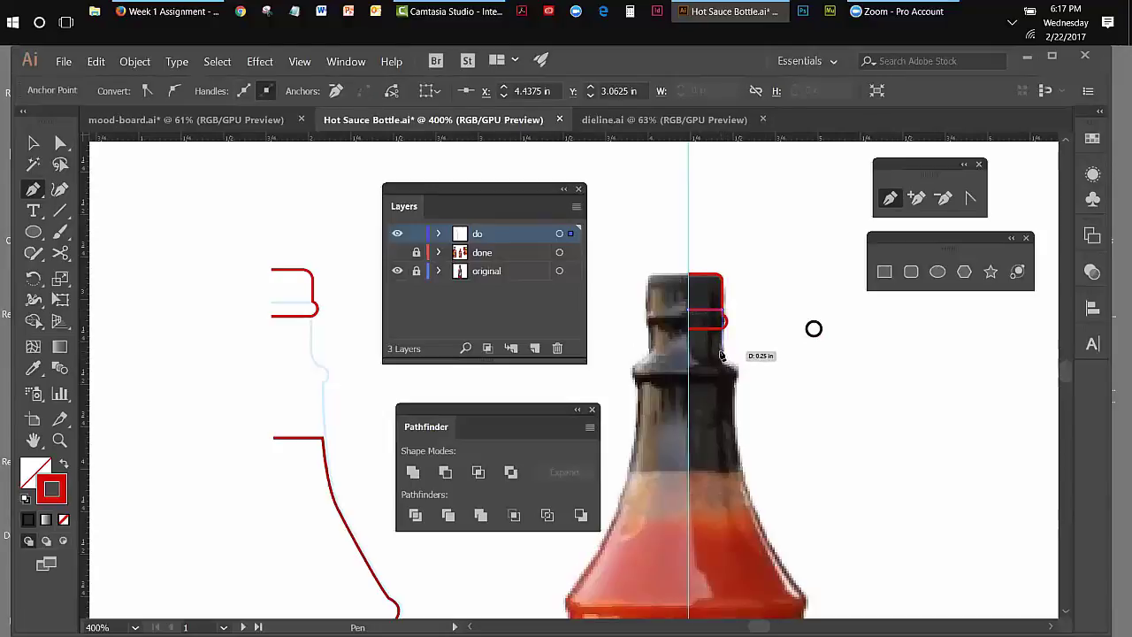
{"action": "left_click", "coordinate": [721, 356]}
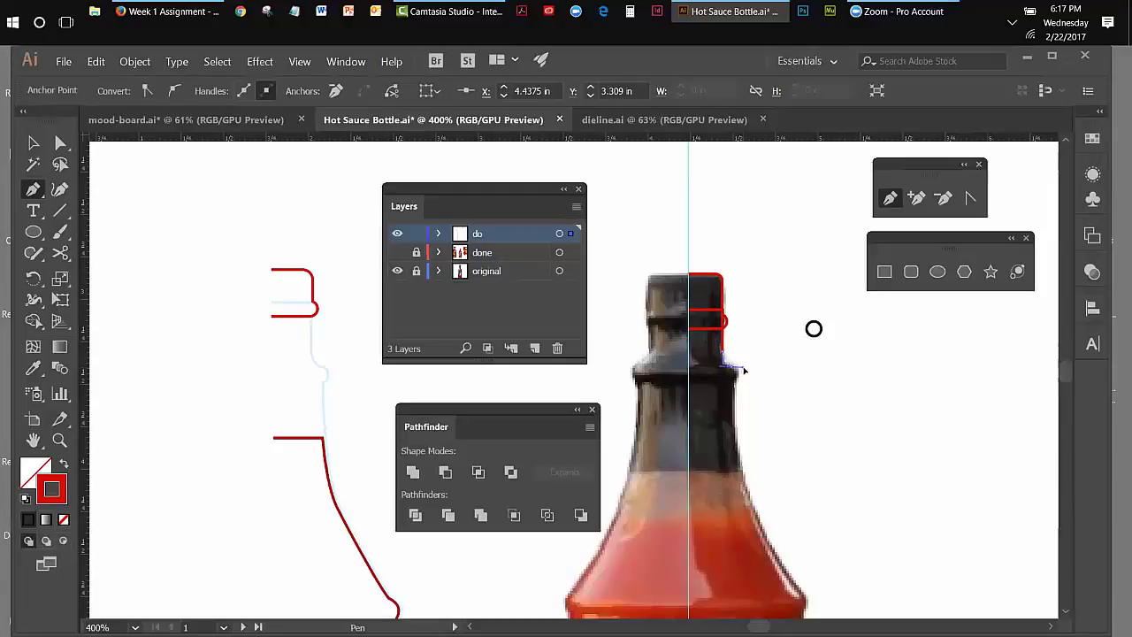
{"action": "left_click", "coordinate": [745, 369]}
{"action": "mouse_move", "coordinate": [748, 487]}
{"action": "left_mouse_down"}
{"action": "mouse_move", "coordinate": [736, 368]}
{"action": "mouse_move", "coordinate": [791, 610]}
{"action": "mouse_move", "coordinate": [807, 602]}
{"action": "left_mouse_up"}
Trace down to the bottom corner and curve around the rounded base to the centre line.
{"action": "scroll", "coordinate": [814, 328], "scroll_direction": "down", "scroll_amount": 5}
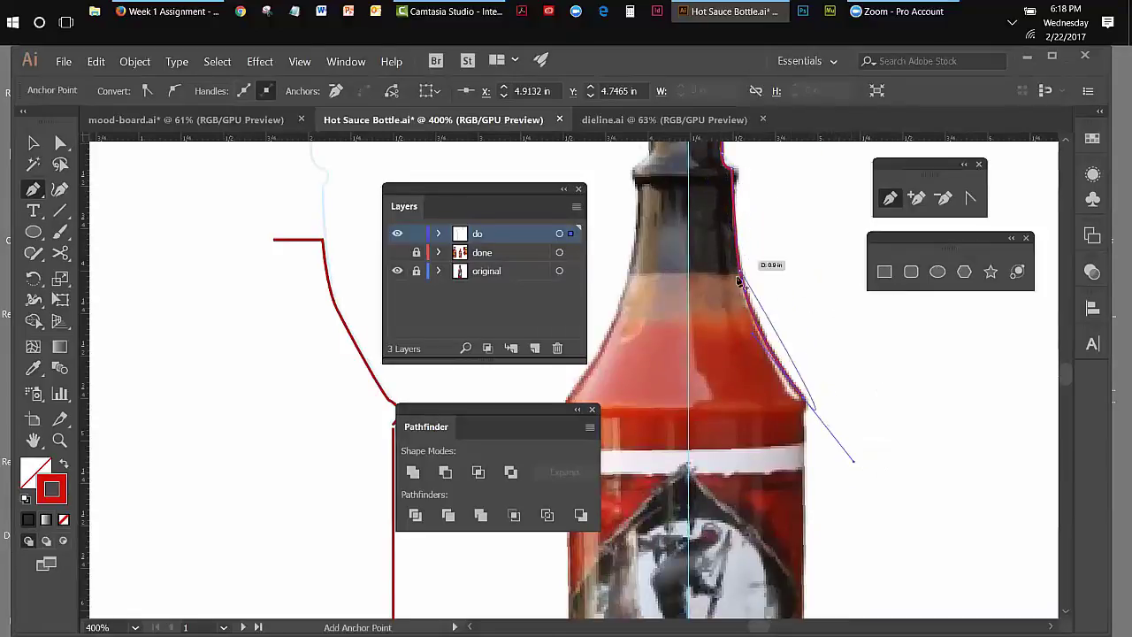
{"action": "left_click", "coordinate": [805, 402]}
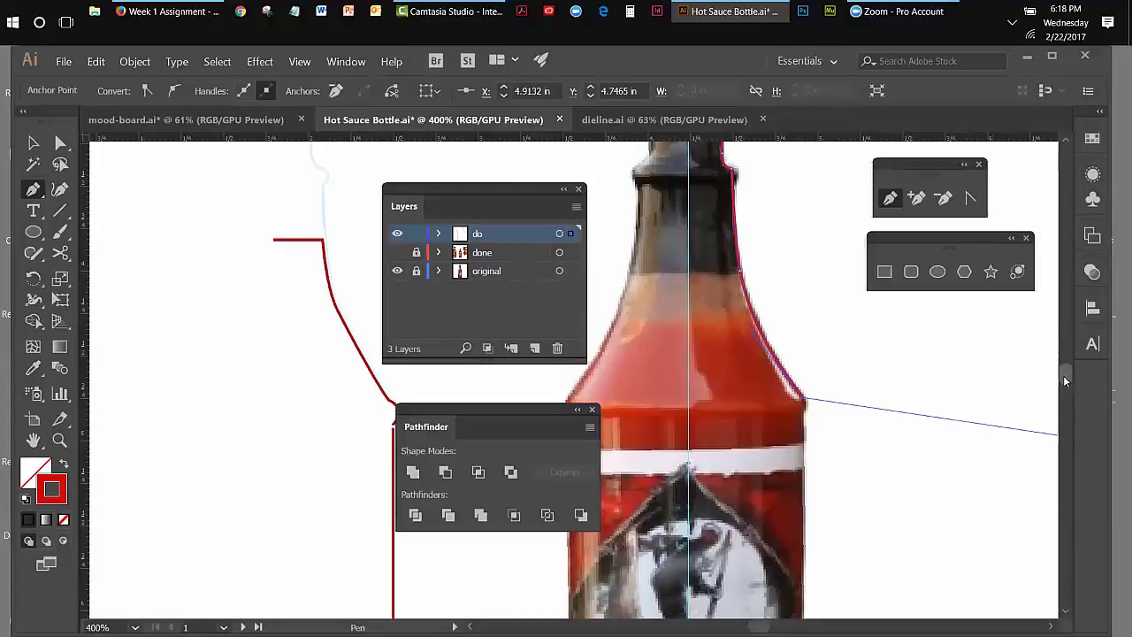
{"action": "scroll", "coordinate": [1070, 368], "scroll_direction": "down", "scroll_amount": 5}
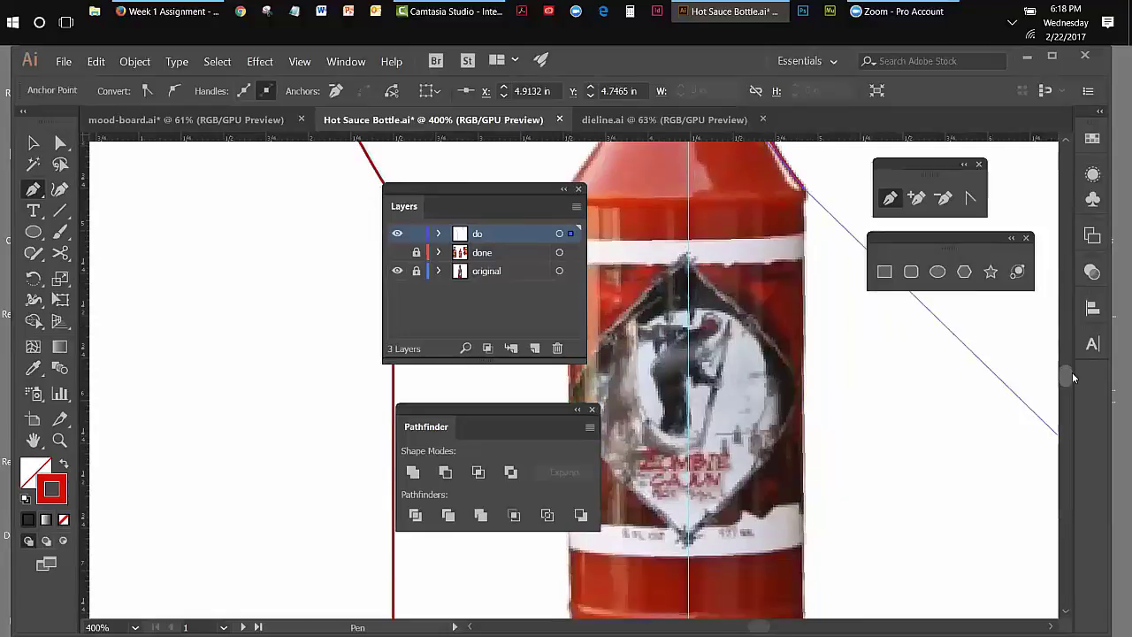
{"action": "scroll", "coordinate": [1073, 373], "scroll_direction": "down", "scroll_amount": 3}
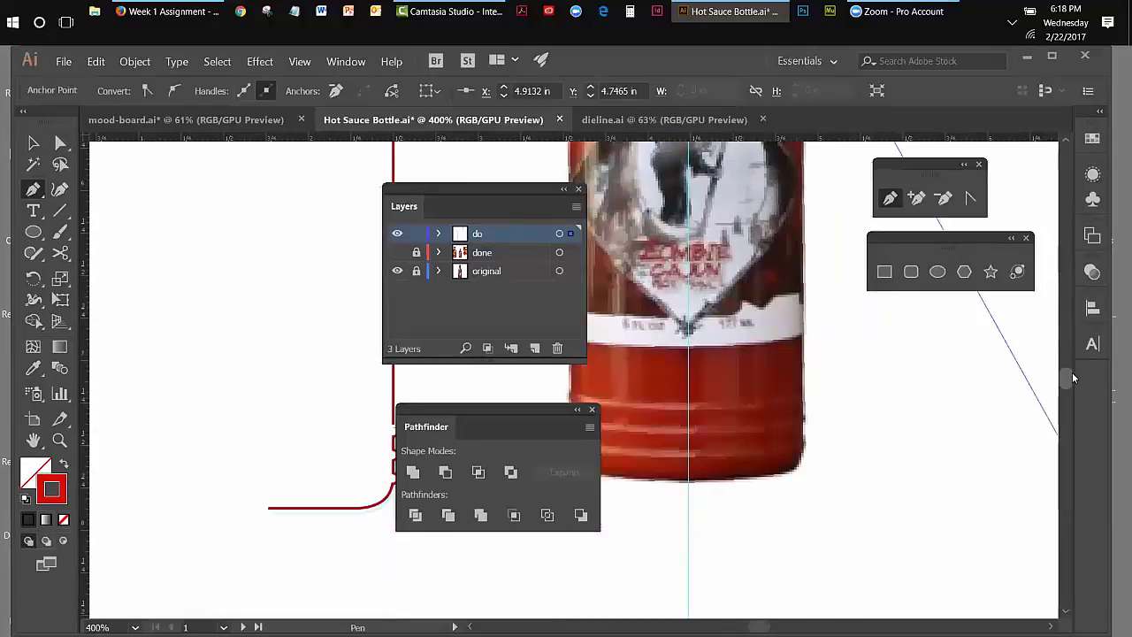
{"action": "left_click", "coordinate": [801, 437]}
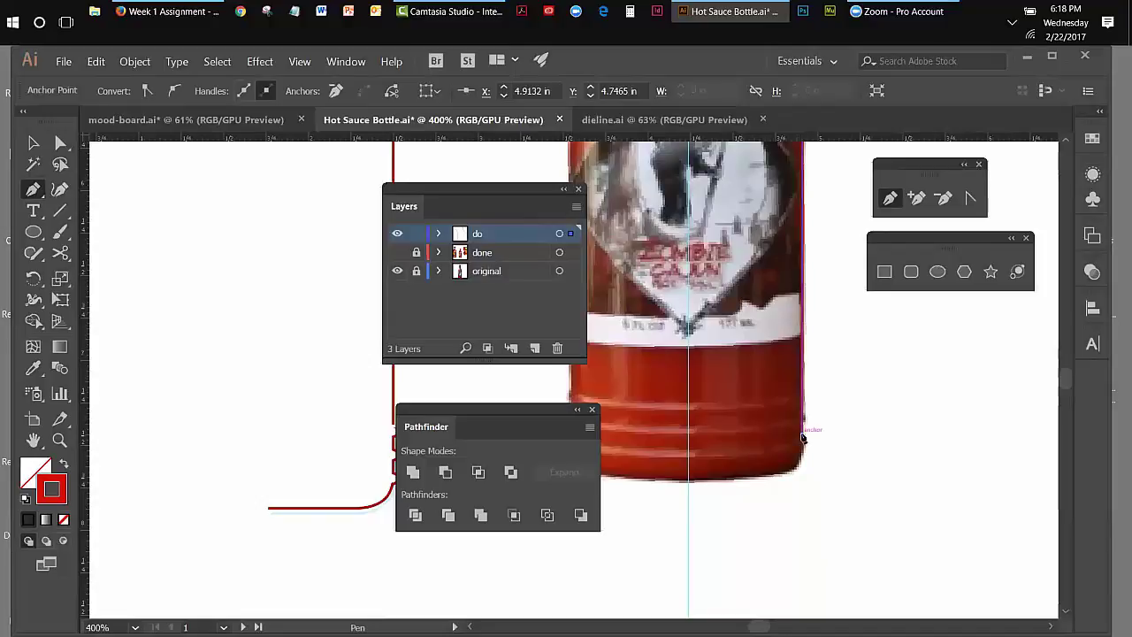
{"action": "left_click", "coordinate": [777, 477]}
{"action": "left_click_drag", "start_coordinate": [778, 478], "coordinate": [753, 479]}
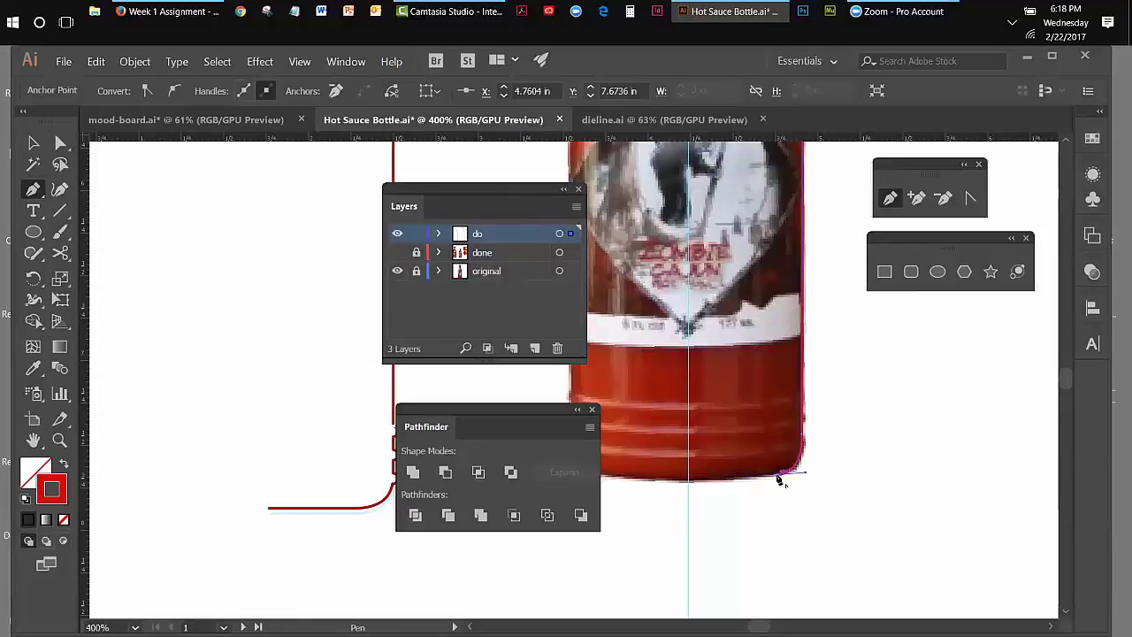
{"action": "left_click", "coordinate": [689, 479]}
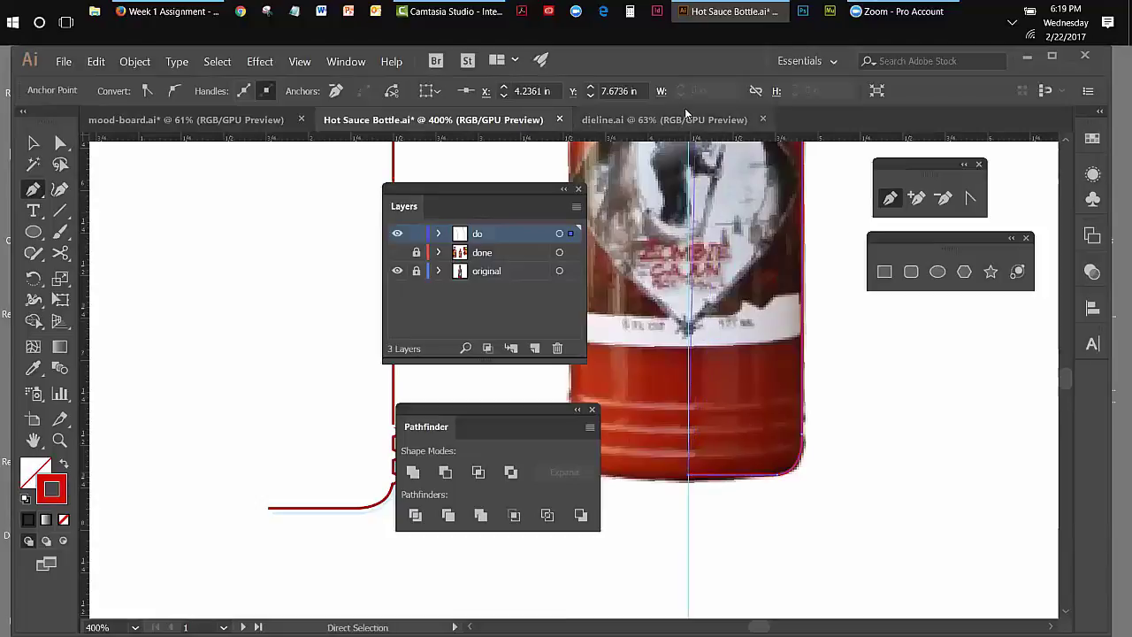
{"action": "left_click", "coordinate": [1067, 139]}
{"action": "scroll", "coordinate": [1070, 137], "scroll_direction": "up", "scroll_amount": 5}
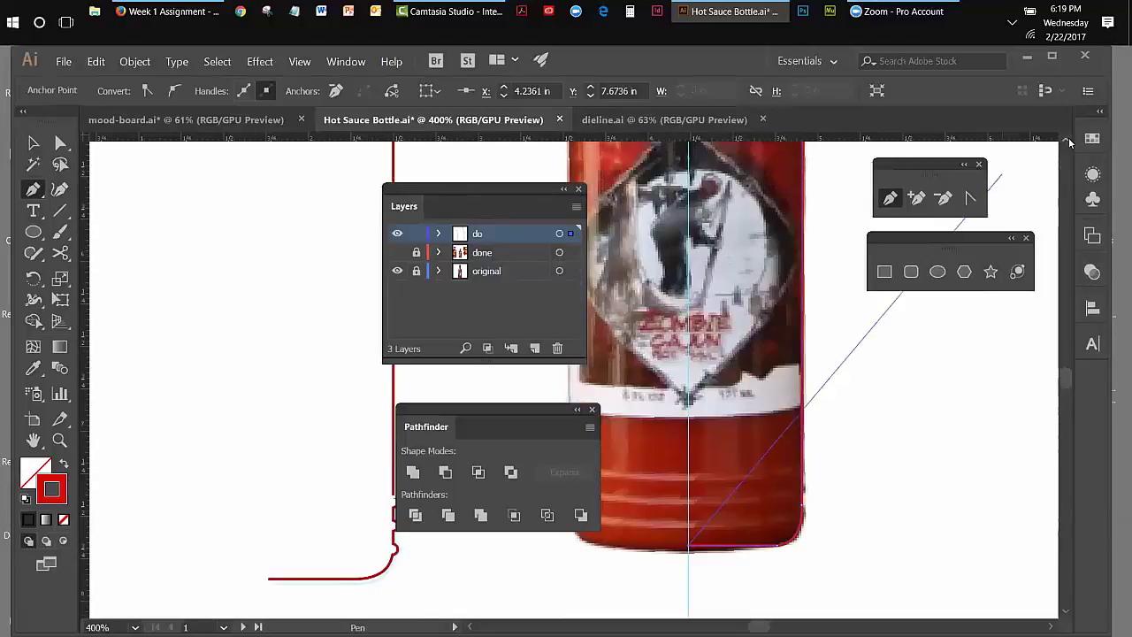
{"action": "scroll", "coordinate": [1070, 141], "scroll_direction": "up", "scroll_amount": 6}
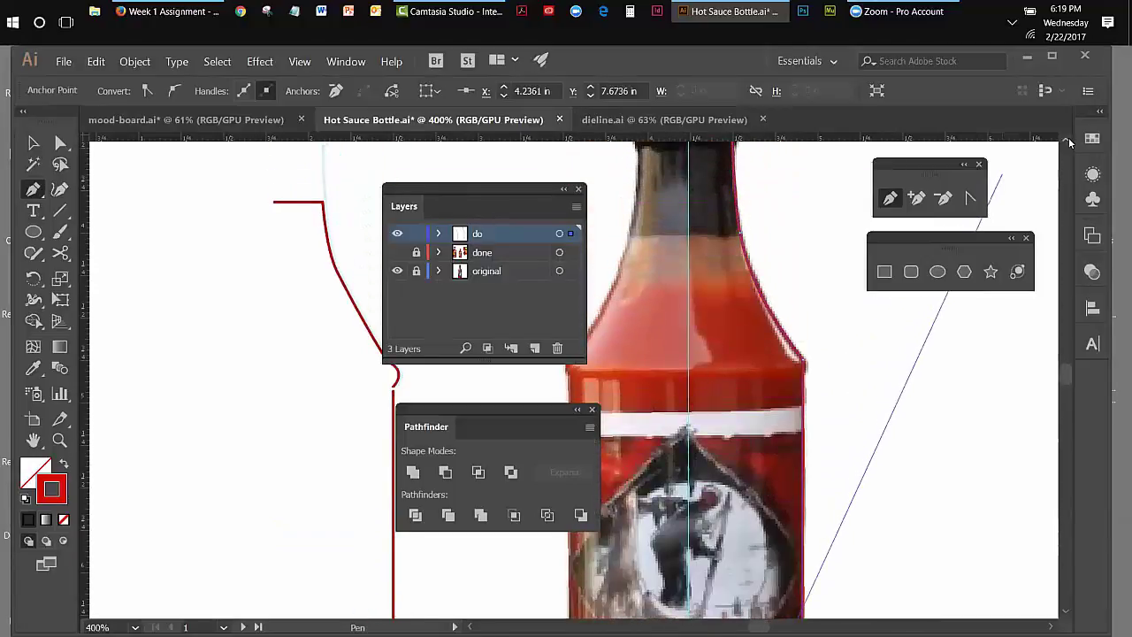
Join the traced path to the half-cap outline at the top, completing the right-half profile.
{"action": "scroll", "coordinate": [1069, 142], "scroll_direction": "up", "scroll_amount": 4}
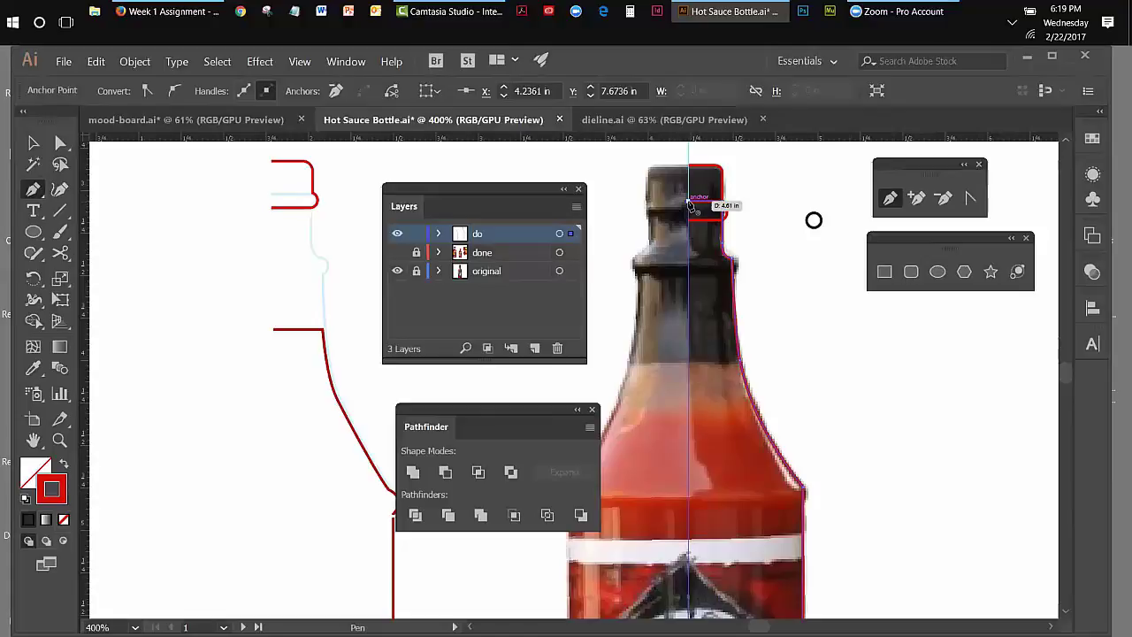
{"action": "left_click", "coordinate": [689, 202]}
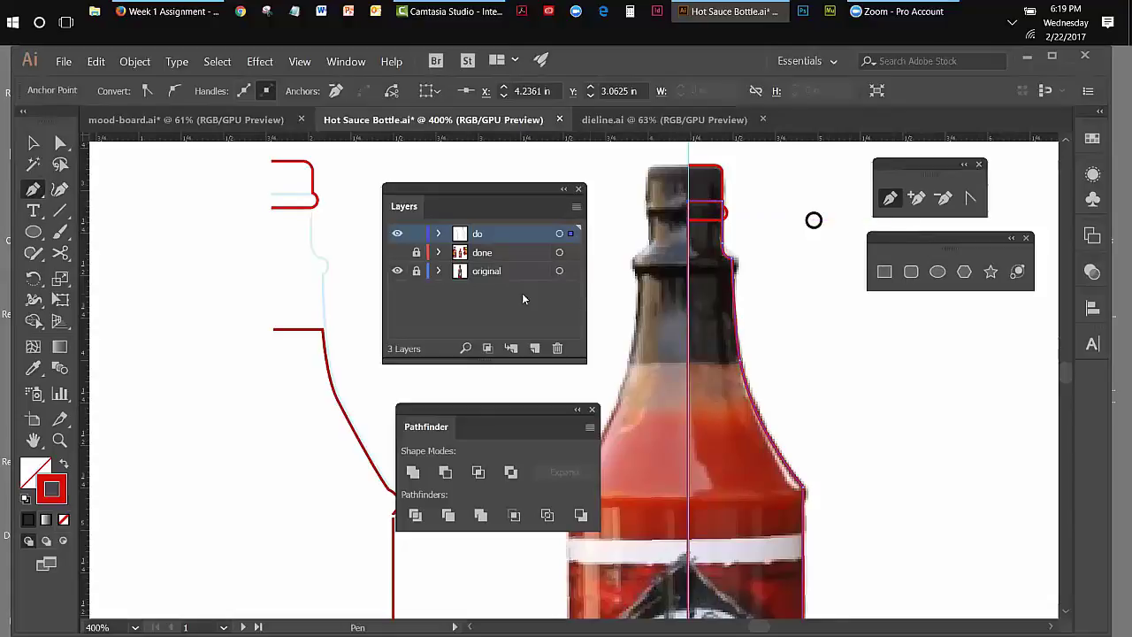
Hide the photo and place the small circle on the neck corner below the cap, nudging it into position.
{"action": "left_click", "coordinate": [397, 271]}
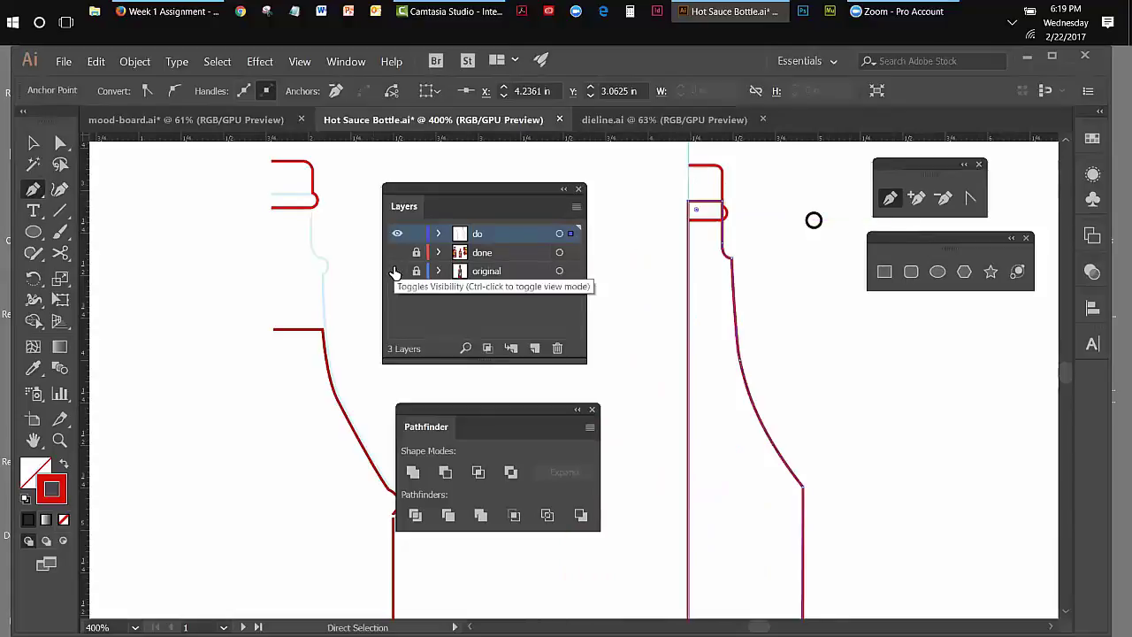
{"action": "left_click", "coordinate": [33, 143]}
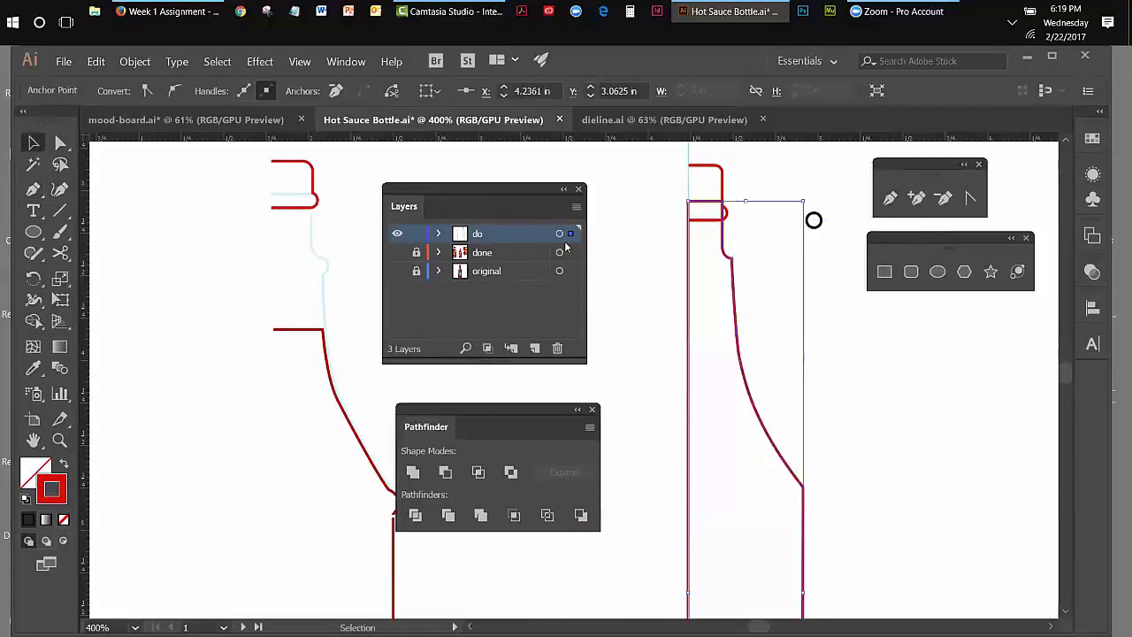
{"action": "left_click", "coordinate": [849, 342]}
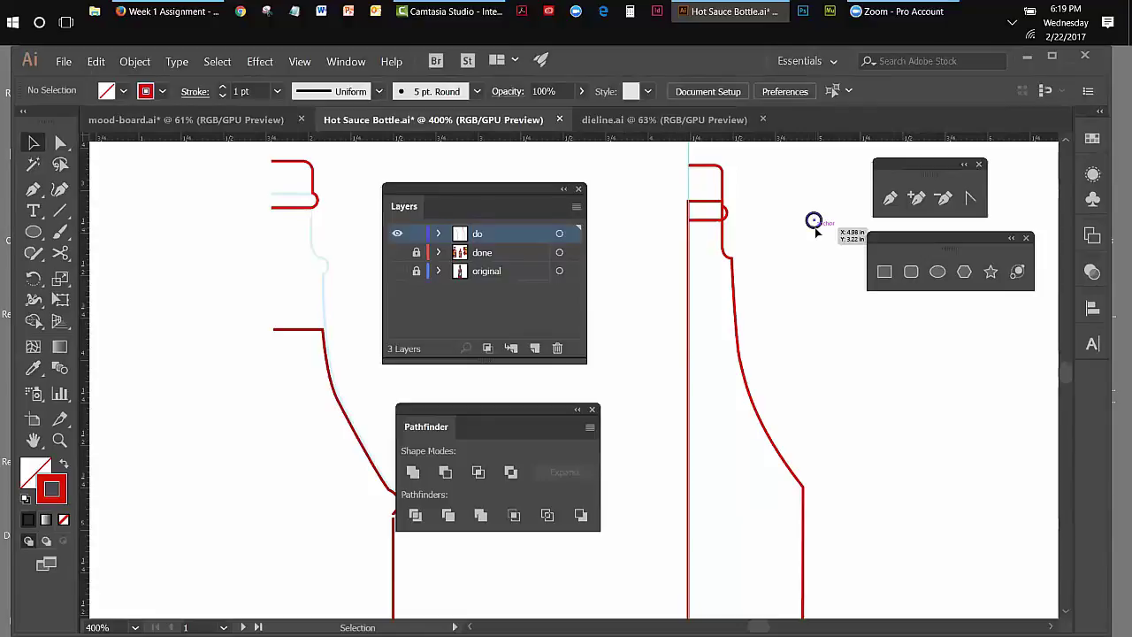
{"action": "left_click_drag", "start_coordinate": [814, 221], "coordinate": [728, 267]}
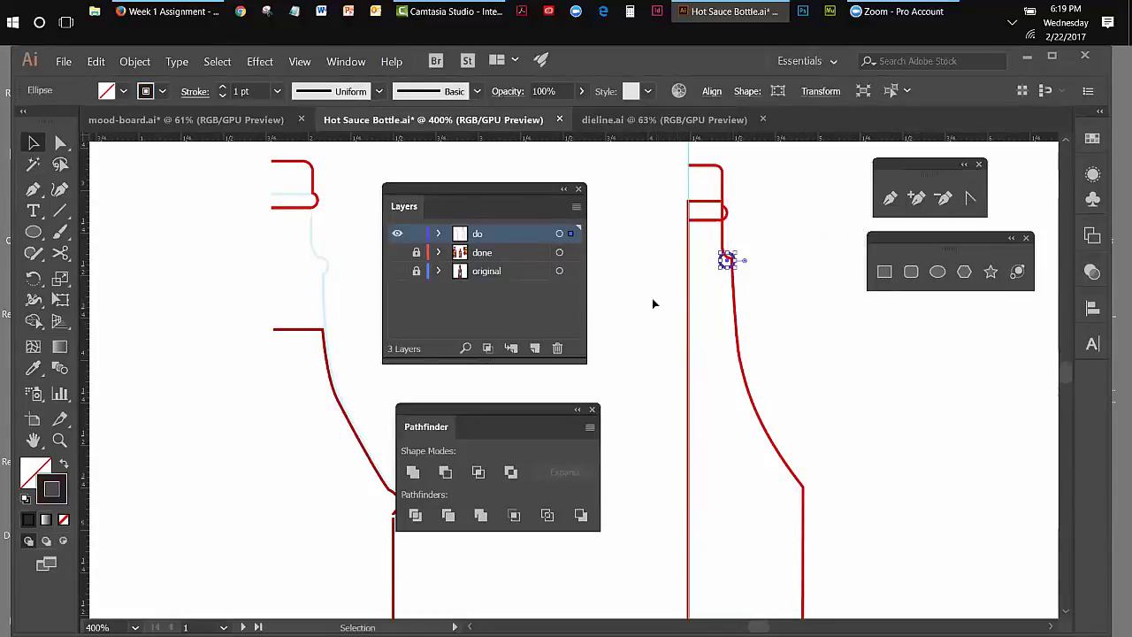
{"action": "key", "text": "Down"}
{"action": "key", "text": "Right"}
{"action": "left_click", "coordinate": [803, 371]}
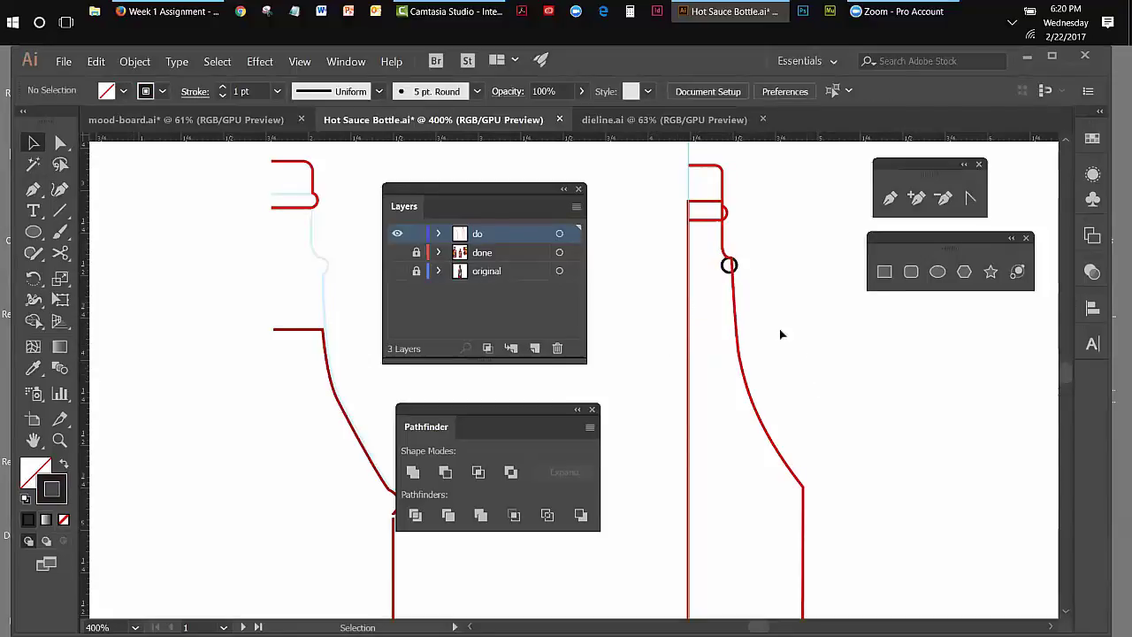
{"action": "left_click", "coordinate": [60, 441]}
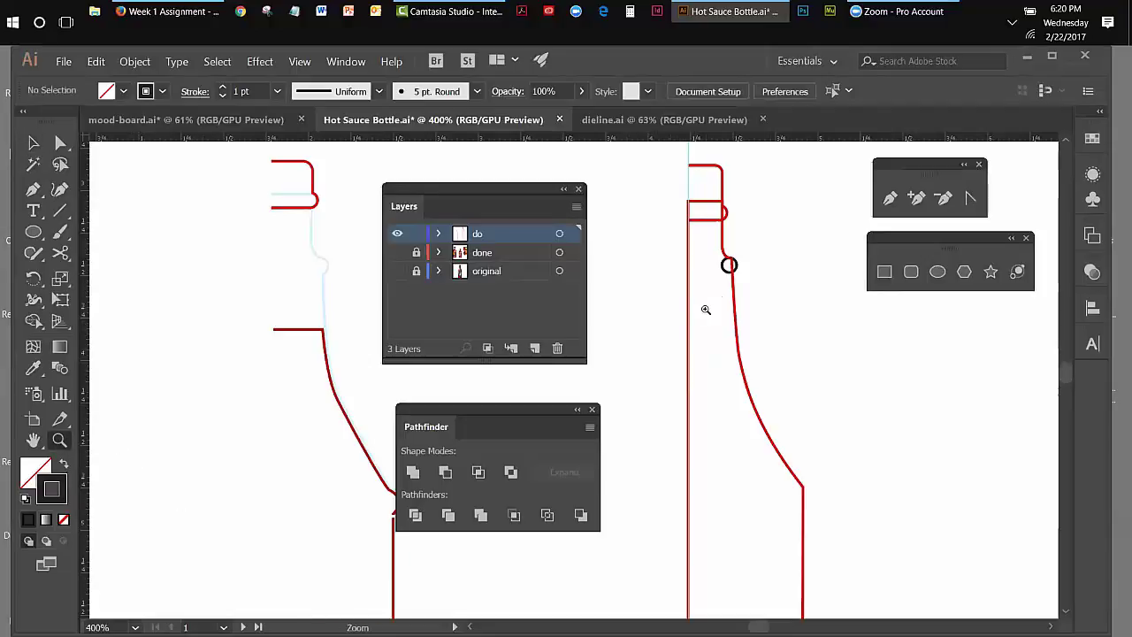
Zoom in on the neck corner, move the Layers and Pathfinder panels aside, and select the circle.
{"action": "left_click", "coordinate": [727, 281]}
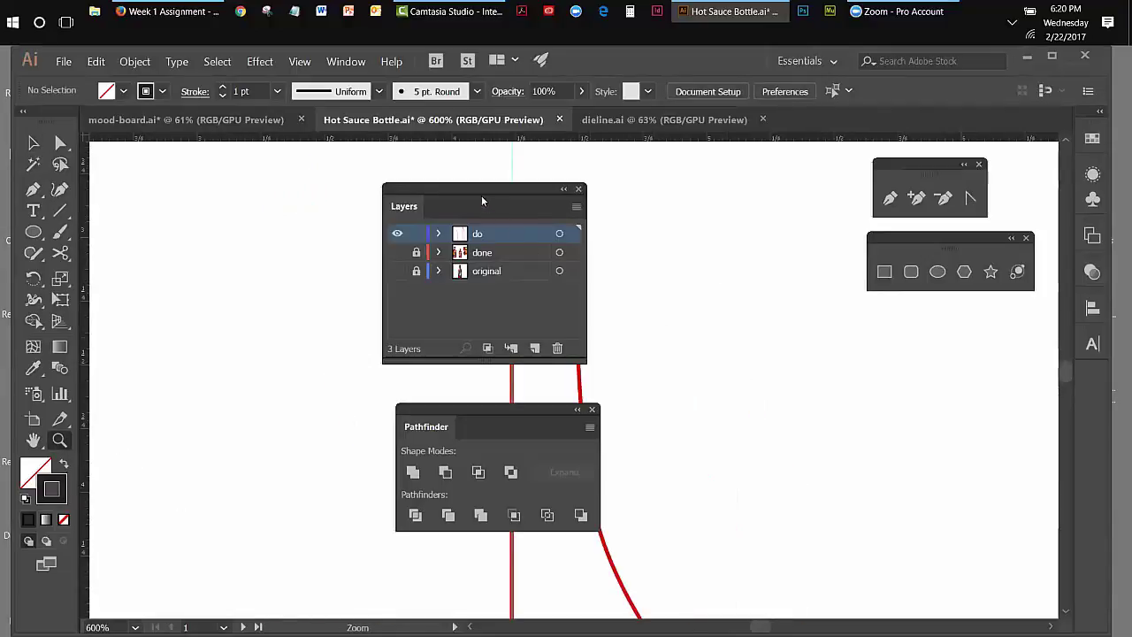
{"action": "left_click_drag", "start_coordinate": [480, 187], "coordinate": [182, 237]}
{"action": "left_click_drag", "start_coordinate": [482, 414], "coordinate": [216, 461]}
{"action": "key", "text": "v"}
{"action": "left_click_drag", "start_coordinate": [585, 348], "coordinate": [589, 349]}
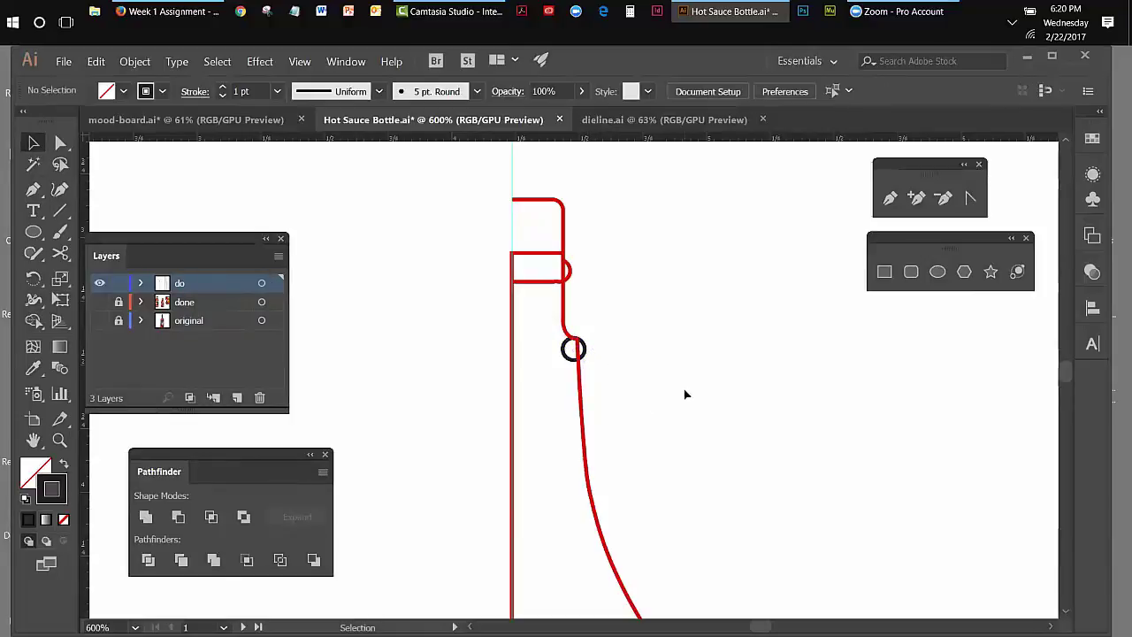
{"action": "left_click", "coordinate": [584, 352]}
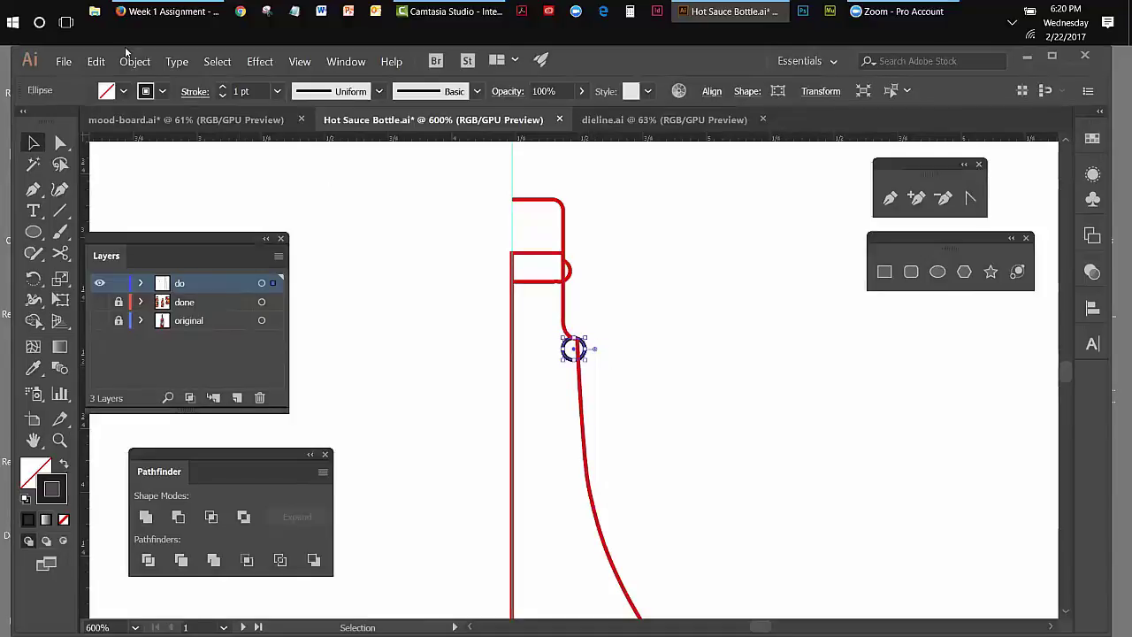
Paste a copy of the circle in front, rotate it about 171°, and shift it down and right.
{"action": "left_click", "coordinate": [96, 61]}
{"action": "left_click", "coordinate": [146, 122]}
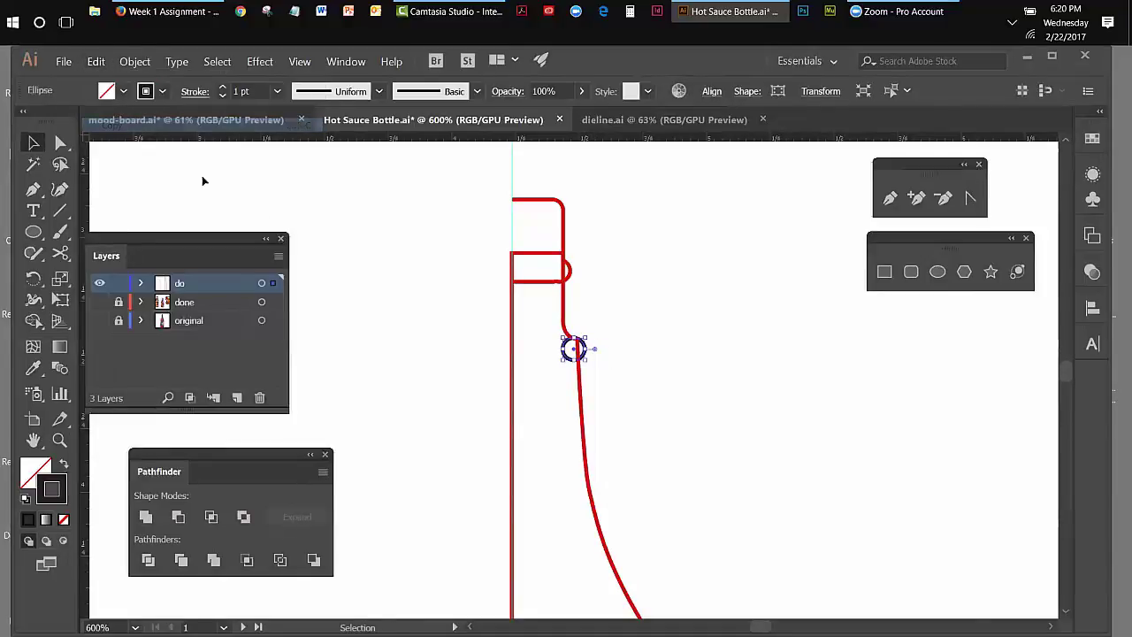
{"action": "left_click", "coordinate": [96, 61]}
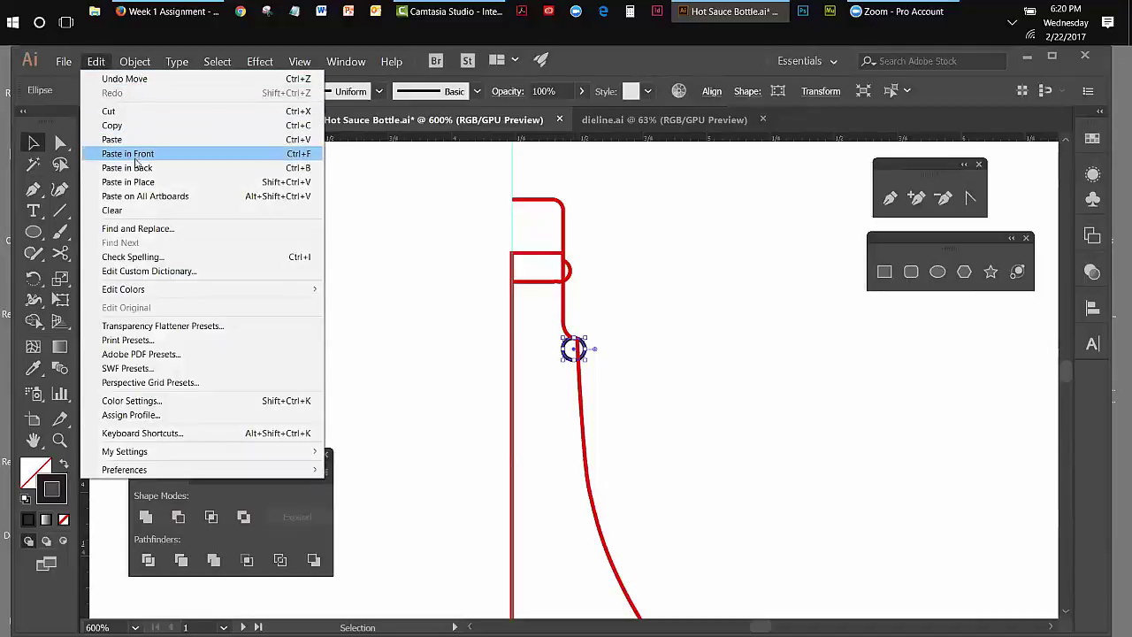
{"action": "left_click", "coordinate": [122, 139]}
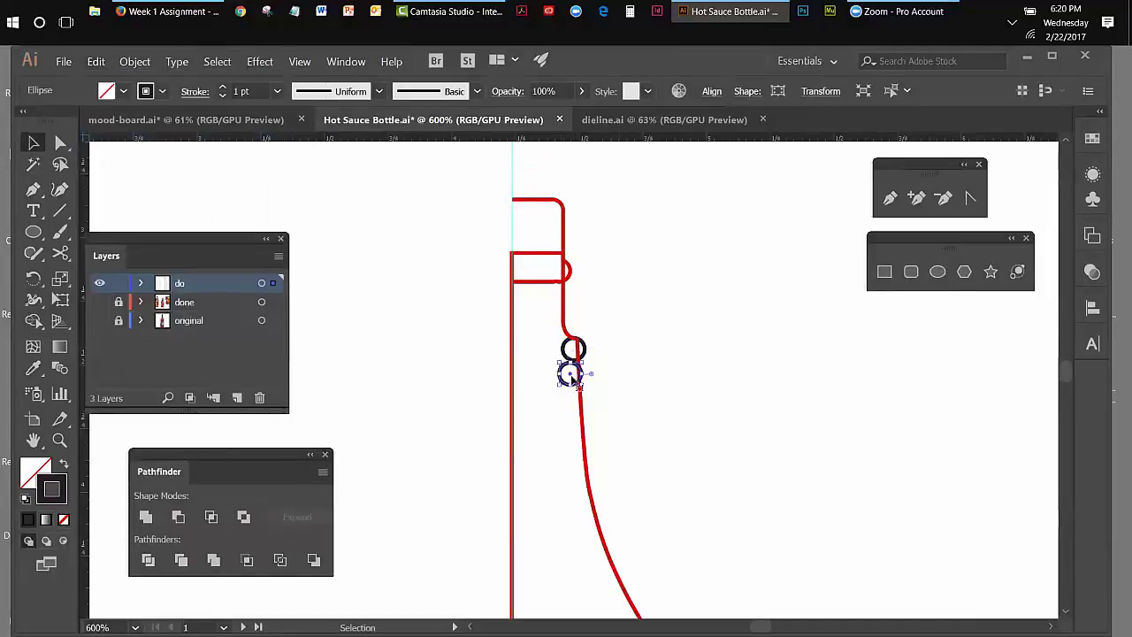
{"action": "left_click_drag", "start_coordinate": [574, 386], "coordinate": [736, 390]}
{"action": "mouse_move", "coordinate": [570, 375]}
{"action": "left_mouse_down"}
{"action": "mouse_move", "coordinate": [575, 366]}
{"action": "mouse_move", "coordinate": [629, 378]}
{"action": "mouse_move", "coordinate": [554, 373]}
{"action": "left_mouse_up"}
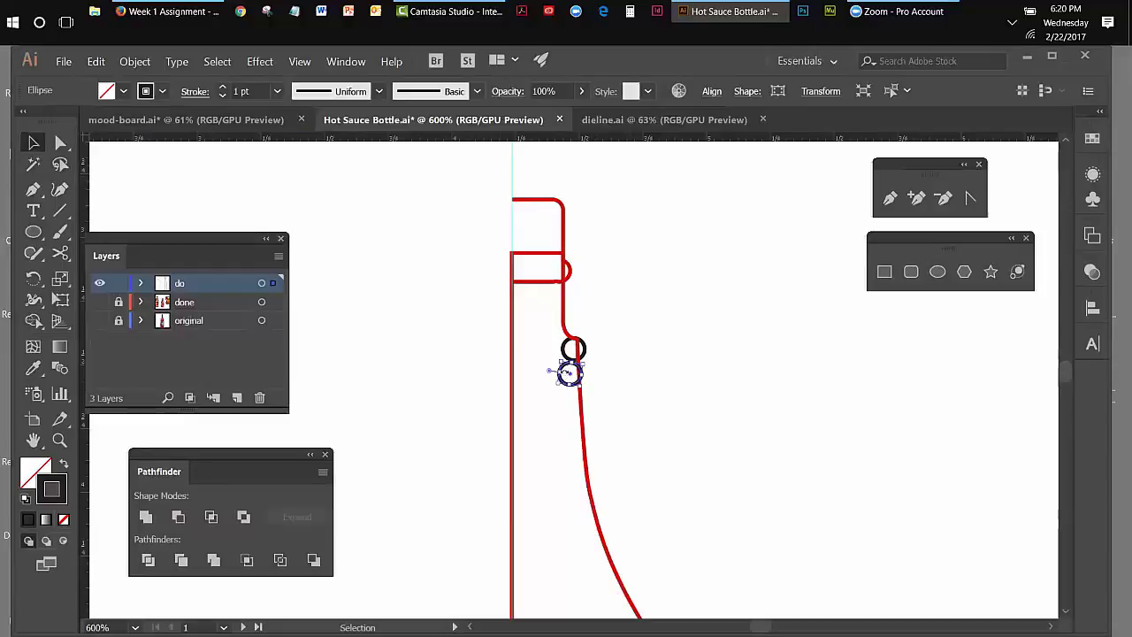
{"action": "key", "text": "shift+Down"}
{"action": "key", "text": "shift+Down"}
{"action": "key", "text": "shift+Down"}
{"action": "key", "text": "shift+Right"}
{"action": "key", "text": "shift+Right"}
{"action": "key", "text": "shift+Right"}
{"action": "key", "text": "shift+Right"}
{"action": "key", "text": "shift+Right"}
{"action": "key", "text": "shift+Right"}
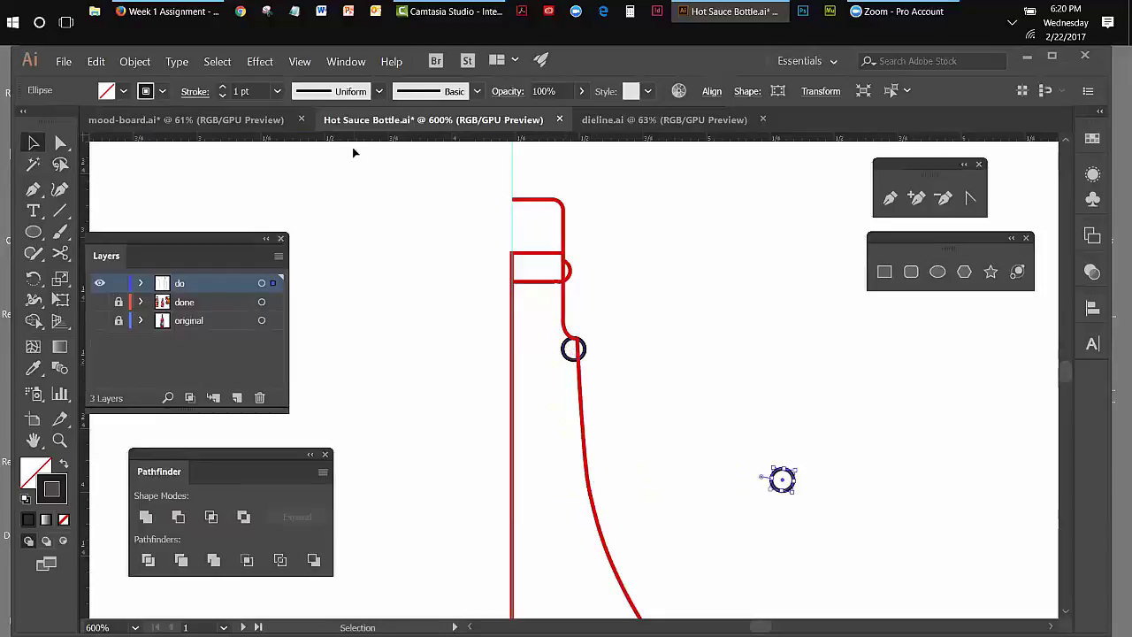
Fit the artboard in the window and show the 'original' reference photo layer again.
{"action": "left_click", "coordinate": [301, 61]}
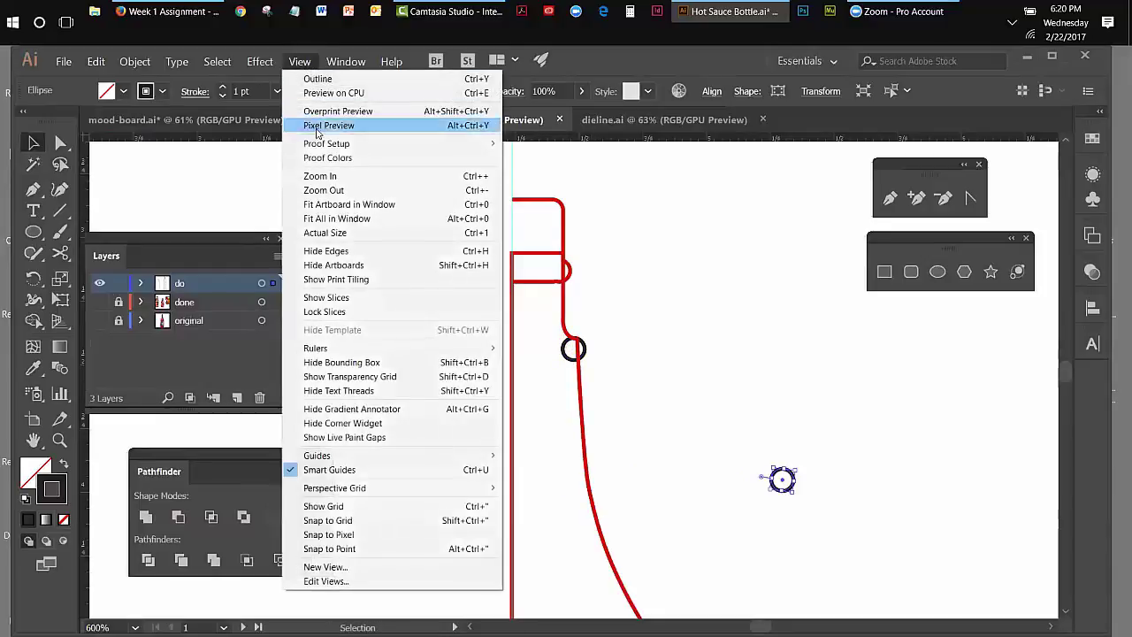
{"action": "left_click", "coordinate": [324, 176]}
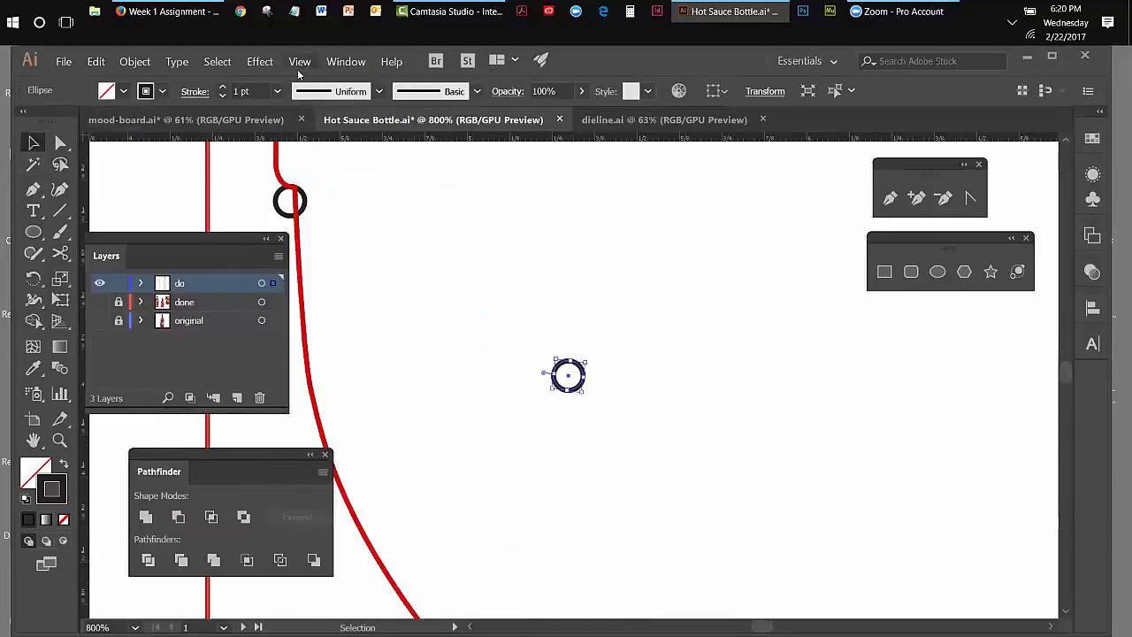
{"action": "left_click", "coordinate": [297, 62]}
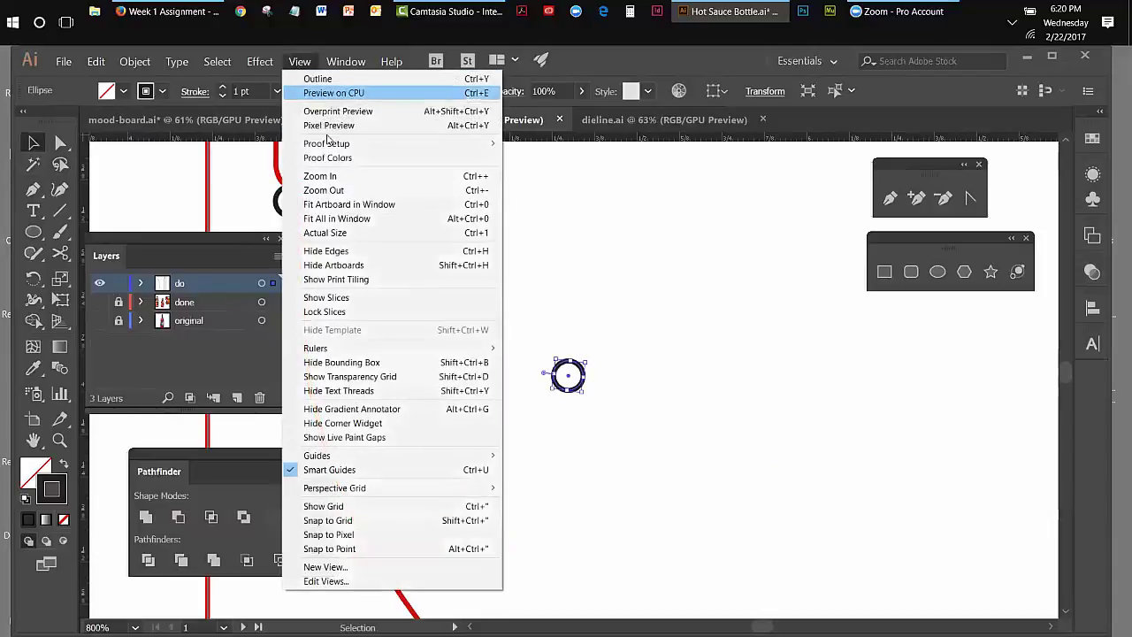
{"action": "left_click", "coordinate": [340, 206]}
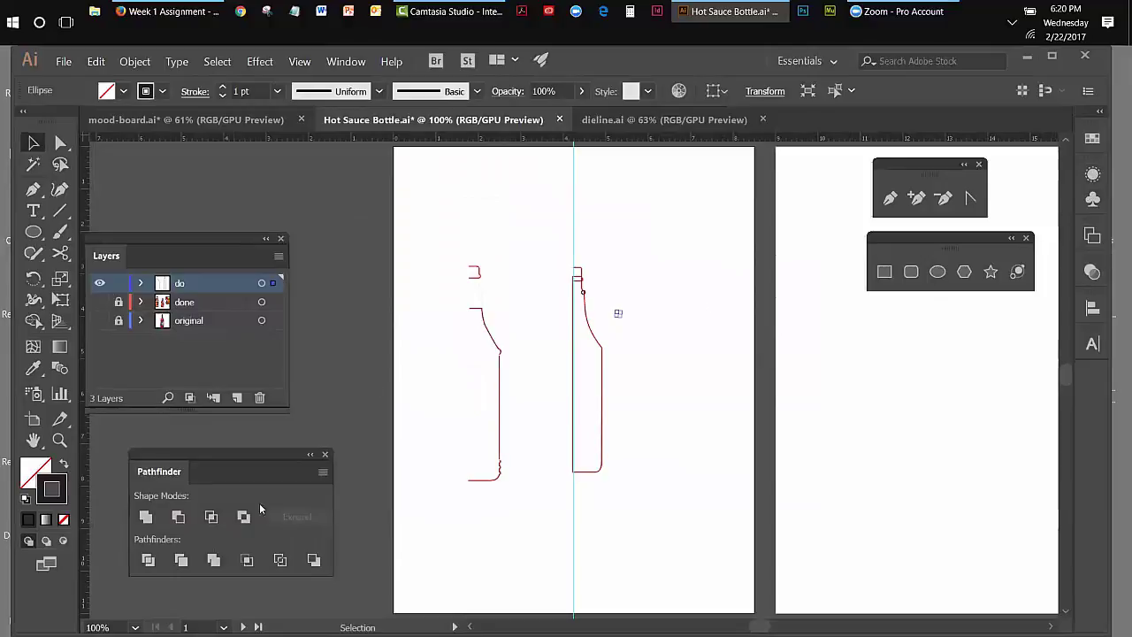
{"action": "left_click", "coordinate": [99, 320]}
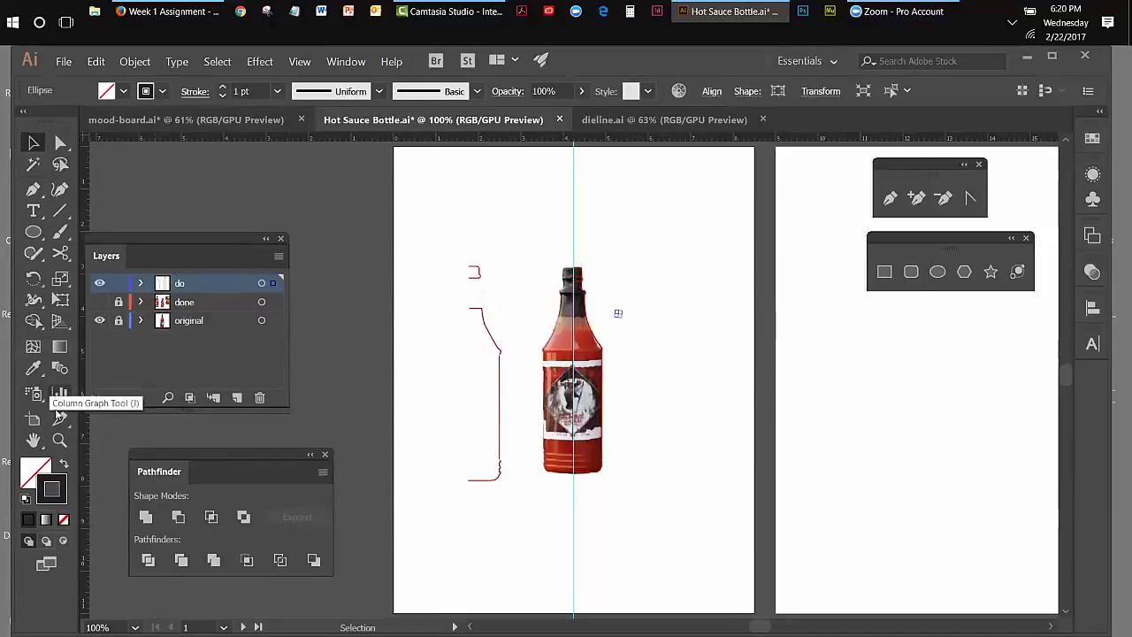
Zoom to 200%, hide the bounding box, and move the copied circle onto the bottle's shoulder.
{"action": "left_click", "coordinate": [59, 440]}
{"action": "left_click", "coordinate": [591, 367]}
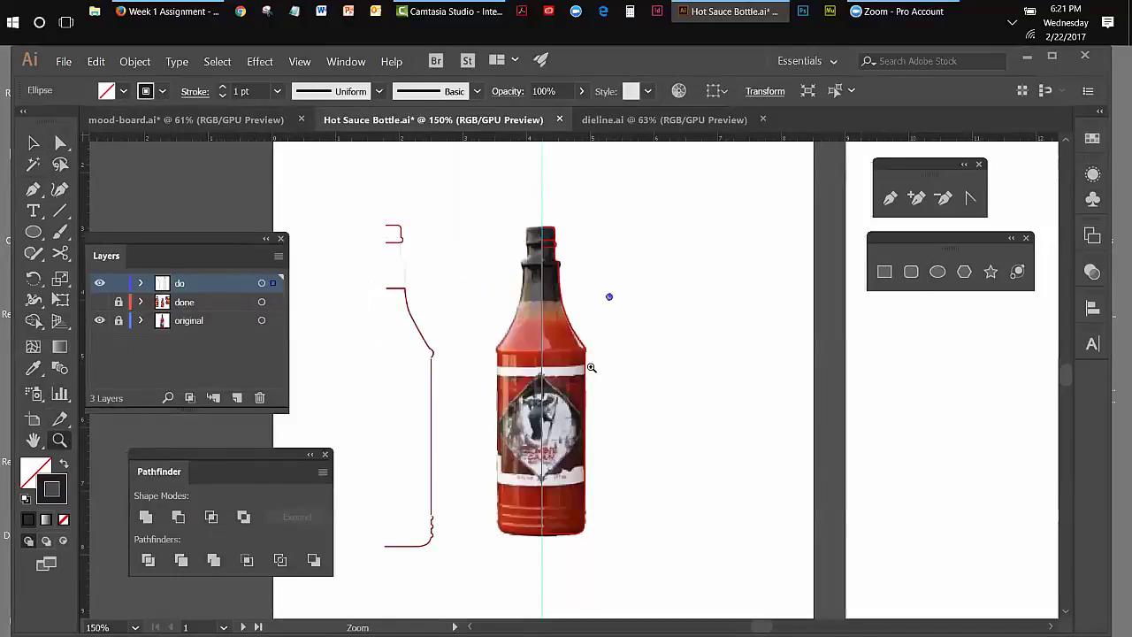
{"action": "left_click", "coordinate": [591, 367]}
{"action": "key", "text": "v"}
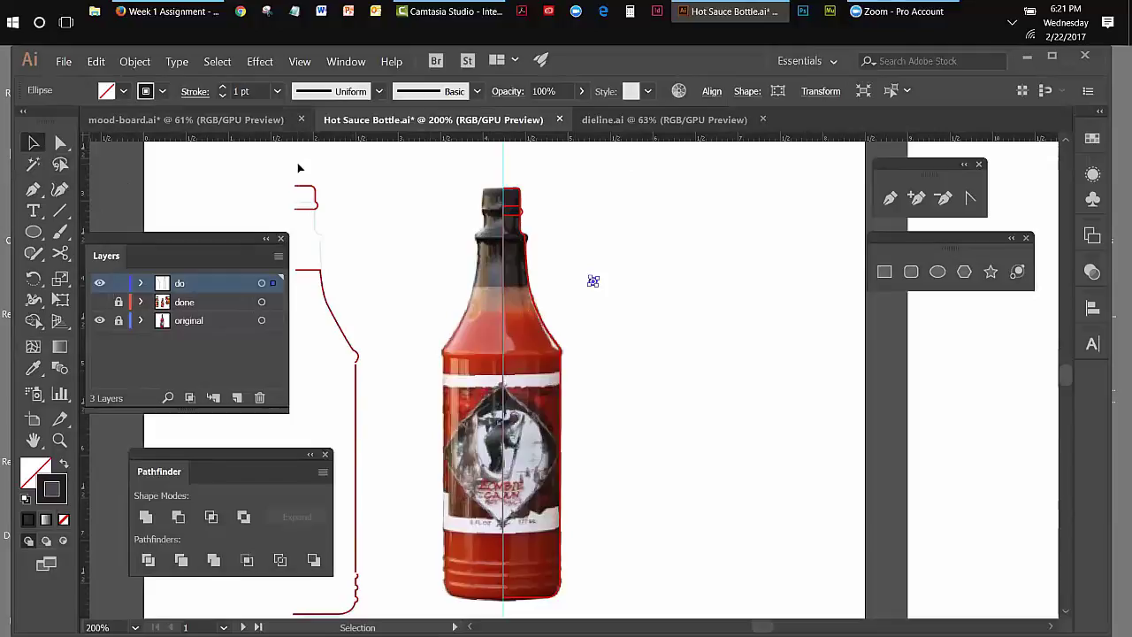
{"action": "left_click", "coordinate": [299, 61]}
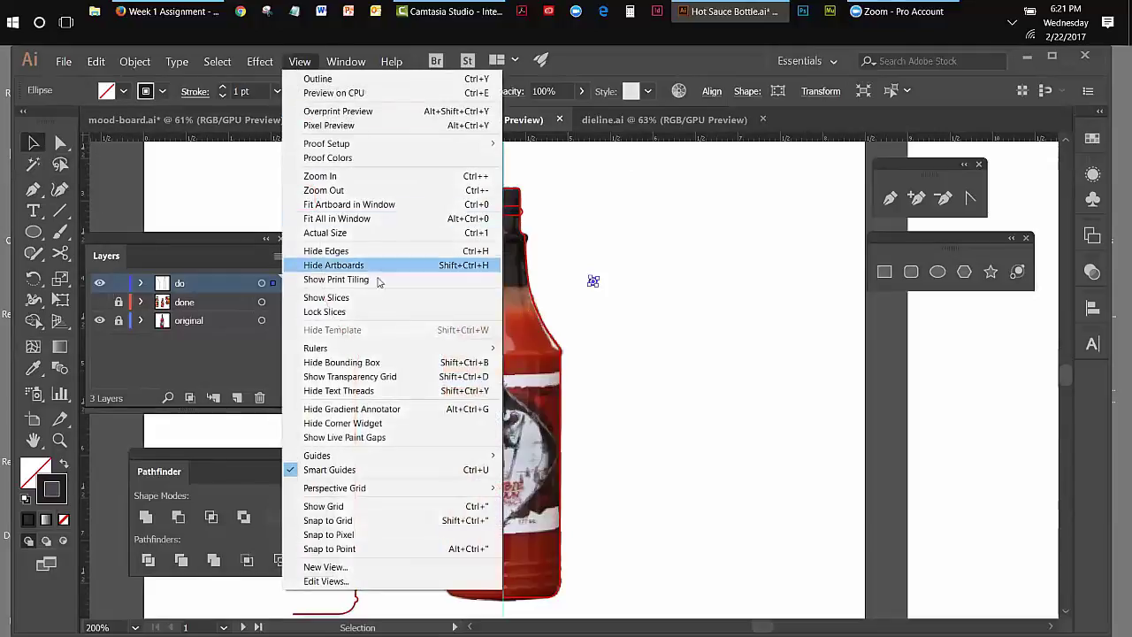
{"action": "left_click", "coordinate": [370, 364]}
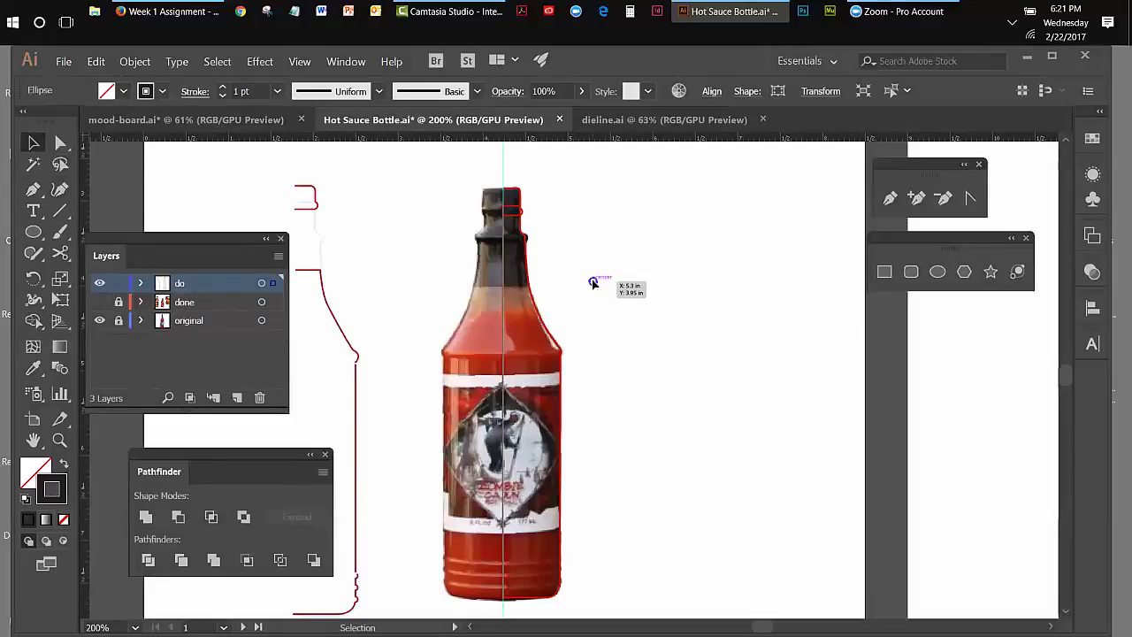
{"action": "left_click_drag", "start_coordinate": [593, 282], "coordinate": [557, 352]}
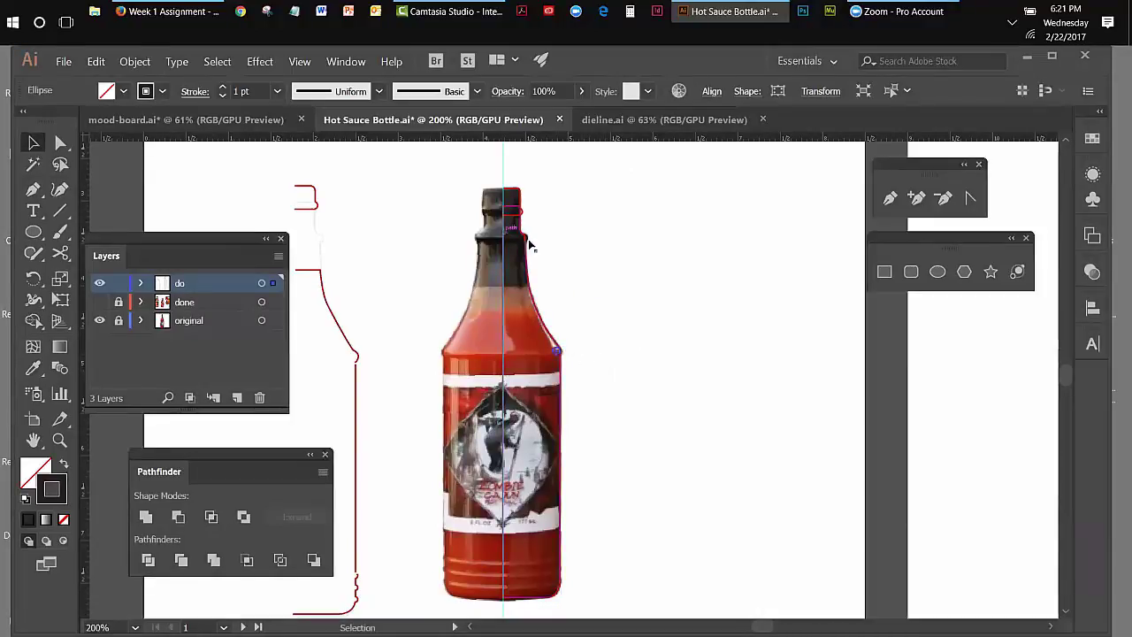
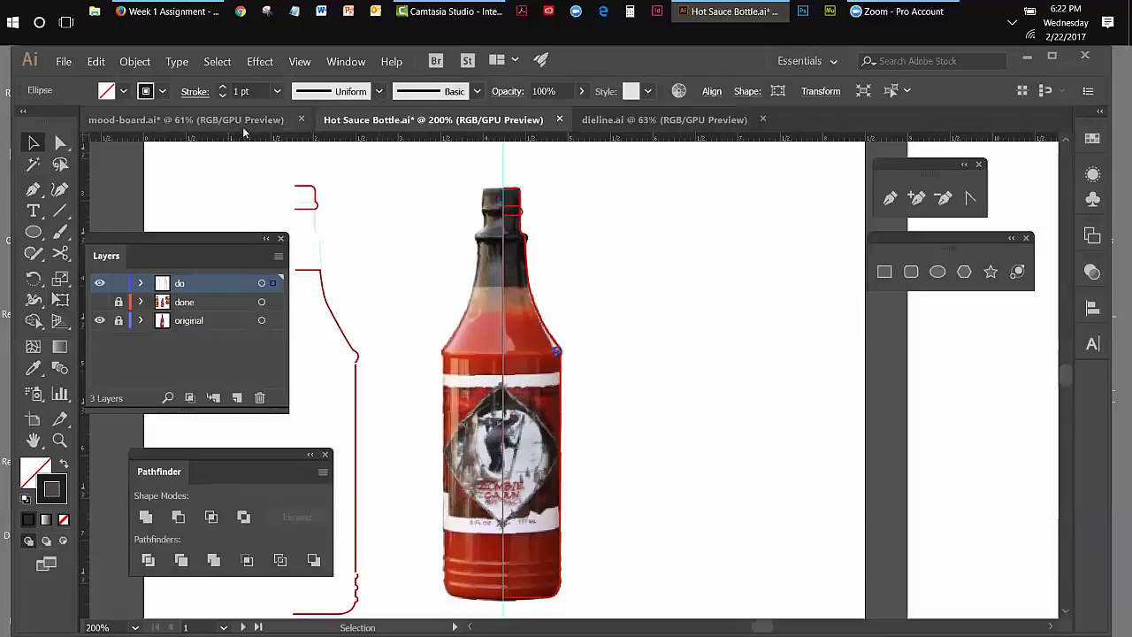
Deselect the marker circle and hide the bounding box.
{"action": "left_click", "coordinate": [331, 191]}
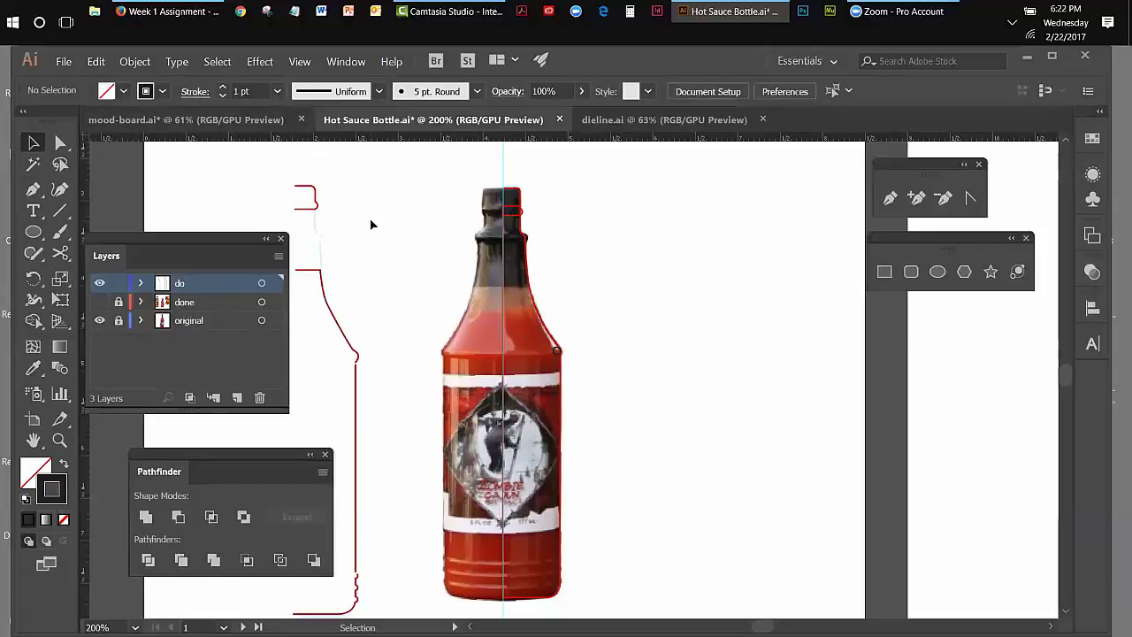
{"action": "left_click", "coordinate": [291, 64]}
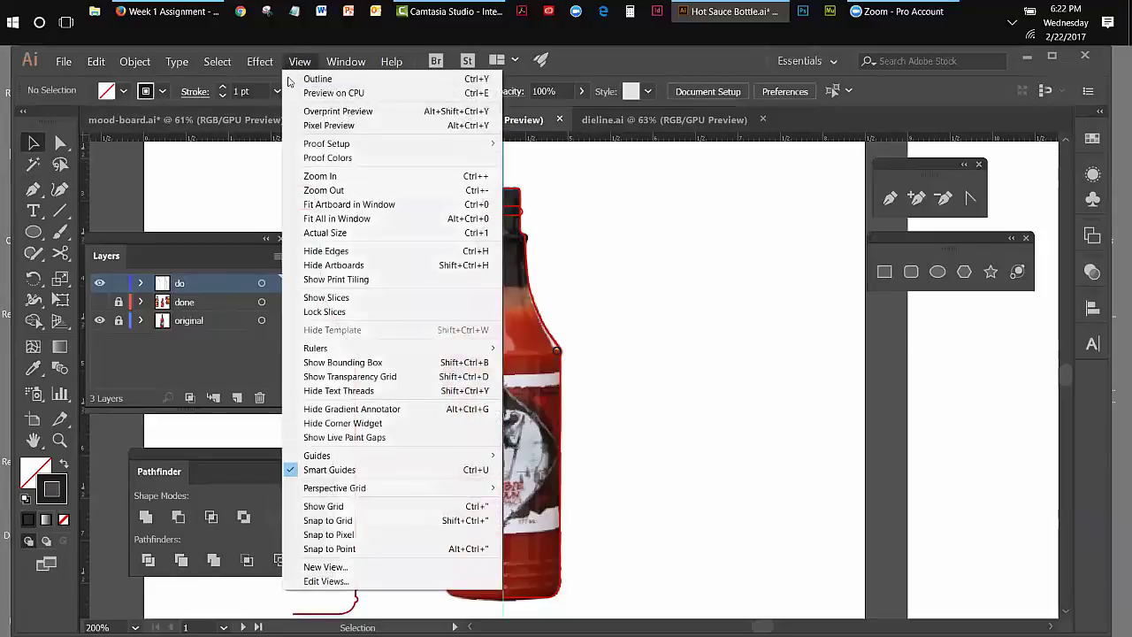
{"action": "left_click", "coordinate": [376, 367]}
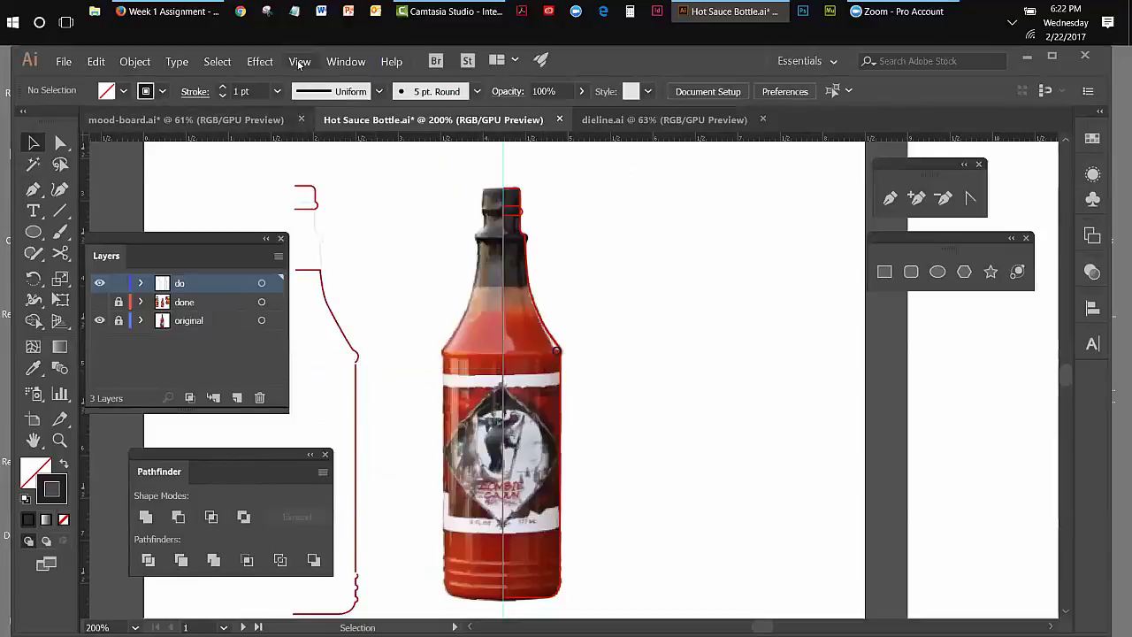
{"action": "left_click", "coordinate": [299, 62]}
{"action": "left_click", "coordinate": [336, 366]}
Hide the 'original' photo layer, select the shoulder marker circle and zoom toward it.
{"action": "left_click", "coordinate": [99, 320]}
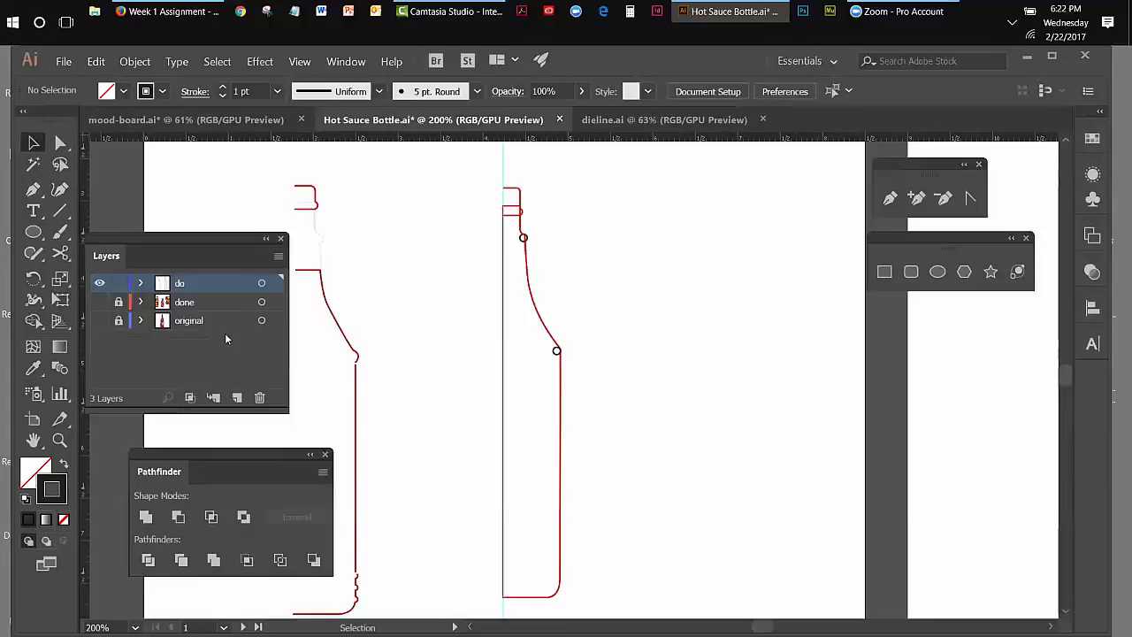
{"action": "left_click", "coordinate": [557, 352]}
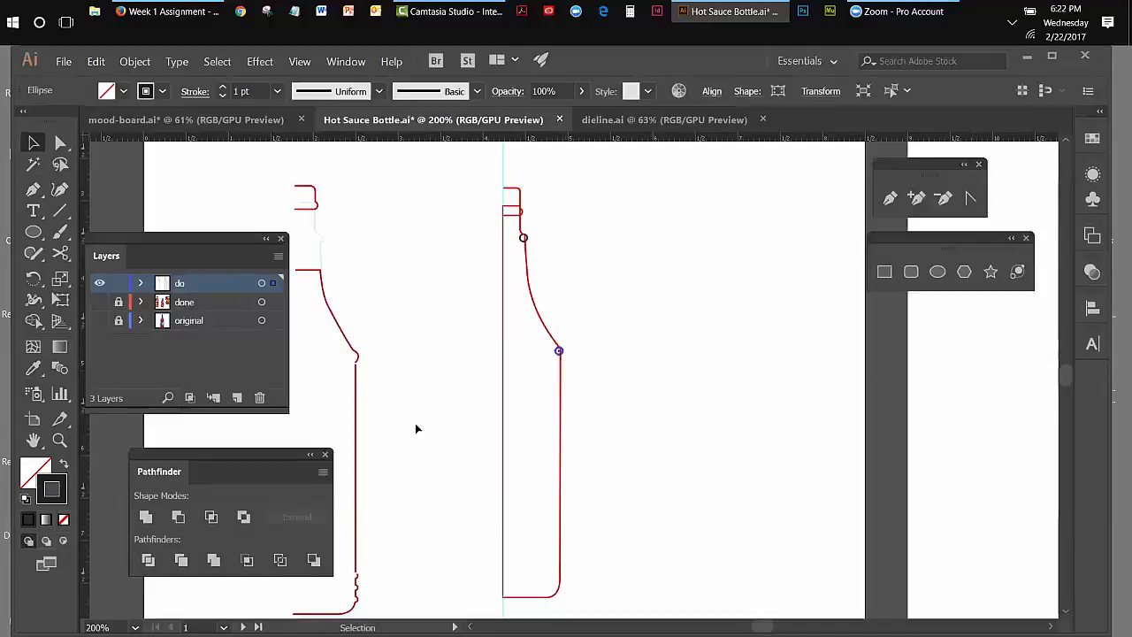
{"action": "left_click", "coordinate": [59, 440]}
Zoom in further and nudge the shoulder marker circle one step down onto the anchor.
{"action": "left_click", "coordinate": [561, 355]}
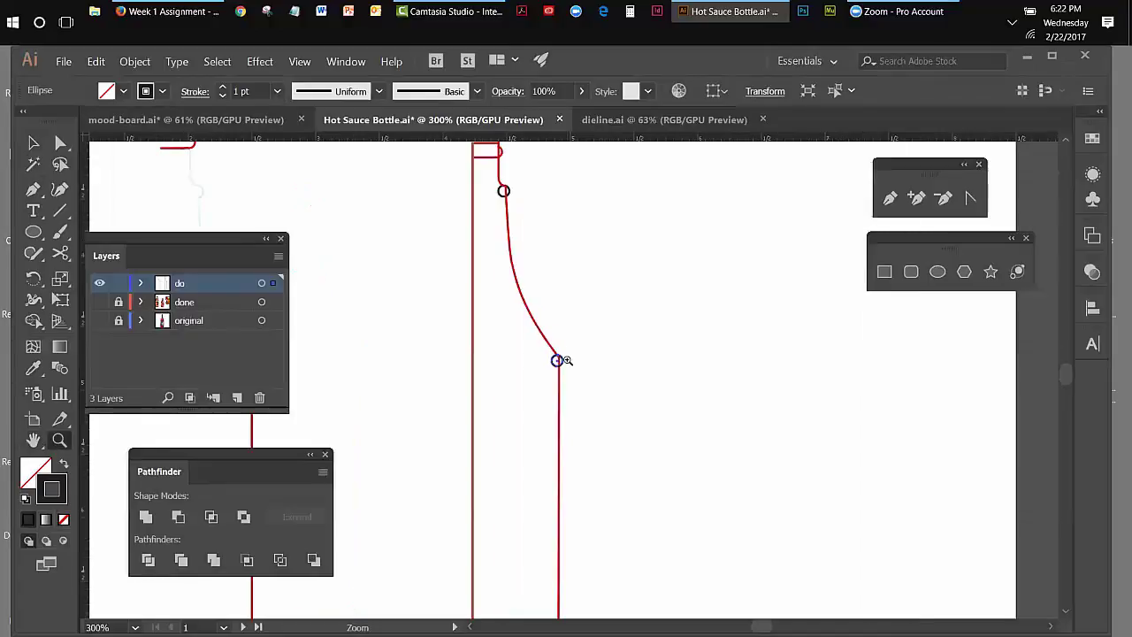
{"action": "left_click", "coordinate": [35, 143]}
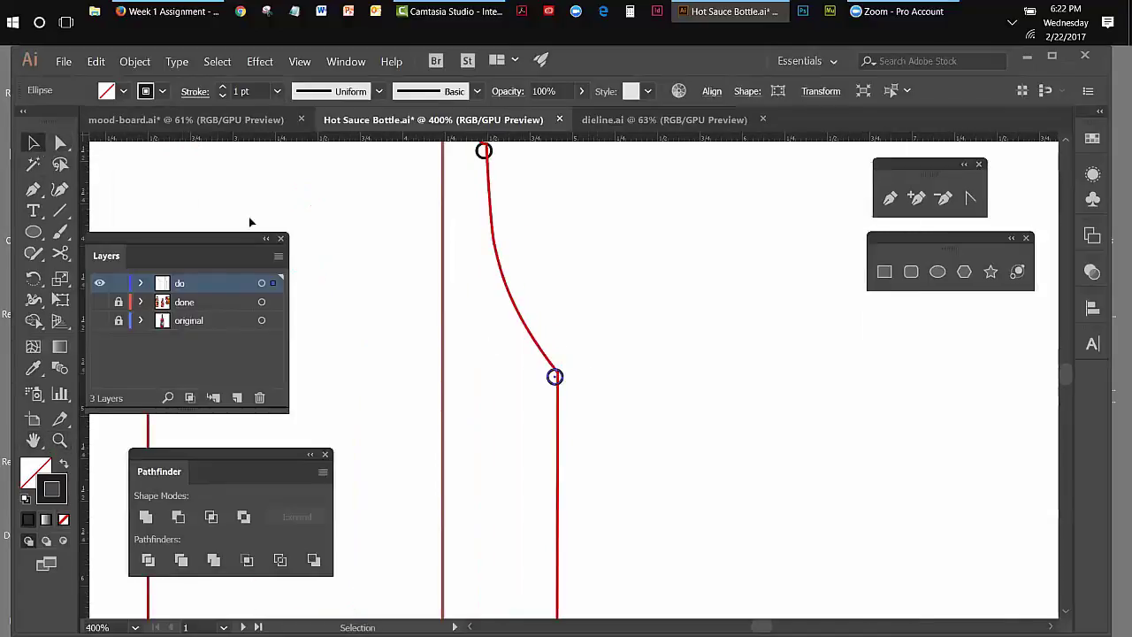
{"action": "left_click", "coordinate": [777, 345]}
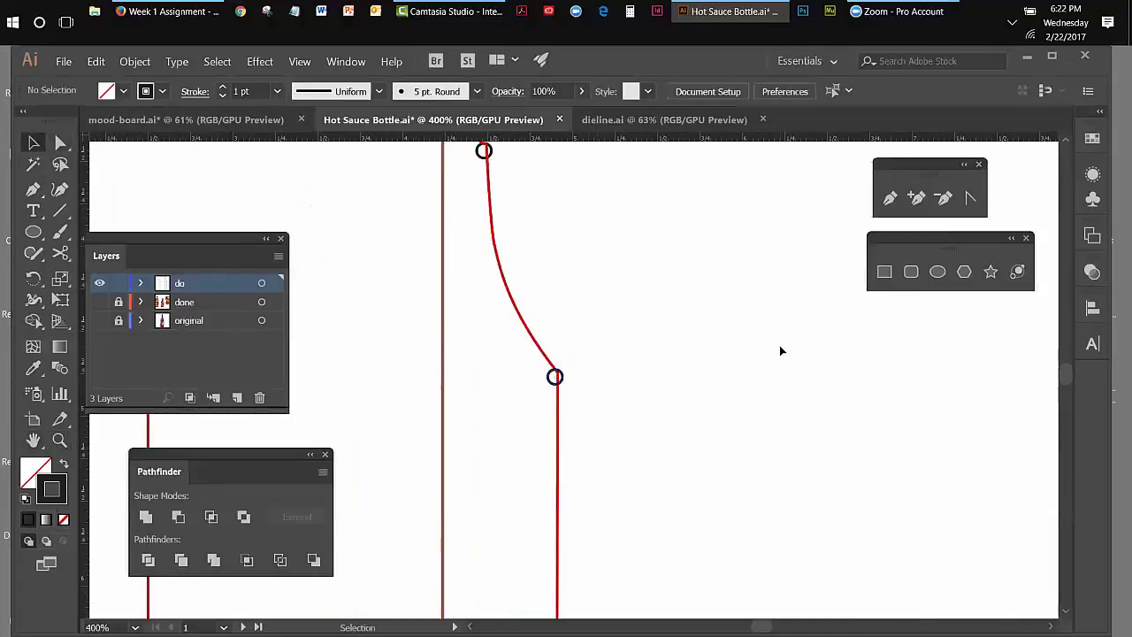
{"action": "left_click", "coordinate": [559, 378]}
{"action": "key", "text": "Down"}
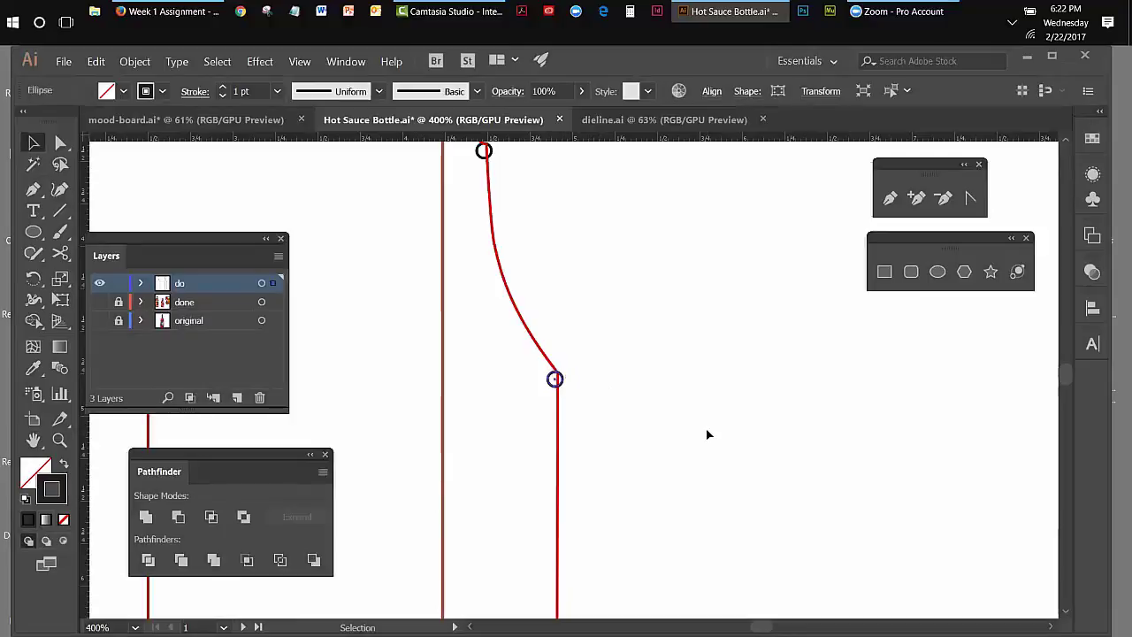
{"action": "left_click", "coordinate": [707, 434]}
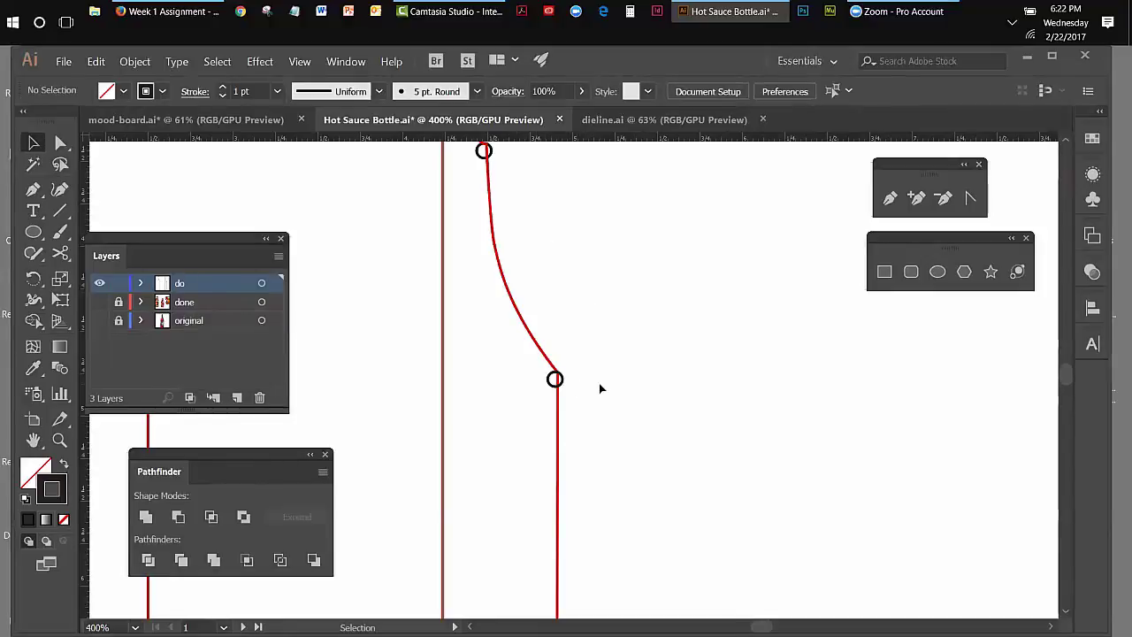
Copy the small marker circle at the lower anchor.
{"action": "left_click", "coordinate": [555, 378]}
{"action": "left_click", "coordinate": [95, 61]}
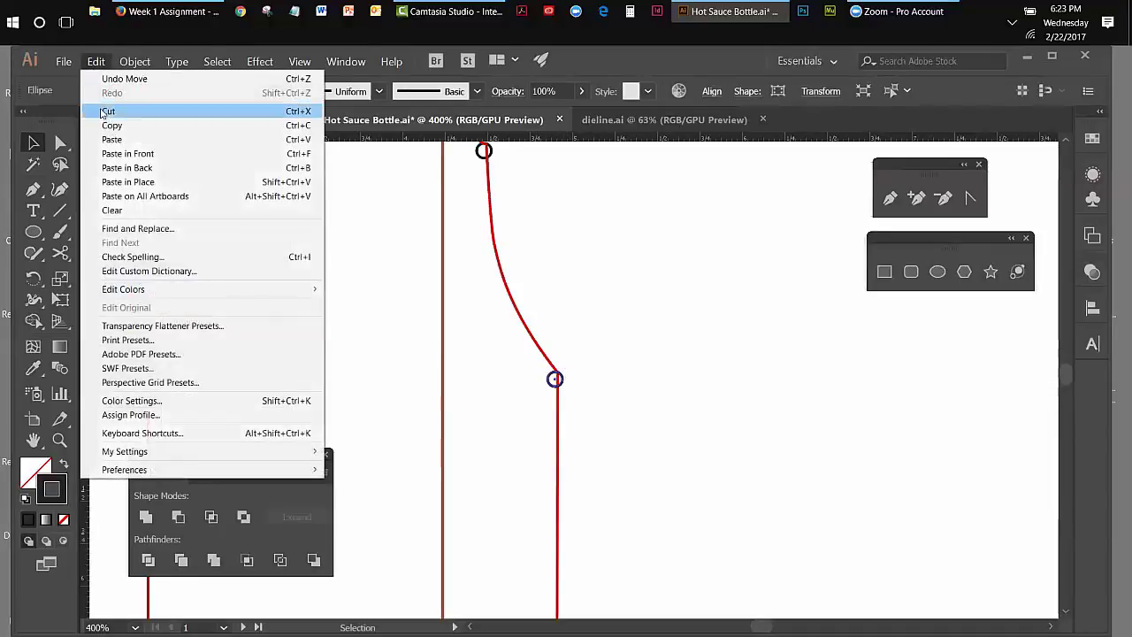
{"action": "left_click", "coordinate": [107, 127]}
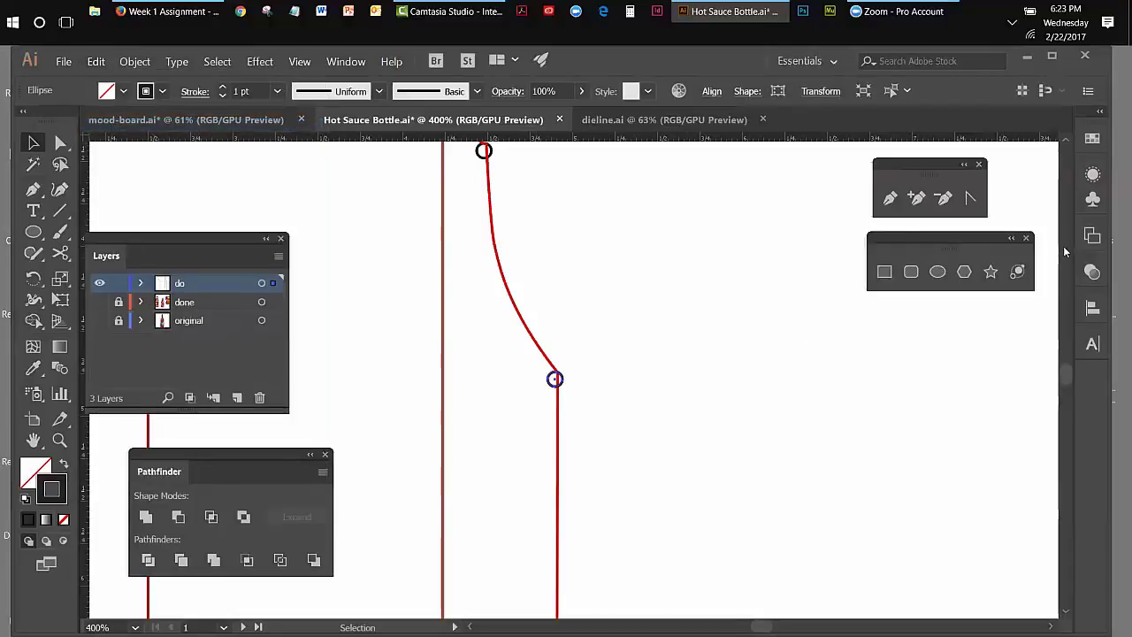
Show the bottle photo again, scroll down, and paste the circle copy in back.
{"action": "left_click", "coordinate": [99, 320]}
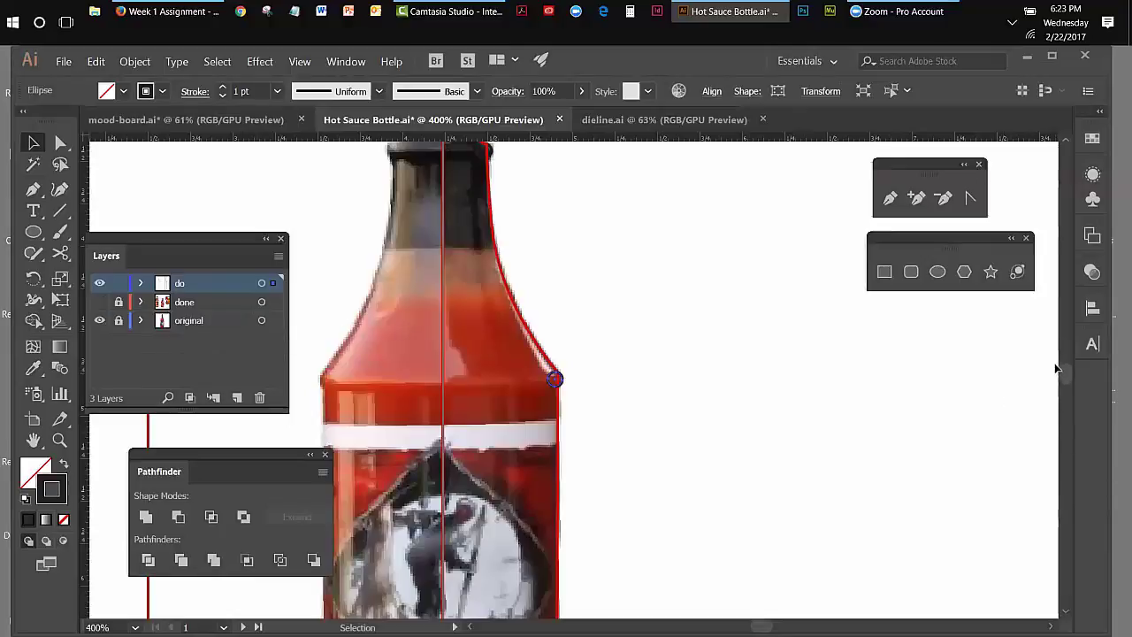
{"action": "scroll", "coordinate": [1061, 372], "scroll_direction": "down", "scroll_amount": 5}
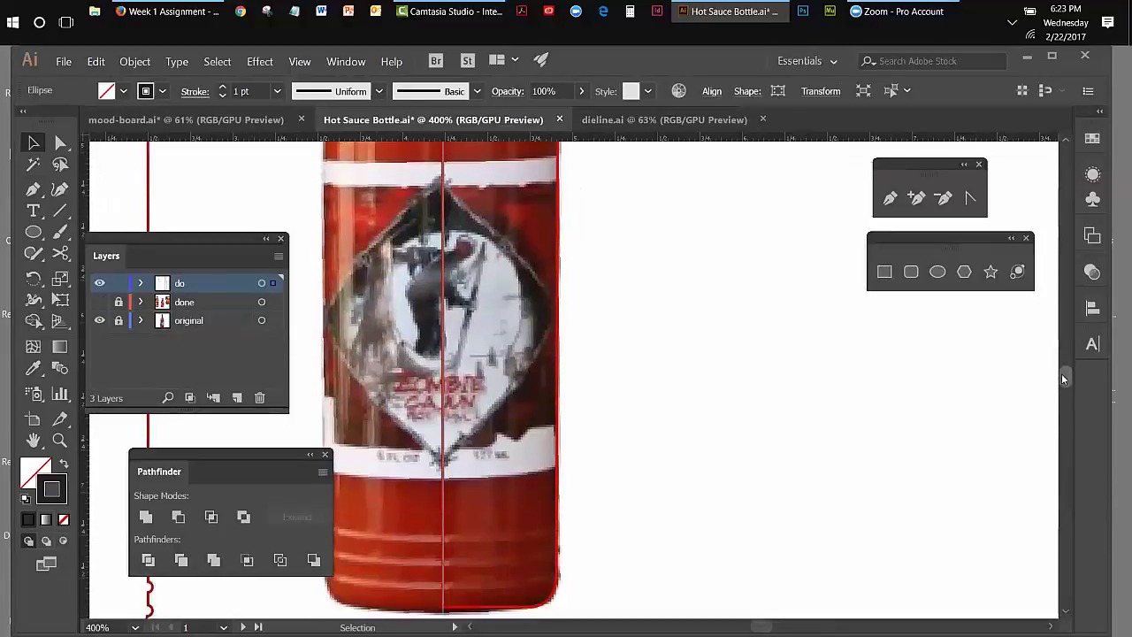
{"action": "scroll", "coordinate": [1063, 379], "scroll_direction": "down", "scroll_amount": 1}
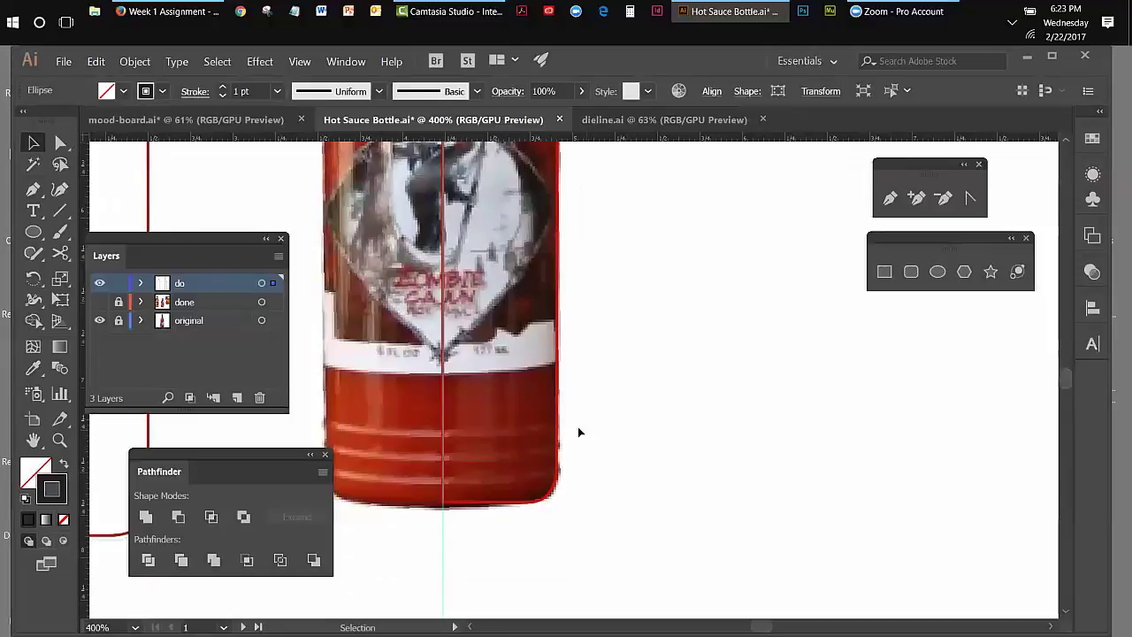
{"action": "left_click", "coordinate": [96, 62]}
{"action": "left_click", "coordinate": [119, 171]}
Paste another circle copy in place, nudge it down the right edge, and hide the photo.
{"action": "left_click", "coordinate": [95, 61]}
{"action": "left_click", "coordinate": [115, 124]}
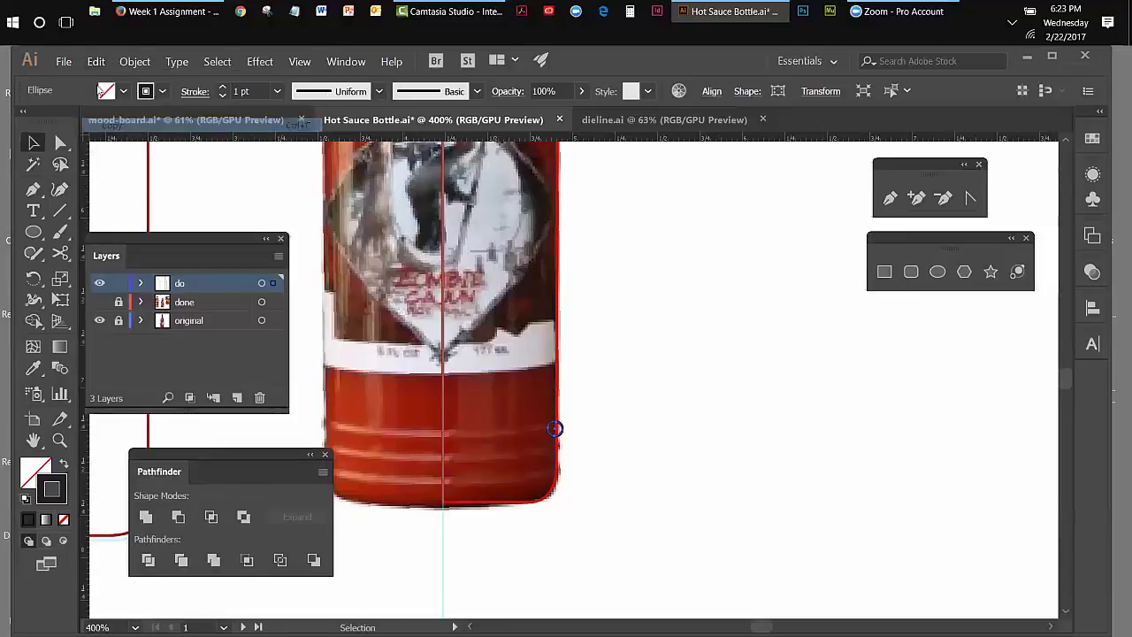
{"action": "left_click", "coordinate": [95, 61]}
{"action": "left_click", "coordinate": [119, 181]}
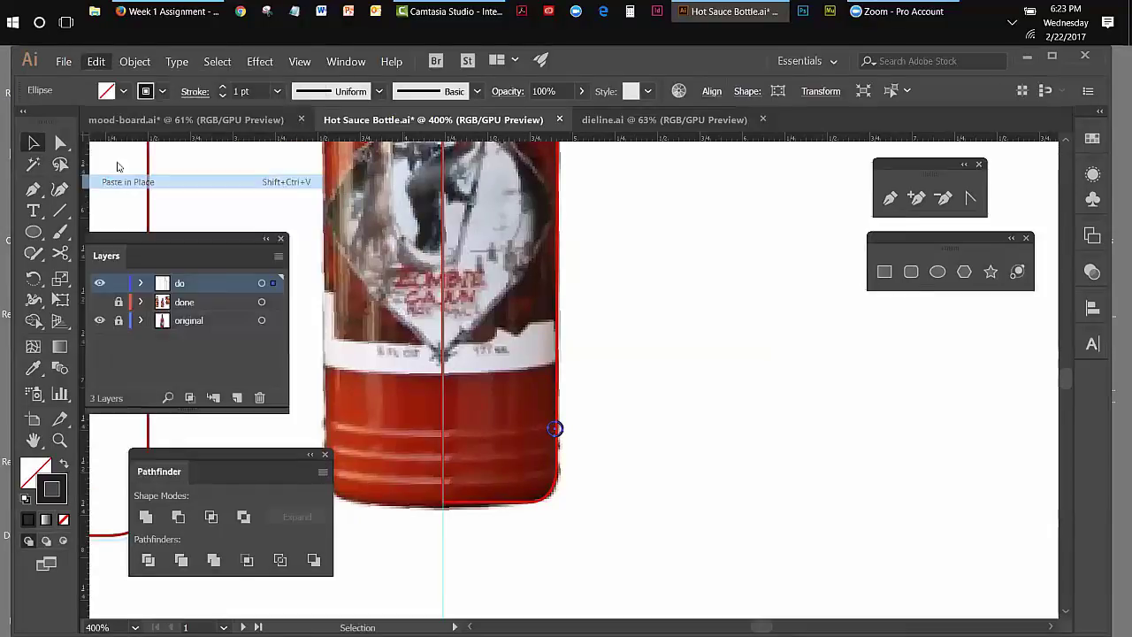
{"action": "key", "text": "Down"}
{"action": "key", "text": "Down"}
{"action": "key", "text": "Down"}
{"action": "key", "text": "Down"}
{"action": "key", "text": "Down"}
{"action": "key", "text": "Down"}
{"action": "key", "text": "Down"}
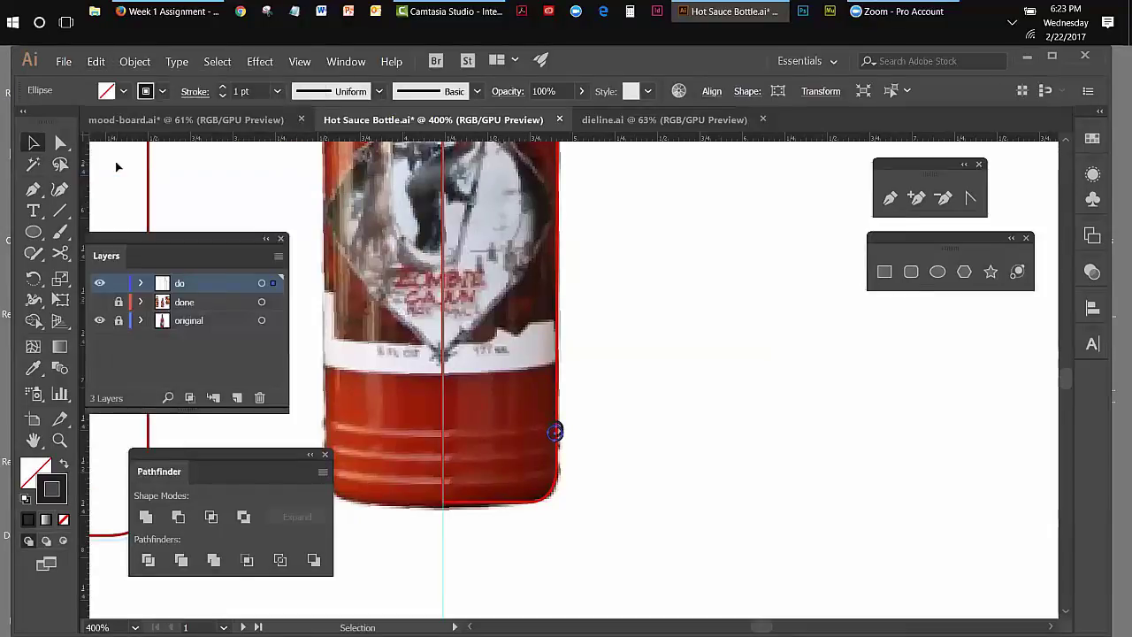
{"action": "key", "text": "Down"}
{"action": "key", "text": "Down"}
{"action": "key", "text": "Down"}
{"action": "key", "text": "Down"}
{"action": "key", "text": "Up"}
{"action": "key", "text": "Up"}
{"action": "left_click", "coordinate": [247, 212]}
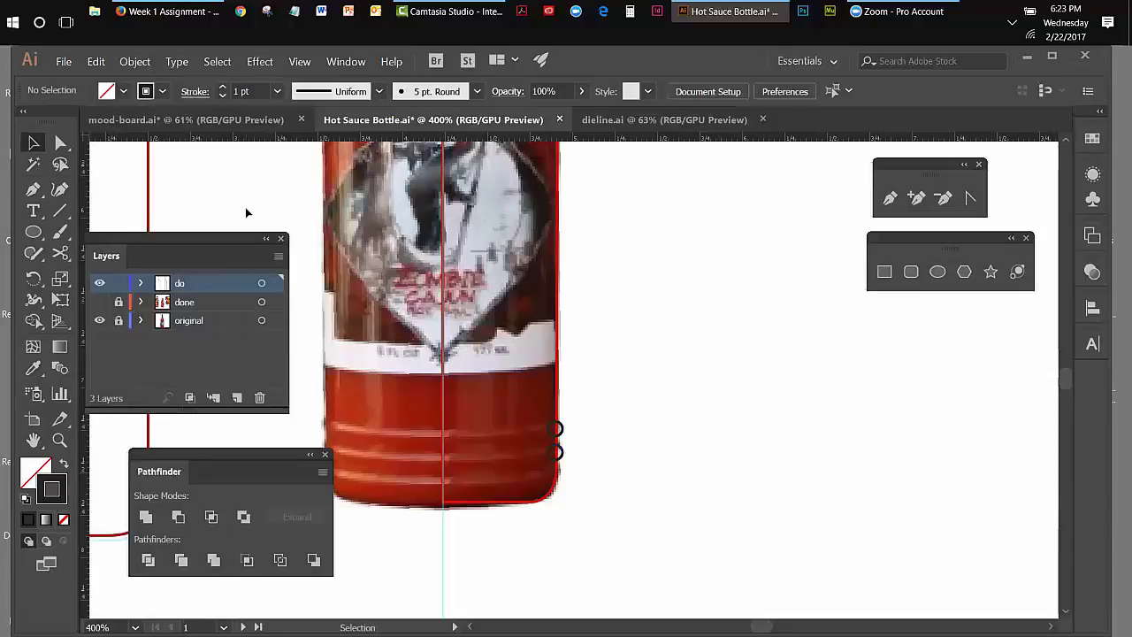
{"action": "left_click", "coordinate": [99, 321]}
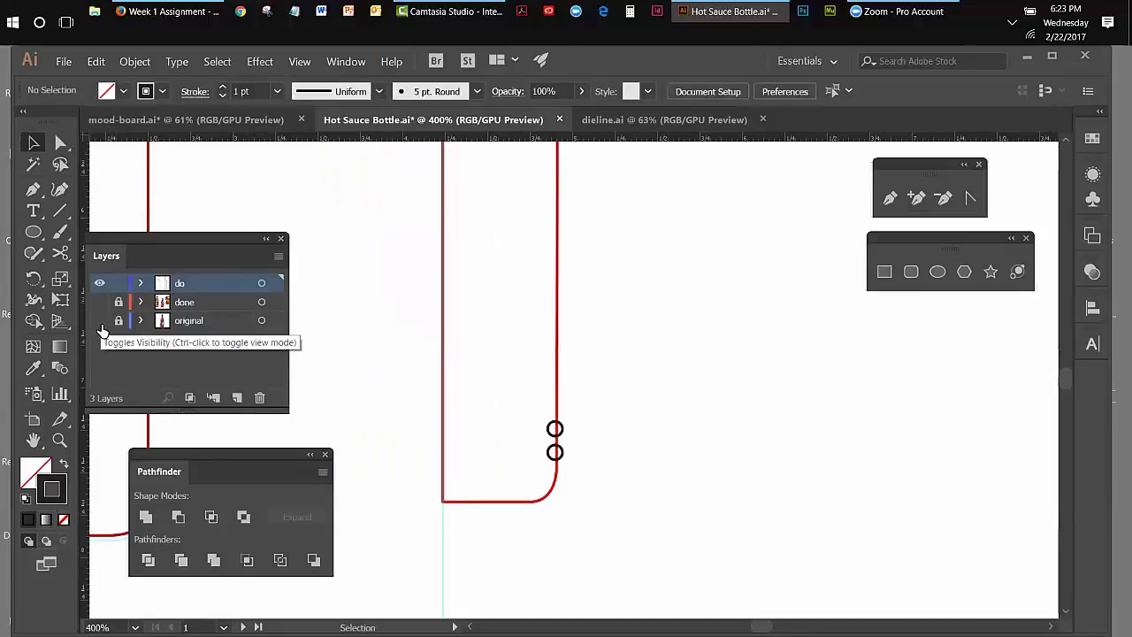
Zoom out two steps to show the whole right bottle outline.
{"action": "left_click", "coordinate": [308, 62]}
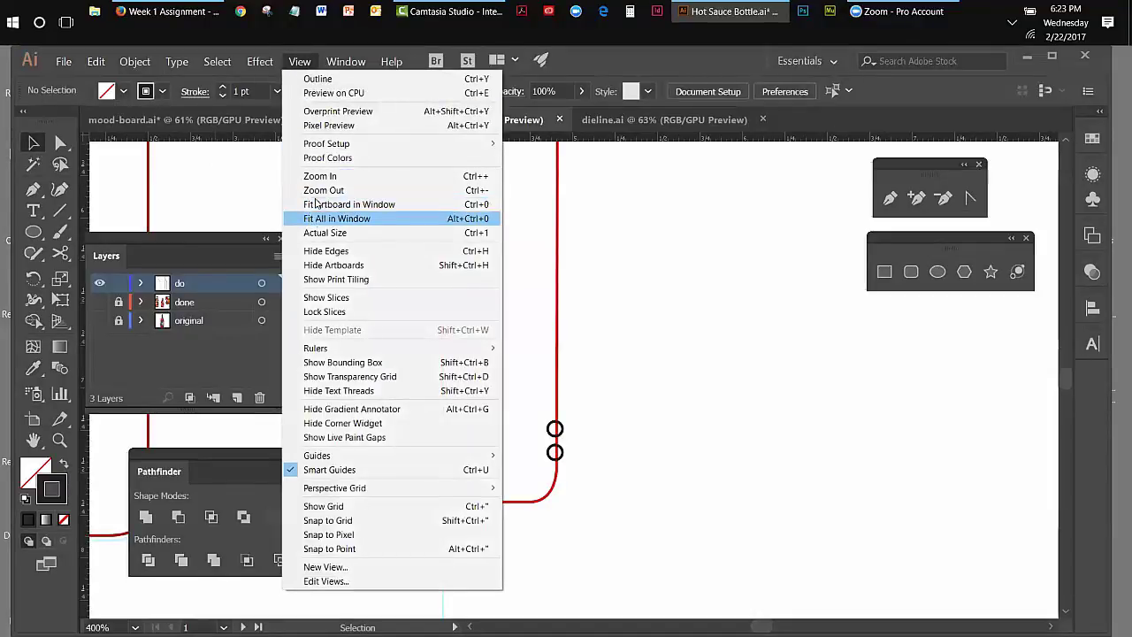
{"action": "left_click", "coordinate": [316, 192]}
{"action": "left_click", "coordinate": [308, 63]}
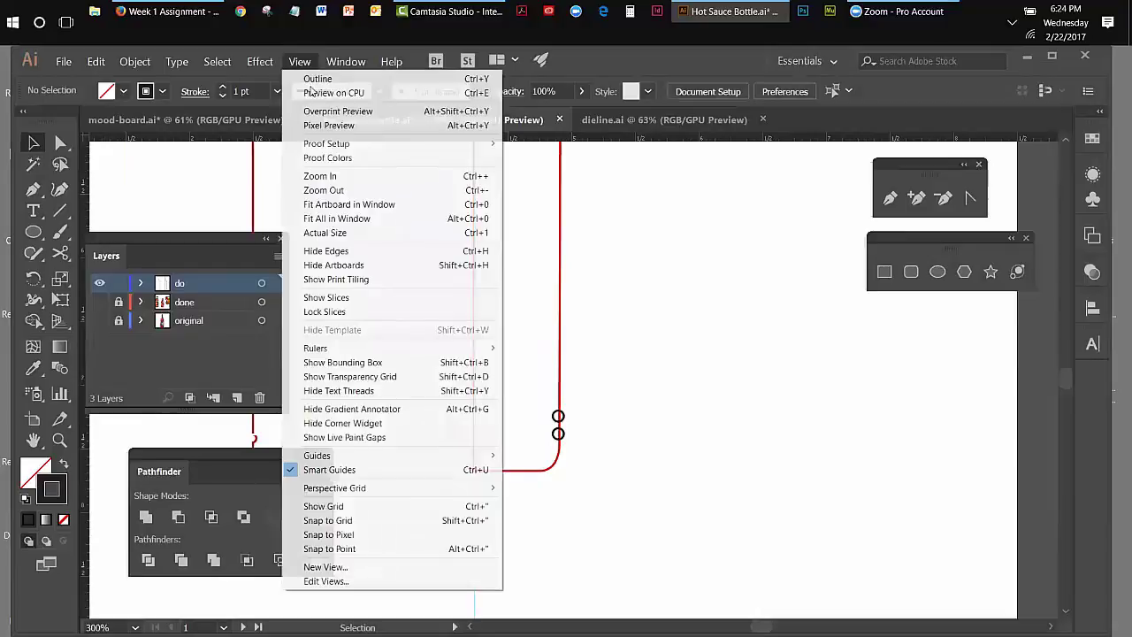
{"action": "left_click", "coordinate": [320, 190]}
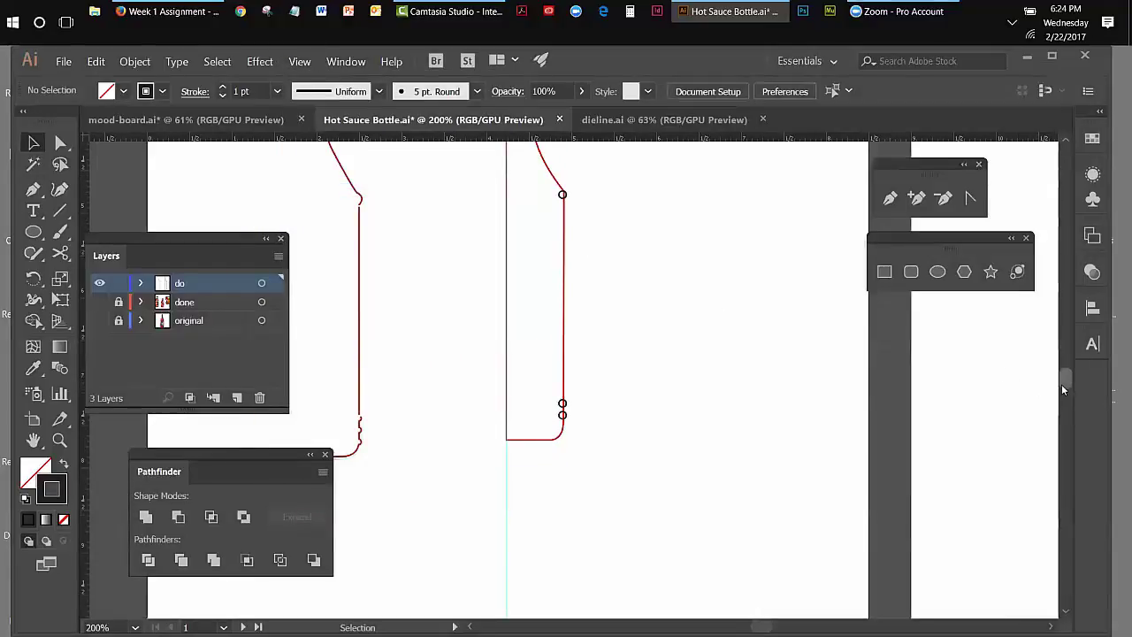
{"action": "left_click_drag", "start_coordinate": [1063, 381], "coordinate": [1064, 377]}
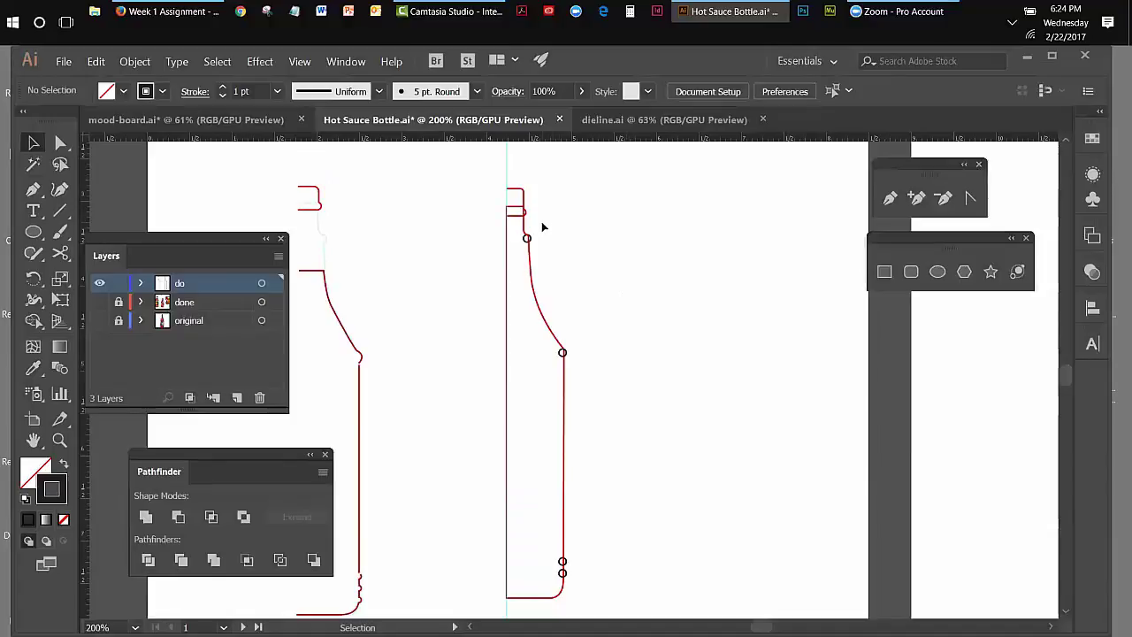
Marquee-select the right outline path together with its four marker circles.
{"action": "left_click_drag", "start_coordinate": [539, 223], "coordinate": [660, 384]}
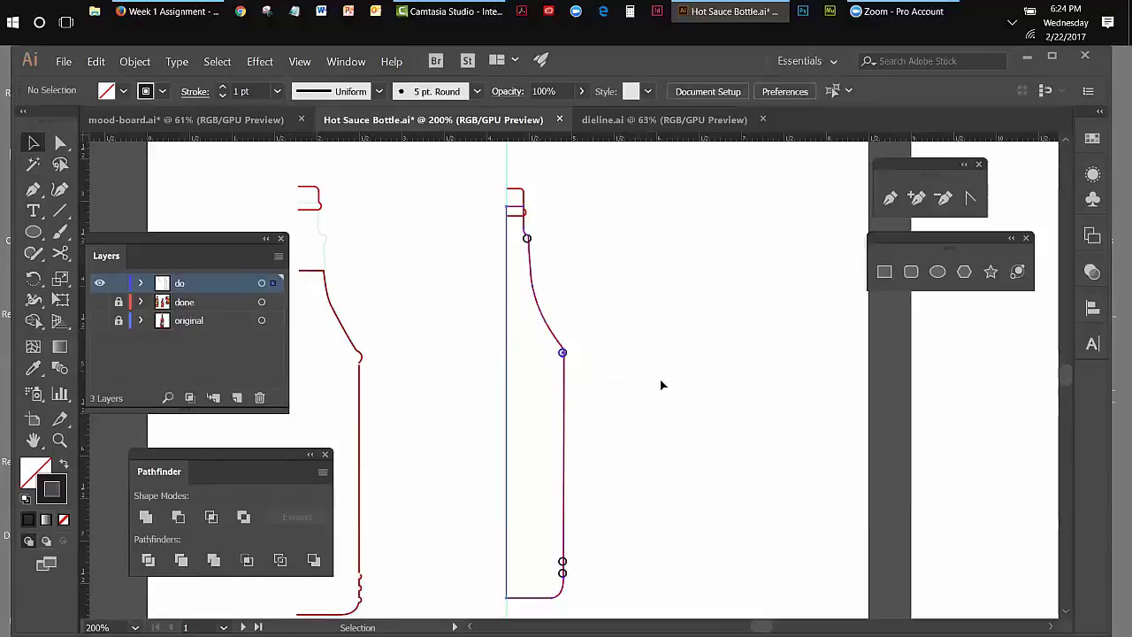
{"action": "left_click", "coordinate": [583, 252]}
{"action": "left_click_drag", "start_coordinate": [513, 228], "coordinate": [622, 593]}
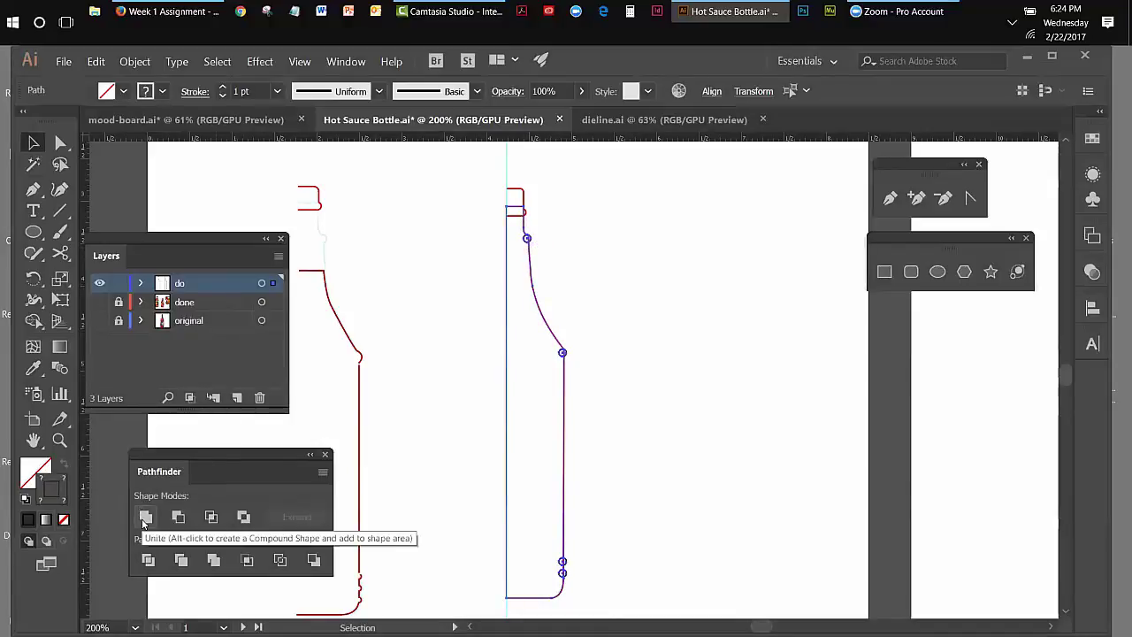
Unite the right outline and its marker circles with Pathfinder Unite, then deselect.
{"action": "left_click", "coordinate": [145, 519]}
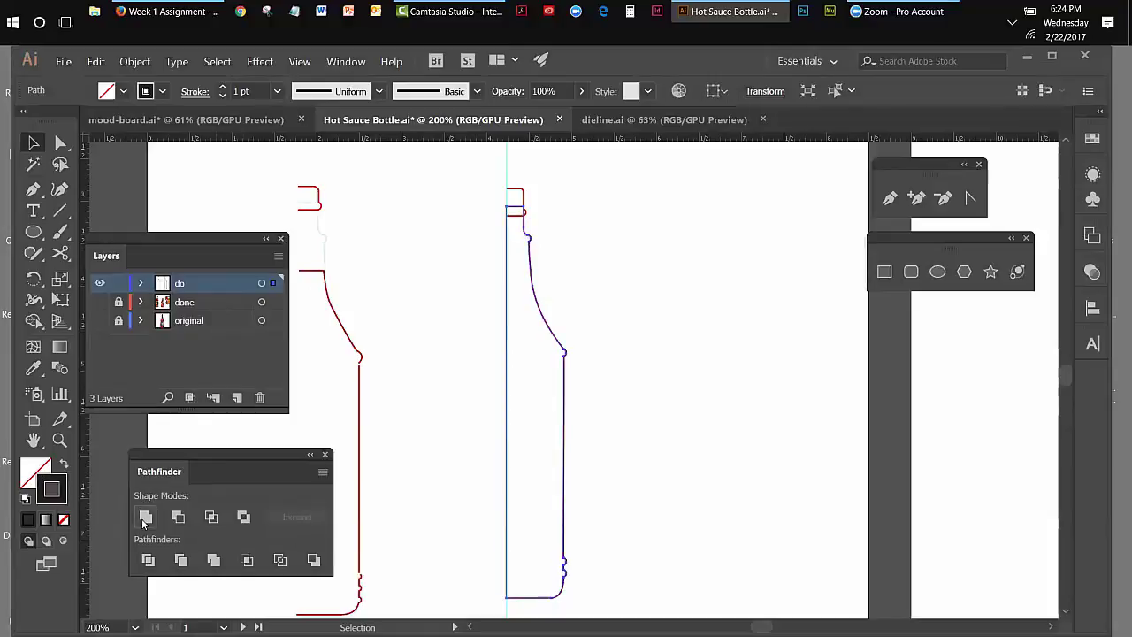
{"action": "left_click", "coordinate": [691, 396]}
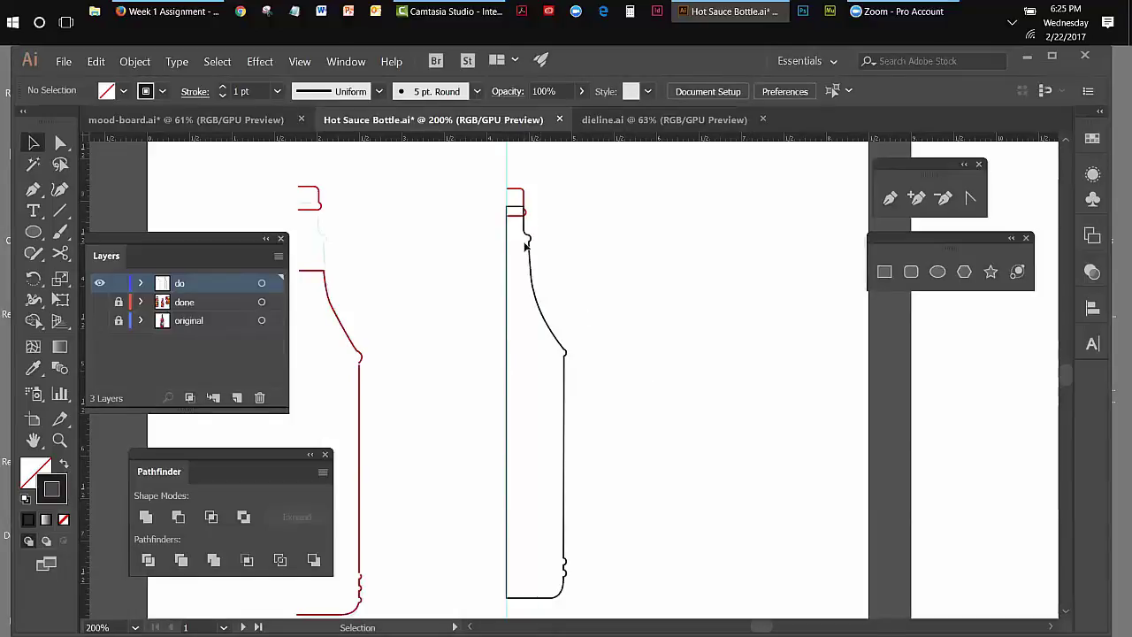
{"action": "left_click", "coordinate": [60, 253]}
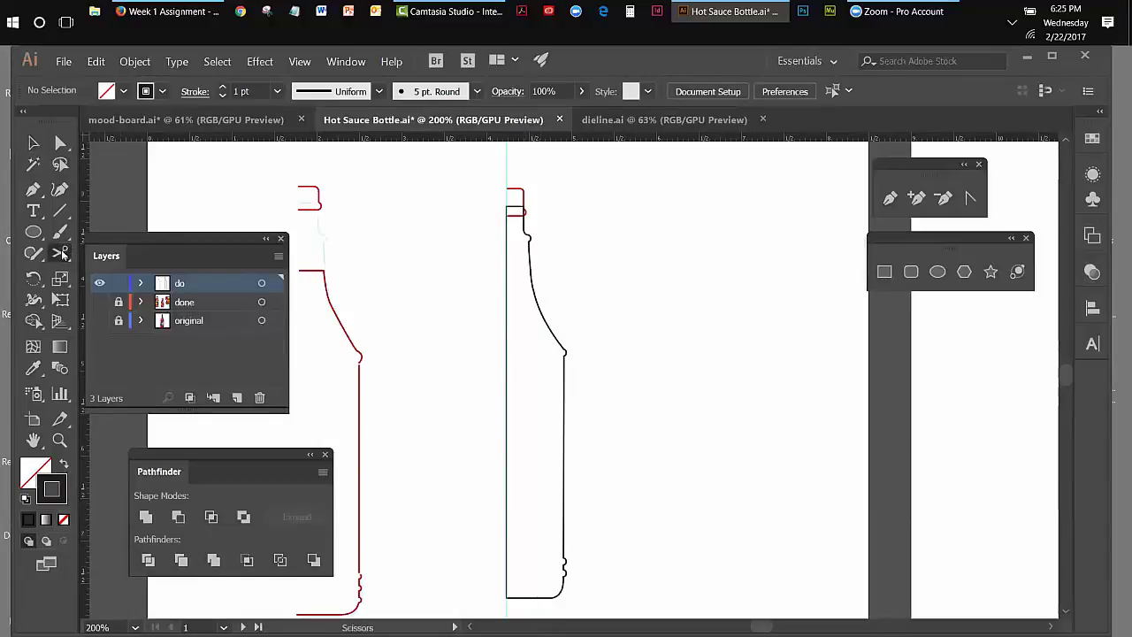
{"action": "left_click", "coordinate": [506, 597]}
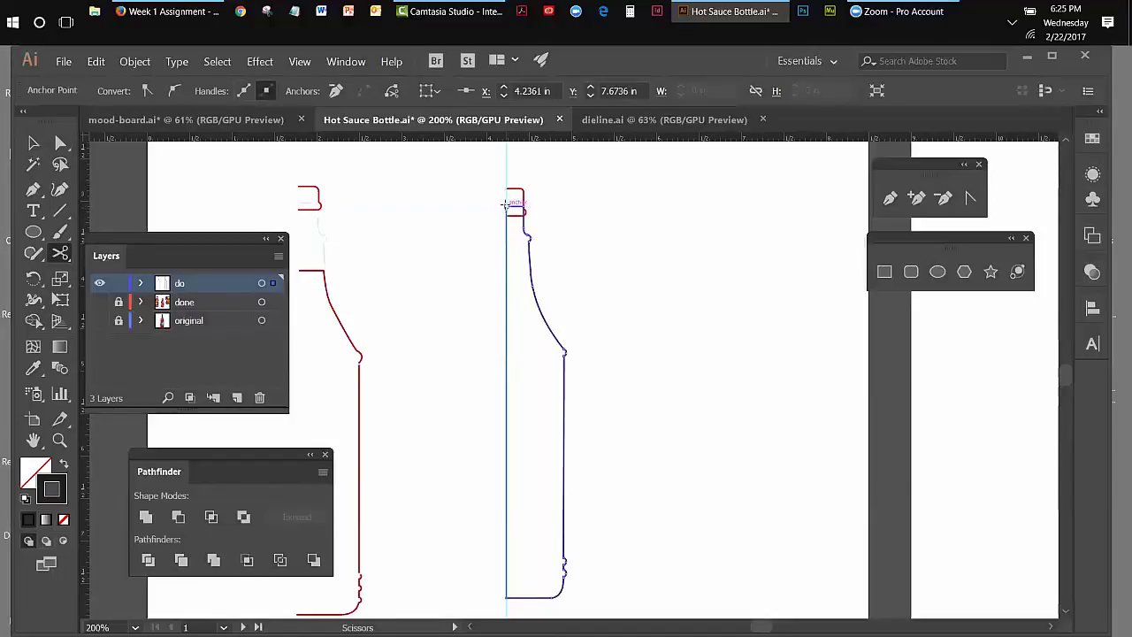
{"action": "left_click", "coordinate": [506, 205]}
{"action": "left_click", "coordinate": [35, 142]}
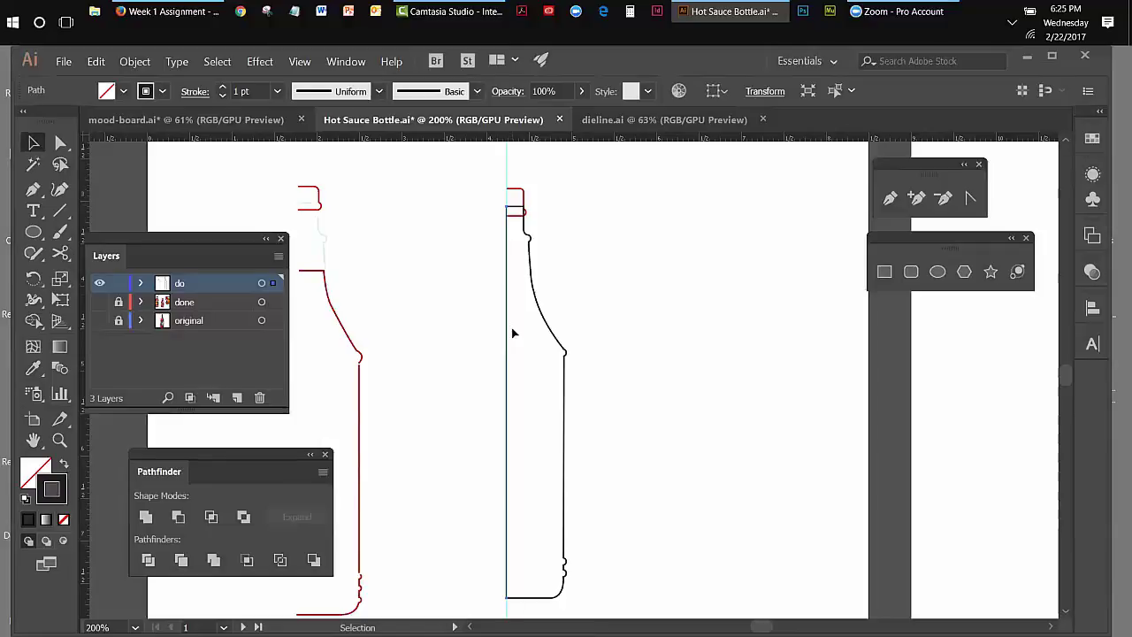
{"action": "left_click", "coordinate": [513, 333]}
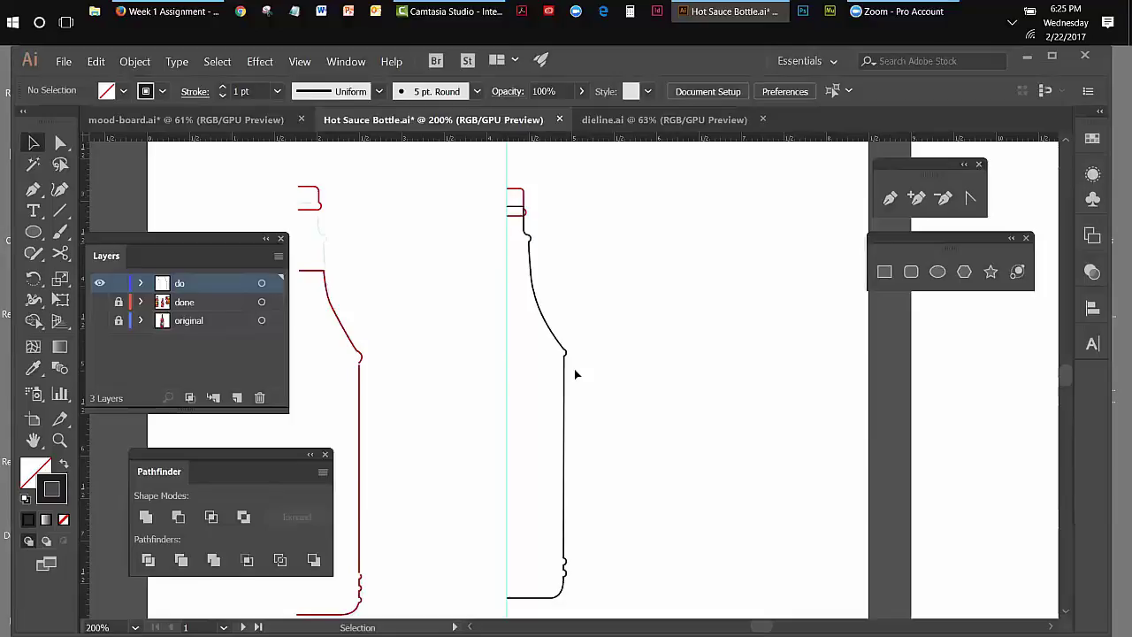
Set the bottle profile's stroke colour to light grey #d1d1d1.
{"action": "left_click", "coordinate": [545, 327]}
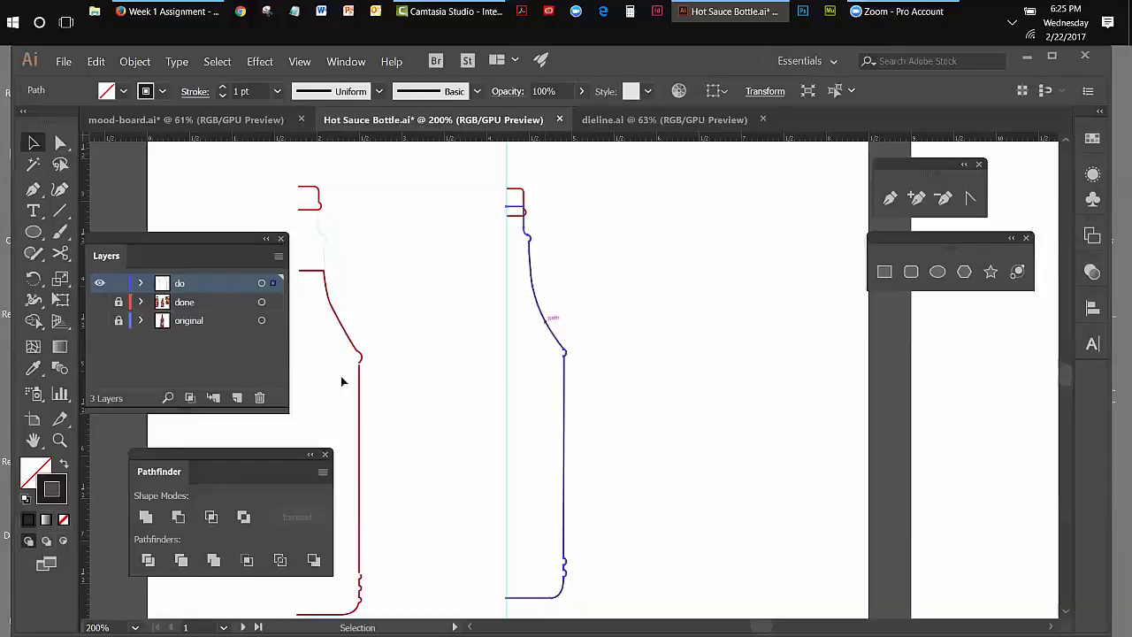
{"action": "double_click", "coordinate": [42, 502]}
{"action": "left_click_drag", "start_coordinate": [501, 297], "coordinate": [502, 271]}
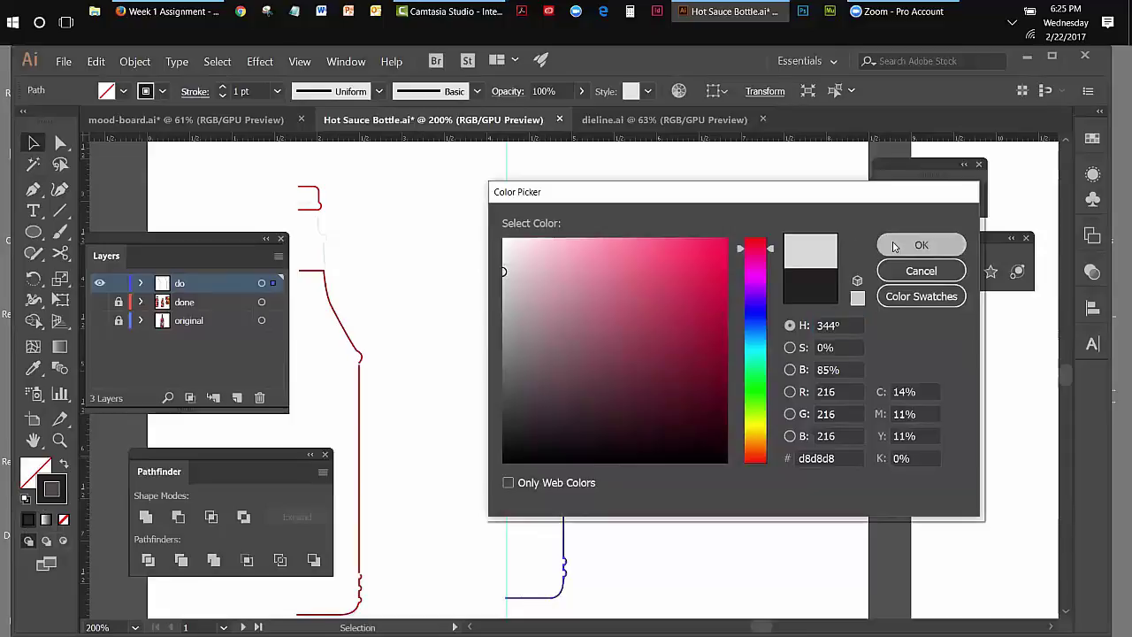
{"action": "left_click", "coordinate": [921, 245]}
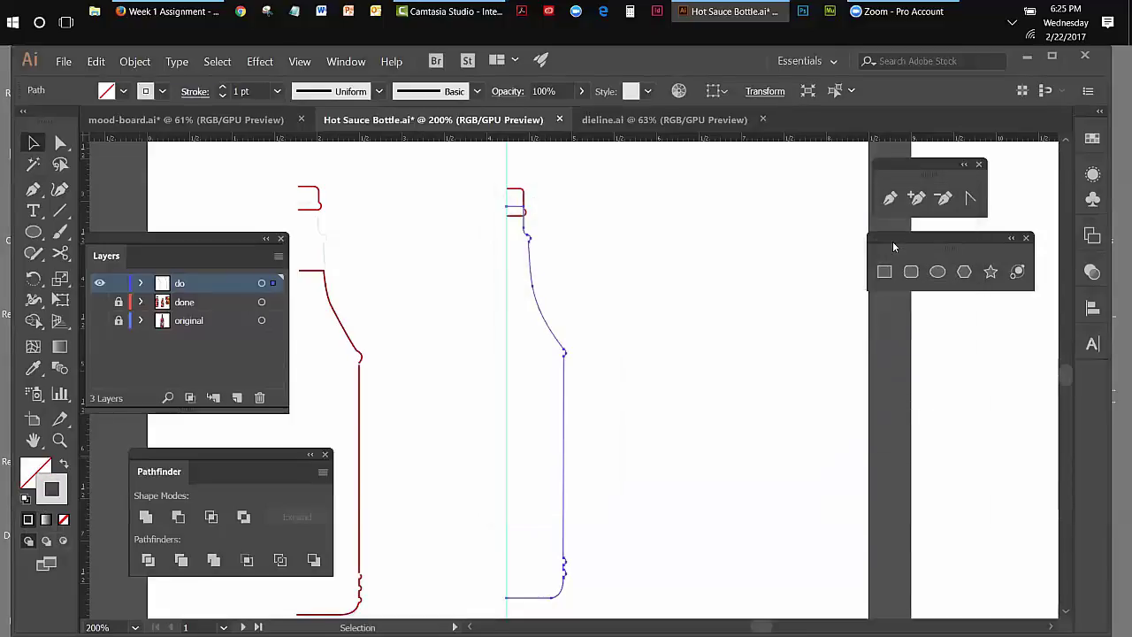
{"action": "left_click", "coordinate": [667, 312]}
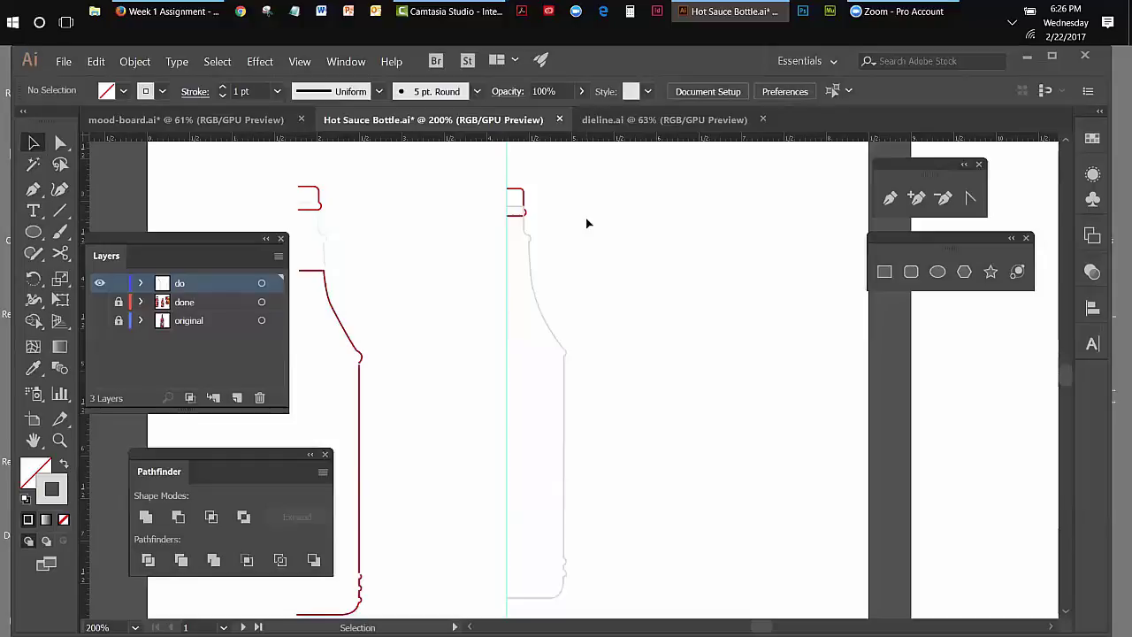
Select the red cap outline at the top of the bottle.
{"action": "left_click_drag", "start_coordinate": [536, 193], "coordinate": [517, 217]}
{"action": "left_click", "coordinate": [542, 264]}
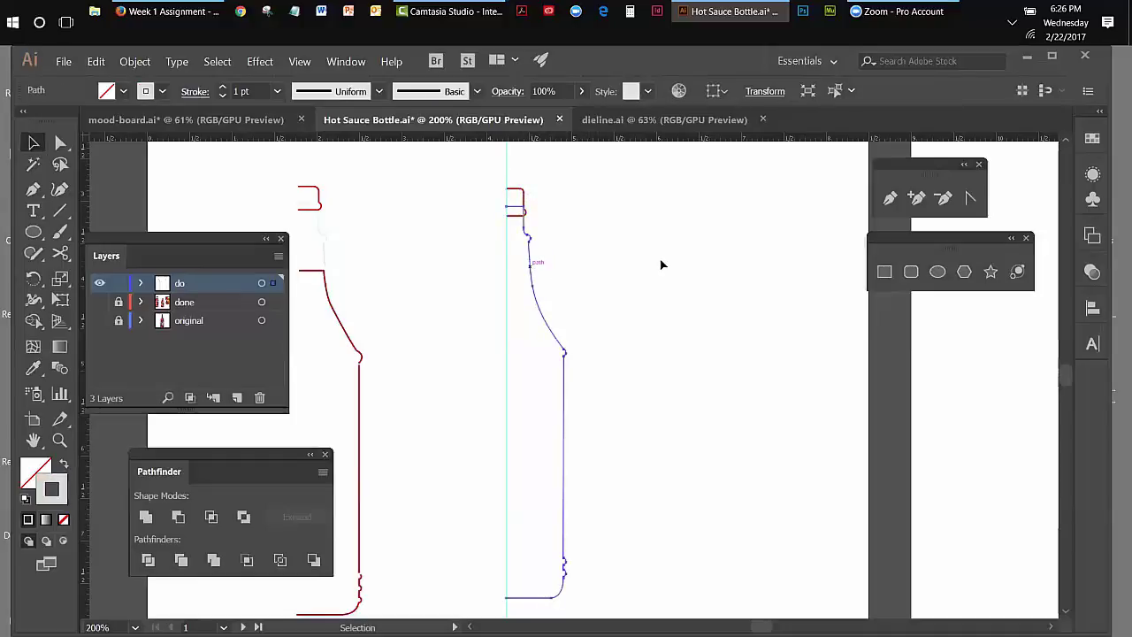
{"action": "left_click", "coordinate": [523, 197]}
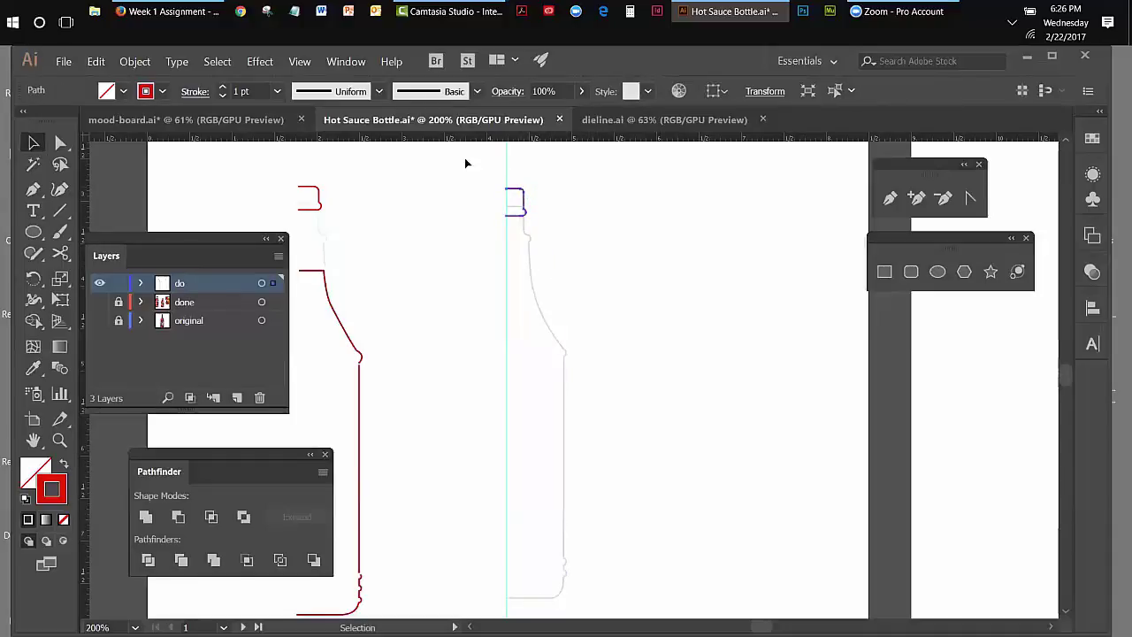
Bring the red cap outline to the front via Object > Arrange > Bring to Front.
{"action": "left_click", "coordinate": [126, 63]}
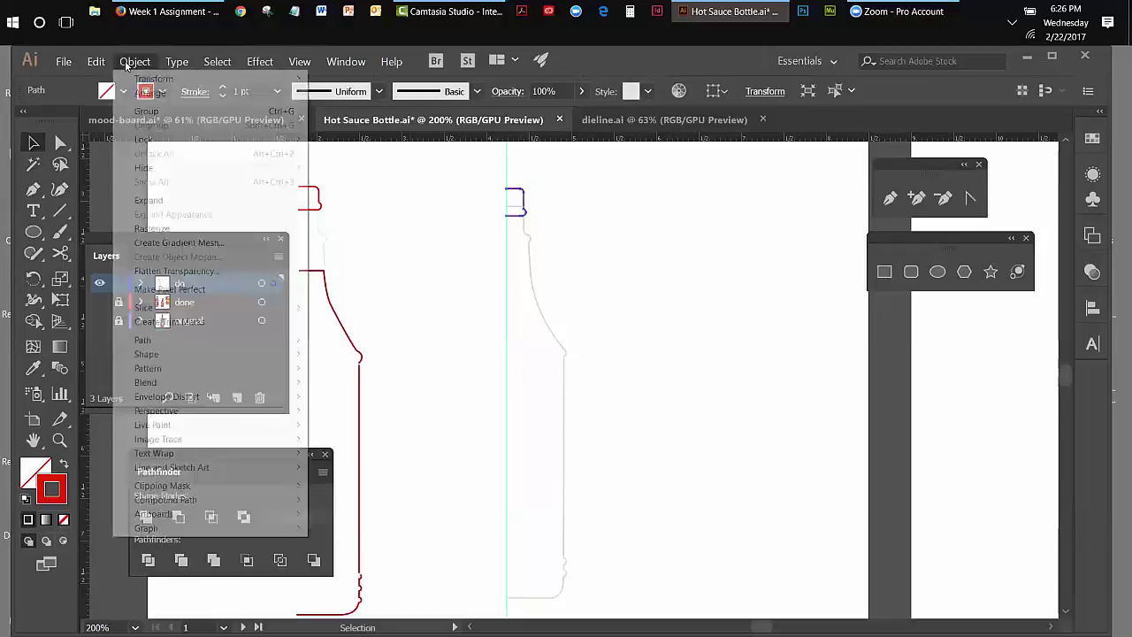
{"action": "mouse_move", "coordinate": [243, 95]}
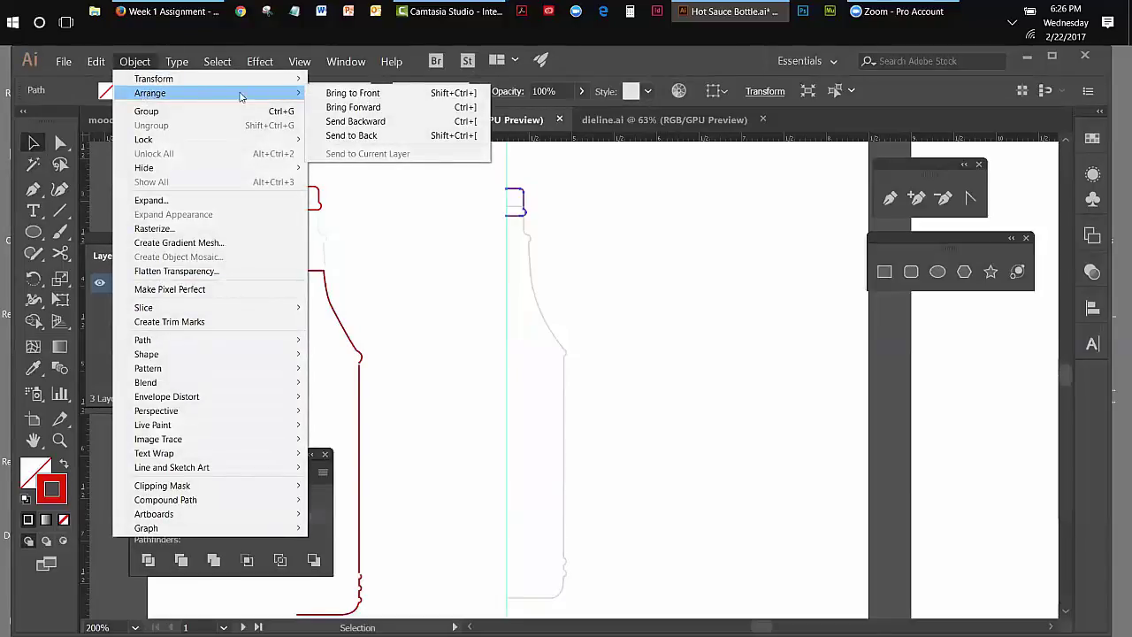
{"action": "left_click", "coordinate": [327, 97]}
{"action": "left_click", "coordinate": [601, 228]}
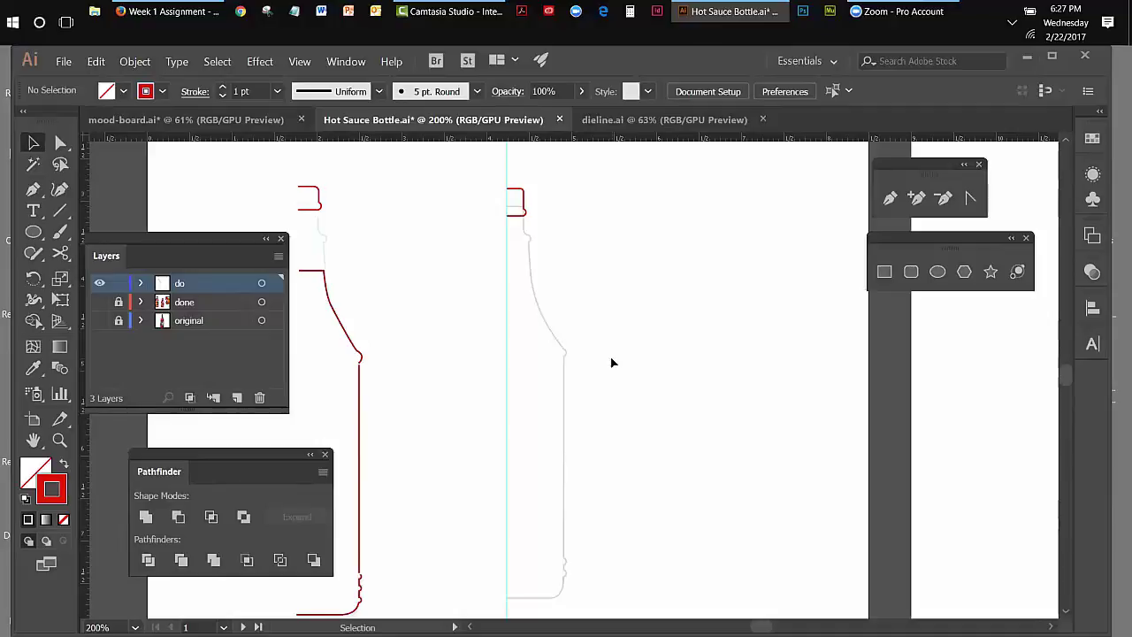
{"action": "left_click_drag", "start_coordinate": [517, 172], "coordinate": [772, 256]}
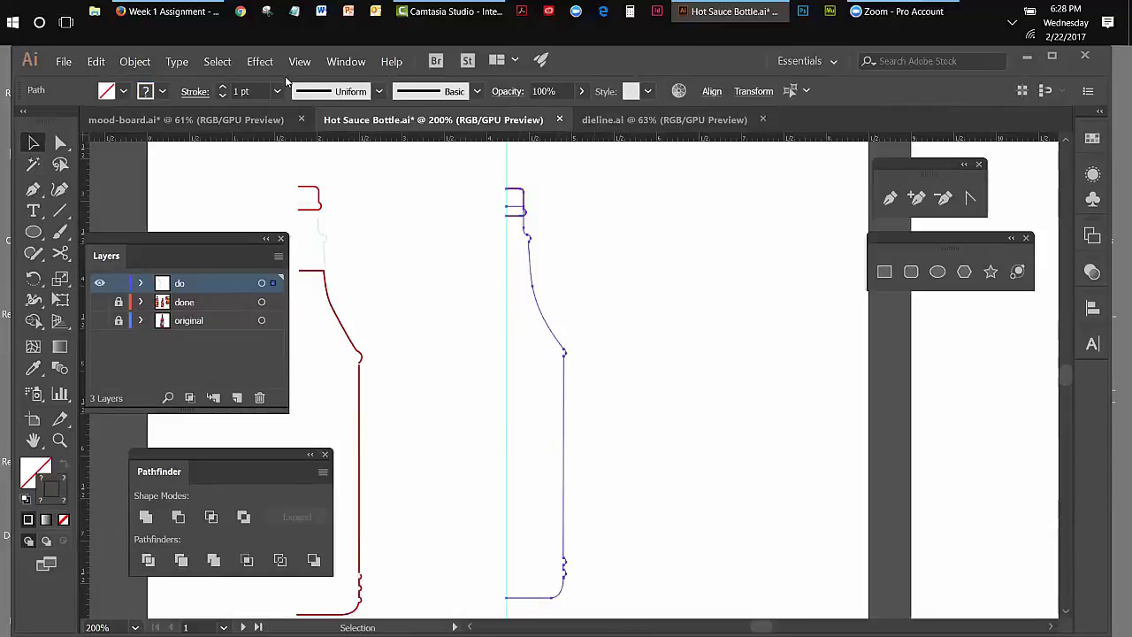
{"action": "left_click", "coordinate": [260, 61]}
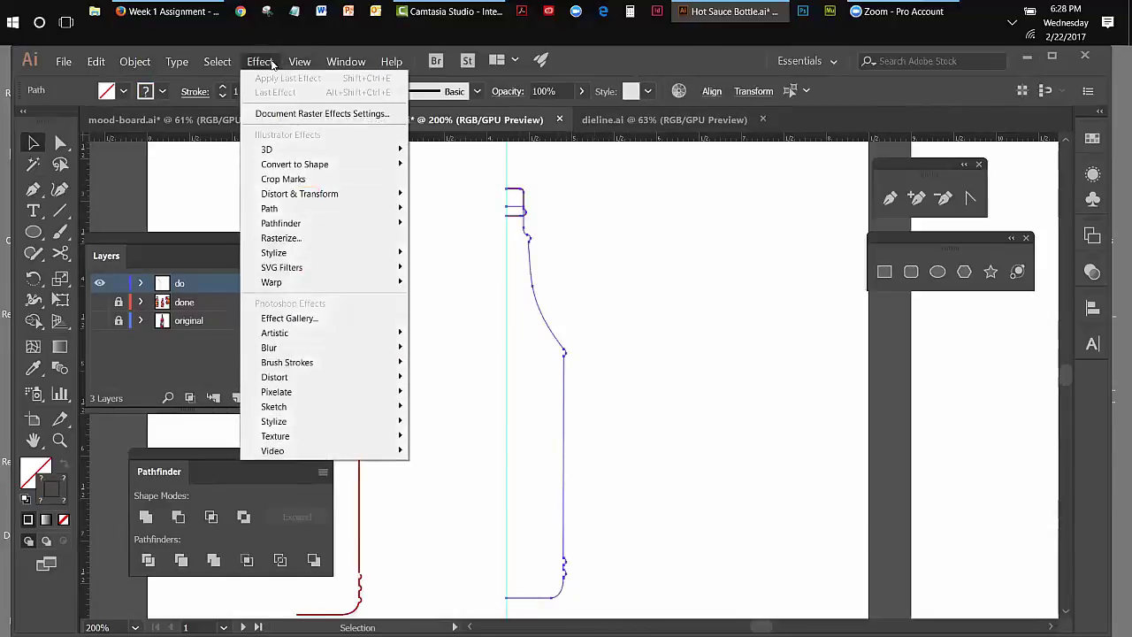
{"action": "mouse_move", "coordinate": [282, 155]}
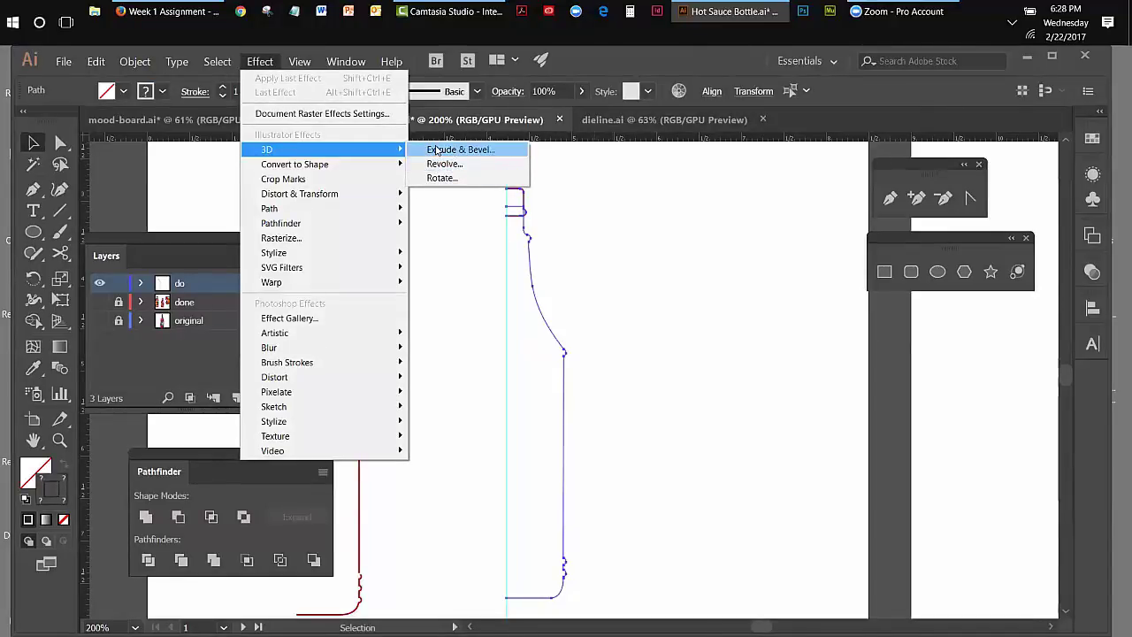
{"action": "left_click", "coordinate": [440, 164]}
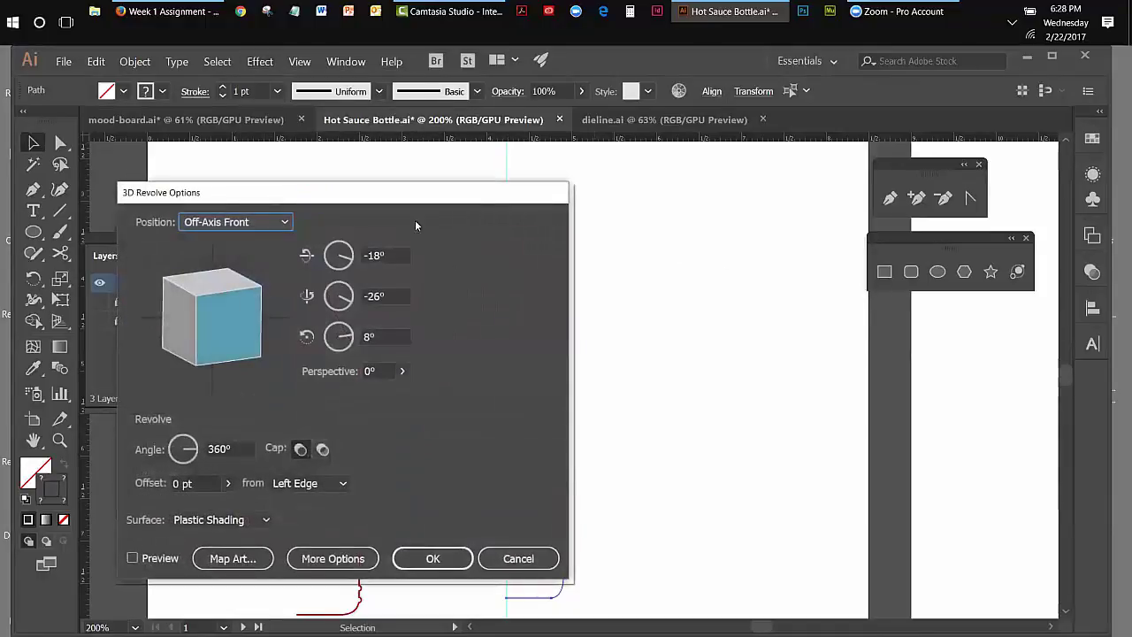
{"action": "left_click_drag", "start_coordinate": [363, 196], "coordinate": [963, 151]}
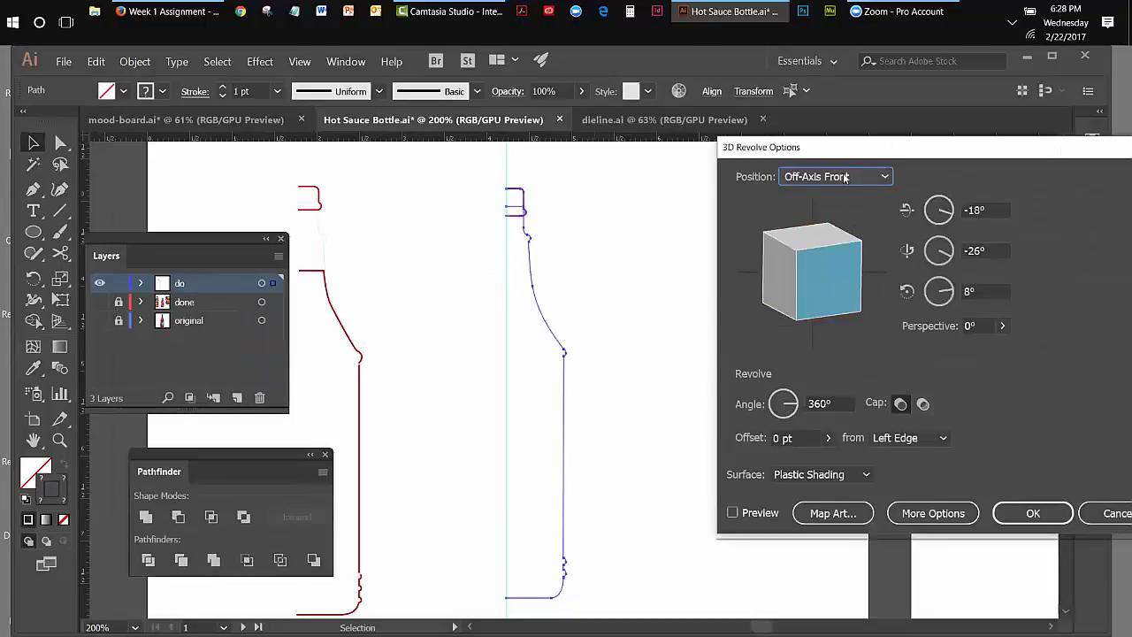
{"action": "left_click", "coordinate": [733, 514]}
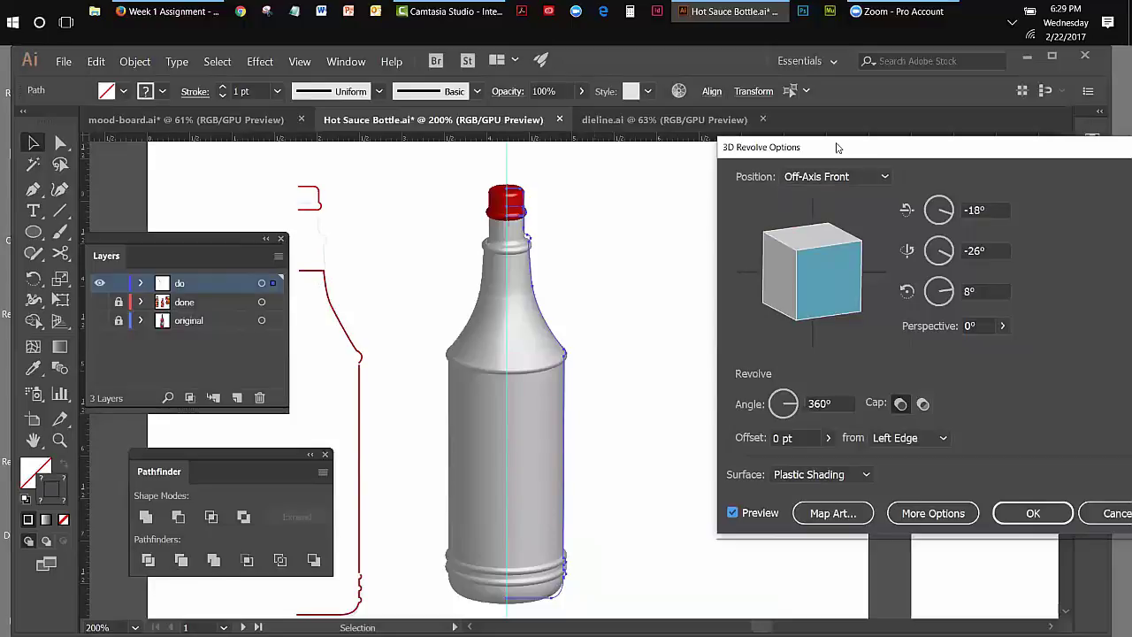
{"action": "left_click_drag", "start_coordinate": [837, 146], "coordinate": [728, 166]}
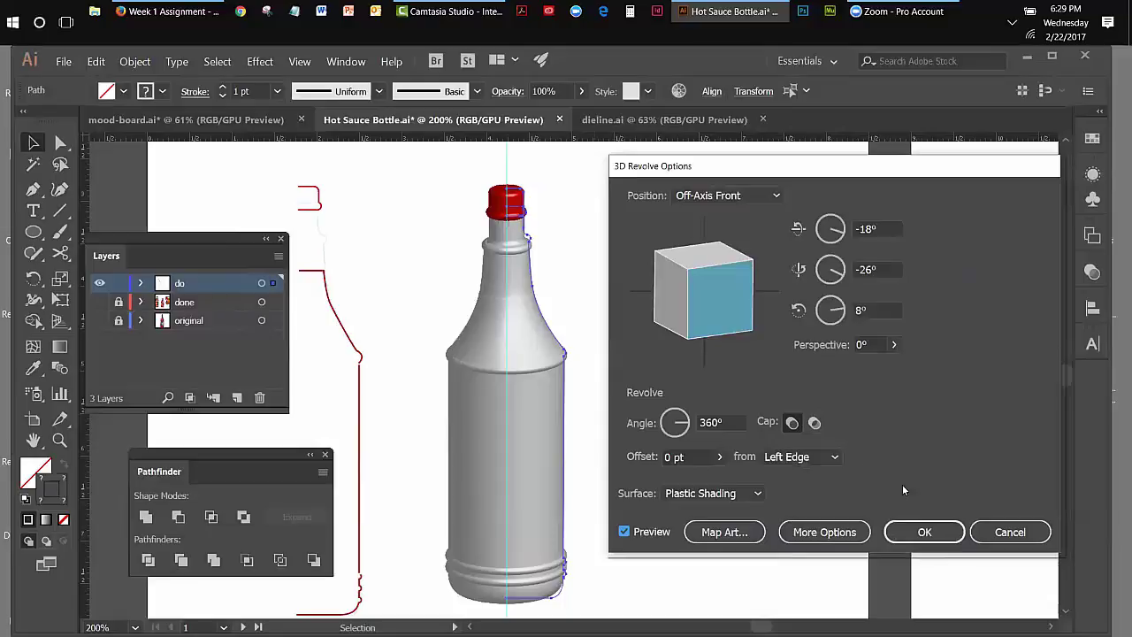
{"action": "left_click", "coordinate": [974, 534]}
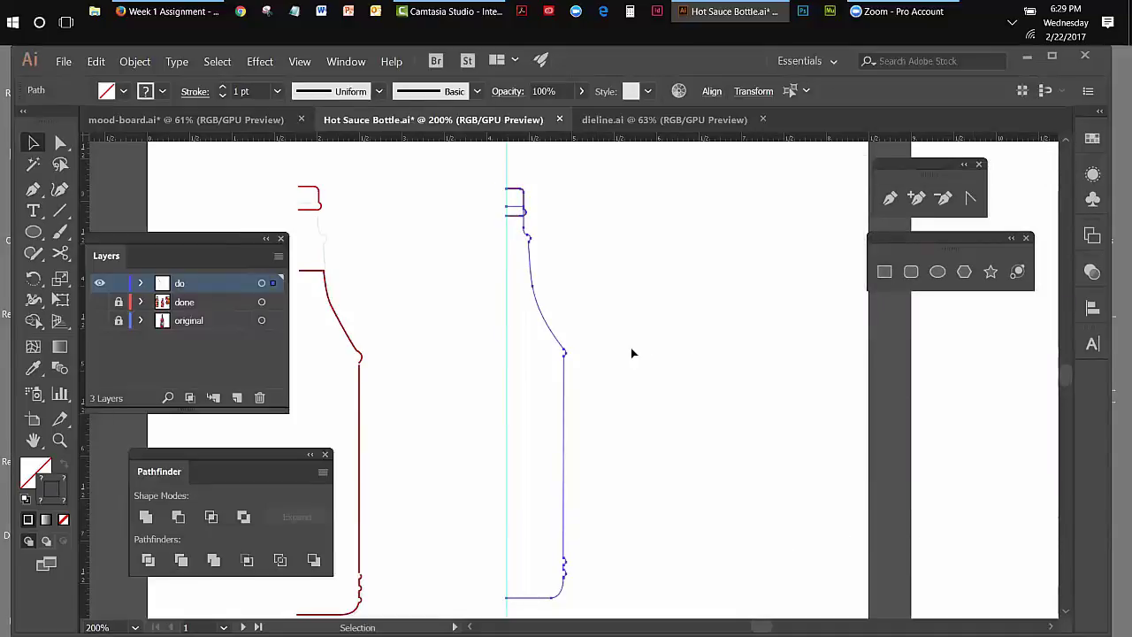
Copy the grey bottle outline and paste it in front of the original.
{"action": "left_click", "coordinate": [697, 279]}
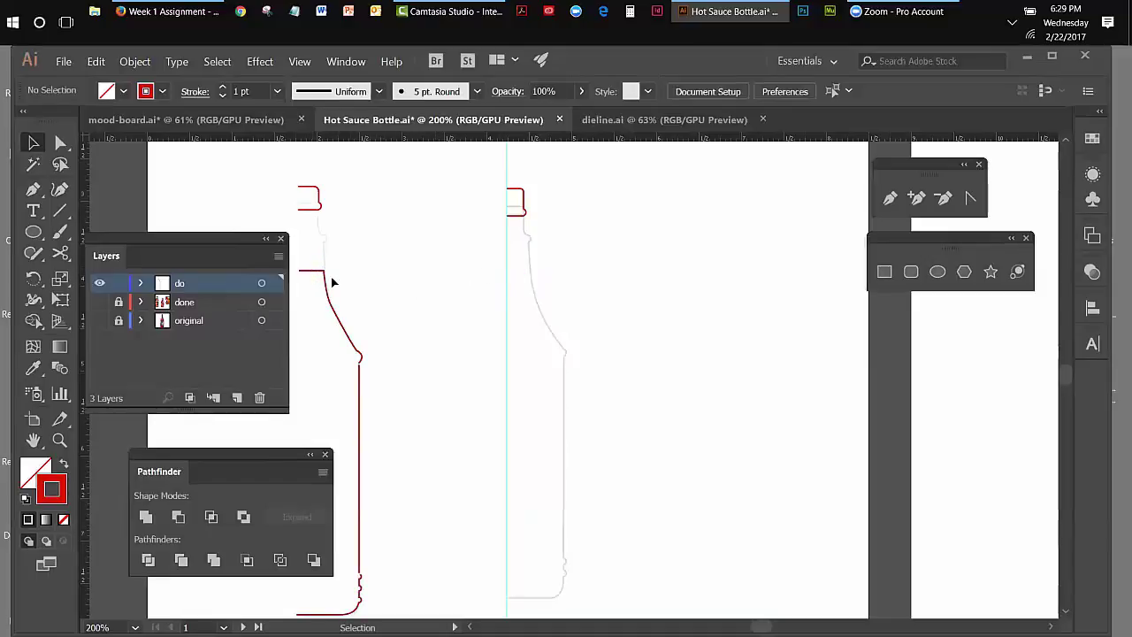
{"action": "left_click", "coordinate": [532, 280]}
{"action": "left_click", "coordinate": [95, 62]}
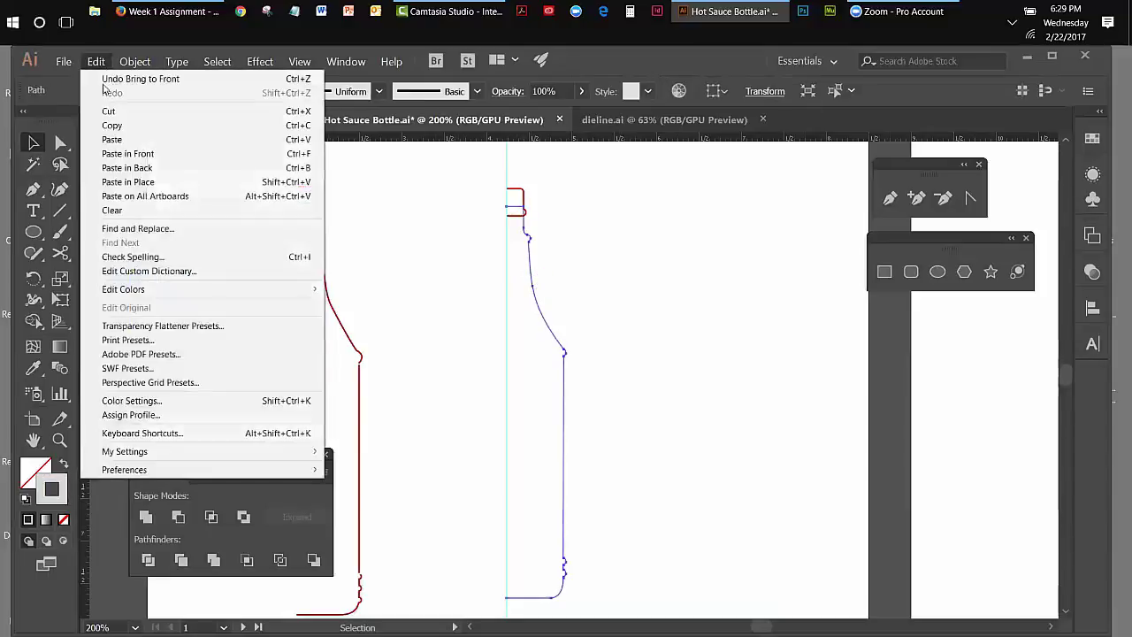
{"action": "left_click", "coordinate": [108, 125]}
{"action": "left_click", "coordinate": [97, 64]}
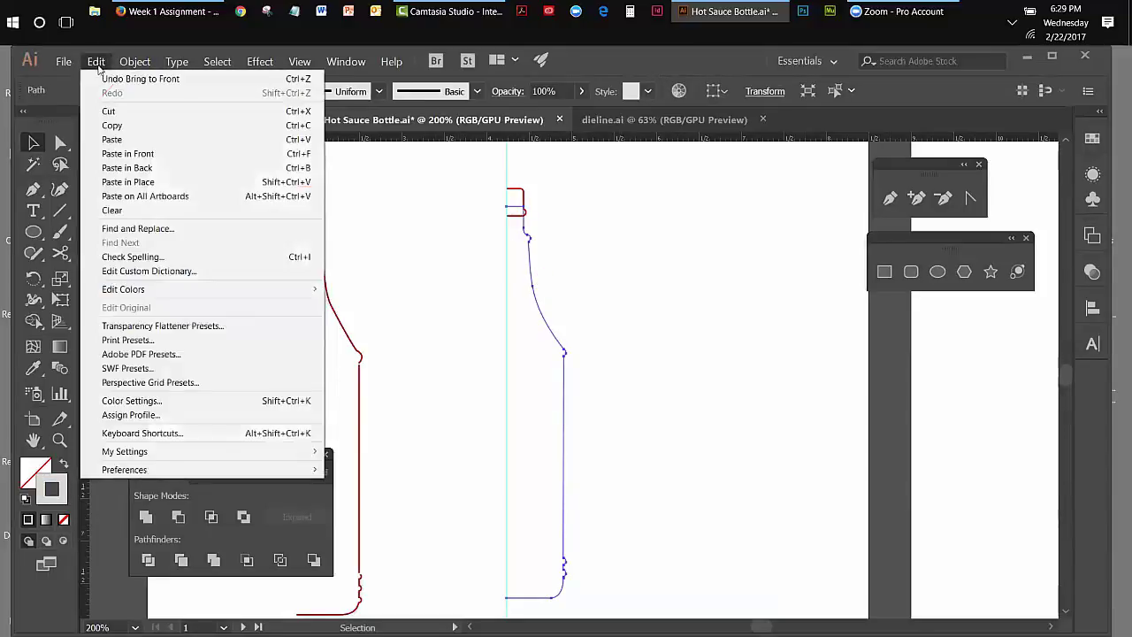
{"action": "left_click", "coordinate": [127, 181]}
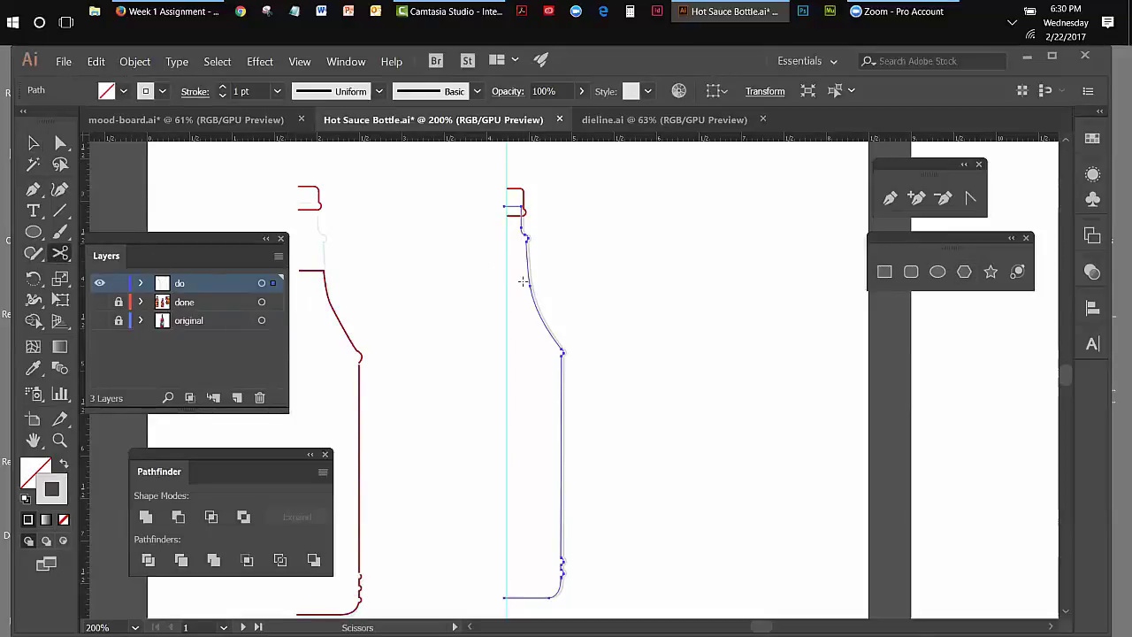
Cut the copy where the neck meets the shoulder and delete its neck piece.
{"action": "left_click", "coordinate": [530, 285]}
{"action": "left_click", "coordinate": [33, 145]}
{"action": "left_click", "coordinate": [496, 243]}
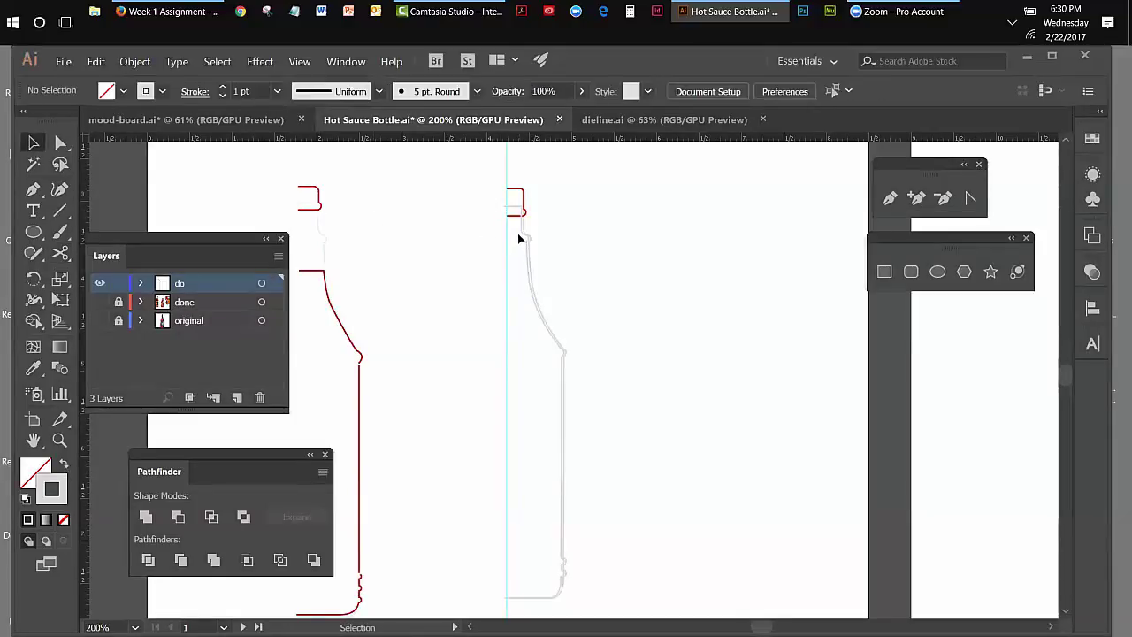
{"action": "left_click", "coordinate": [523, 232]}
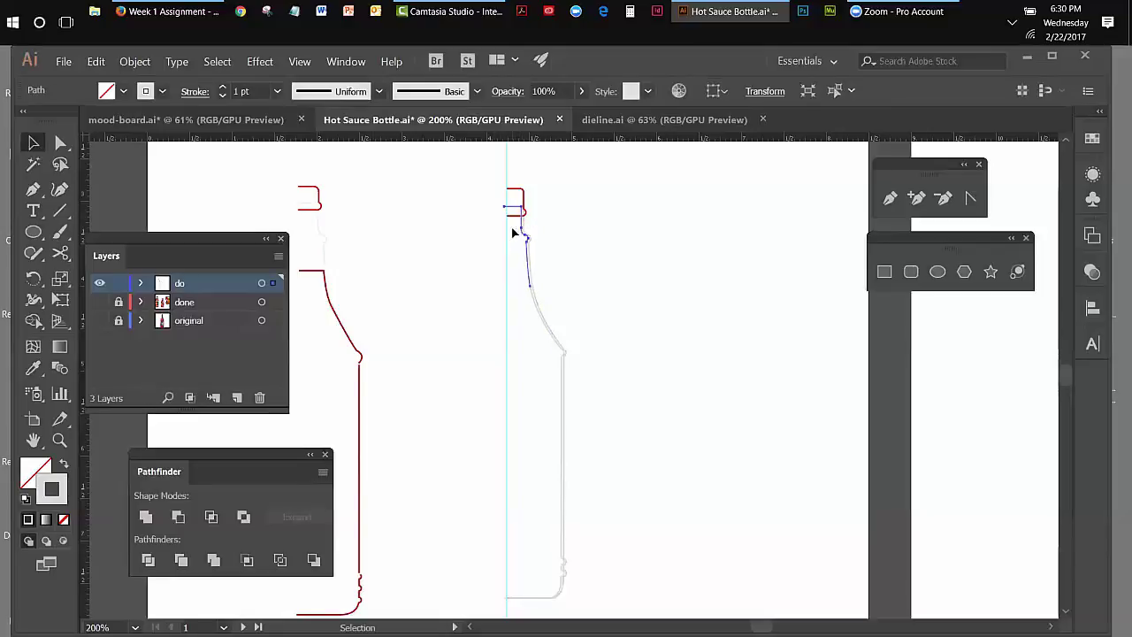
{"action": "key", "text": "Delete"}
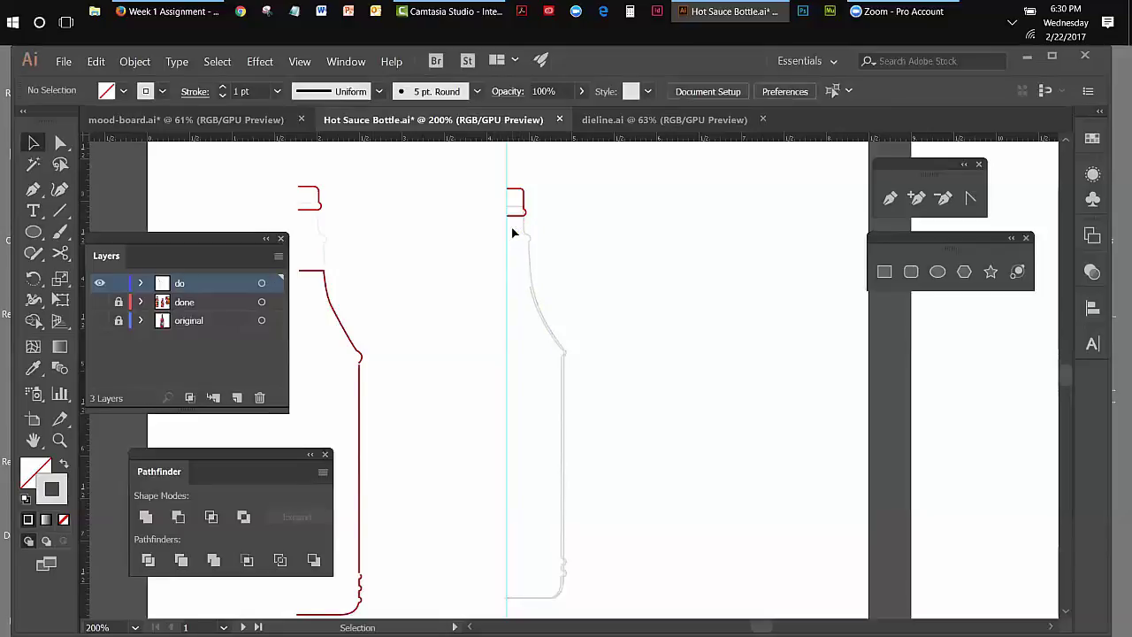
{"action": "left_click", "coordinate": [555, 343]}
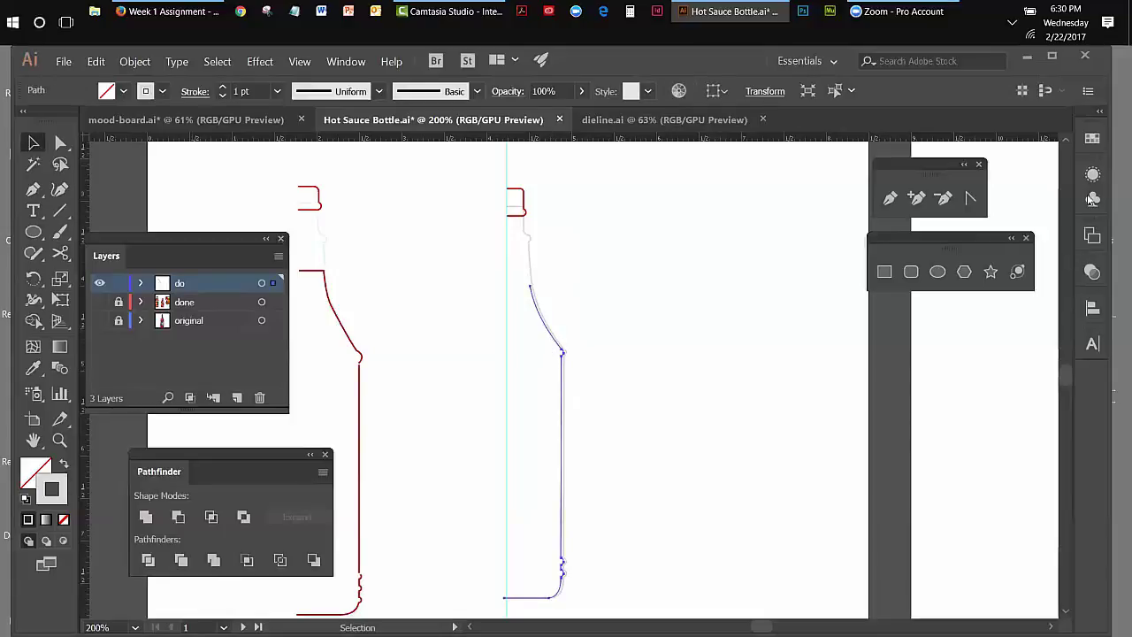
Give the copied body path a dark green swatch stroke and zoom into the bottom corner.
{"action": "left_click", "coordinate": [1093, 139]}
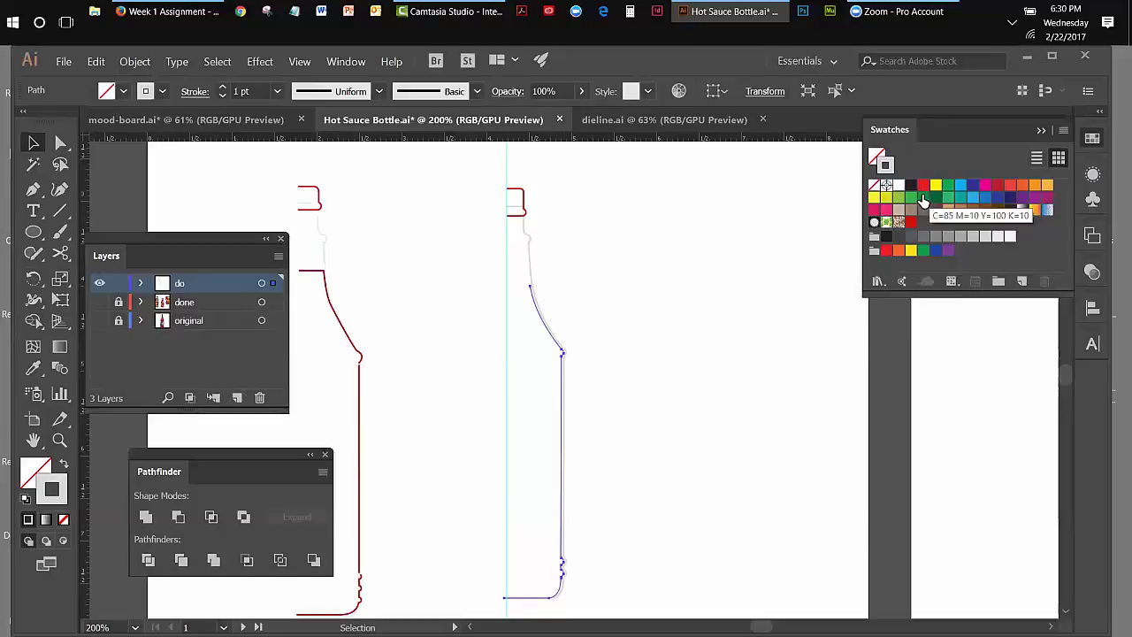
{"action": "left_click", "coordinate": [922, 200]}
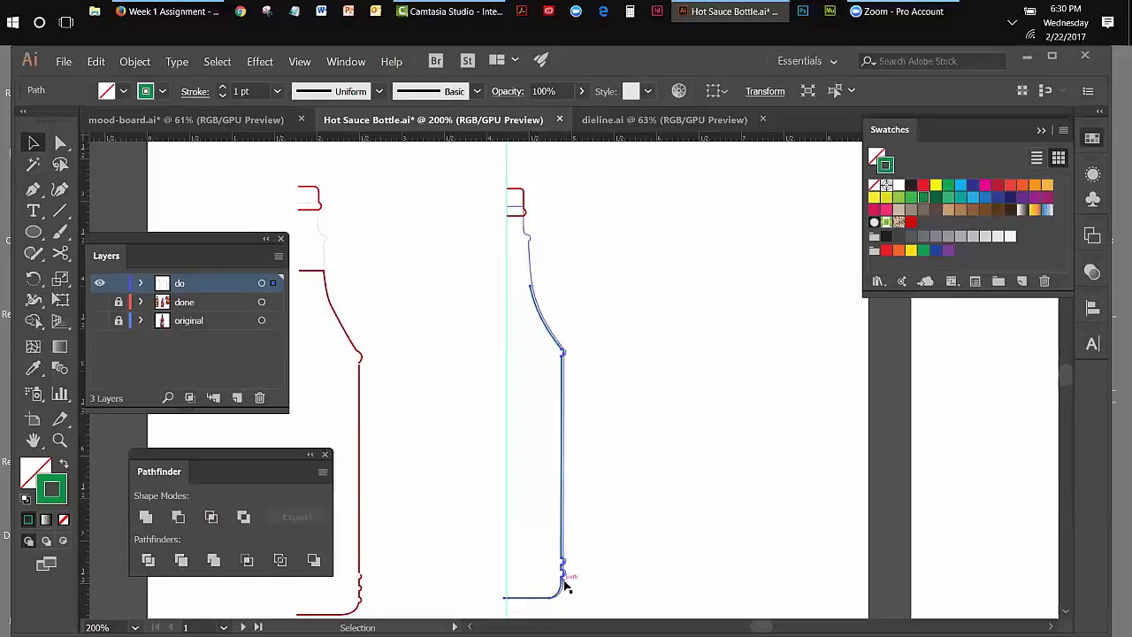
{"action": "key", "text": "z"}
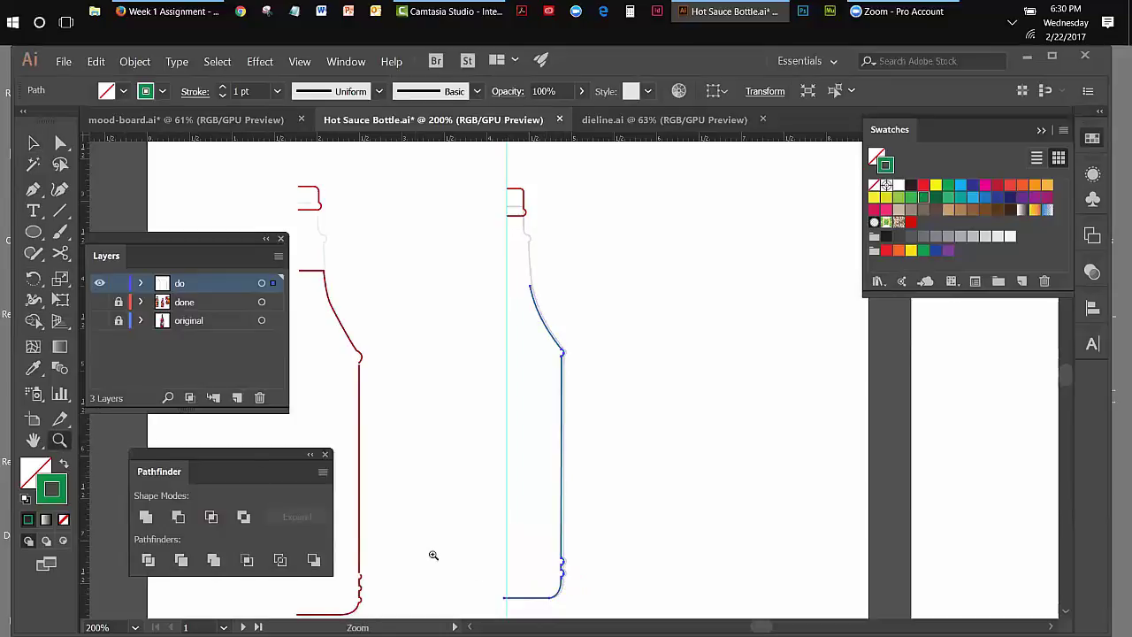
{"action": "left_click", "coordinate": [529, 599]}
Zoom into the base and nudge the bottom edge anchors up two steps with Direct Selection.
{"action": "left_click", "coordinate": [591, 329]}
{"action": "left_click", "coordinate": [591, 334]}
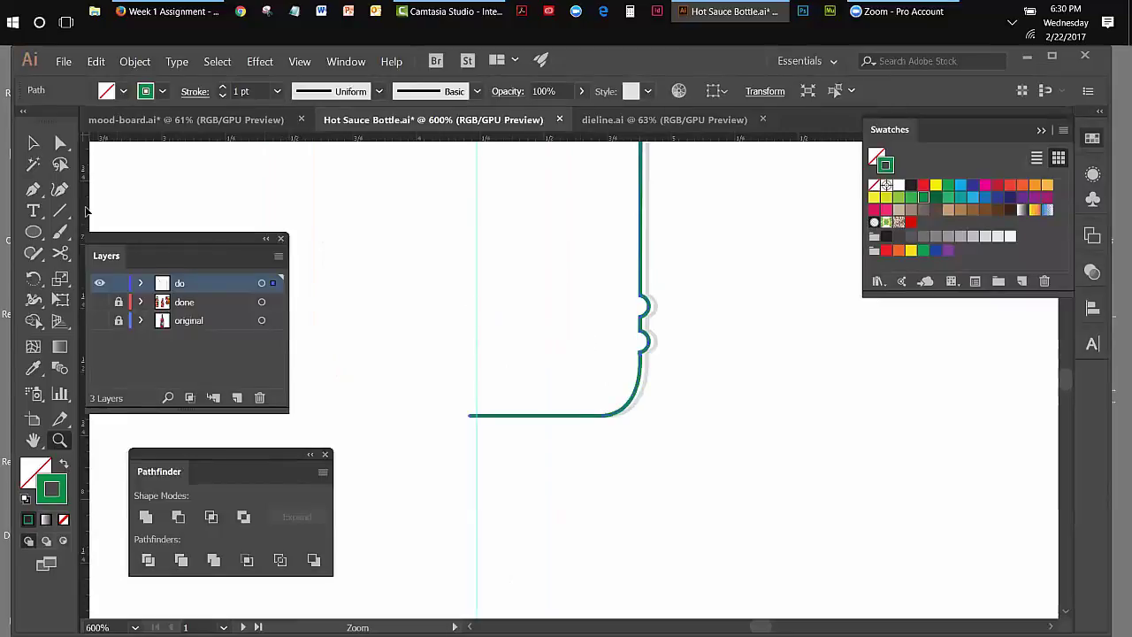
{"action": "left_click_drag", "start_coordinate": [59, 151], "coordinate": [247, 152]}
{"action": "left_click_drag", "start_coordinate": [94, 155], "coordinate": [769, 337]}
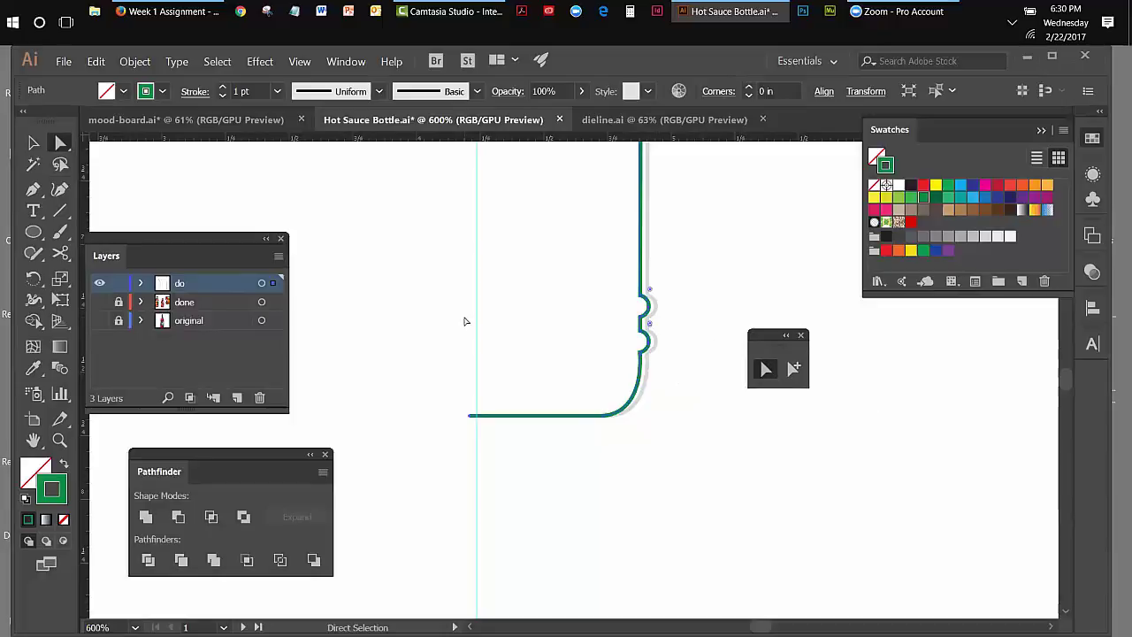
{"action": "left_click", "coordinate": [669, 444]}
{"action": "left_click", "coordinate": [469, 416]}
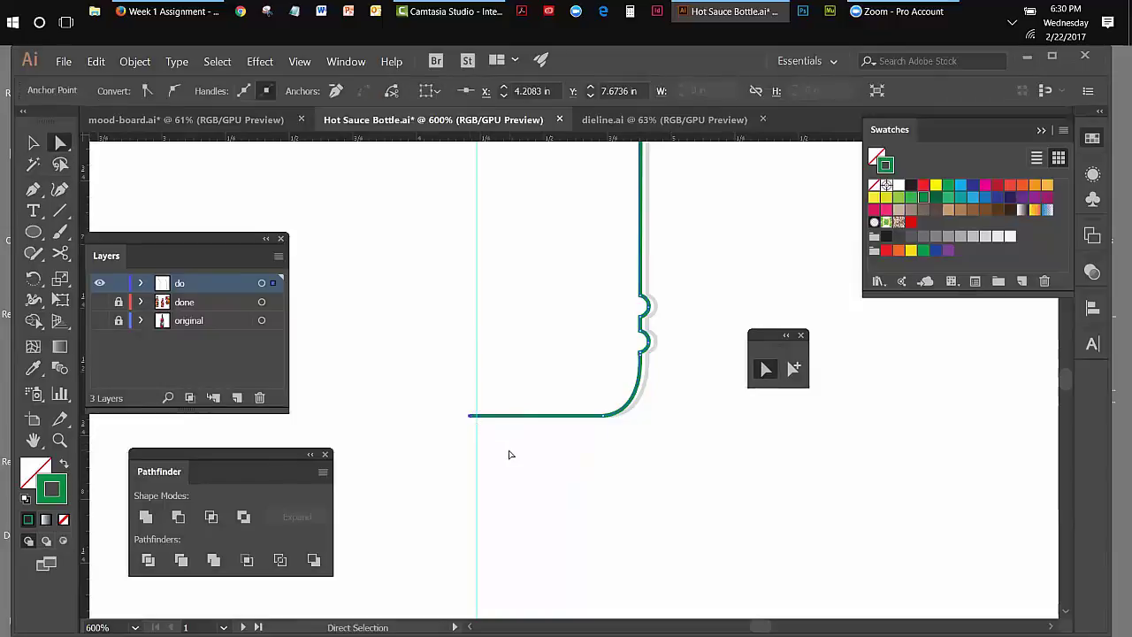
{"action": "left_click", "coordinate": [604, 422]}
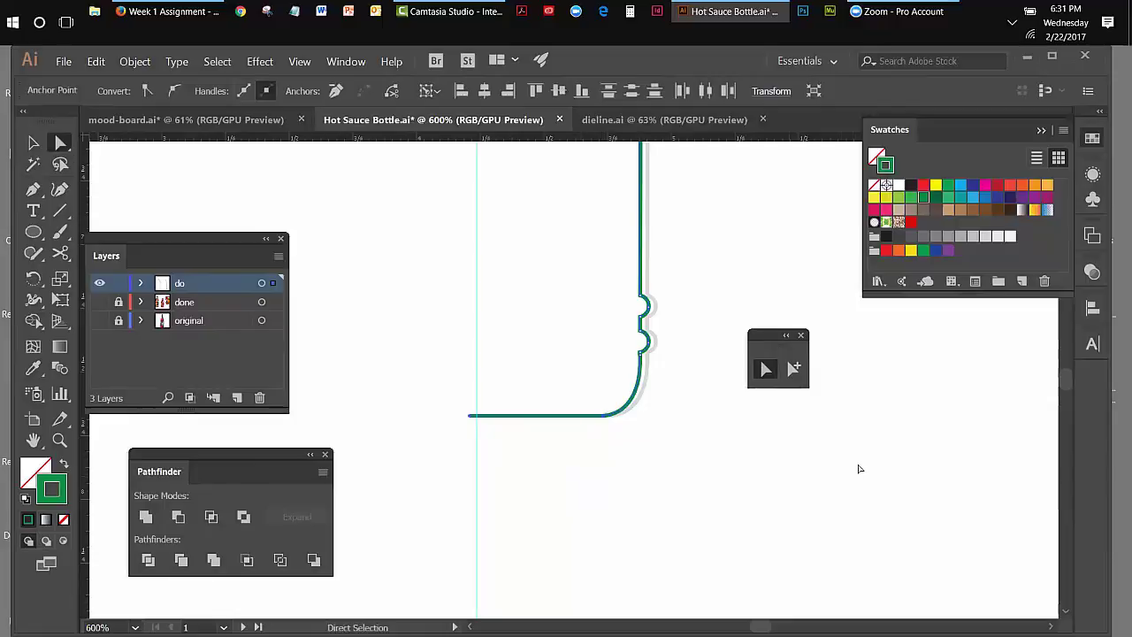
{"action": "key", "text": "Up"}
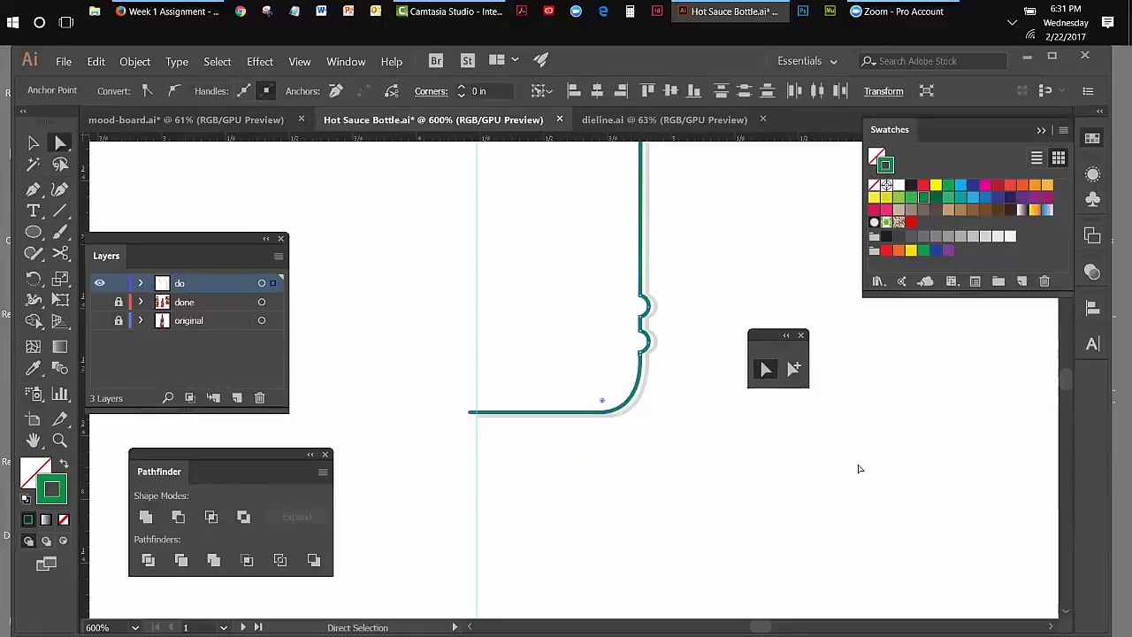
{"action": "key", "text": "Up"}
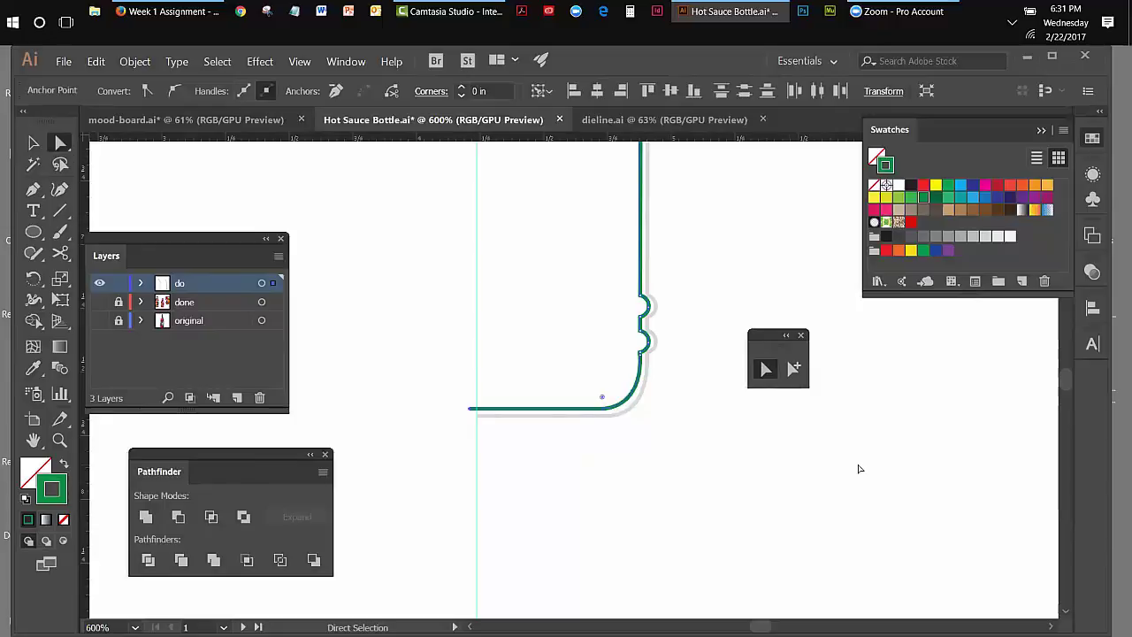
Nudge the base corner anchor right and reshape its curve handles.
{"action": "left_click", "coordinate": [608, 407]}
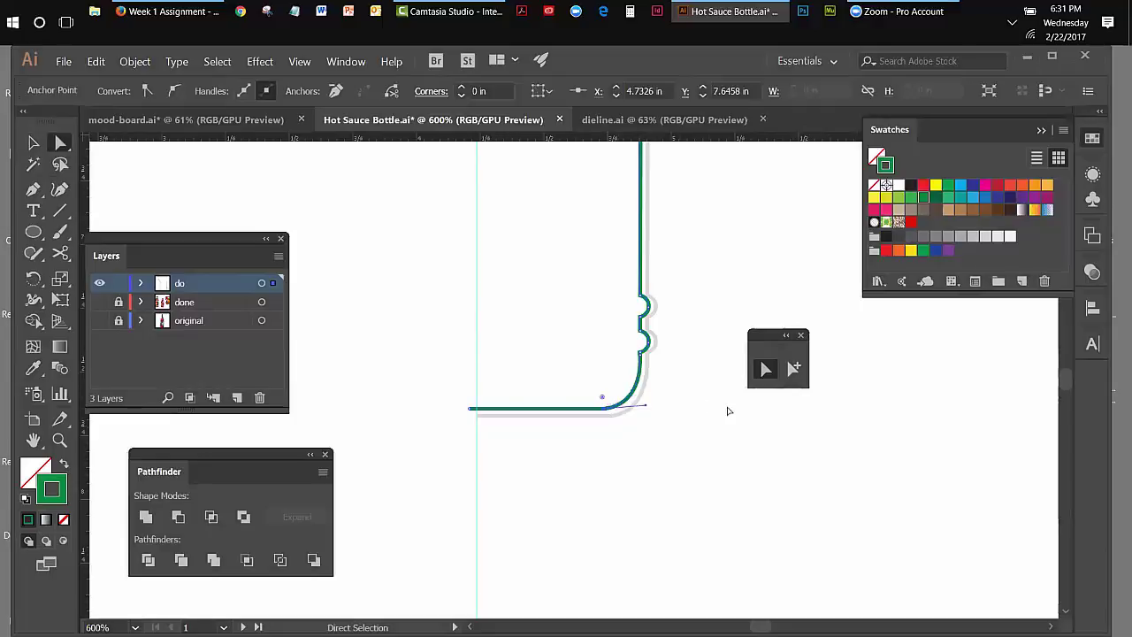
{"action": "key", "text": "Right"}
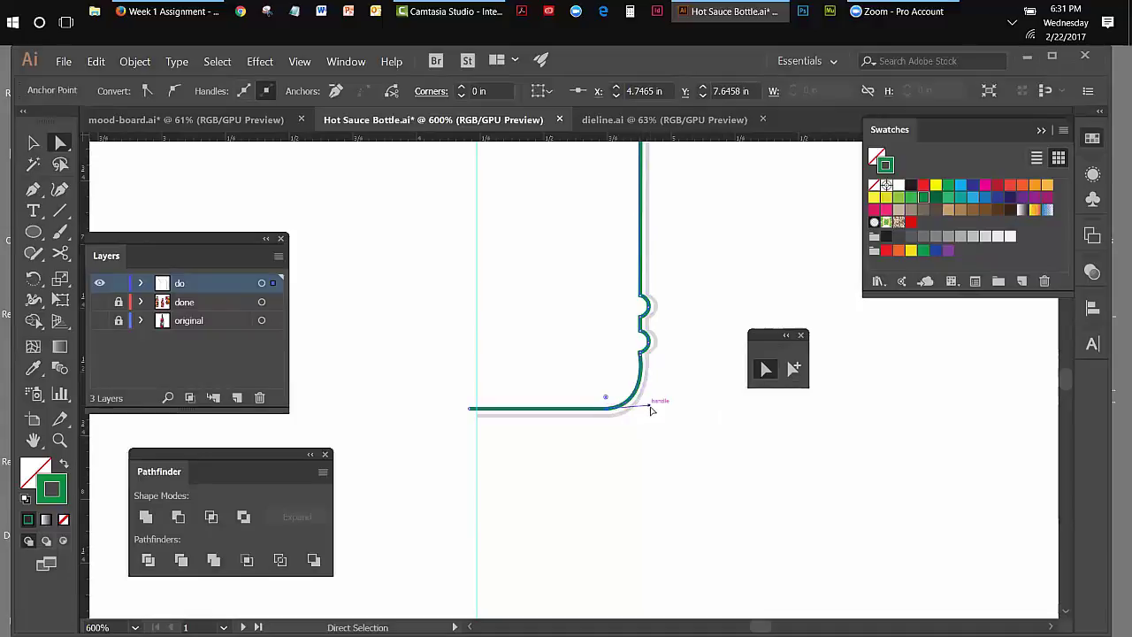
{"action": "left_click_drag", "start_coordinate": [650, 407], "coordinate": [651, 410]}
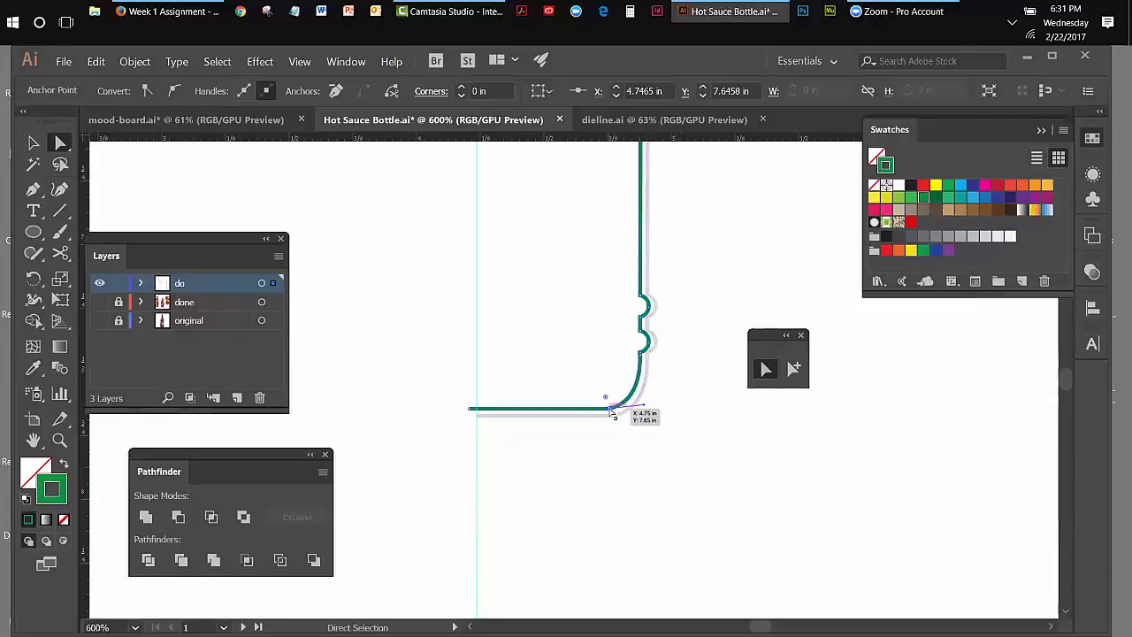
{"action": "left_click_drag", "start_coordinate": [645, 408], "coordinate": [643, 410]}
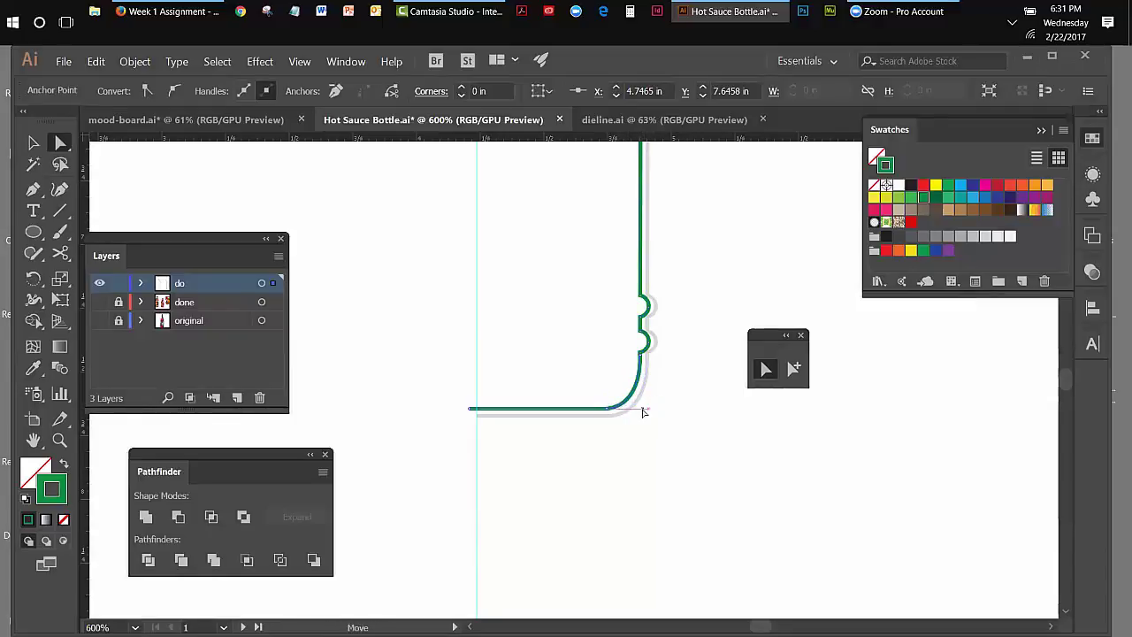
{"action": "left_click_drag", "start_coordinate": [759, 335], "coordinate": [794, 336]}
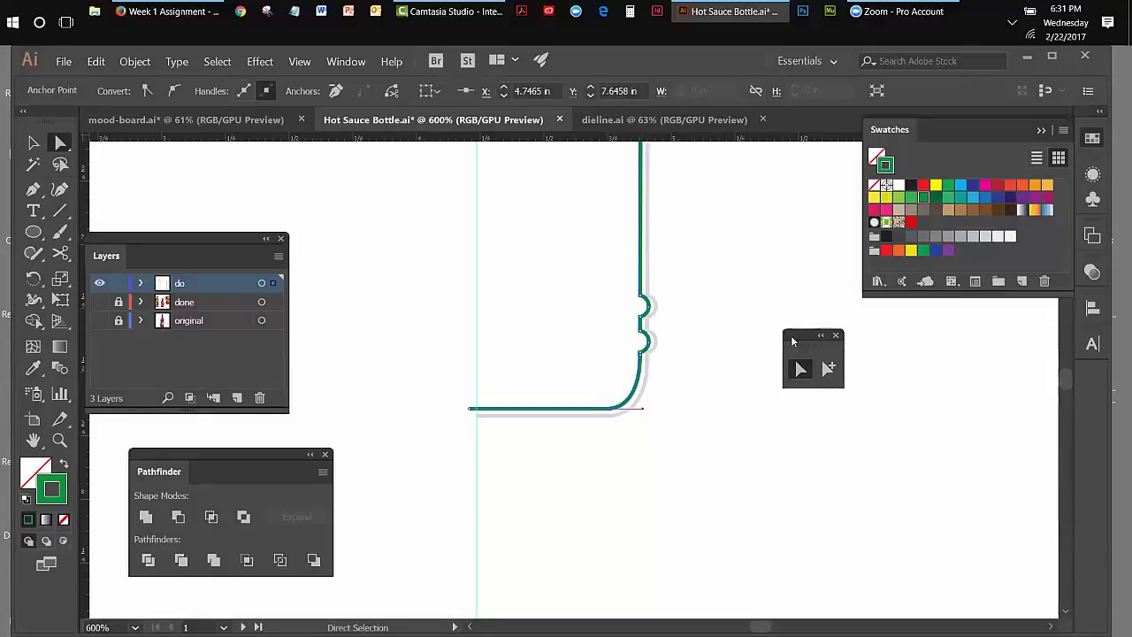
{"action": "left_click", "coordinate": [675, 397]}
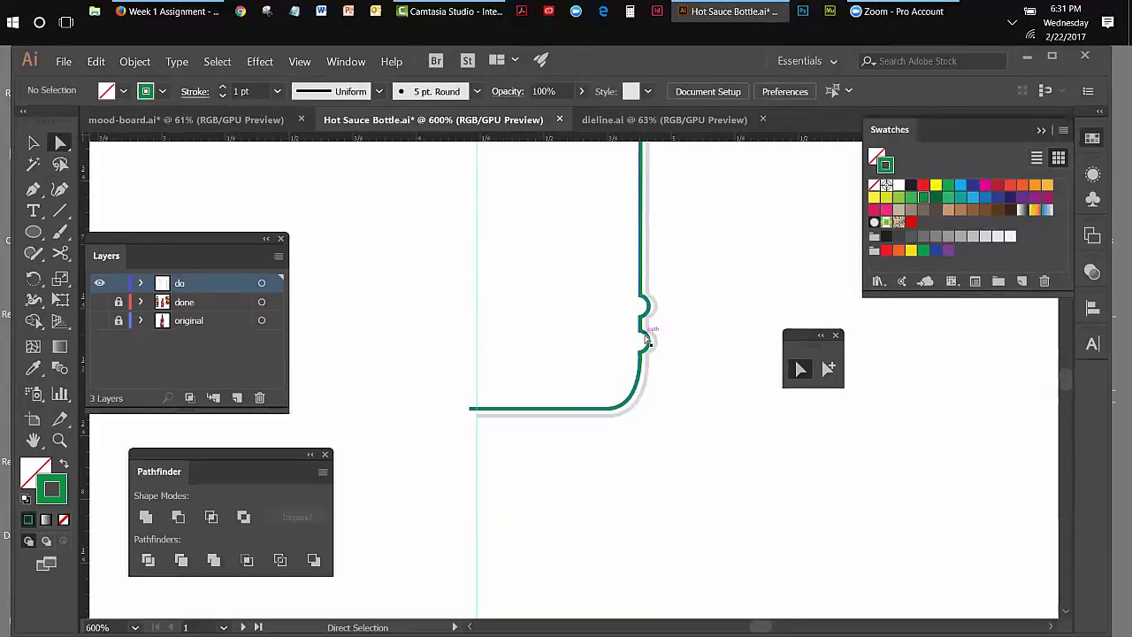
Nudge the bottom edge's left endpoint two steps right onto the centre guide.
{"action": "left_click", "coordinate": [300, 63]}
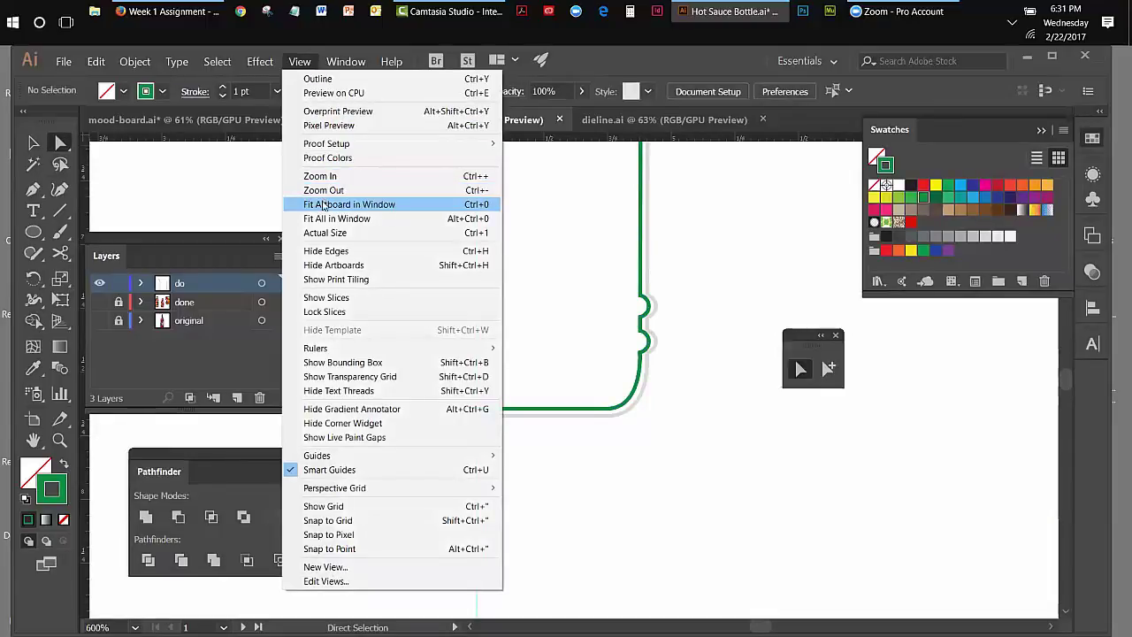
{"action": "left_click", "coordinate": [709, 250]}
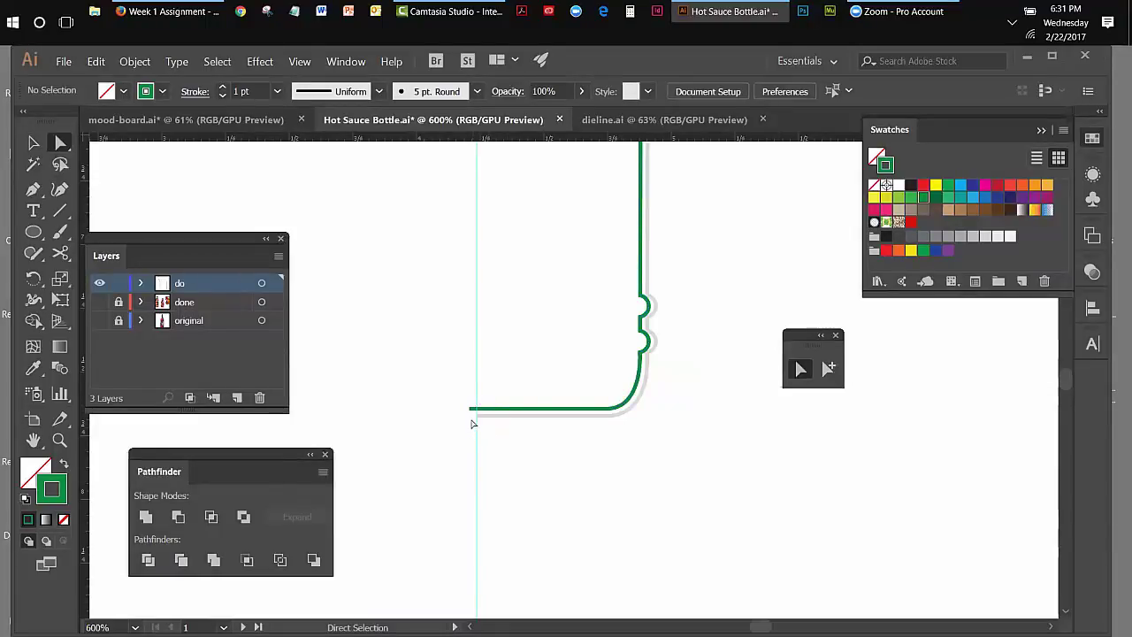
{"action": "left_click", "coordinate": [470, 410]}
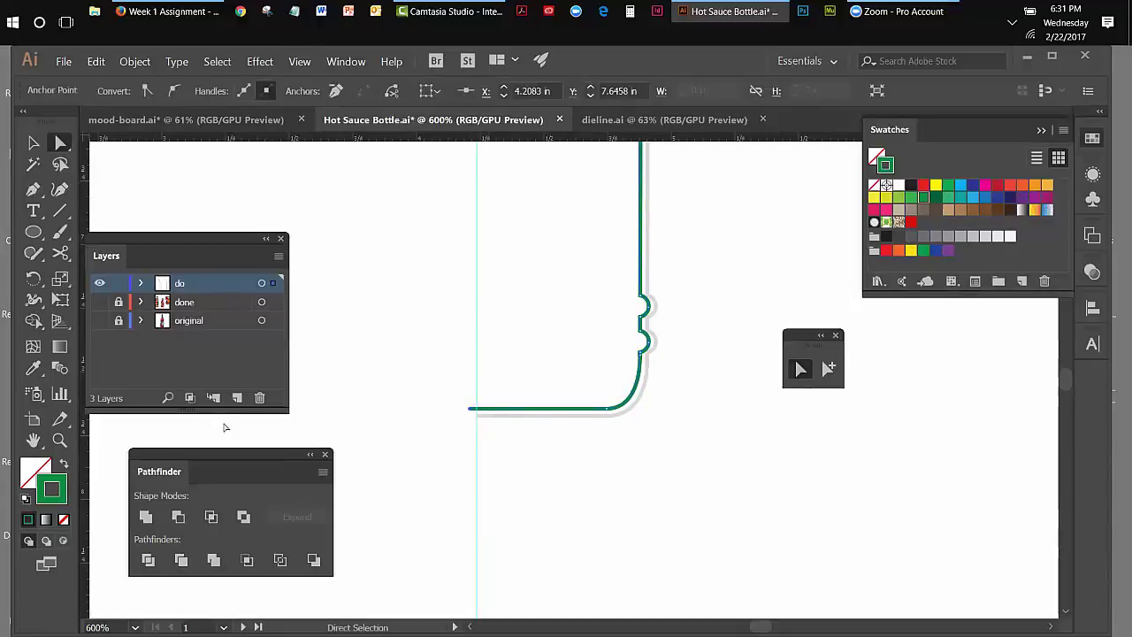
{"action": "key", "text": "Right"}
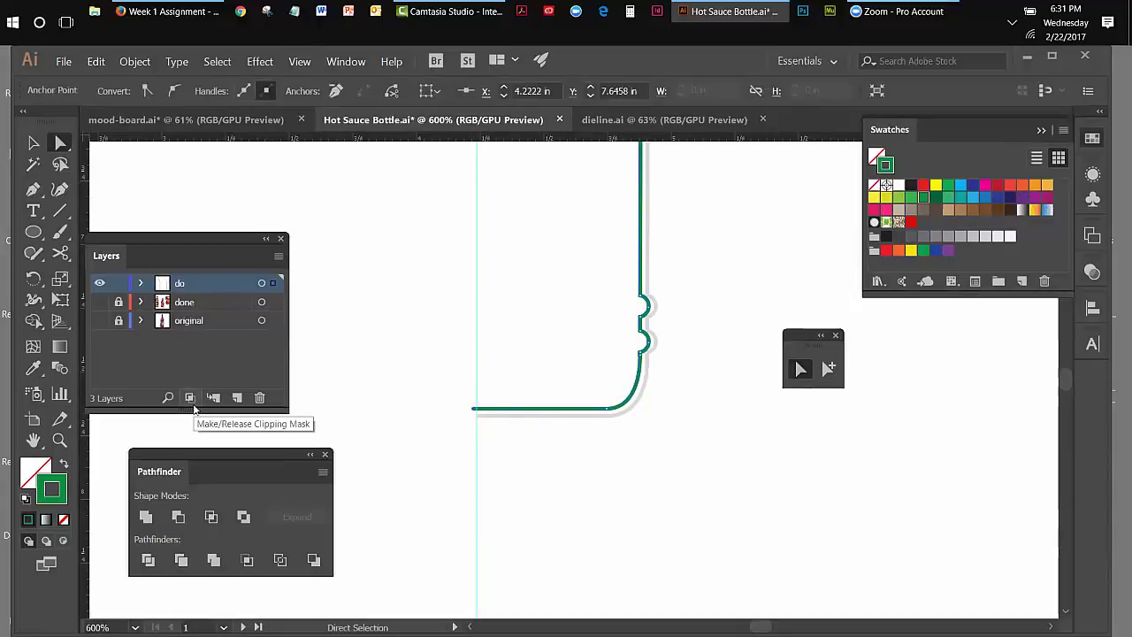
{"action": "key", "text": "Right"}
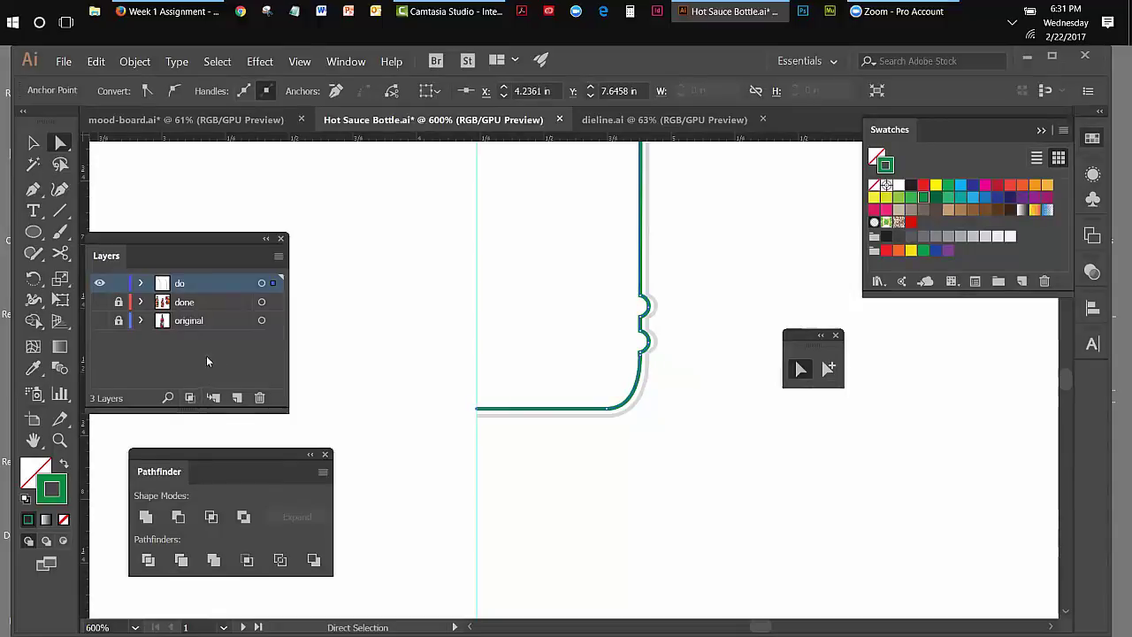
Raise the small floating panel, collapse the Swatches panel and scroll up to the bottle's shoulder.
{"action": "key", "text": "v"}
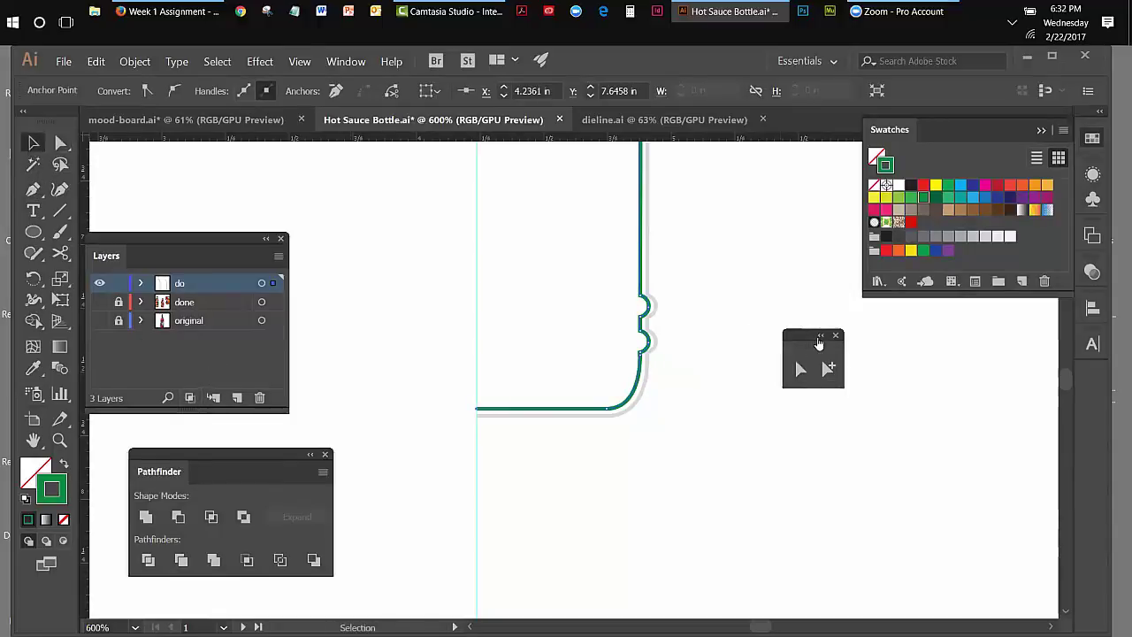
{"action": "left_click_drag", "start_coordinate": [819, 341], "coordinate": [826, 320]}
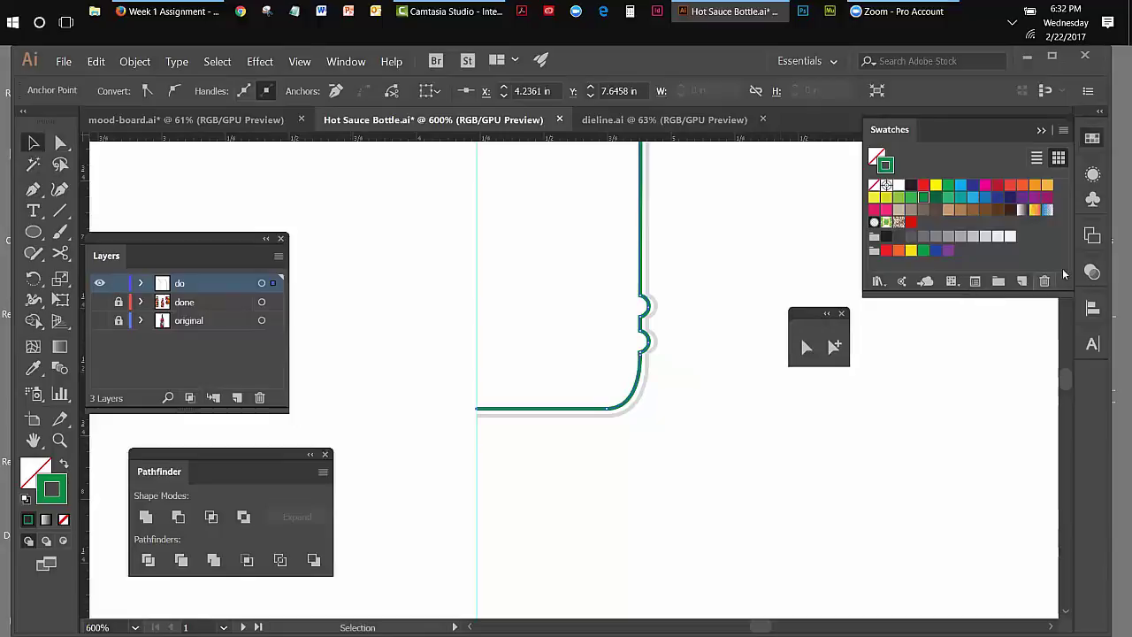
{"action": "left_click", "coordinate": [1043, 130]}
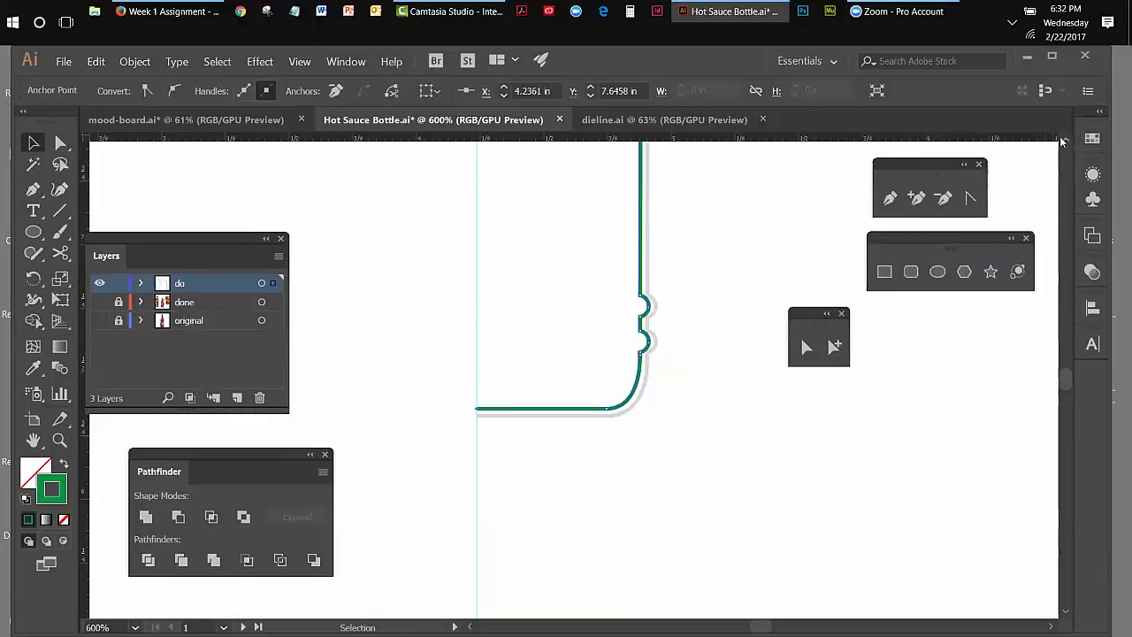
{"action": "scroll", "coordinate": [1061, 141], "scroll_direction": "up", "scroll_amount": 5}
{"action": "scroll", "coordinate": [1065, 142], "scroll_direction": "up", "scroll_amount": 6}
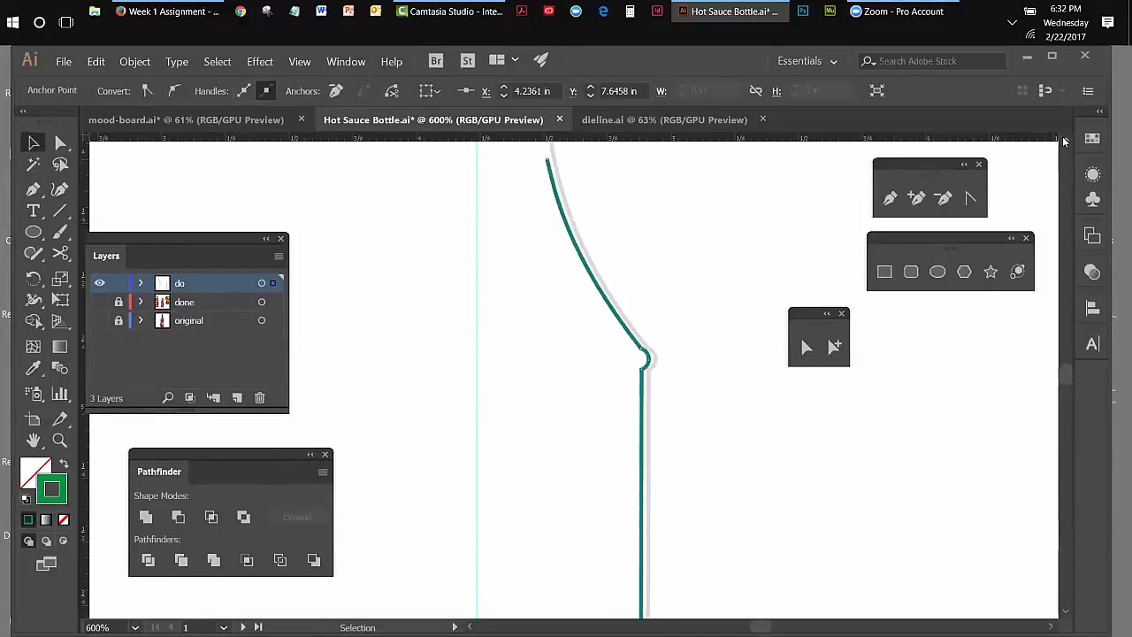
{"action": "scroll", "coordinate": [1065, 142], "scroll_direction": "up", "scroll_amount": 3}
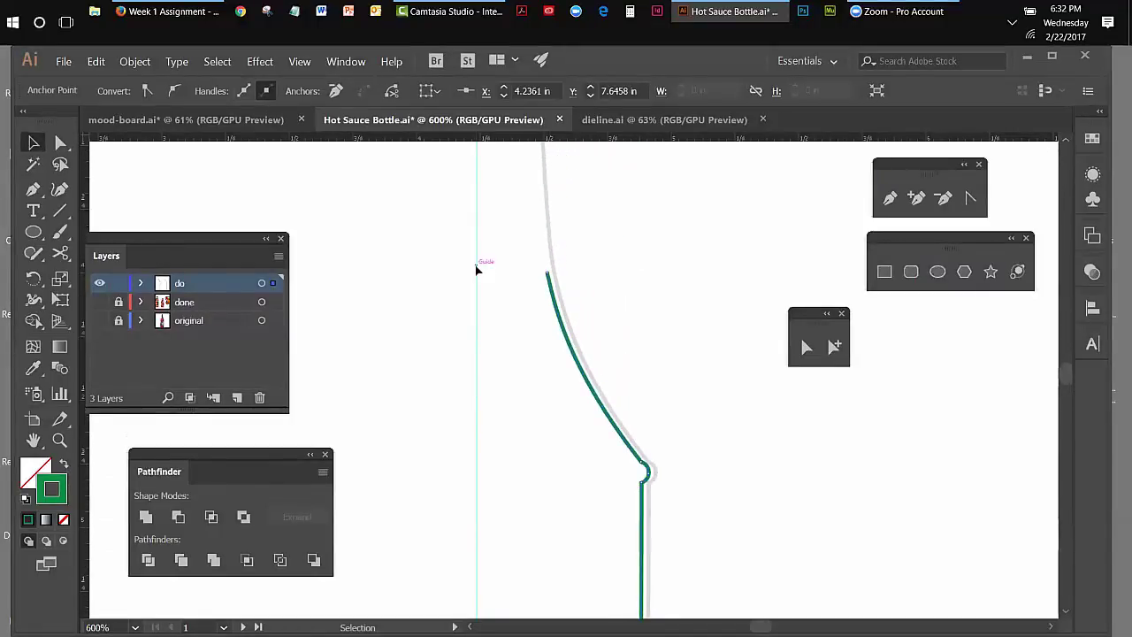
With the Pen, continue the profile from its top endpoint horizontally to the centre guide.
{"action": "left_click", "coordinate": [889, 200]}
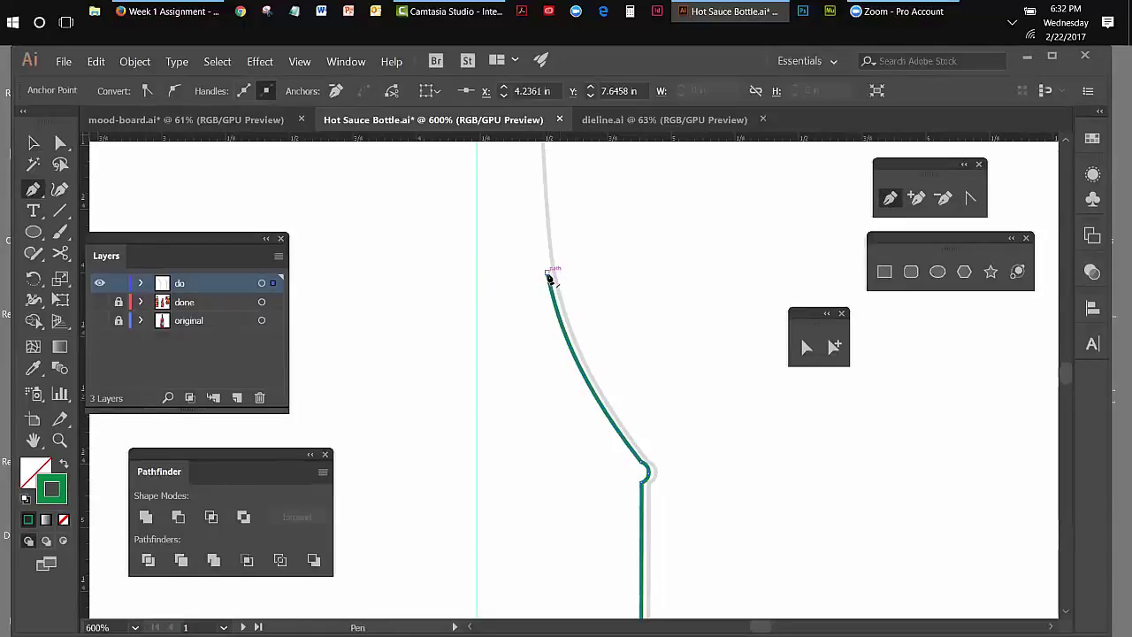
{"action": "left_click", "coordinate": [548, 276]}
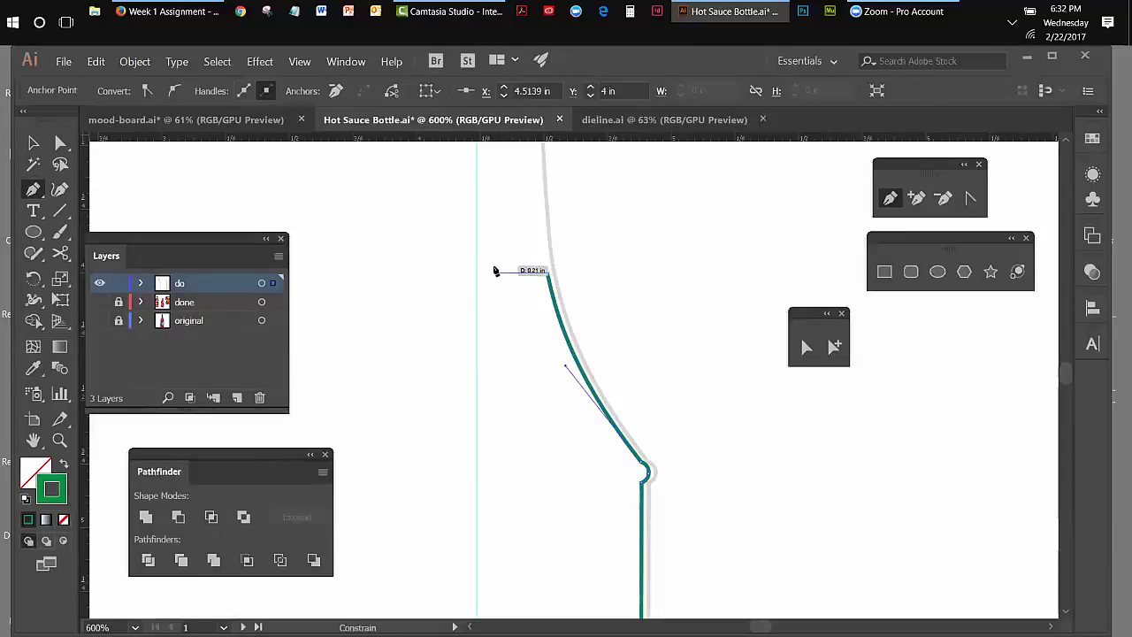
{"action": "left_click", "coordinate": [477, 273]}
{"action": "left_click", "coordinate": [32, 143]}
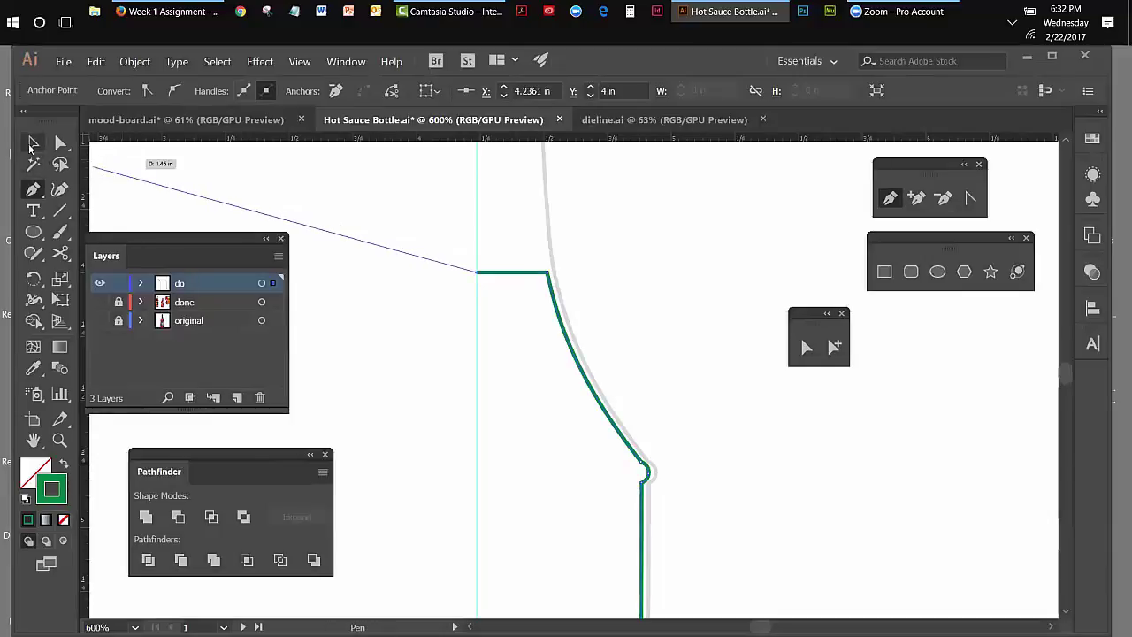
{"action": "left_click", "coordinate": [500, 318]}
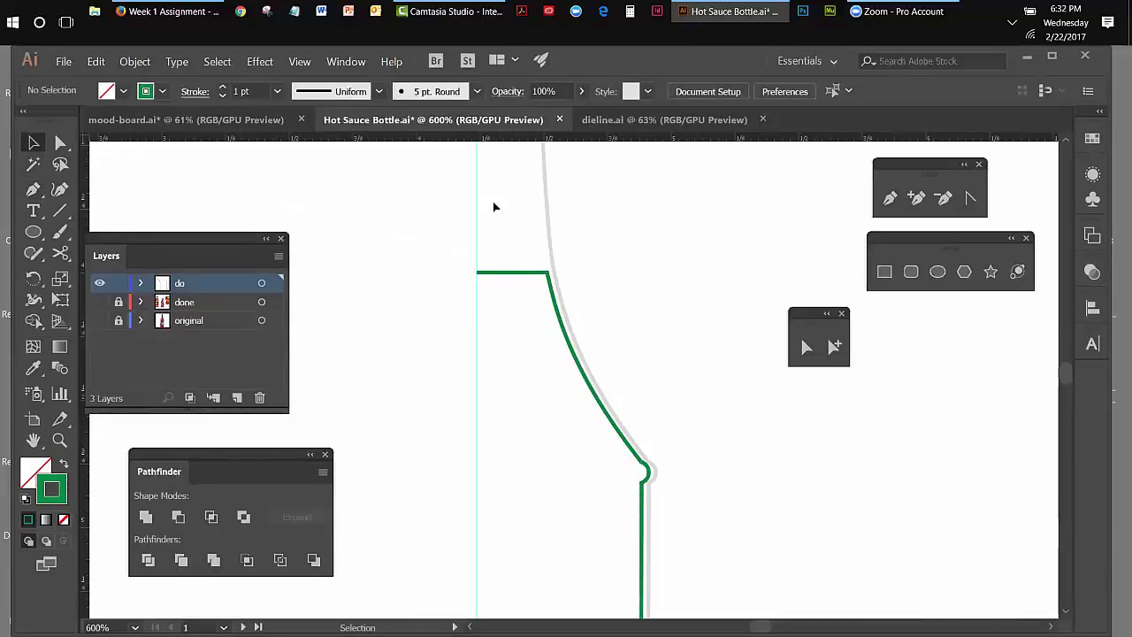
Fit the artboard in the window, then zoom in on the bottle outlines to 148.45%.
{"action": "left_click", "coordinate": [300, 62]}
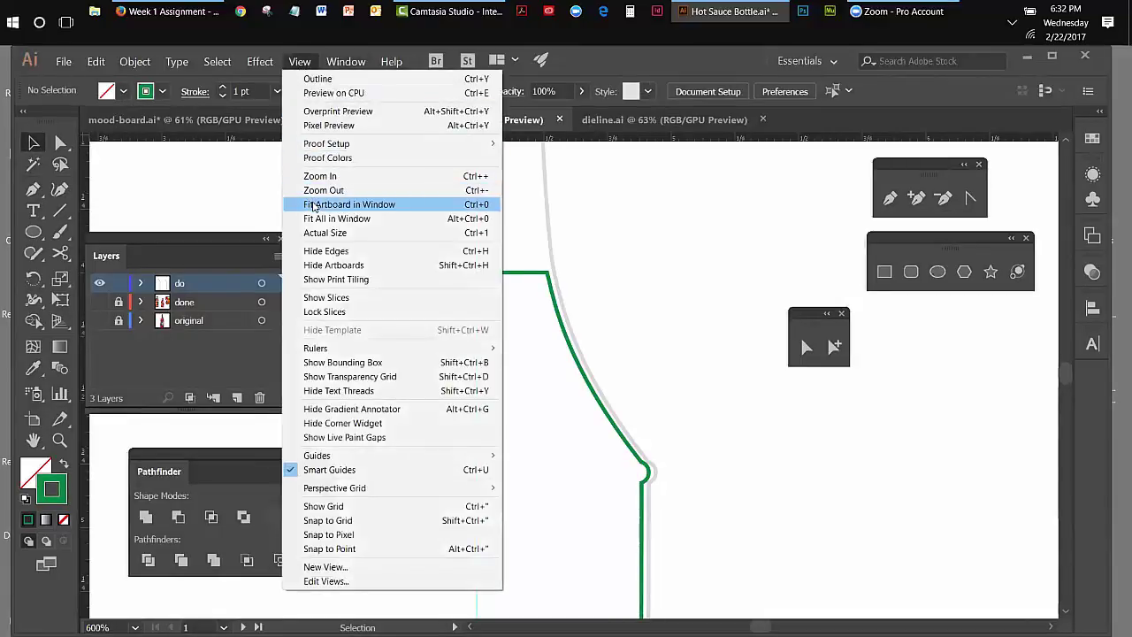
{"action": "left_click", "coordinate": [313, 207]}
{"action": "left_click", "coordinate": [60, 441]}
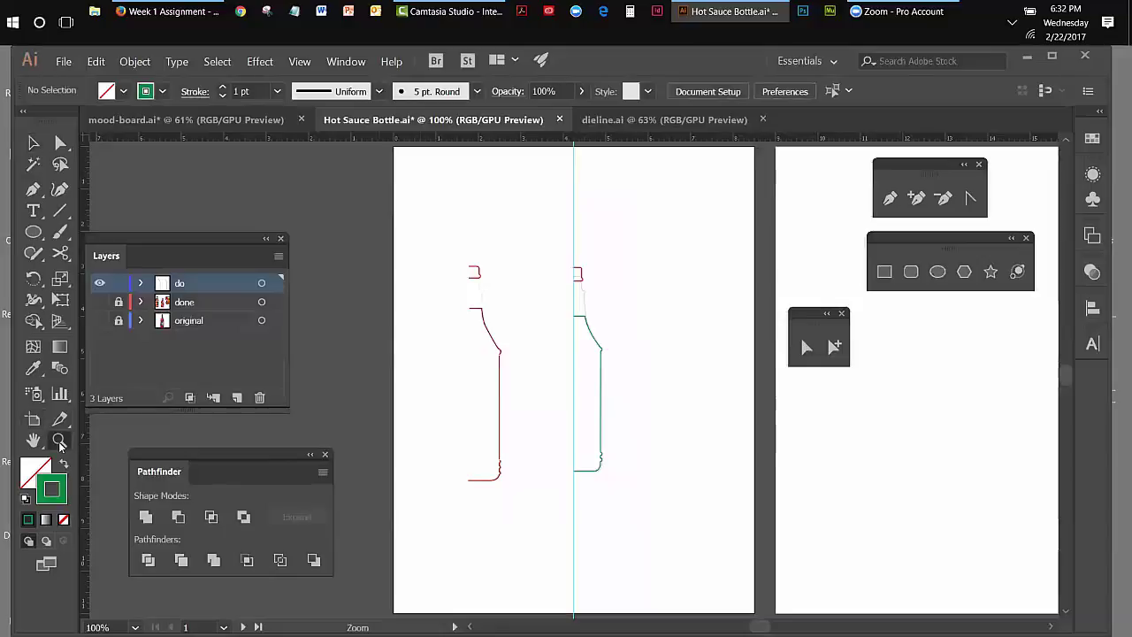
{"action": "left_click_drag", "start_coordinate": [523, 242], "coordinate": [577, 327]}
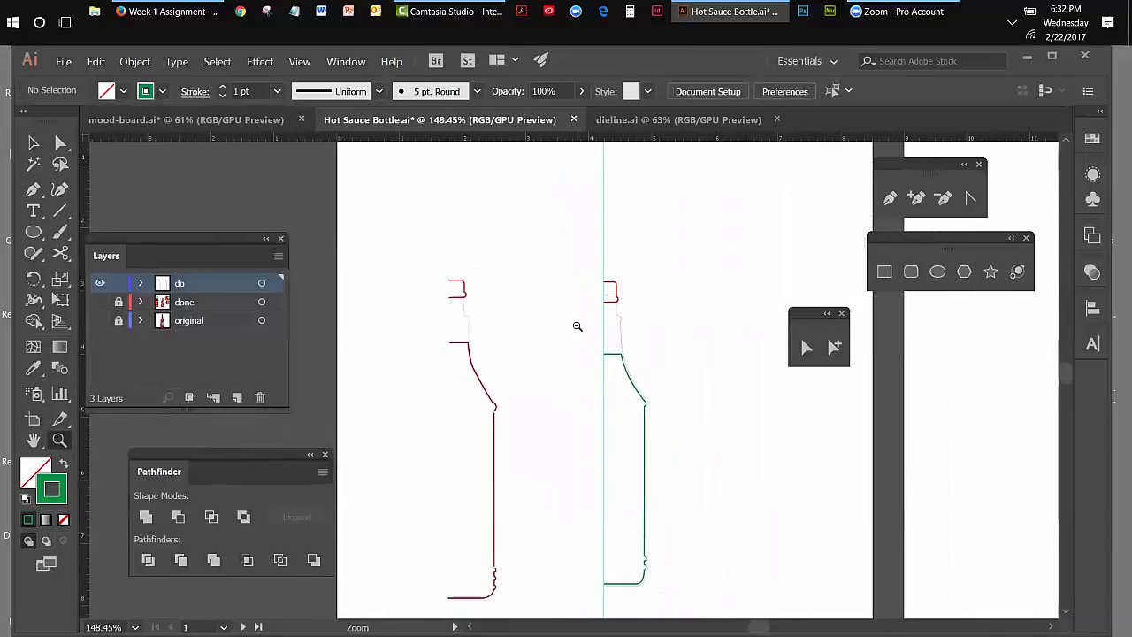
{"action": "scroll", "coordinate": [1069, 381], "scroll_direction": "down", "scroll_amount": 3}
{"action": "scroll", "coordinate": [1068, 382], "scroll_direction": "up", "scroll_amount": 3}
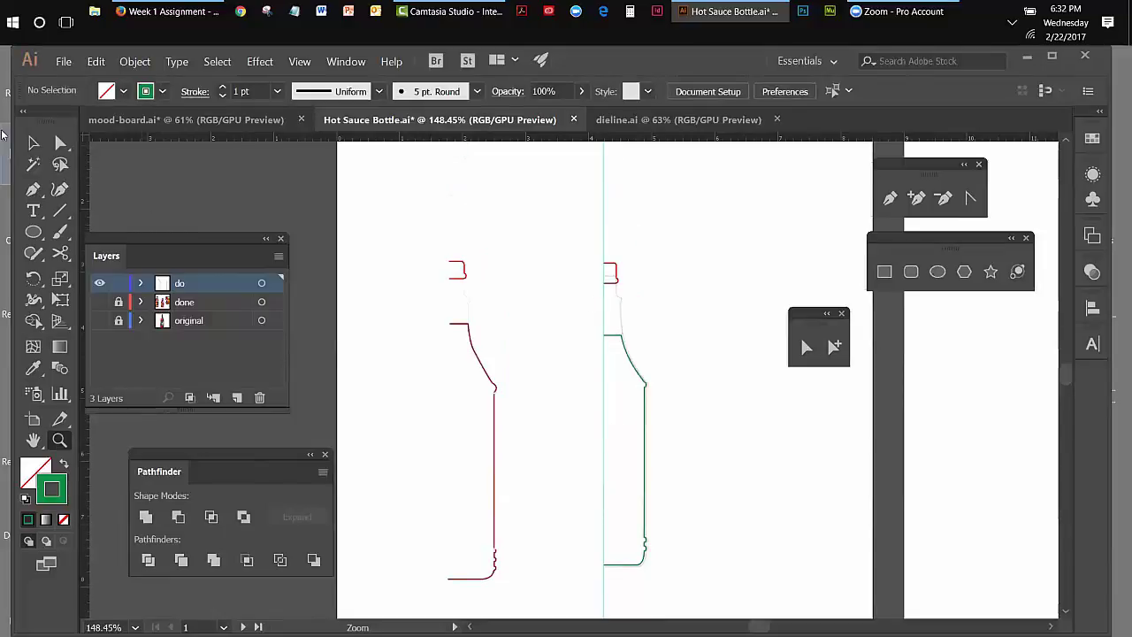
Select the green bottle profile path and cut it.
{"action": "left_click", "coordinate": [32, 144]}
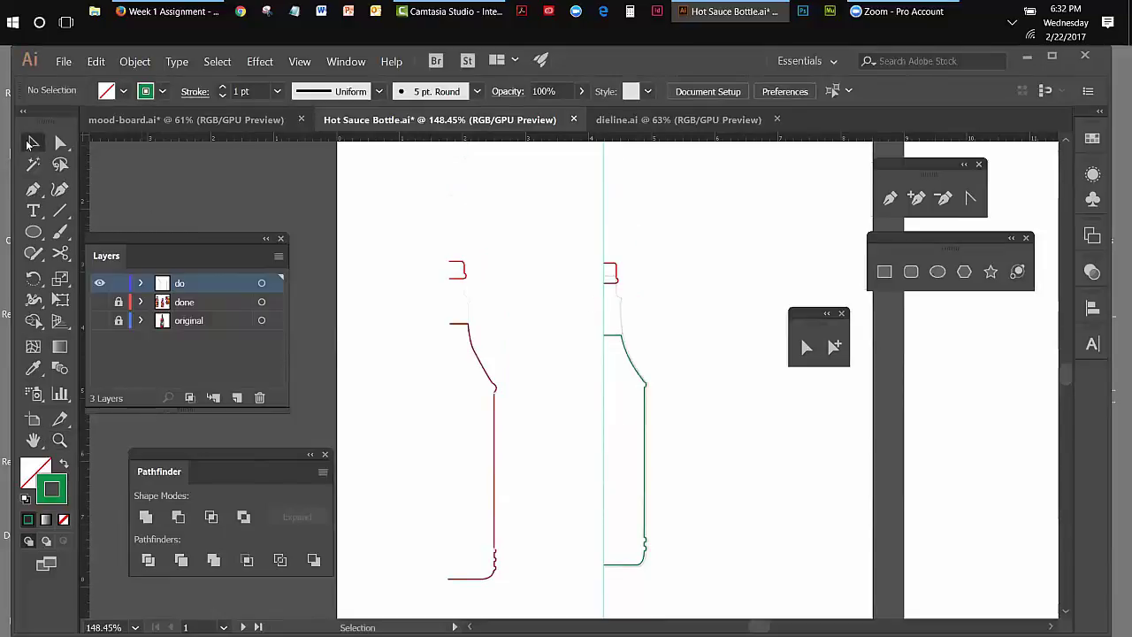
{"action": "left_click", "coordinate": [613, 337]}
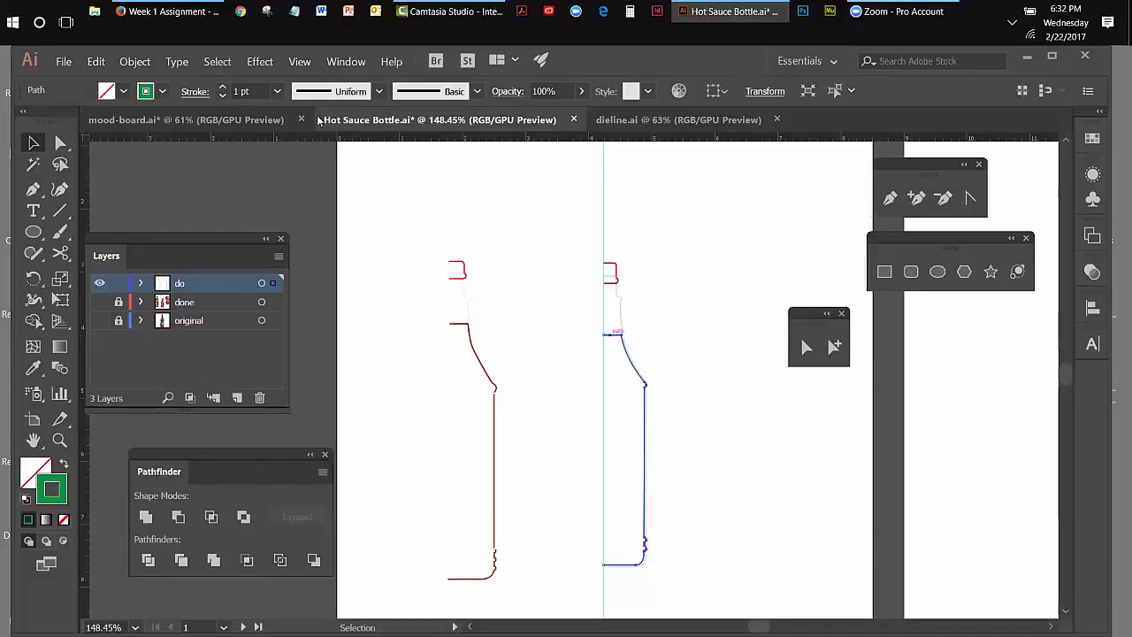
{"action": "left_click", "coordinate": [95, 61]}
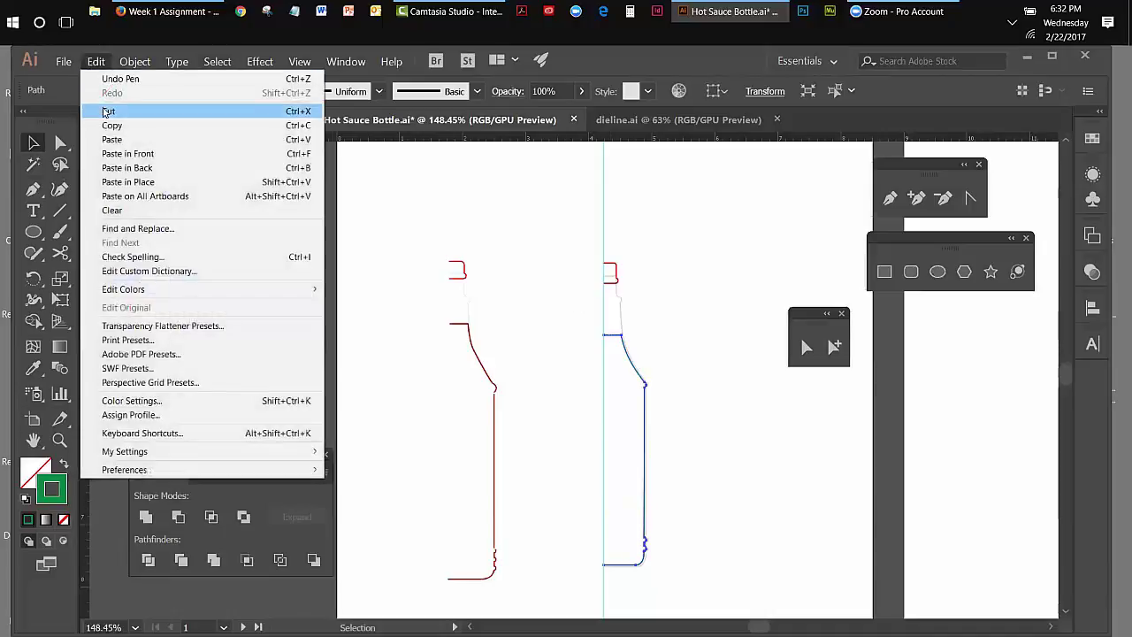
{"action": "left_click", "coordinate": [106, 112]}
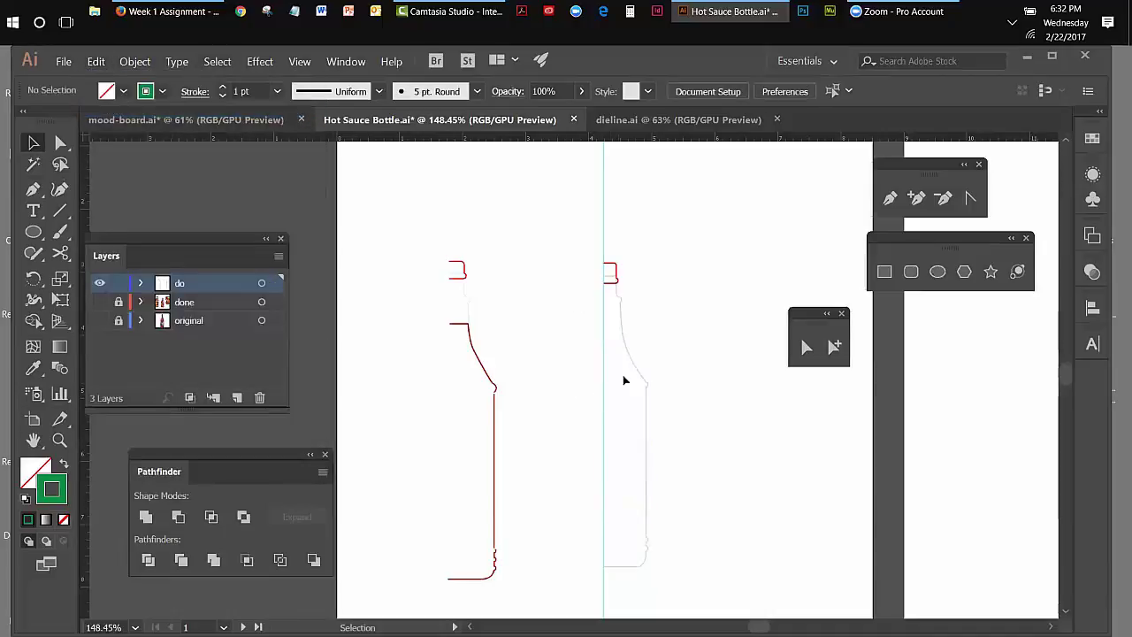
Paste the profile back behind the artwork and marquee-select the bottle's right-side profile path.
{"action": "key", "text": "ctrl+f"}
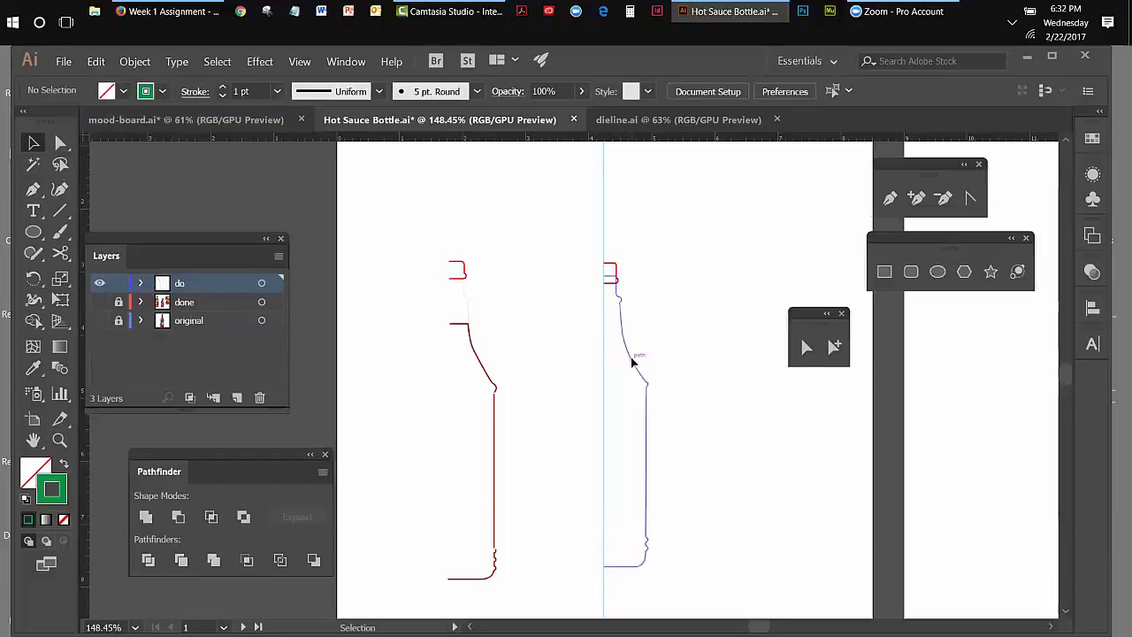
{"action": "left_click", "coordinate": [96, 61]}
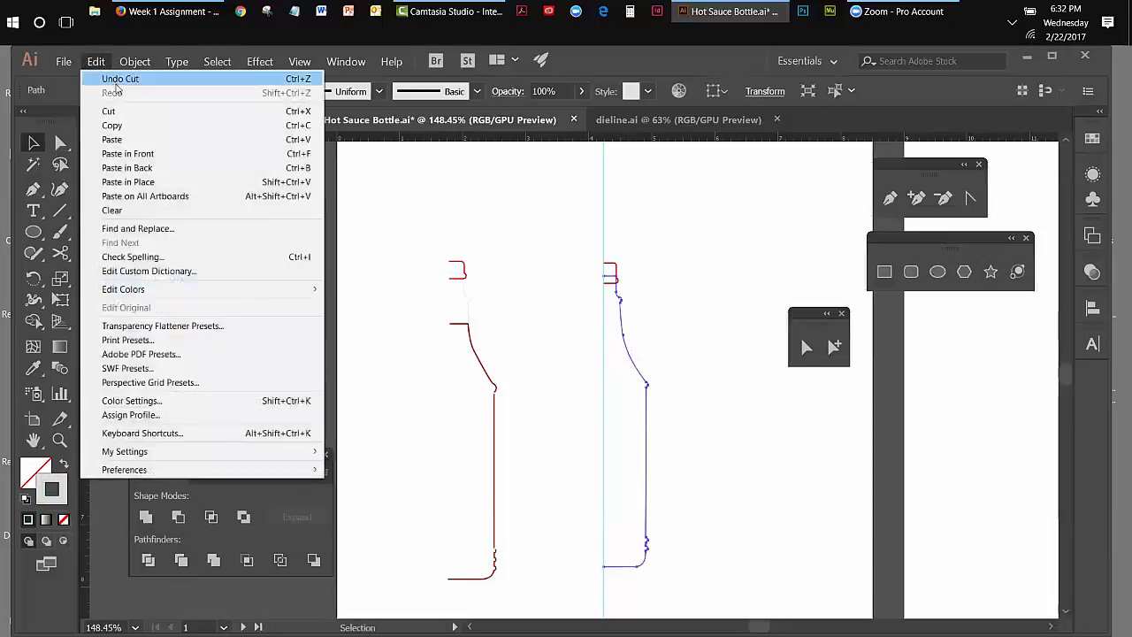
{"action": "left_click", "coordinate": [133, 167]}
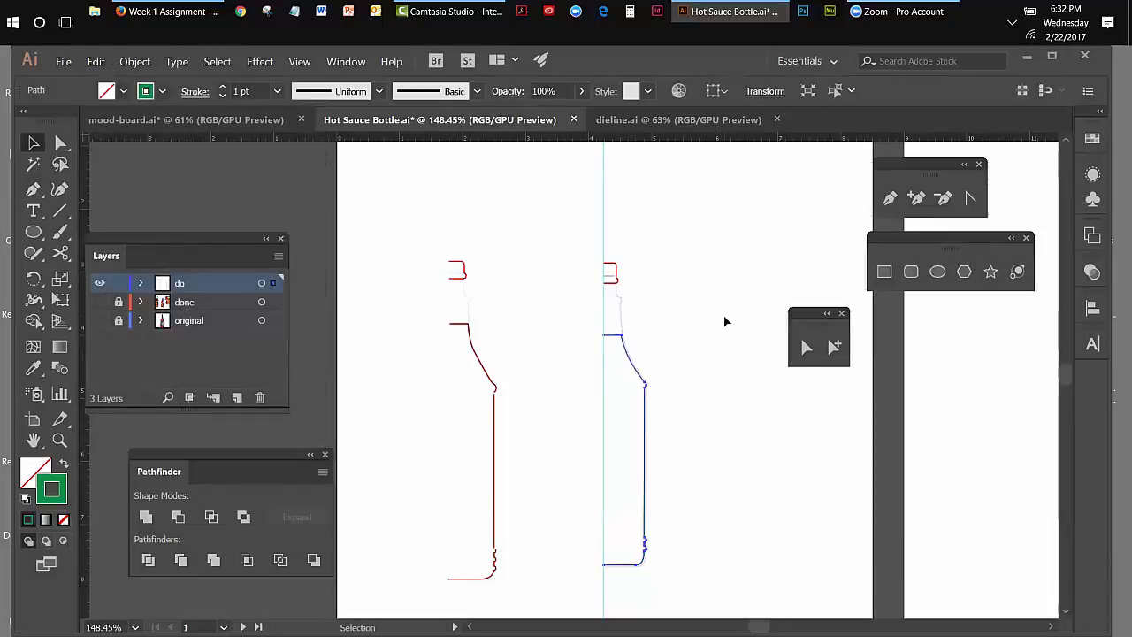
{"action": "left_click", "coordinate": [741, 393]}
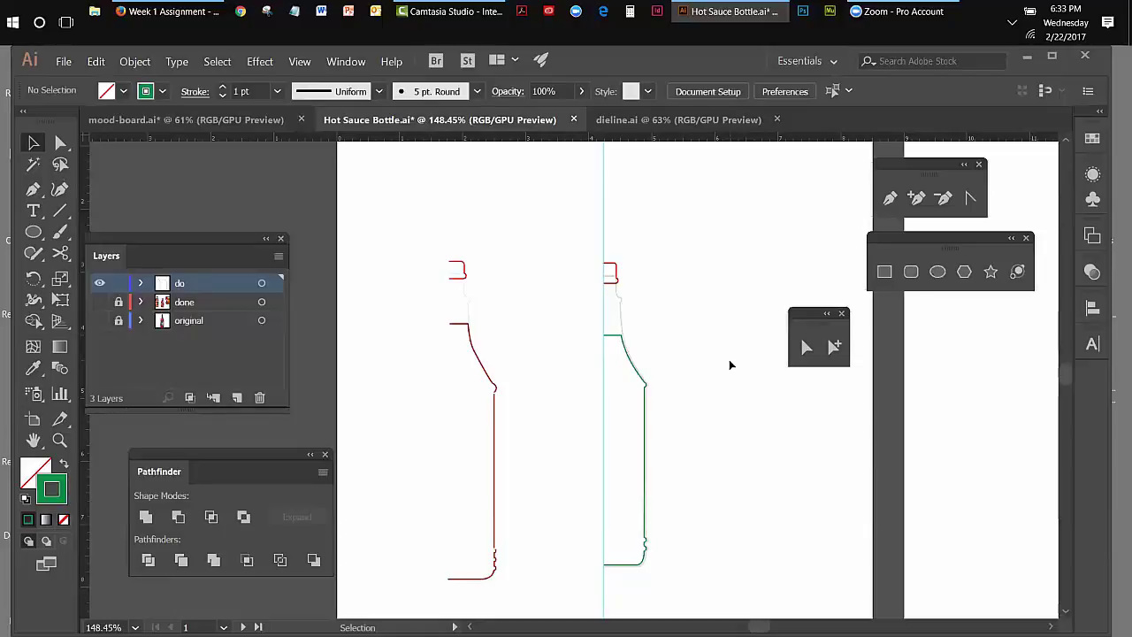
{"action": "left_click_drag", "start_coordinate": [621, 253], "coordinate": [644, 404]}
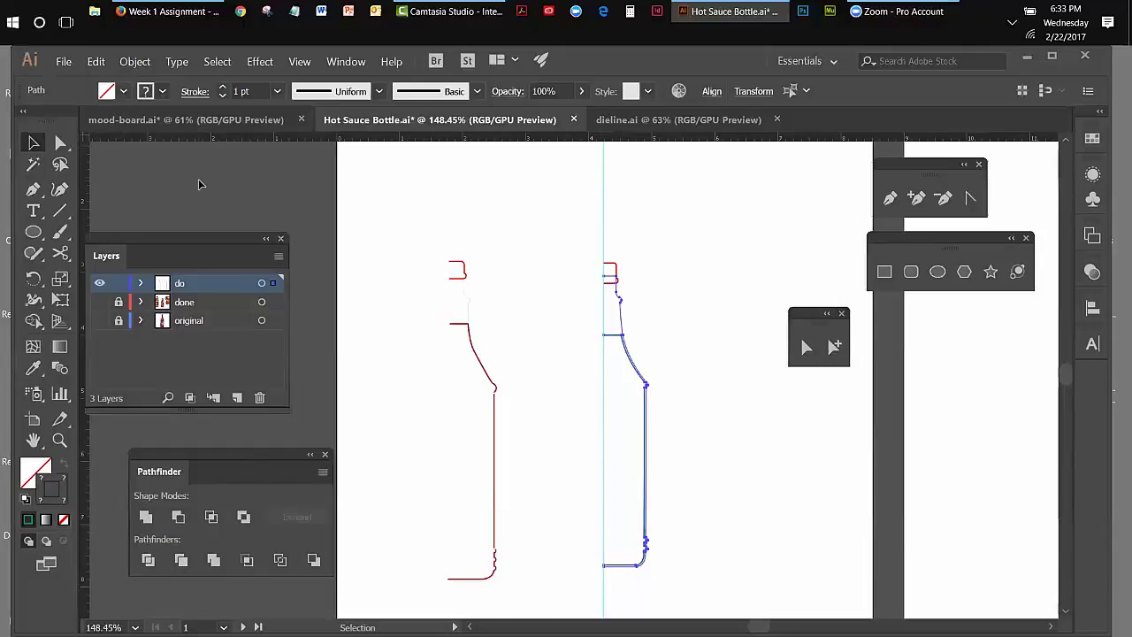
{"action": "left_click", "coordinate": [259, 61]}
{"action": "mouse_move", "coordinate": [274, 152]}
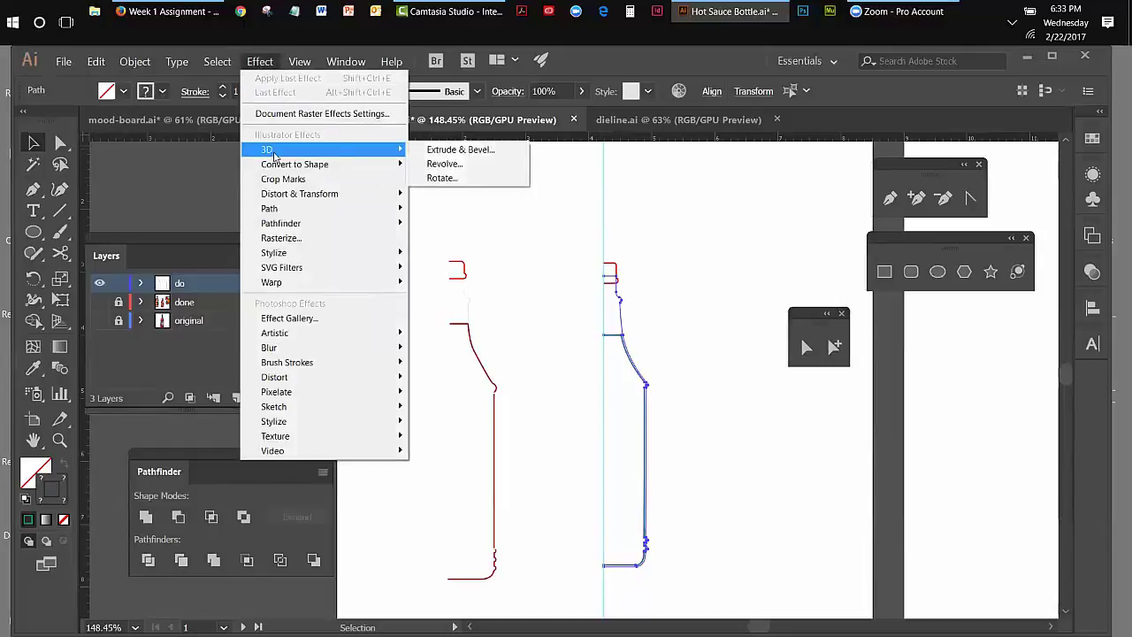
{"action": "left_click", "coordinate": [444, 164]}
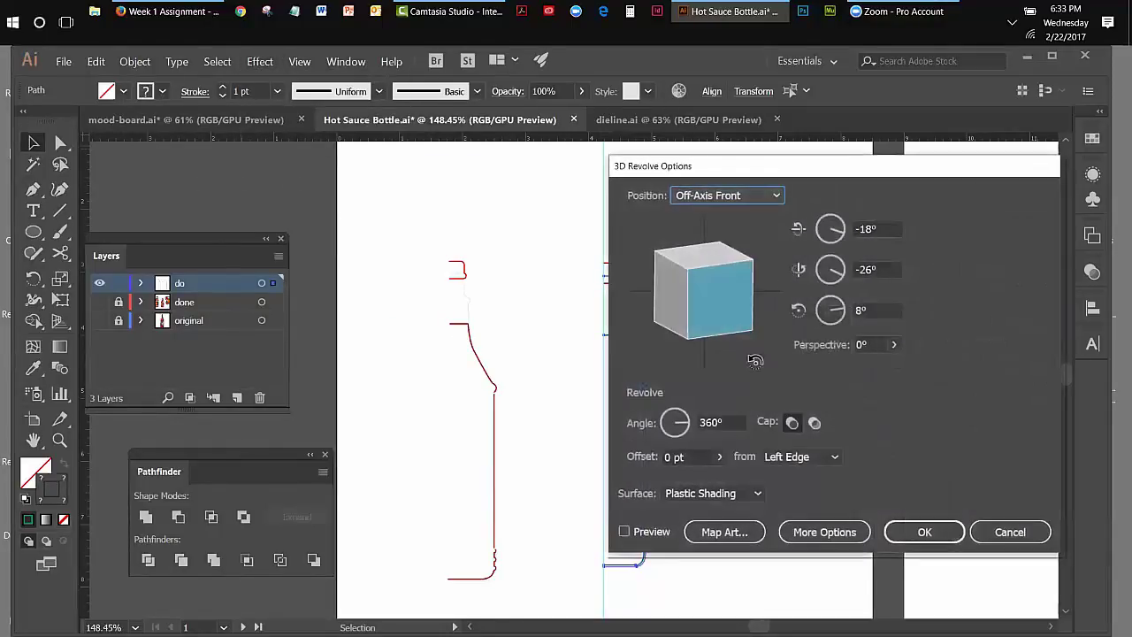
{"action": "left_click", "coordinate": [626, 532]}
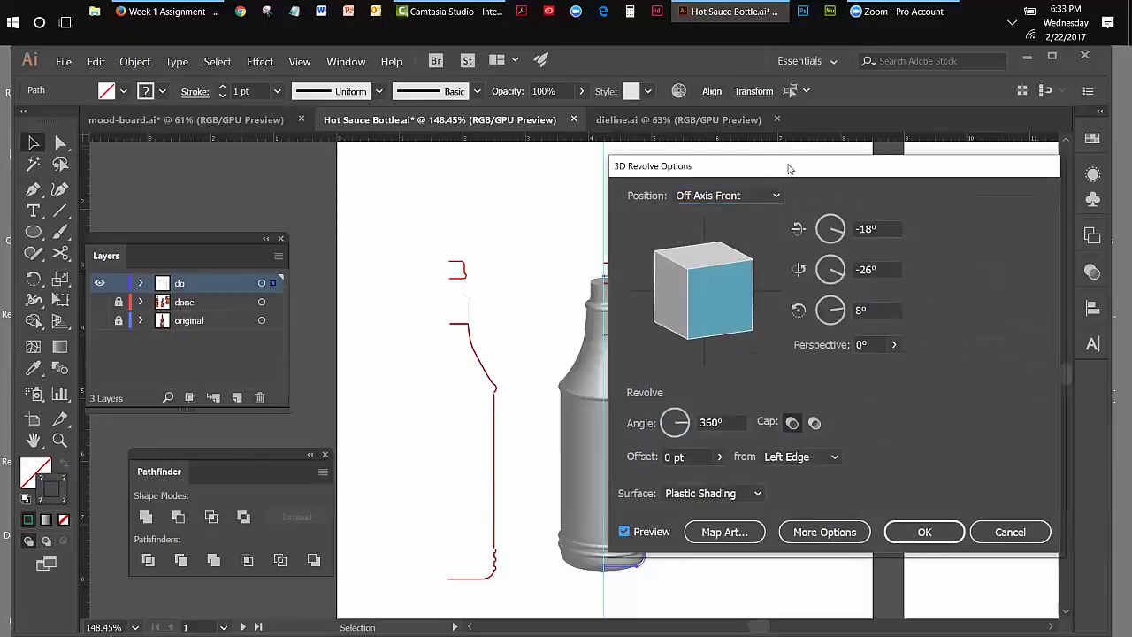
{"action": "left_click_drag", "start_coordinate": [790, 169], "coordinate": [896, 179]}
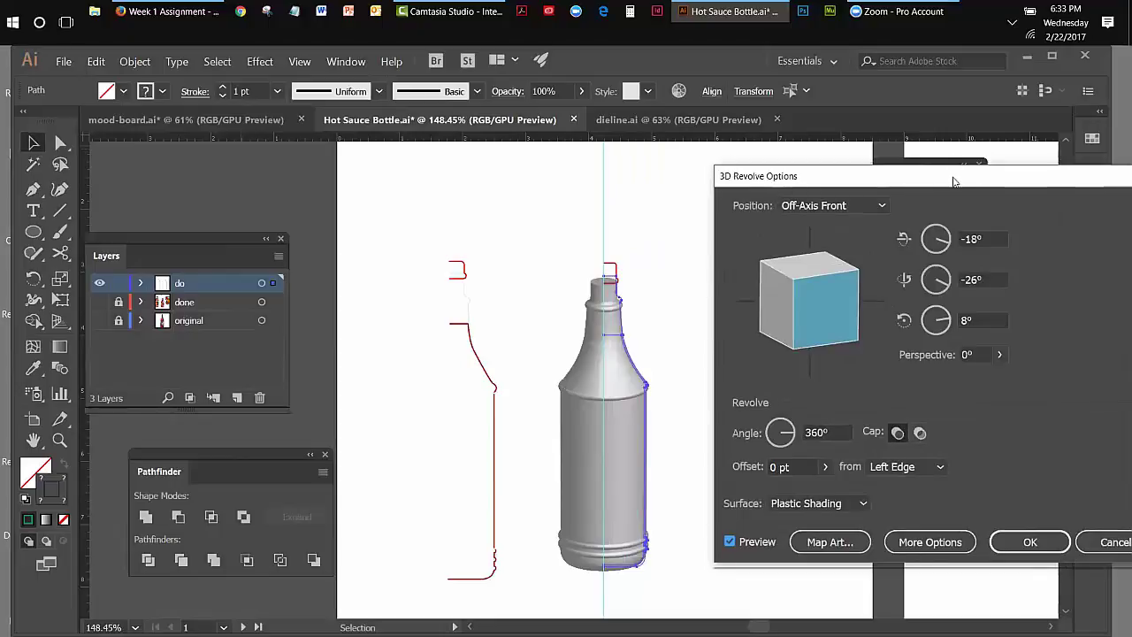
{"action": "left_click", "coordinate": [939, 529]}
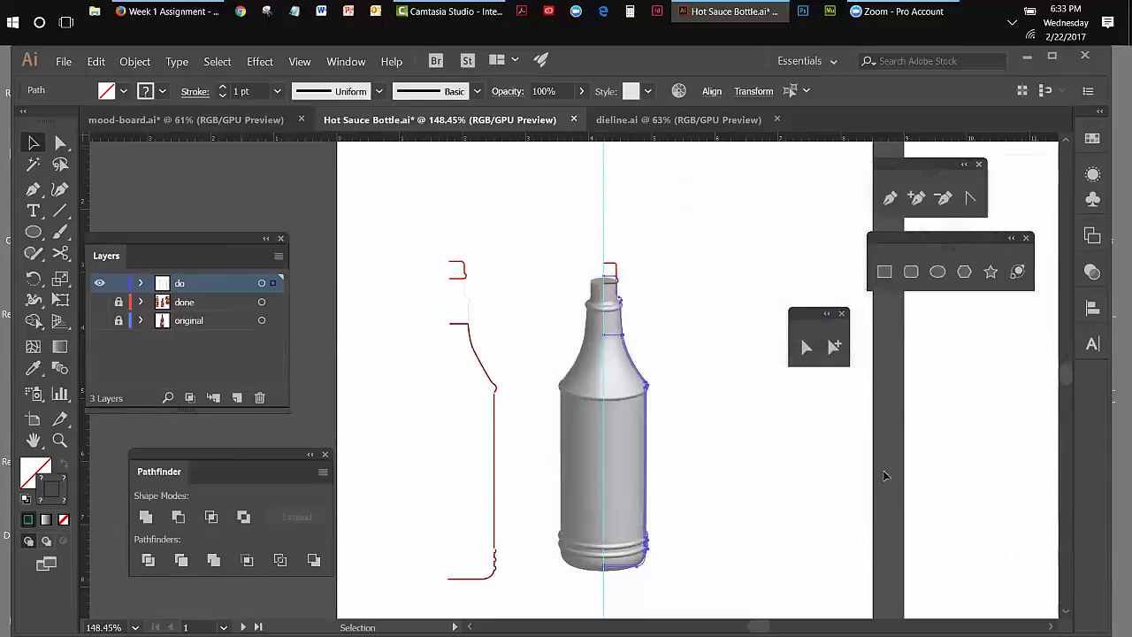
{"action": "mouse_move", "coordinate": [608, 236]}
{"action": "left_mouse_down"}
{"action": "mouse_move", "coordinate": [614, 283]}
{"action": "mouse_move", "coordinate": [702, 478]}
{"action": "left_mouse_up"}
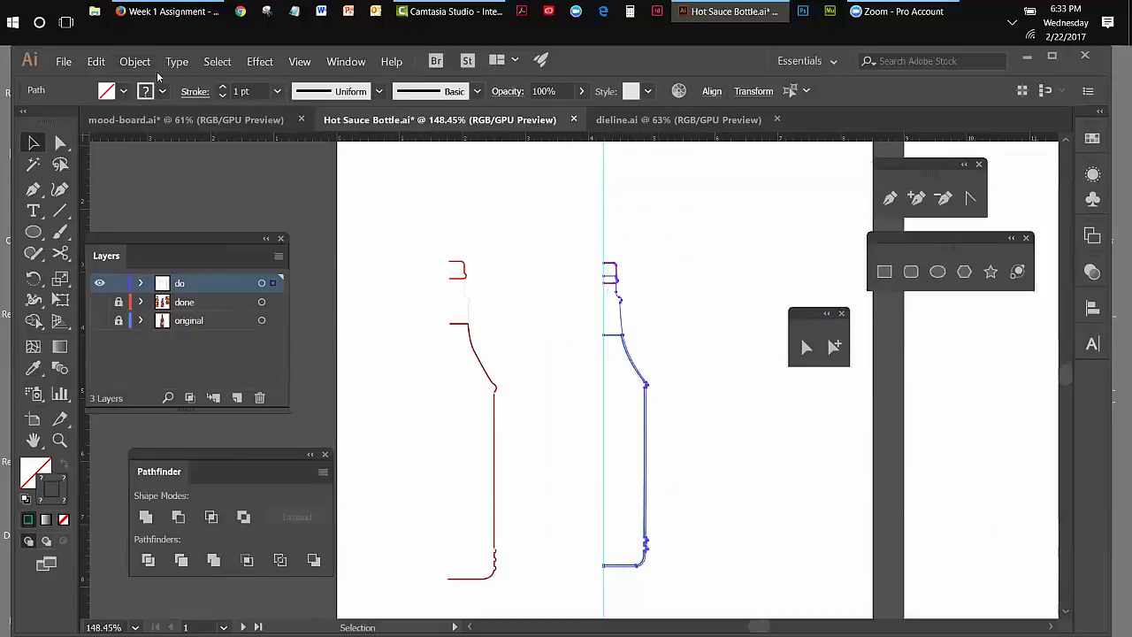
Apply Effect > 3D > Revolve to the profile with Preview turned on.
{"action": "left_click", "coordinate": [259, 61]}
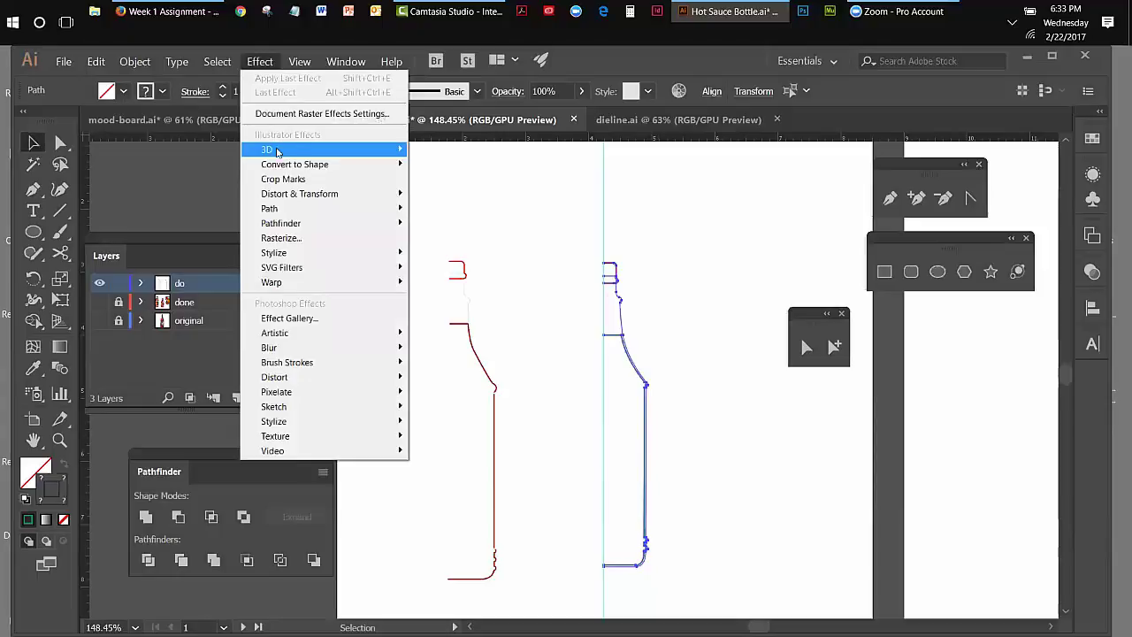
{"action": "mouse_move", "coordinate": [277, 151]}
{"action": "left_click", "coordinate": [456, 164]}
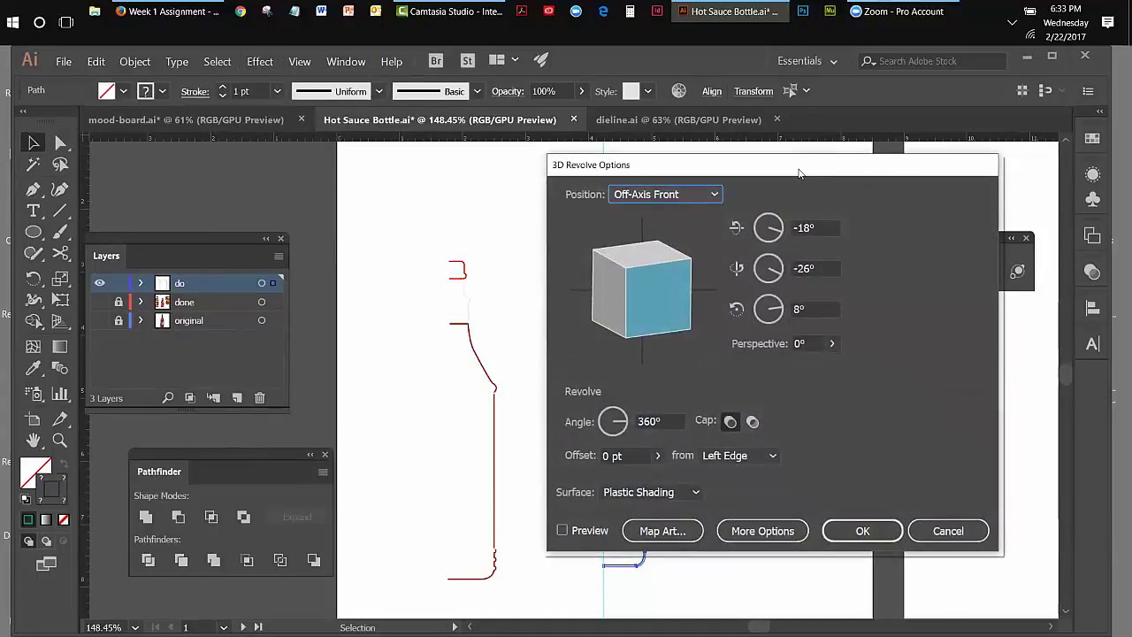
{"action": "left_click_drag", "start_coordinate": [799, 172], "coordinate": [948, 139]}
{"action": "left_click", "coordinate": [713, 498]}
{"action": "left_click", "coordinate": [713, 497]}
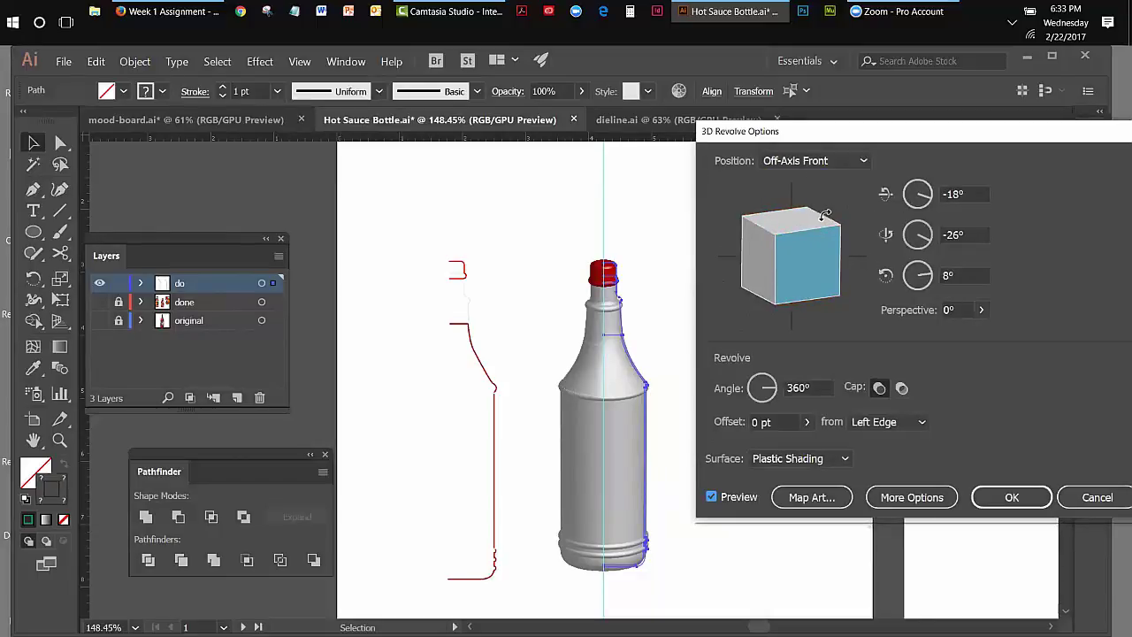
Preview the revolved bottle in the Front and Isometric Left positions.
{"action": "left_click", "coordinate": [803, 162]}
{"action": "key", "text": "Escape"}
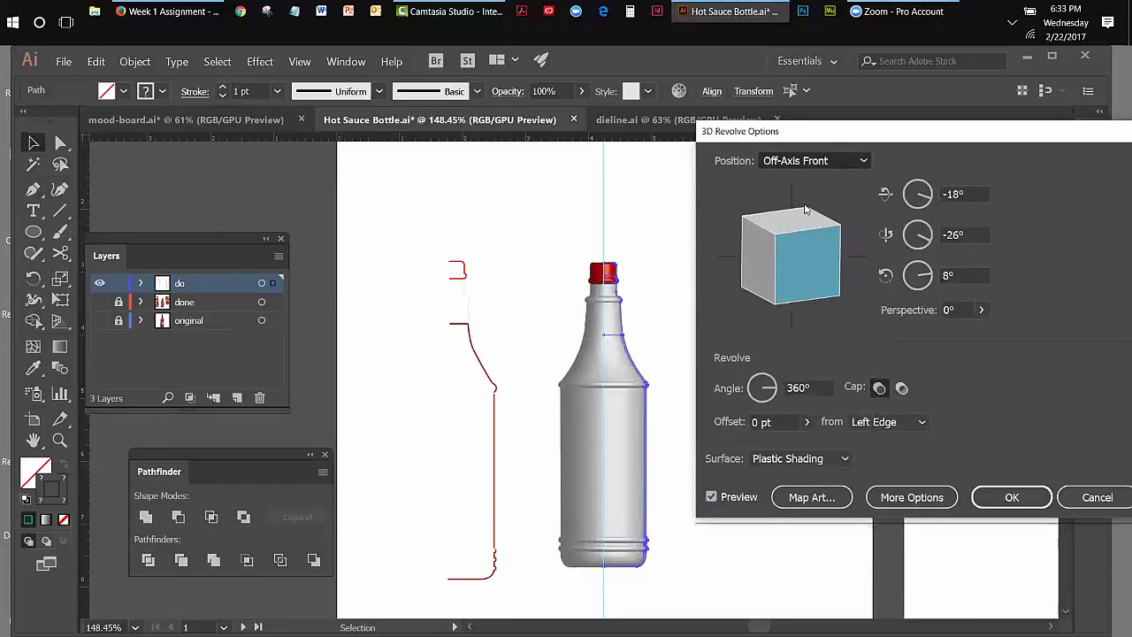
{"action": "key", "text": "f"}
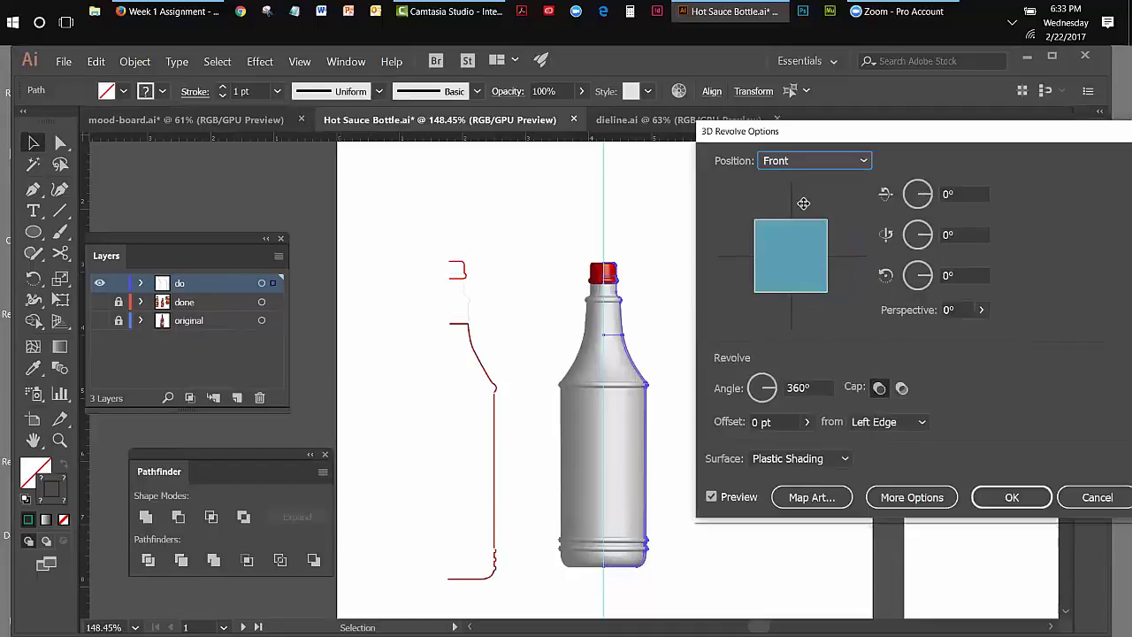
{"action": "left_click", "coordinate": [862, 161]}
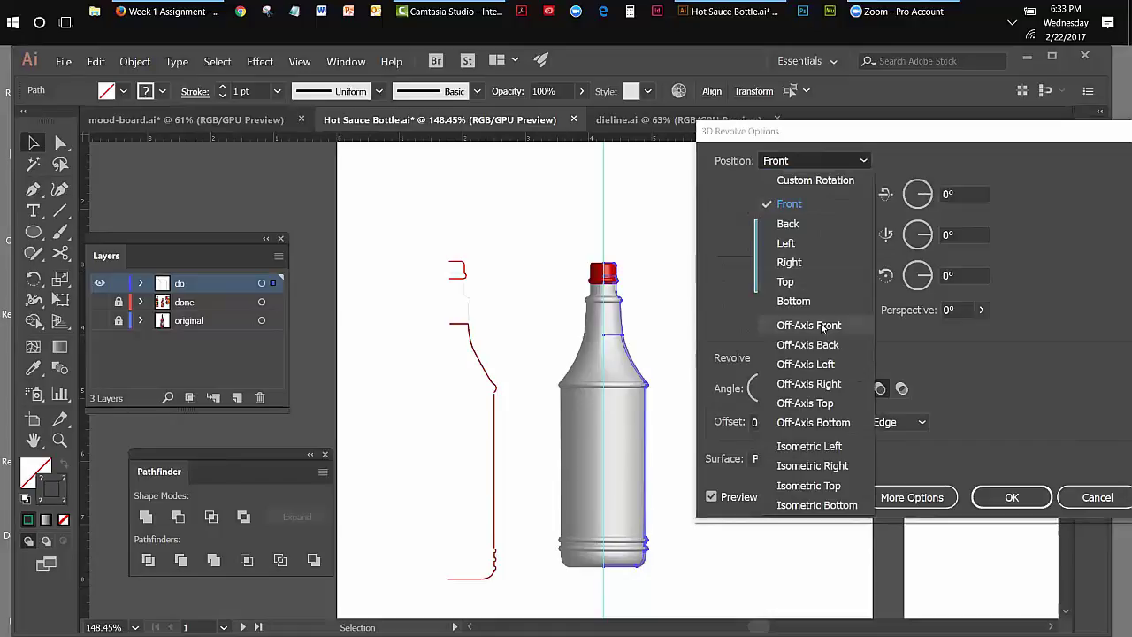
{"action": "key", "text": "Escape"}
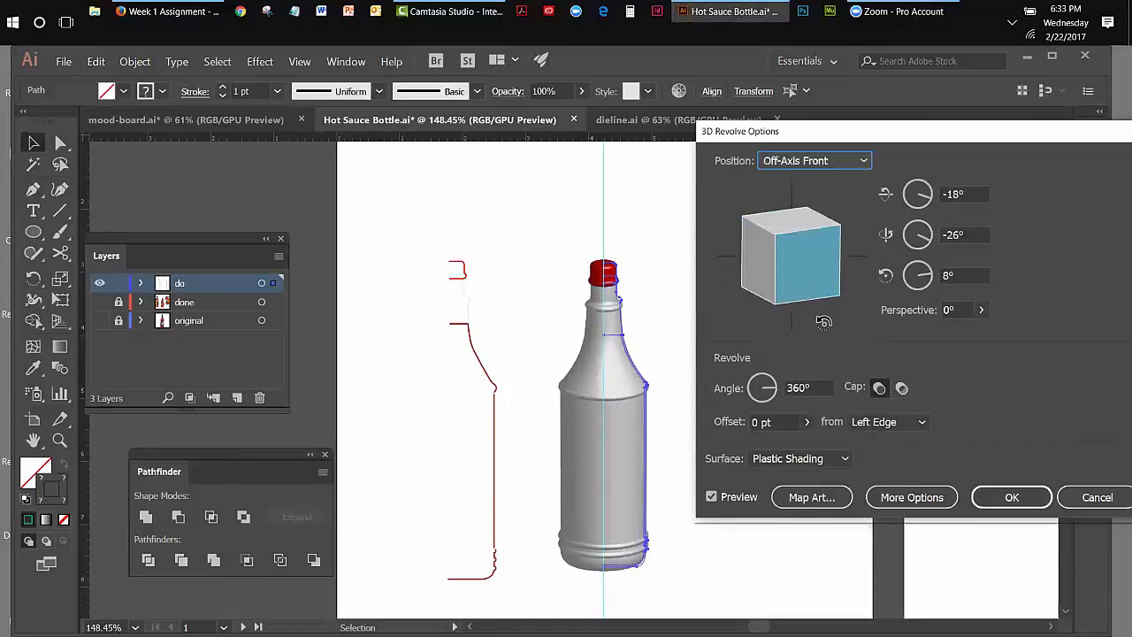
{"action": "left_click", "coordinate": [824, 161]}
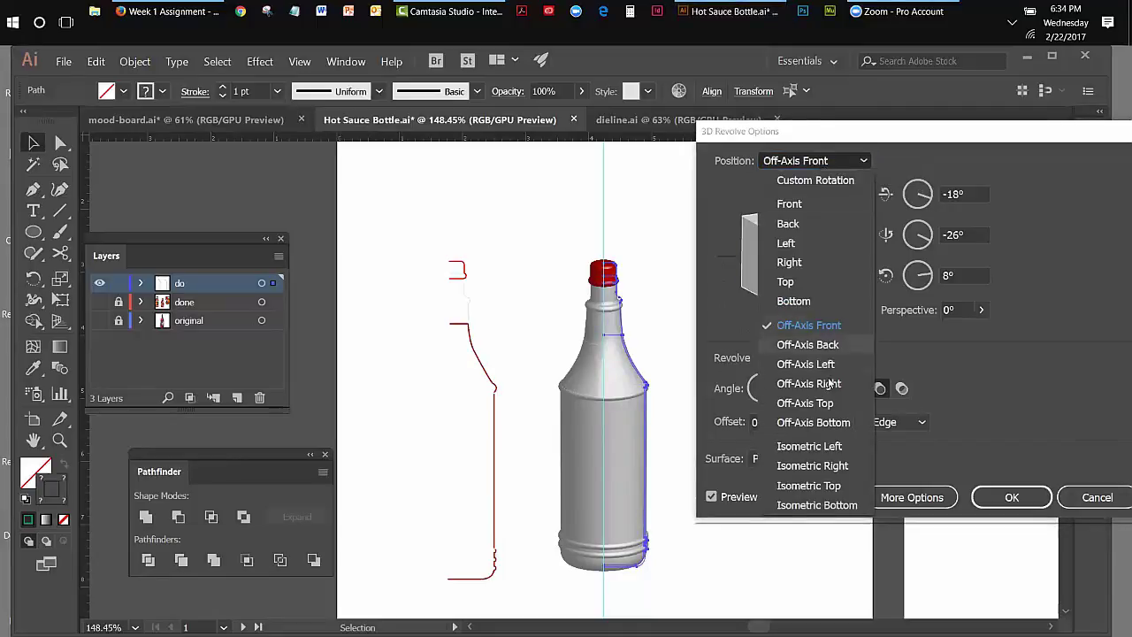
{"action": "key", "text": "Escape"}
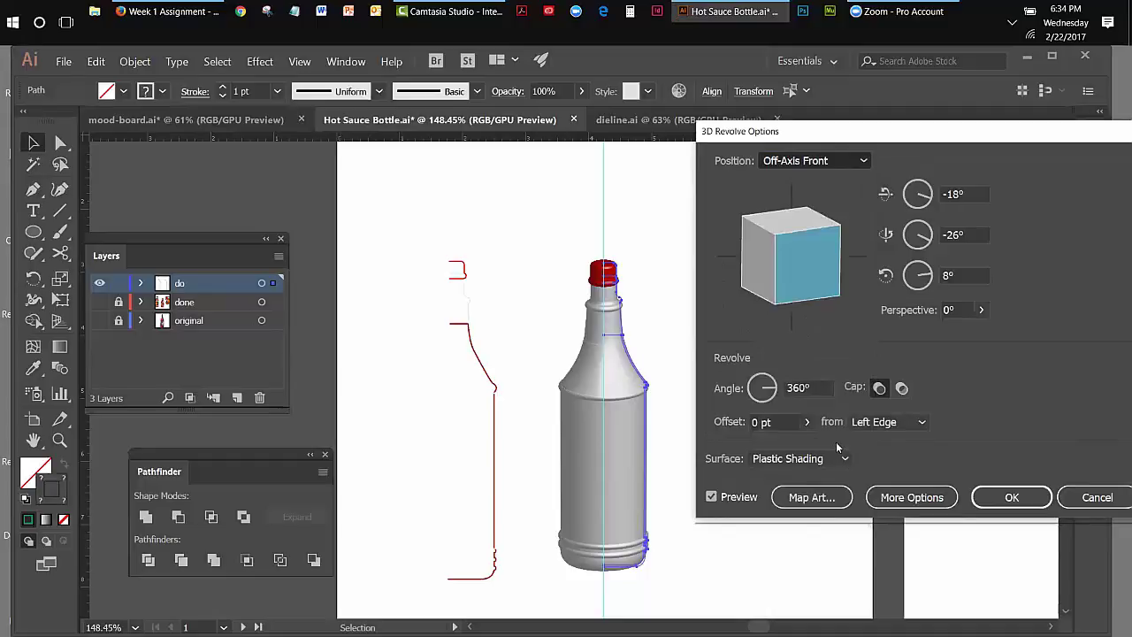
{"action": "key", "text": "i"}
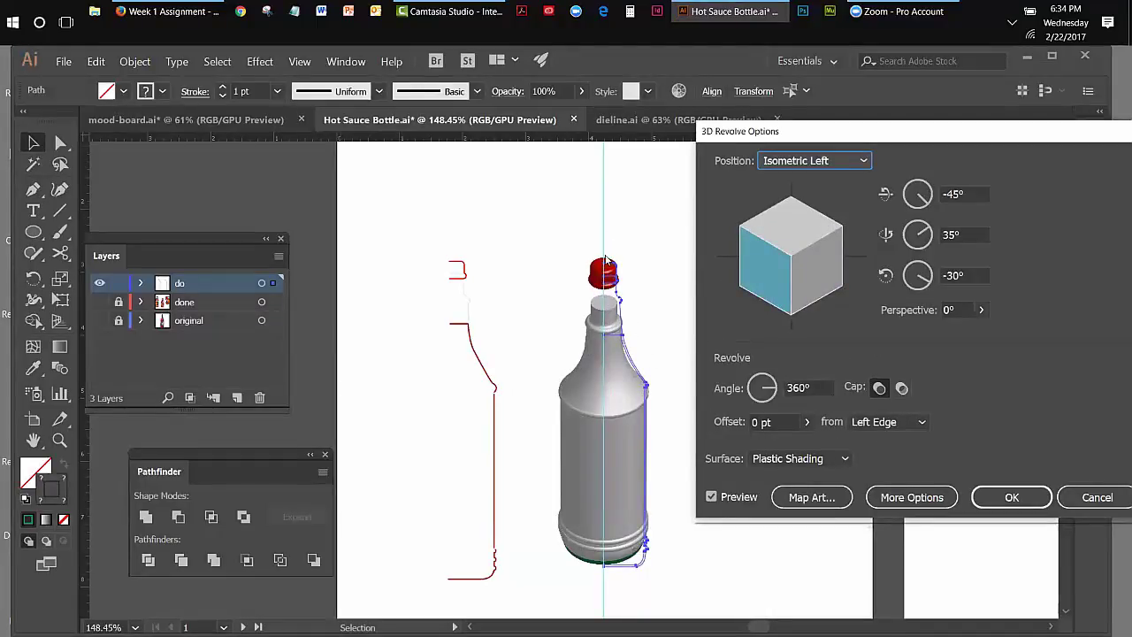
Apply the revolve at Off-Axis Front, 360° with Plastic Shading, and deselect.
{"action": "left_click", "coordinate": [808, 162]}
{"action": "key", "text": "Escape"}
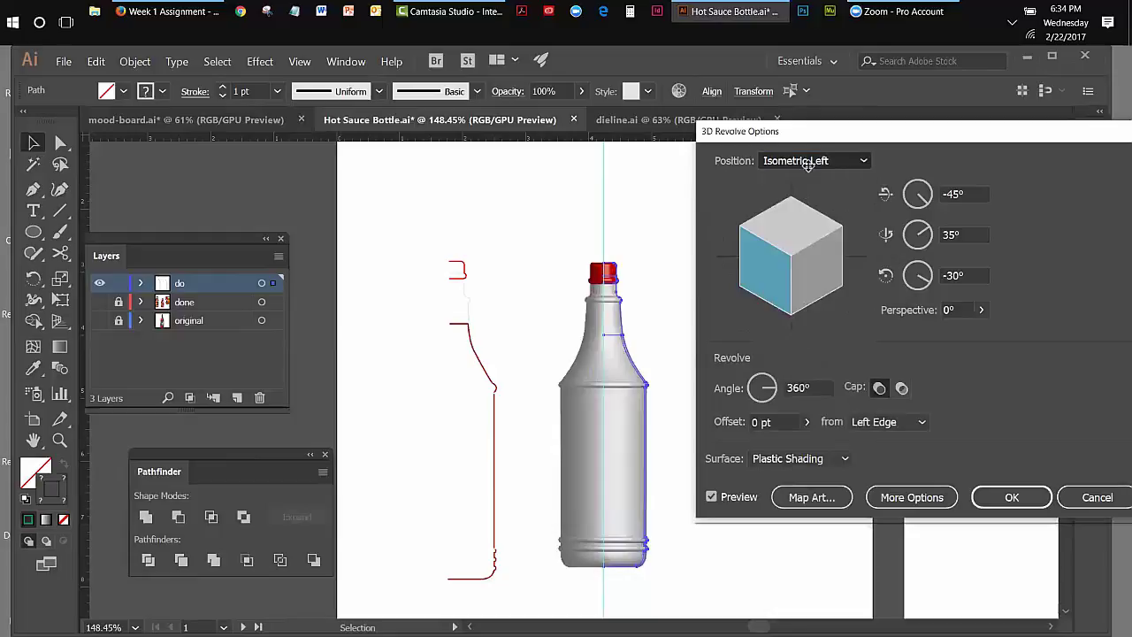
{"action": "left_click", "coordinate": [807, 162]}
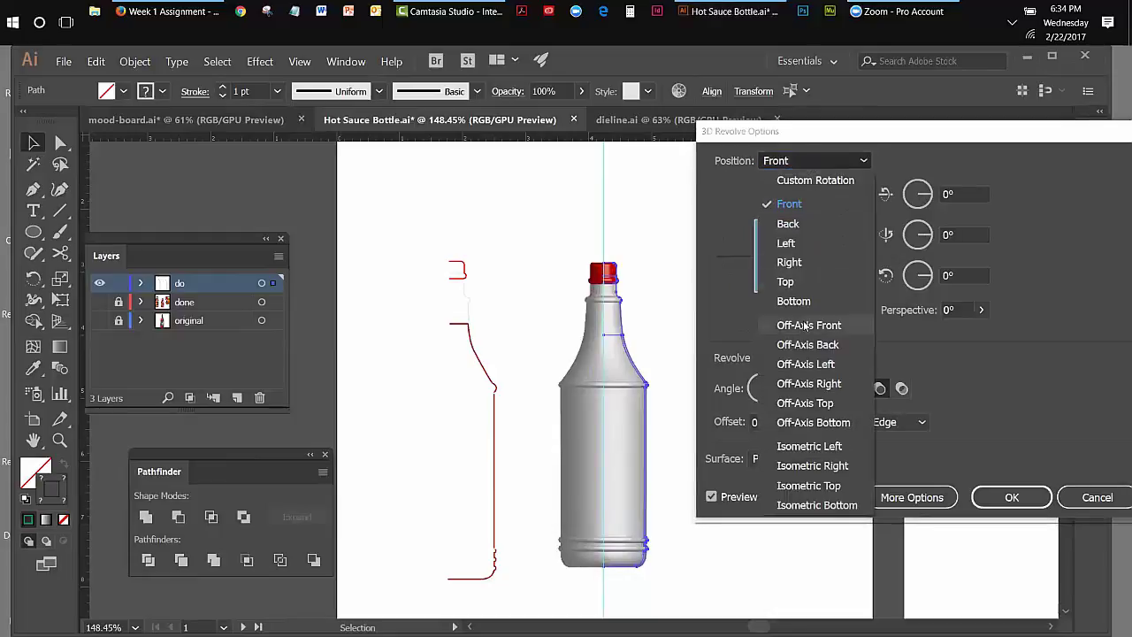
{"action": "key", "text": "Escape"}
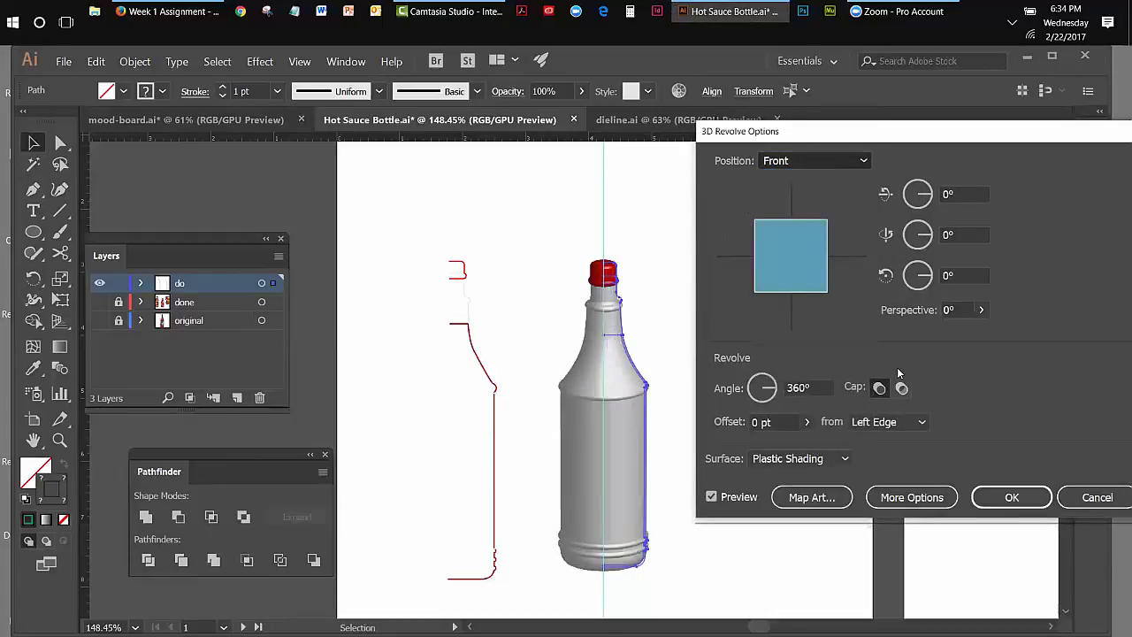
{"action": "left_click", "coordinate": [1008, 497]}
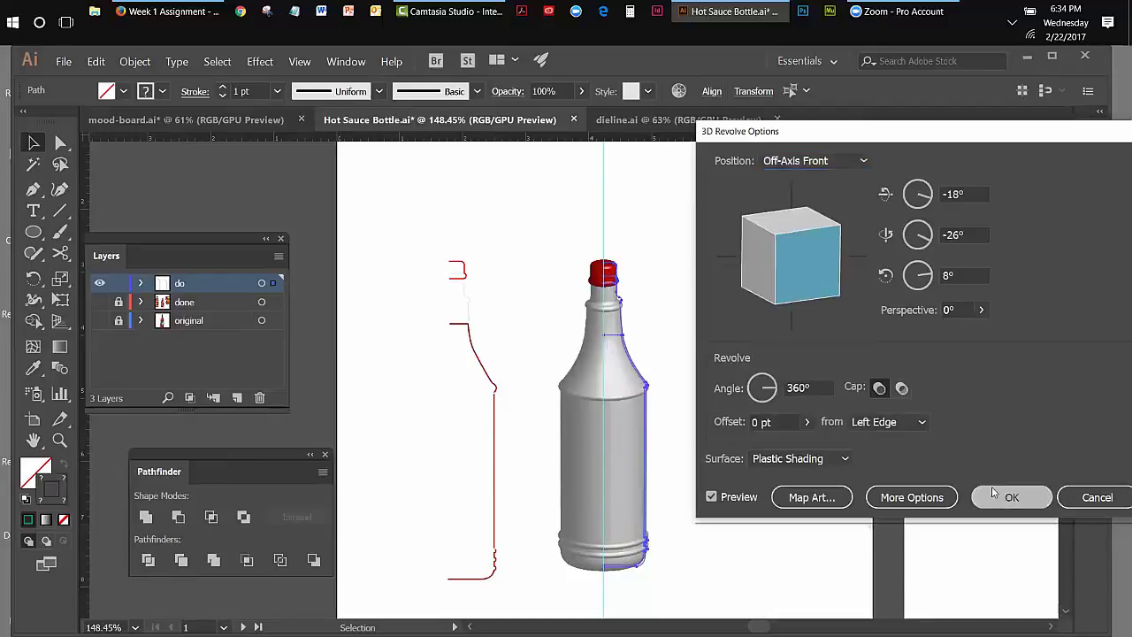
{"action": "left_click", "coordinate": [711, 319]}
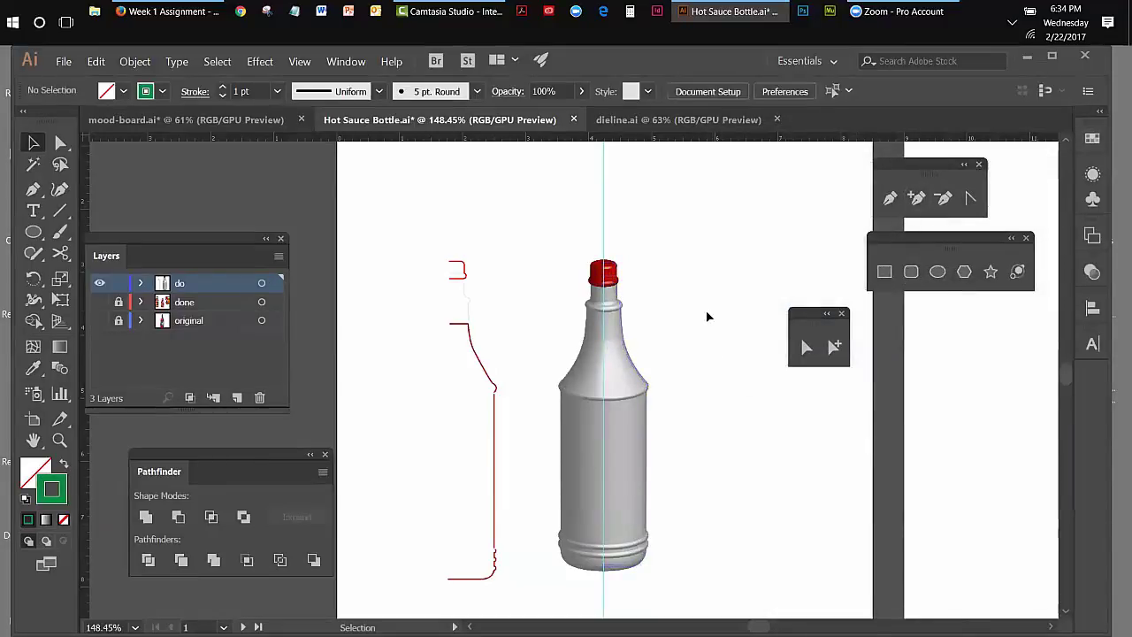
Select the revolved bottle and open the Transparency panel from the Window menu.
{"action": "left_click", "coordinate": [641, 375]}
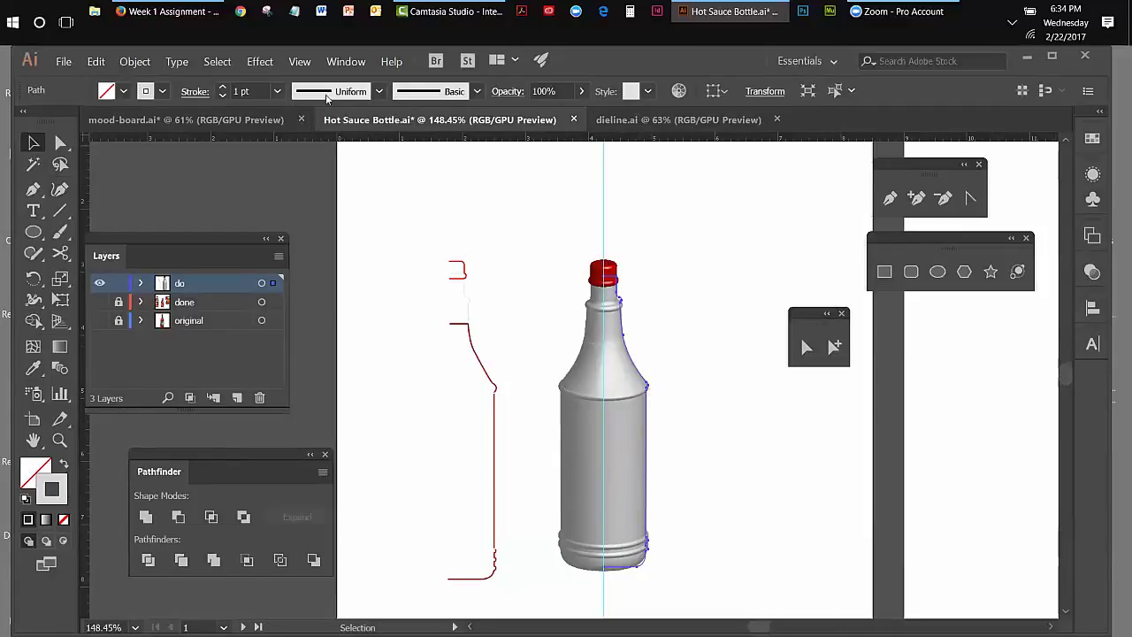
{"action": "left_click", "coordinate": [346, 61]}
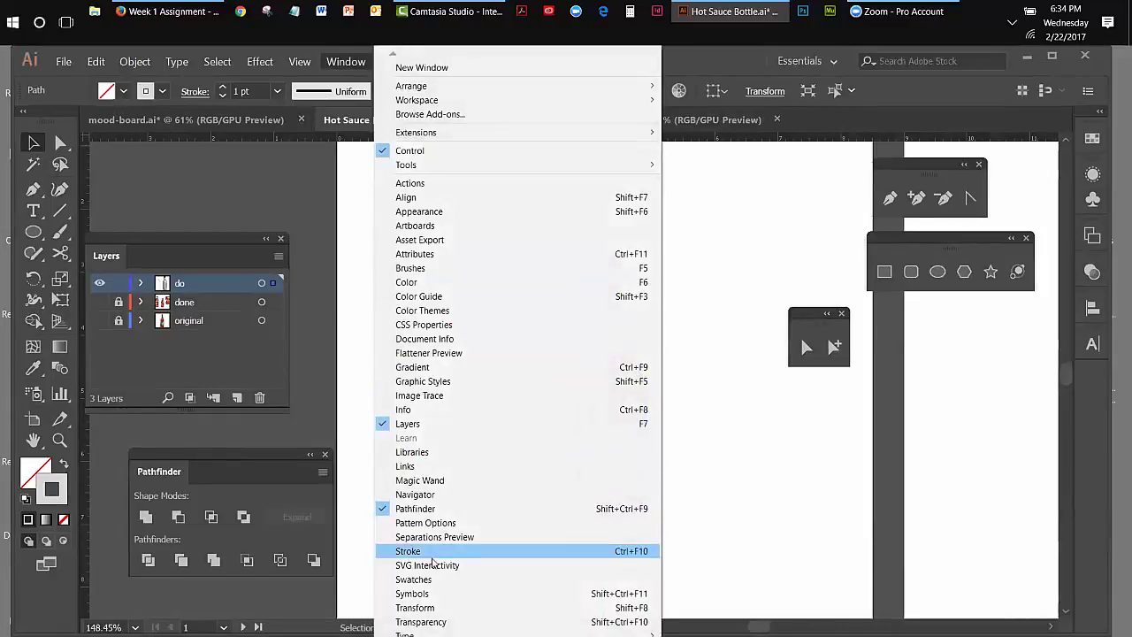
{"action": "left_click", "coordinate": [421, 622]}
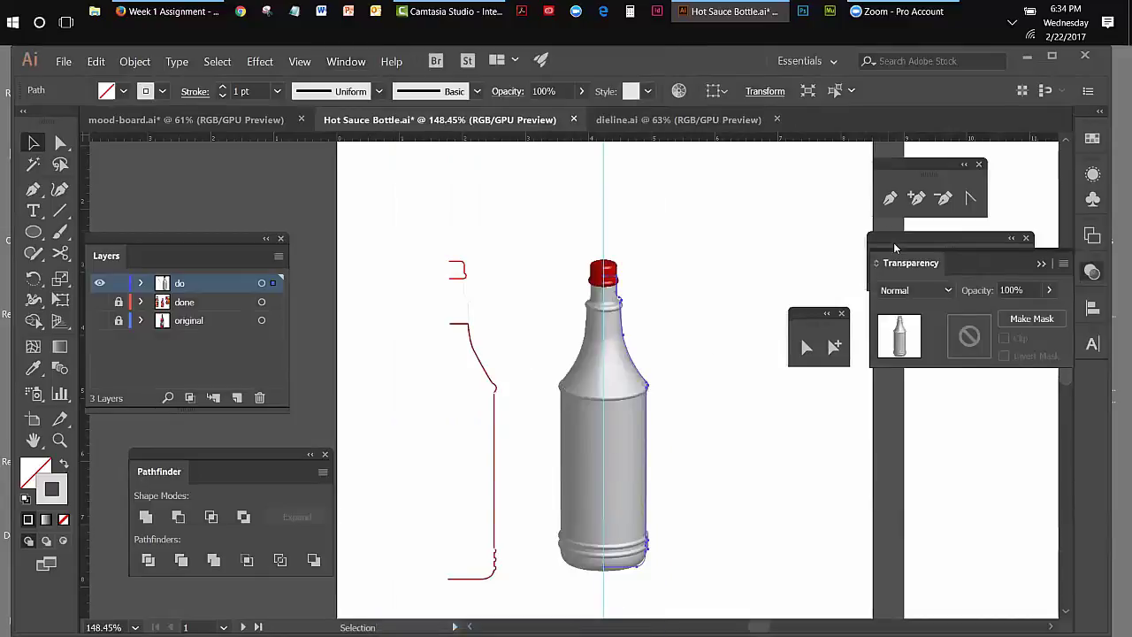
Detach the Transparency panel, then move it and the small tools panel higher.
{"action": "left_click_drag", "start_coordinate": [908, 261], "coordinate": [737, 418]}
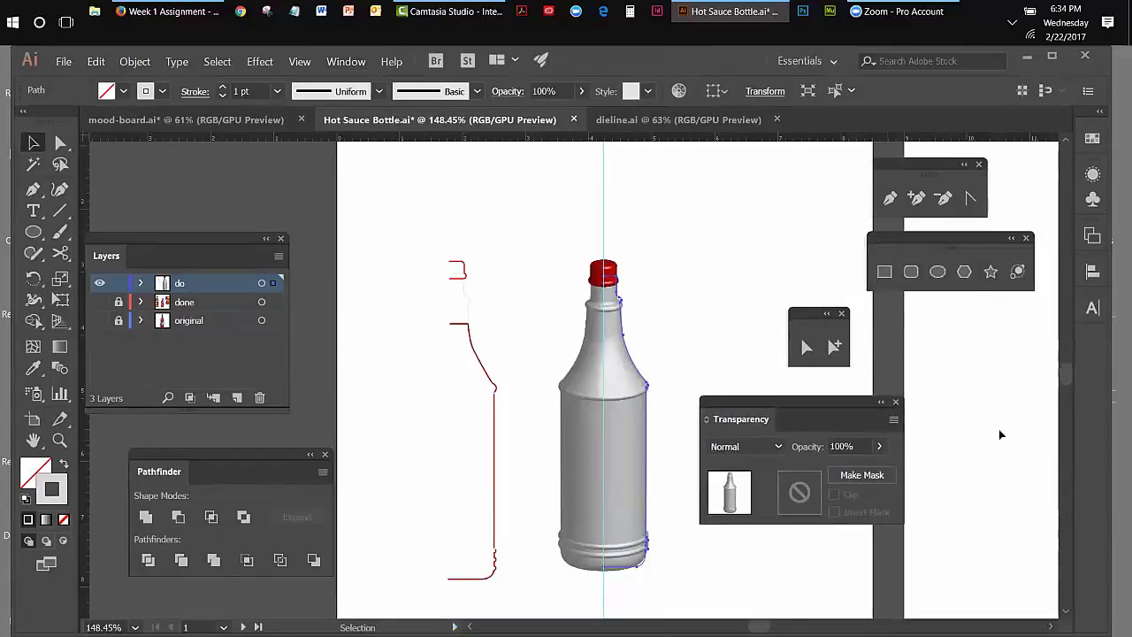
{"action": "left_click", "coordinate": [778, 447]}
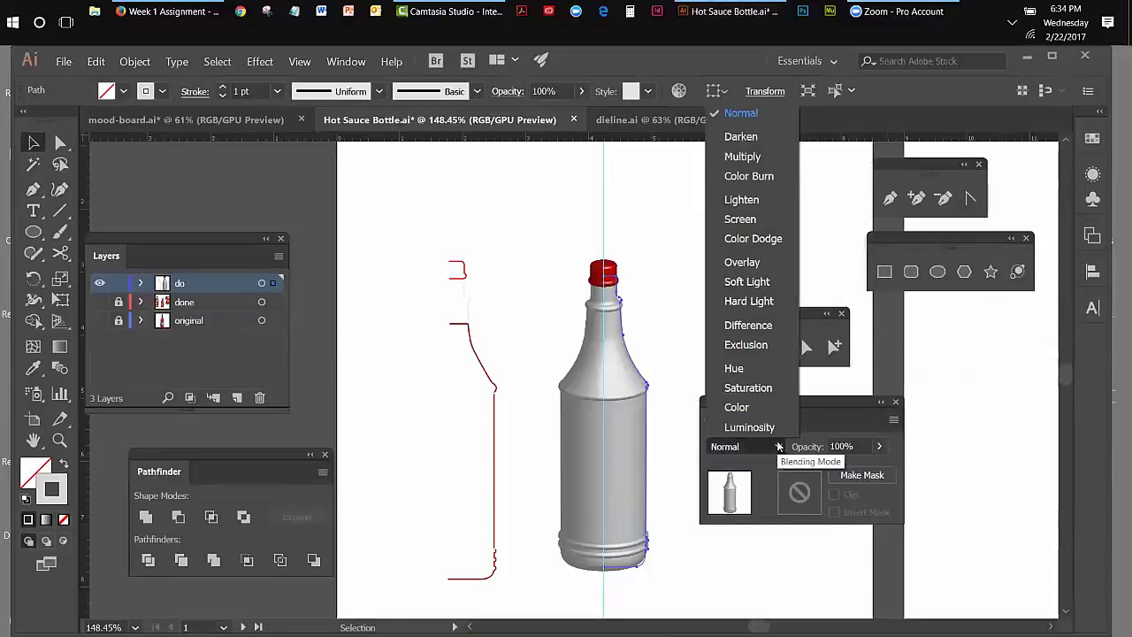
{"action": "key", "text": "Escape"}
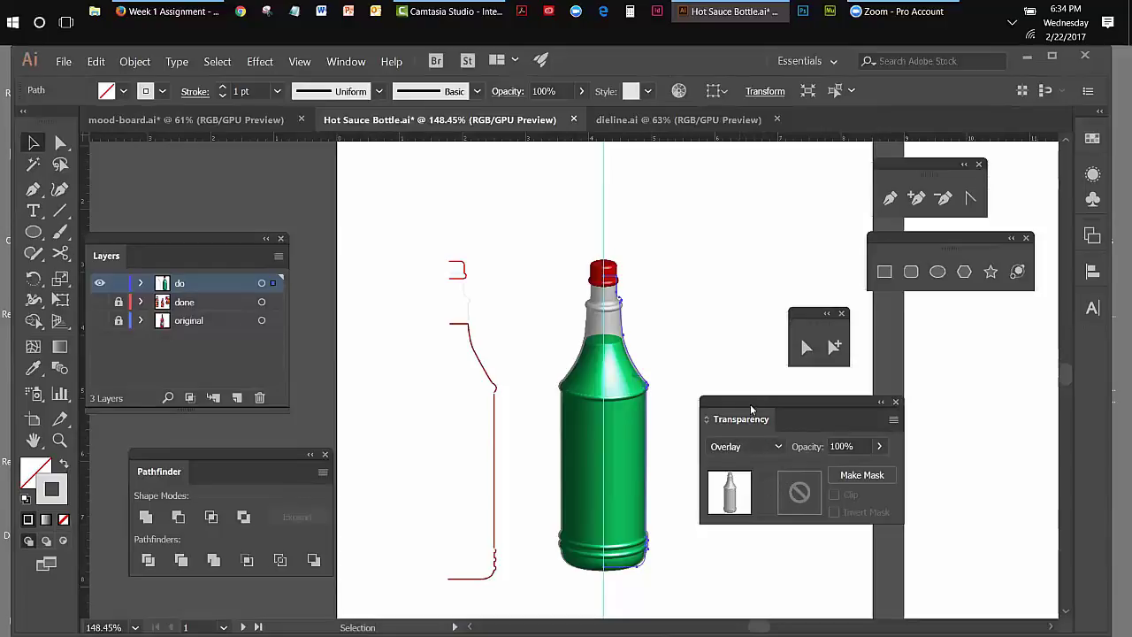
{"action": "left_click_drag", "start_coordinate": [801, 313], "coordinate": [782, 169]}
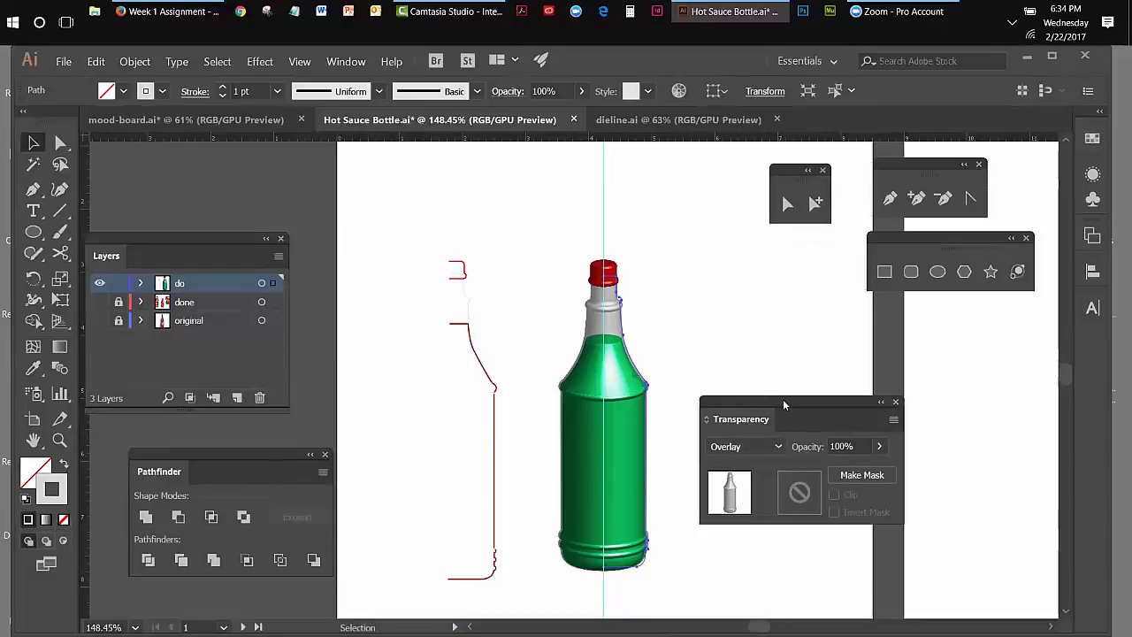
{"action": "left_click_drag", "start_coordinate": [784, 405], "coordinate": [789, 285]}
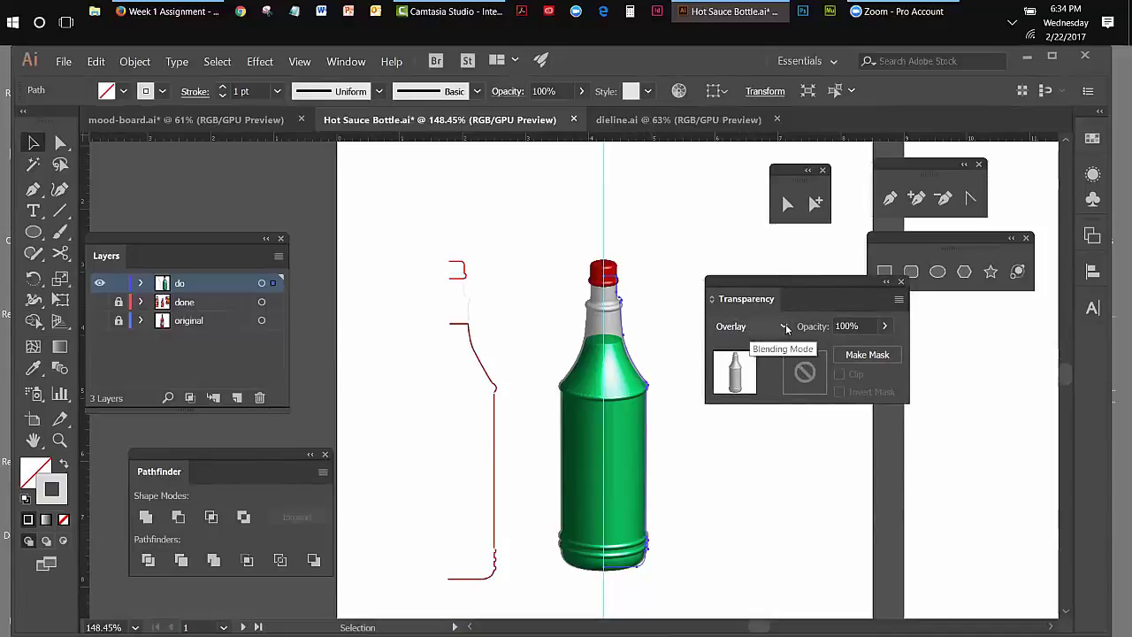
Try Darken, then Multiply as the bottle body's blend mode.
{"action": "left_click", "coordinate": [786, 329]}
{"action": "left_click", "coordinate": [769, 340]}
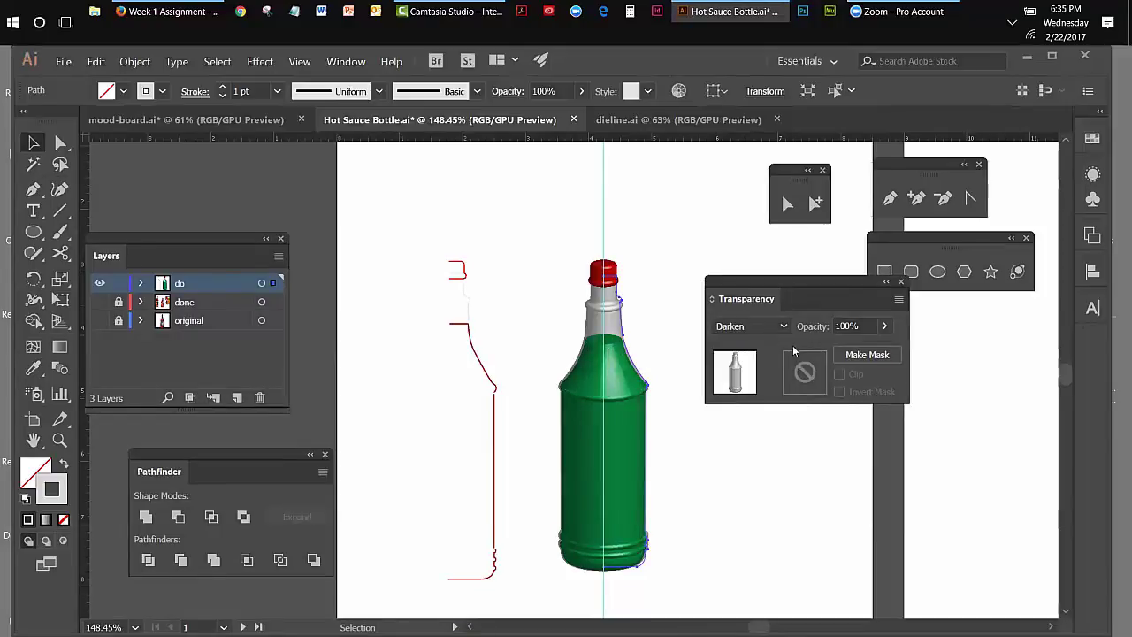
{"action": "left_click", "coordinate": [783, 325]}
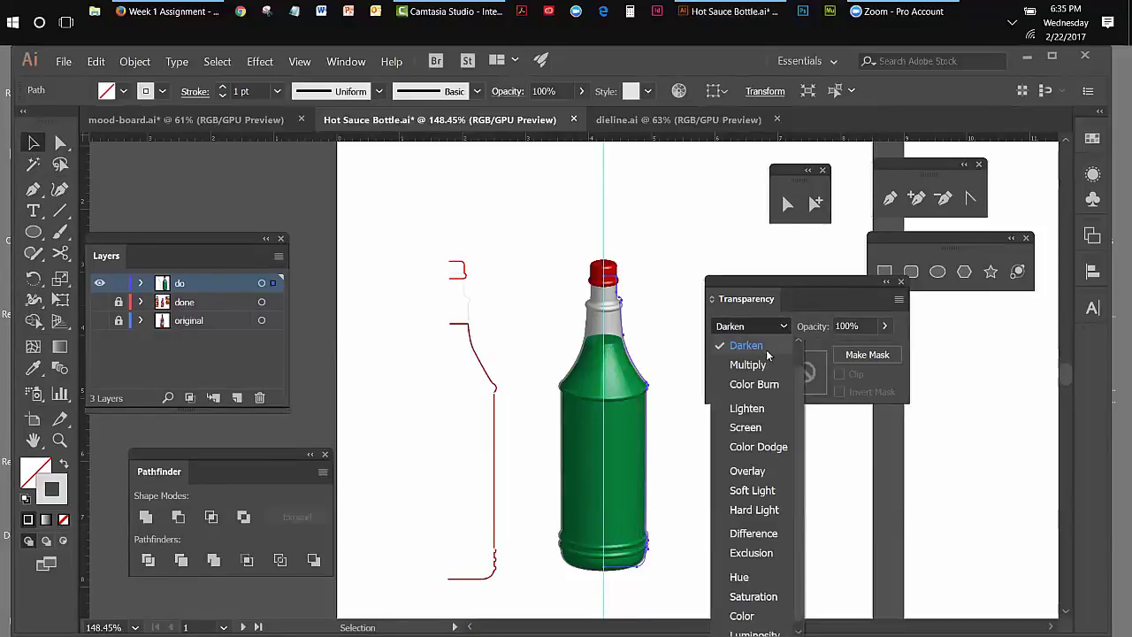
{"action": "scroll", "coordinate": [787, 341], "scroll_direction": "up", "scroll_amount": 1}
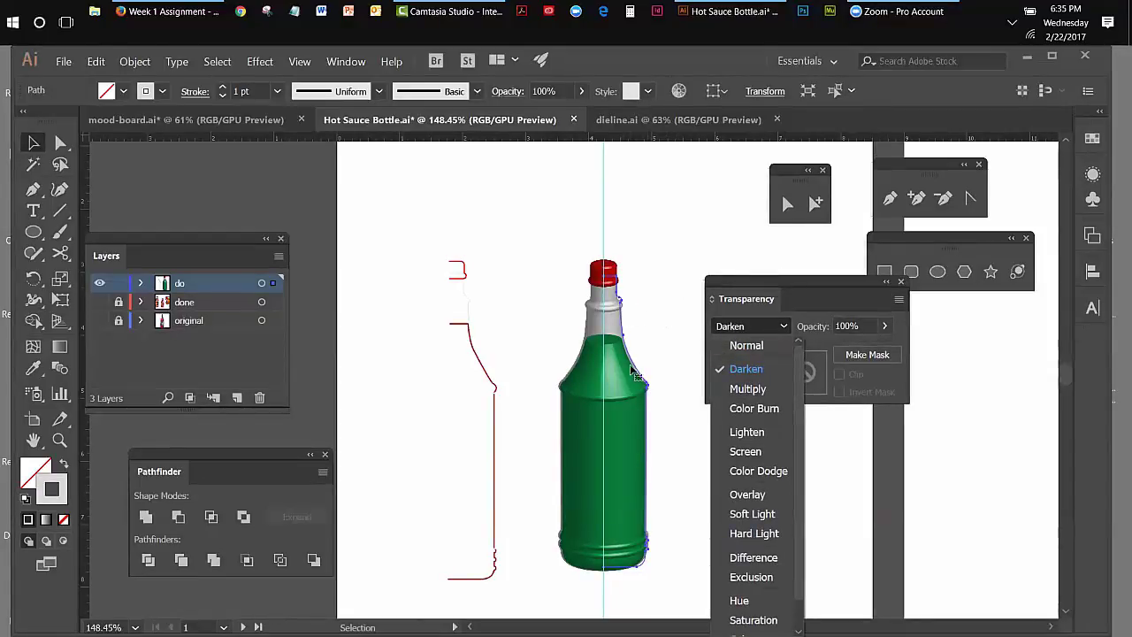
{"action": "left_click", "coordinate": [742, 389]}
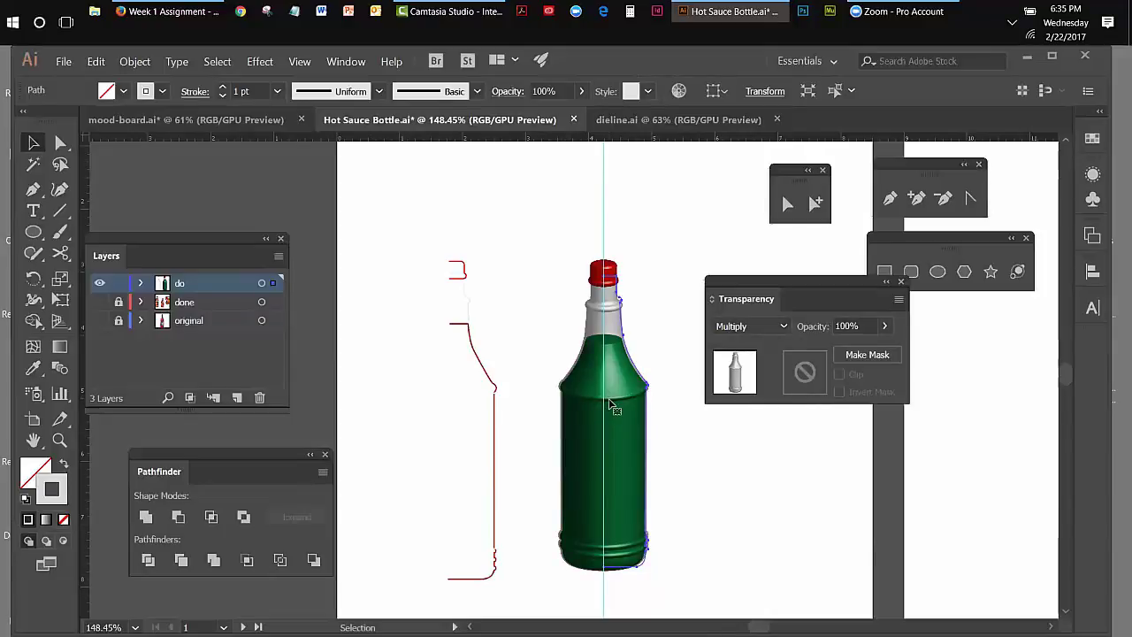
Try Lighten and Screen, settle back on Multiply, and move the Transparency panel aside.
{"action": "left_click", "coordinate": [783, 327]}
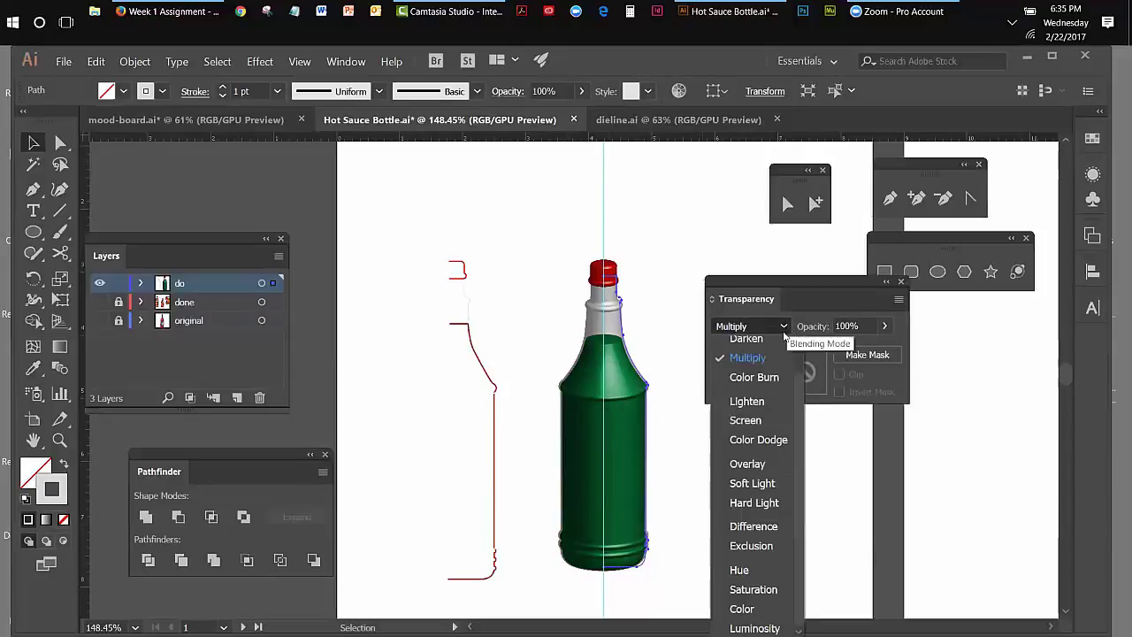
{"action": "key", "text": "Escape"}
{"action": "key", "text": "Down"}
{"action": "key", "text": "Down"}
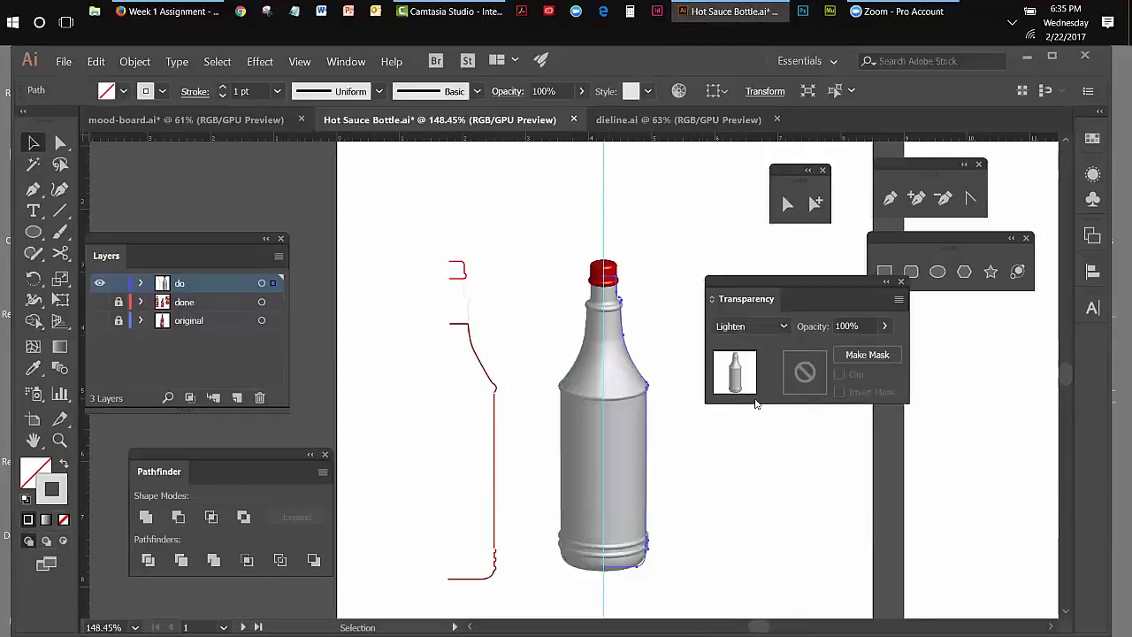
{"action": "left_click", "coordinate": [786, 329]}
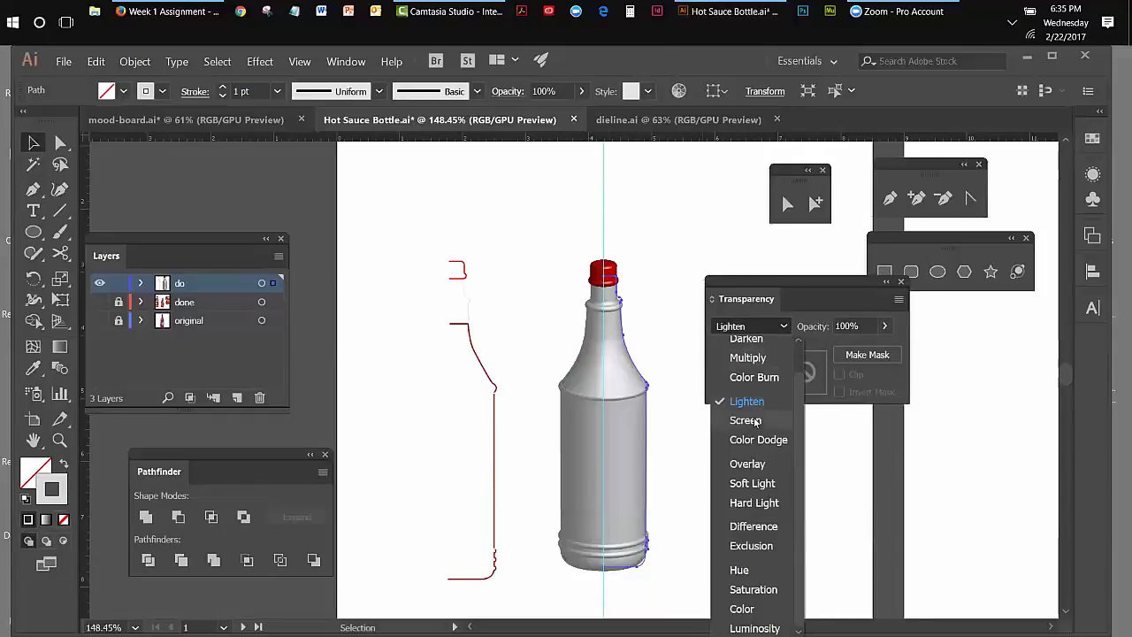
{"action": "left_click", "coordinate": [756, 399]}
{"action": "key", "text": "Down"}
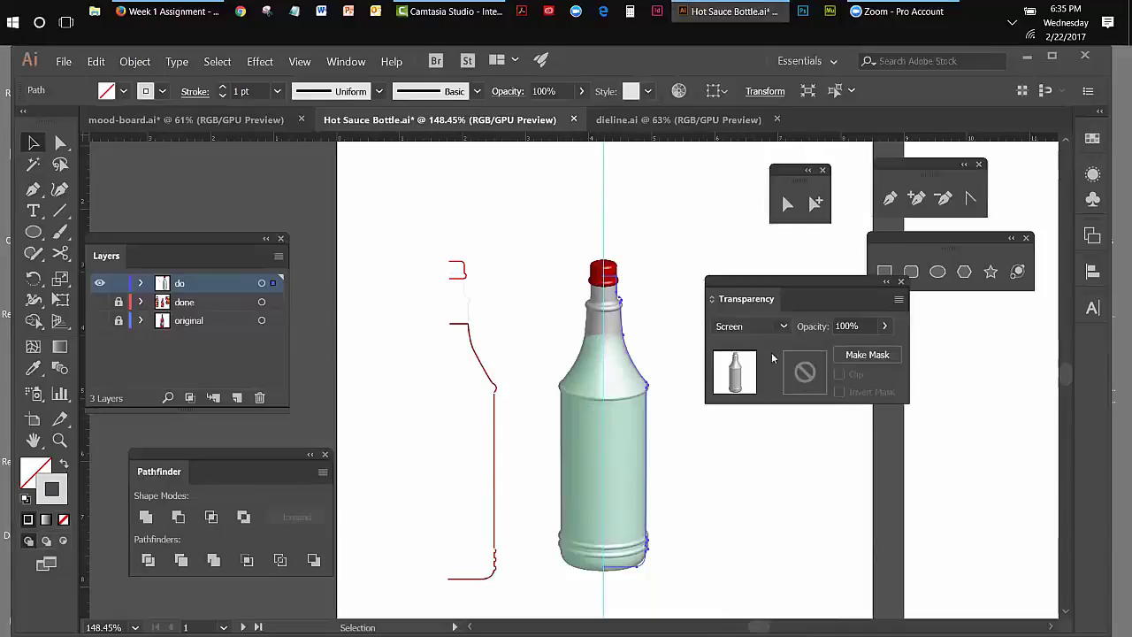
{"action": "left_click", "coordinate": [783, 327]}
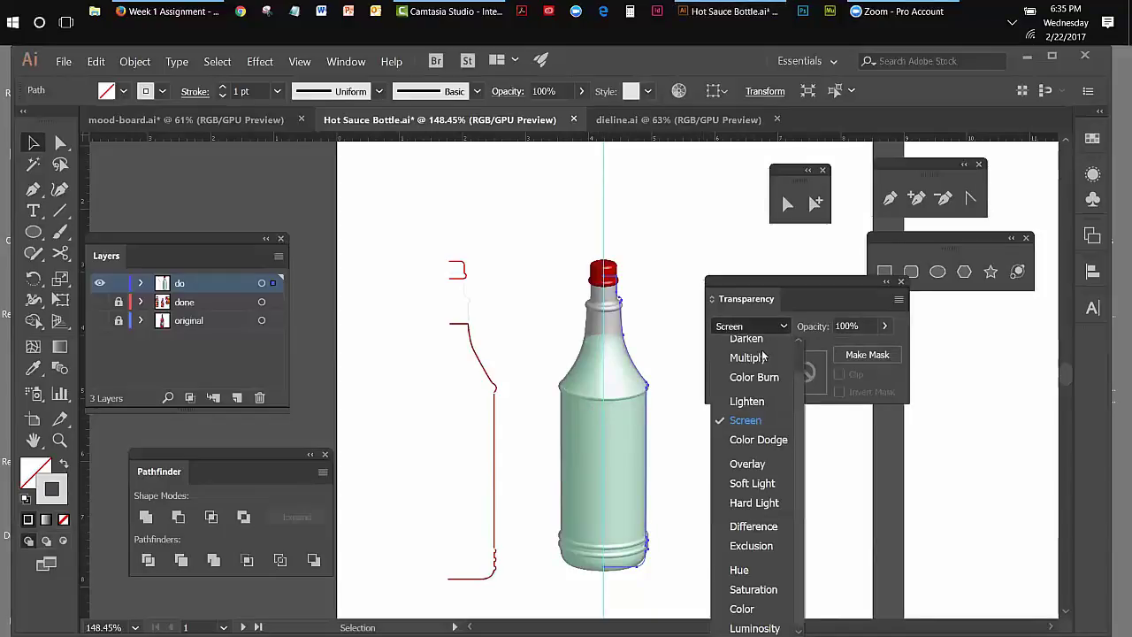
{"action": "left_click", "coordinate": [750, 359]}
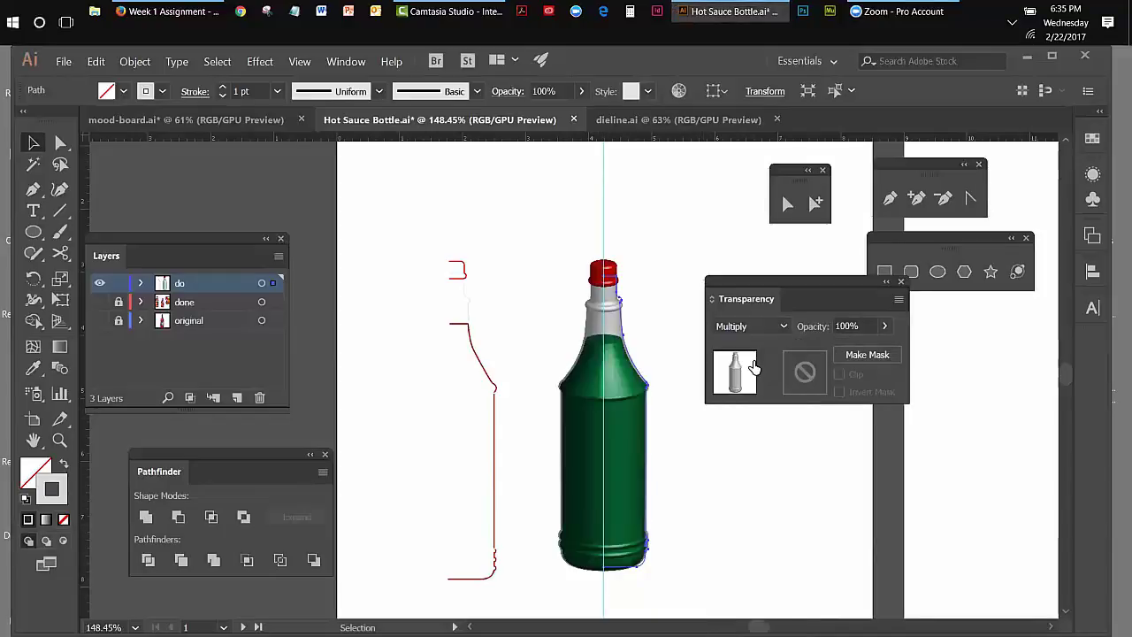
{"action": "left_click_drag", "start_coordinate": [820, 292], "coordinate": [871, 323]}
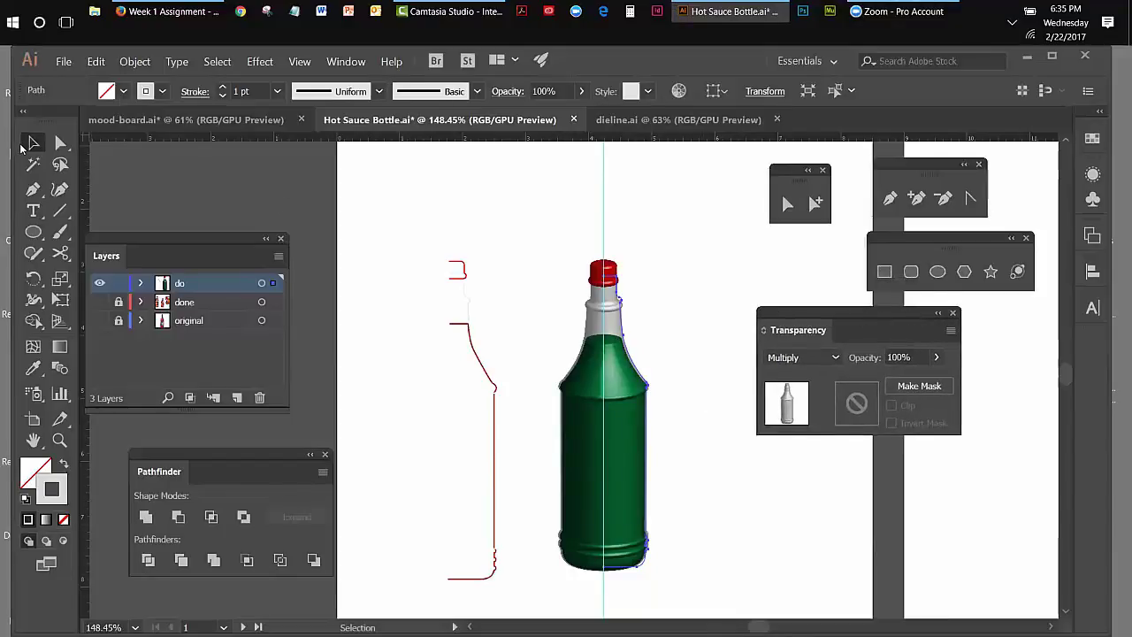
Deselect everything and hide the guides via View > Guides > Hide Guides.
{"action": "left_click", "coordinate": [468, 223]}
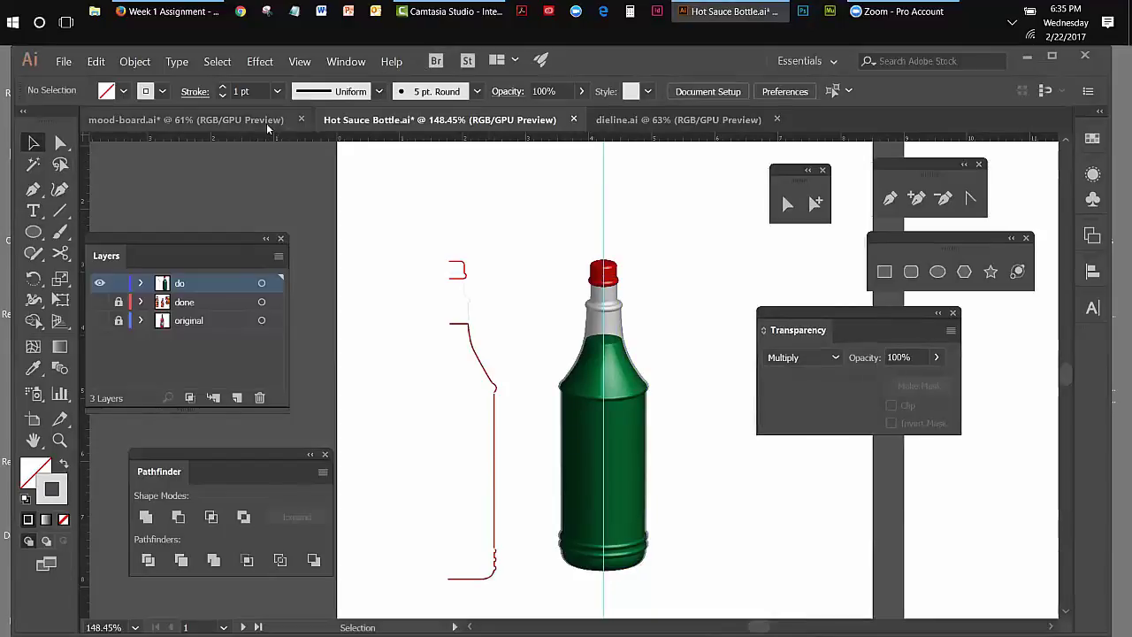
{"action": "left_click", "coordinate": [300, 62]}
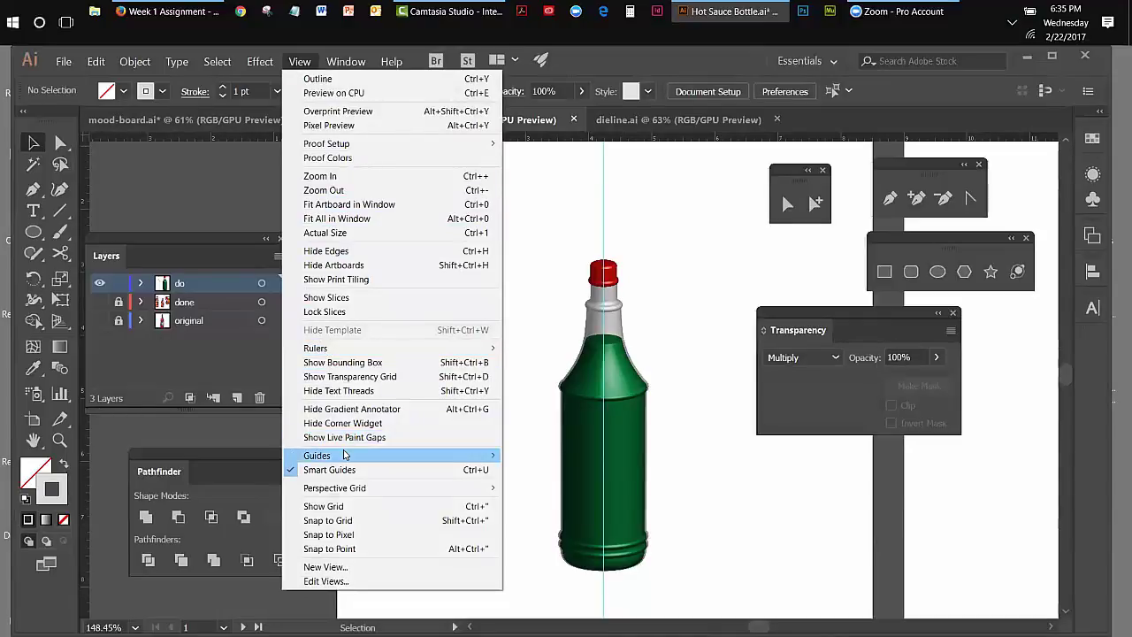
{"action": "left_click", "coordinate": [522, 457]}
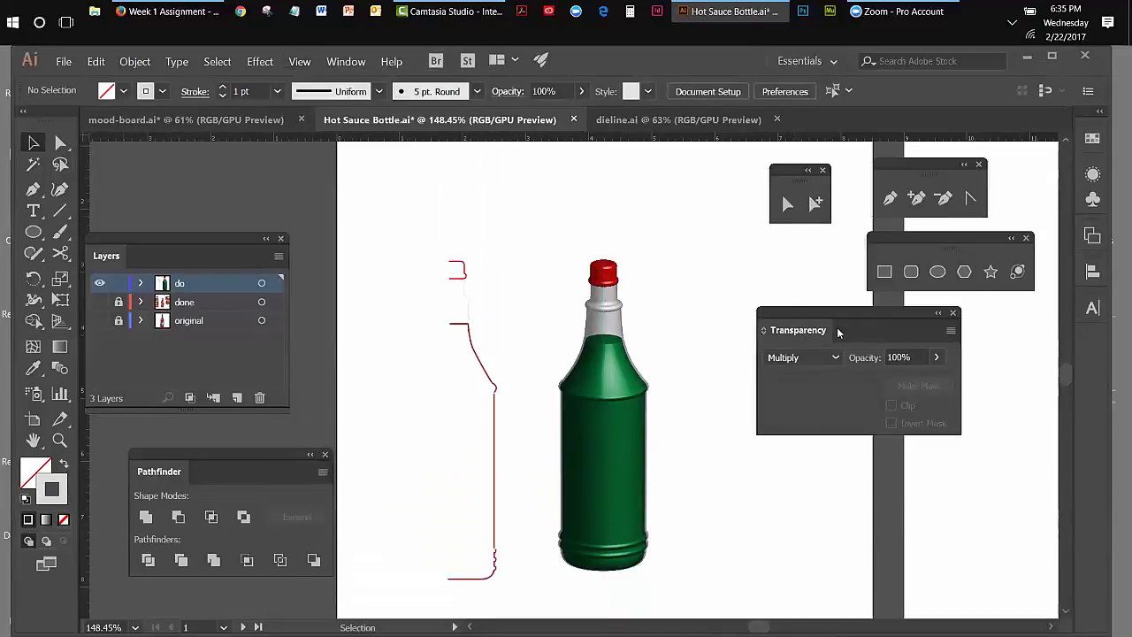
{"action": "left_click_drag", "start_coordinate": [801, 324], "coordinate": [846, 323]}
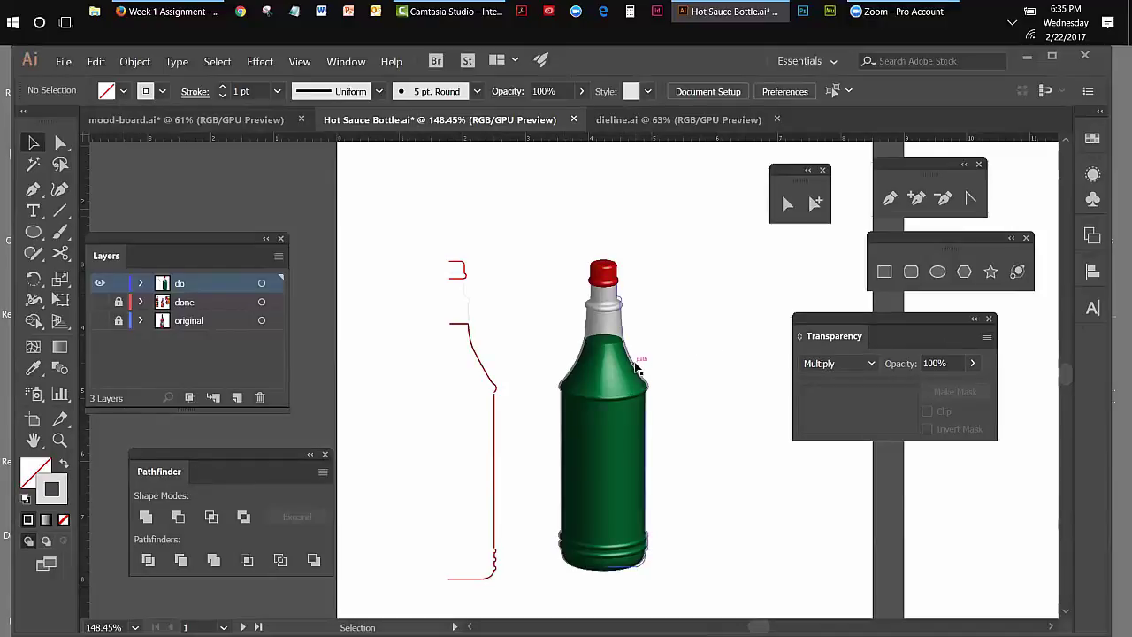
Select the bottle body path and lock it with Object > Lock > Selection.
{"action": "left_click", "coordinate": [634, 365]}
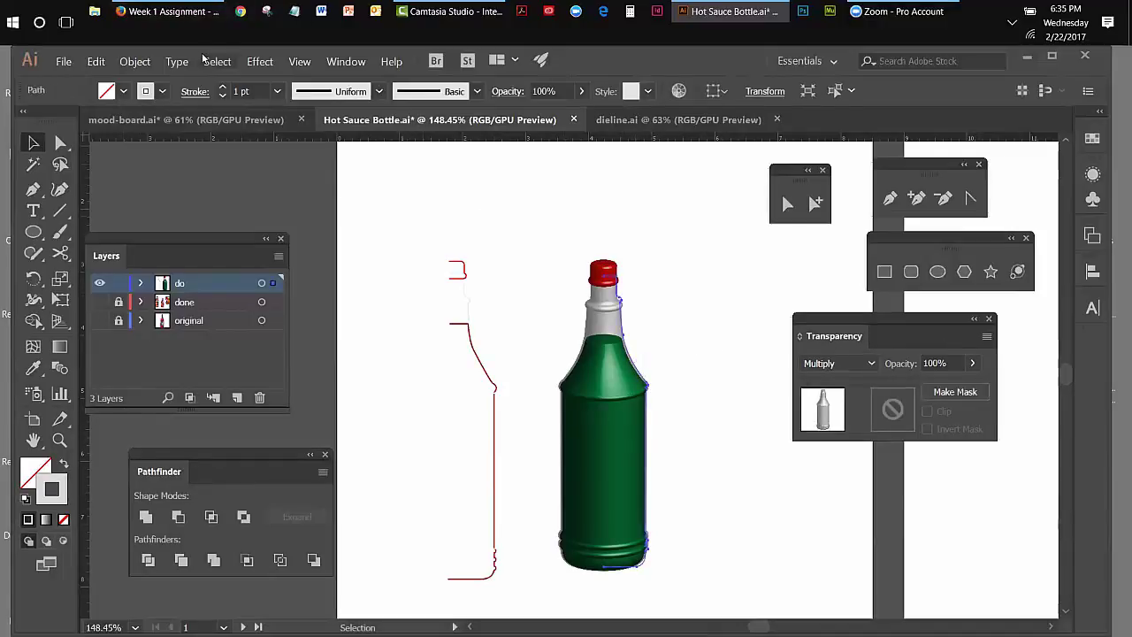
{"action": "left_click", "coordinate": [142, 61]}
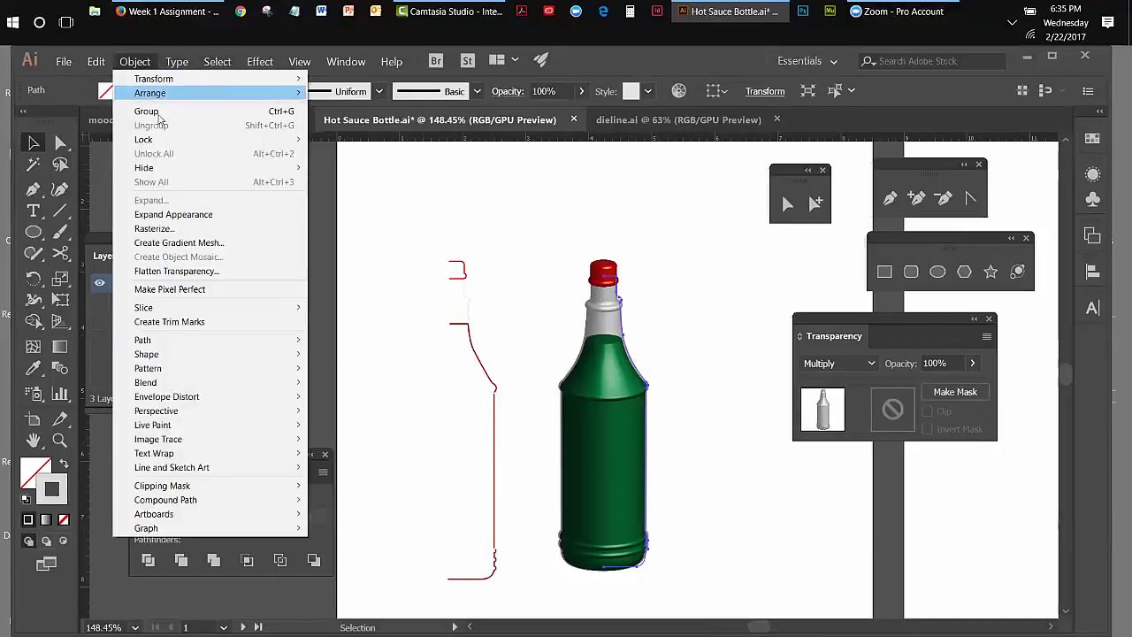
{"action": "mouse_move", "coordinate": [162, 141]}
{"action": "left_click", "coordinate": [335, 139]}
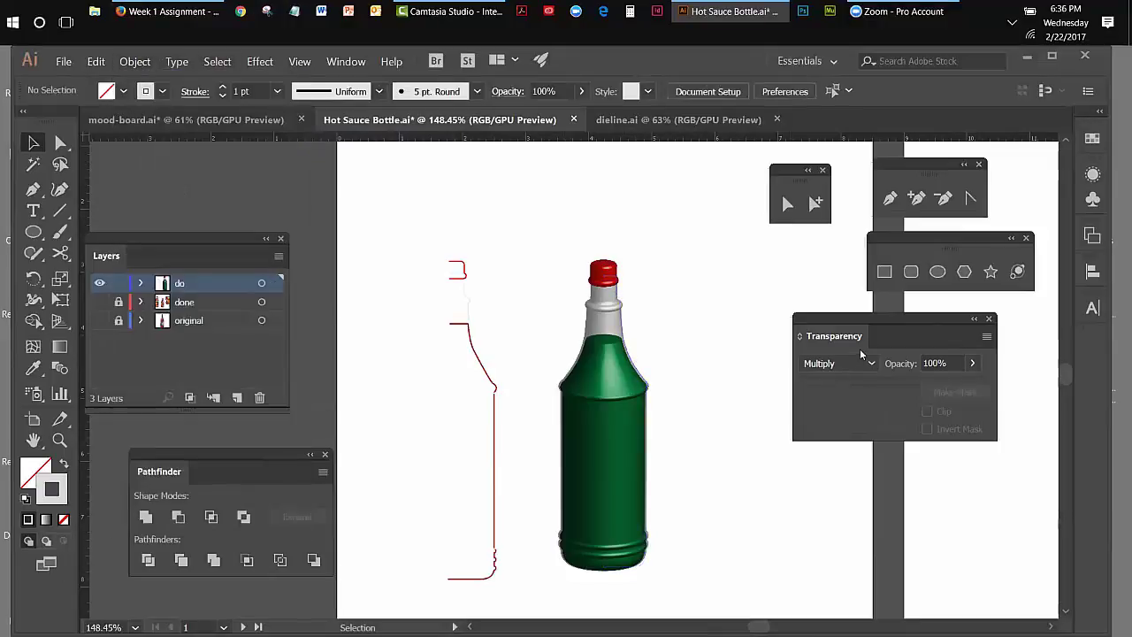
Fill the selected bottle body with the red swatch, after briefly trying another red and magenta-pink.
{"action": "left_click", "coordinate": [611, 340]}
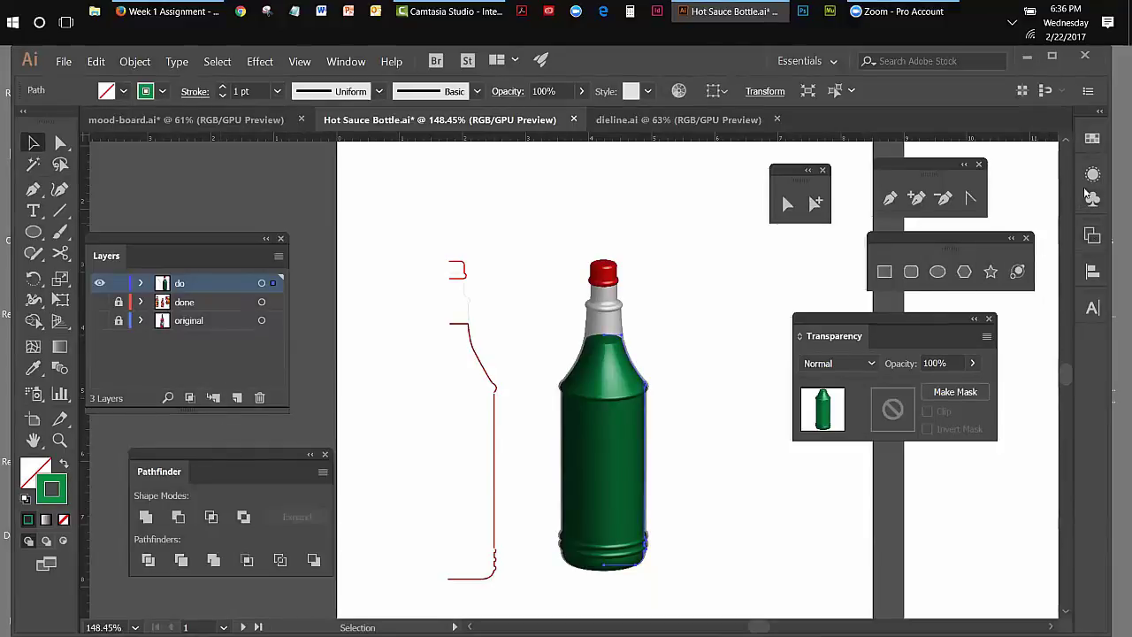
{"action": "left_click", "coordinate": [1092, 138]}
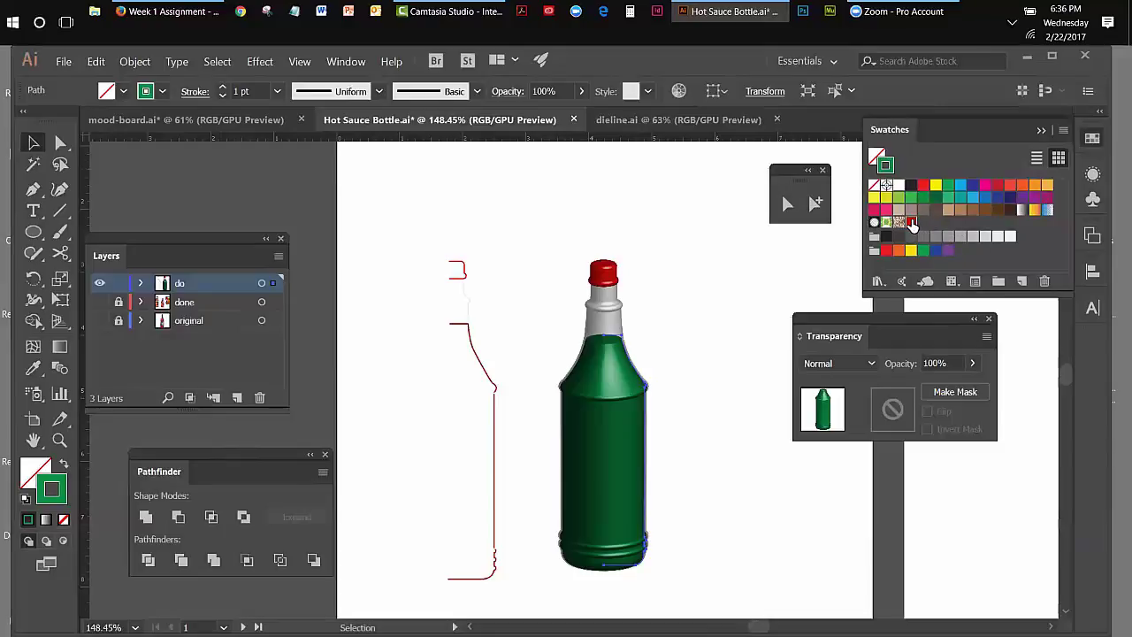
{"action": "left_click", "coordinate": [912, 223]}
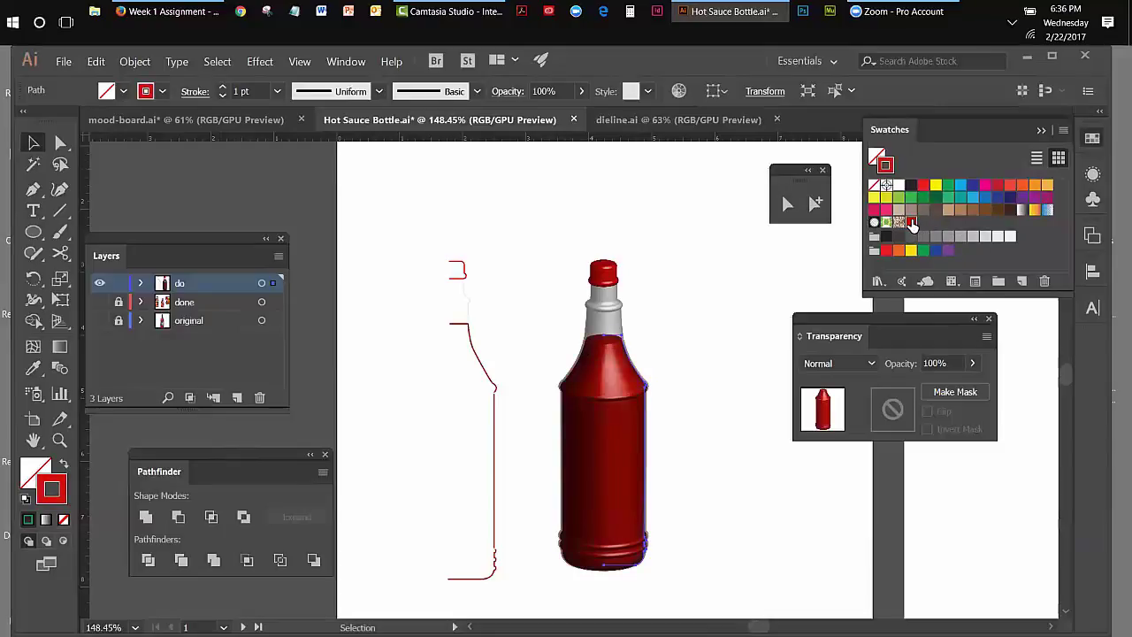
{"action": "left_click", "coordinate": [999, 189]}
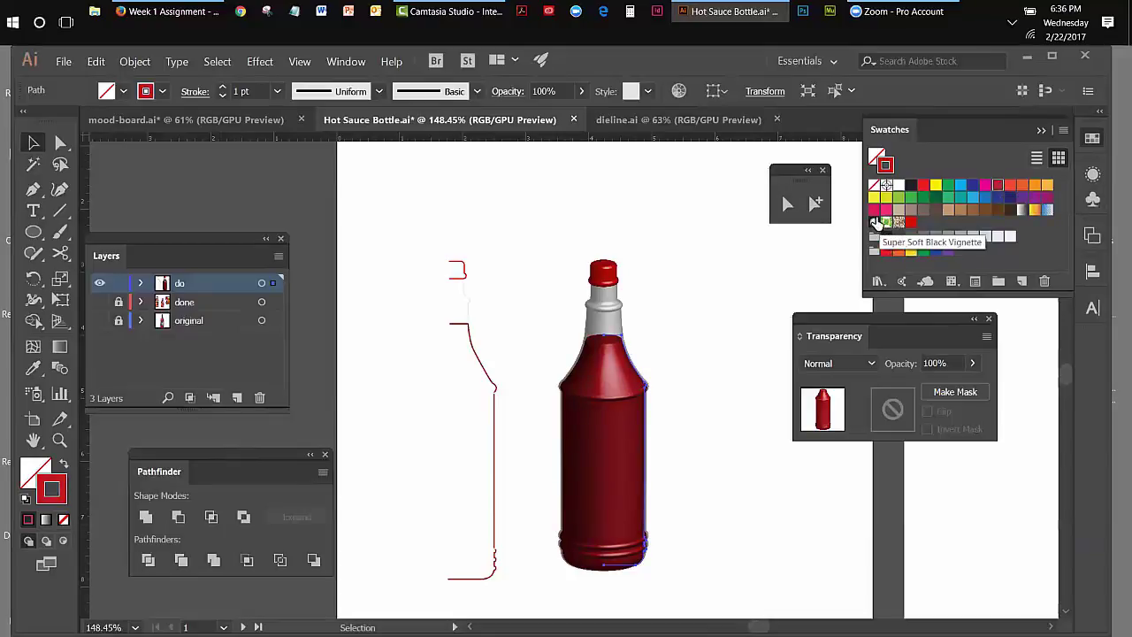
{"action": "left_click", "coordinate": [875, 211]}
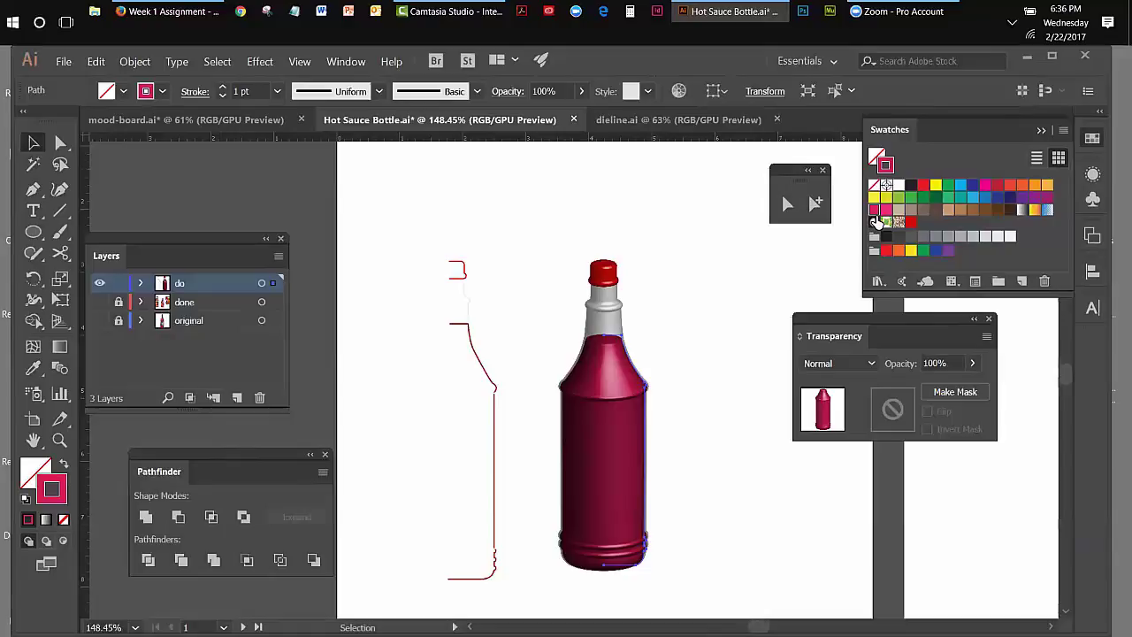
{"action": "left_click", "coordinate": [911, 223]}
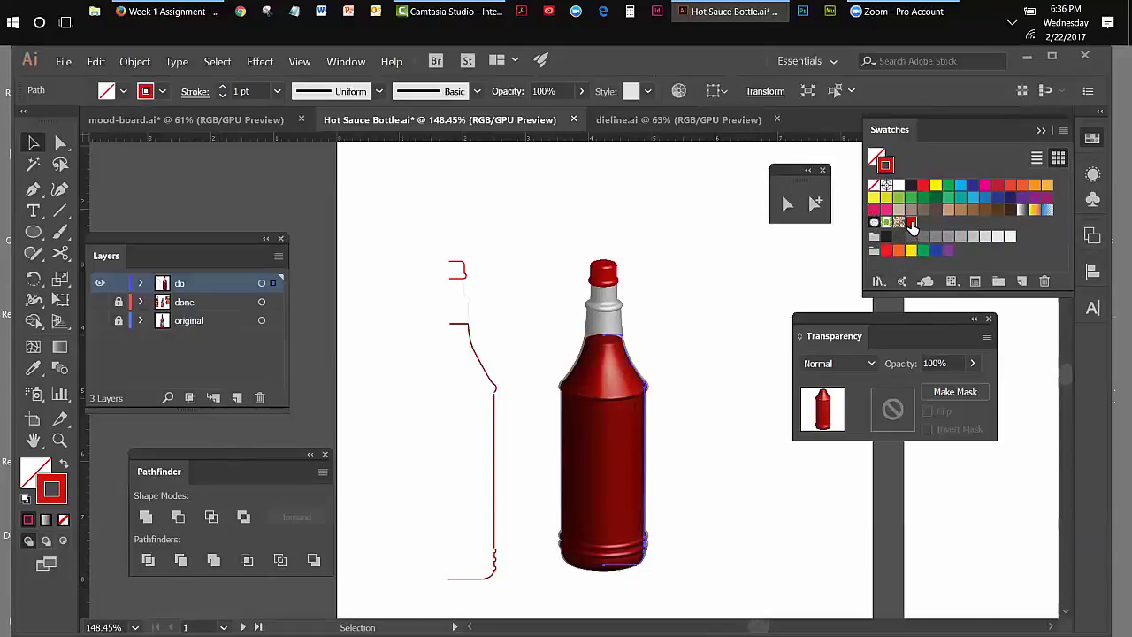
Darken the body fill to ad0400 (R173 G4 B0) in the Color Picker, then deselect.
{"action": "double_click", "coordinate": [62, 485]}
{"action": "left_click_drag", "start_coordinate": [602, 190], "coordinate": [802, 161]}
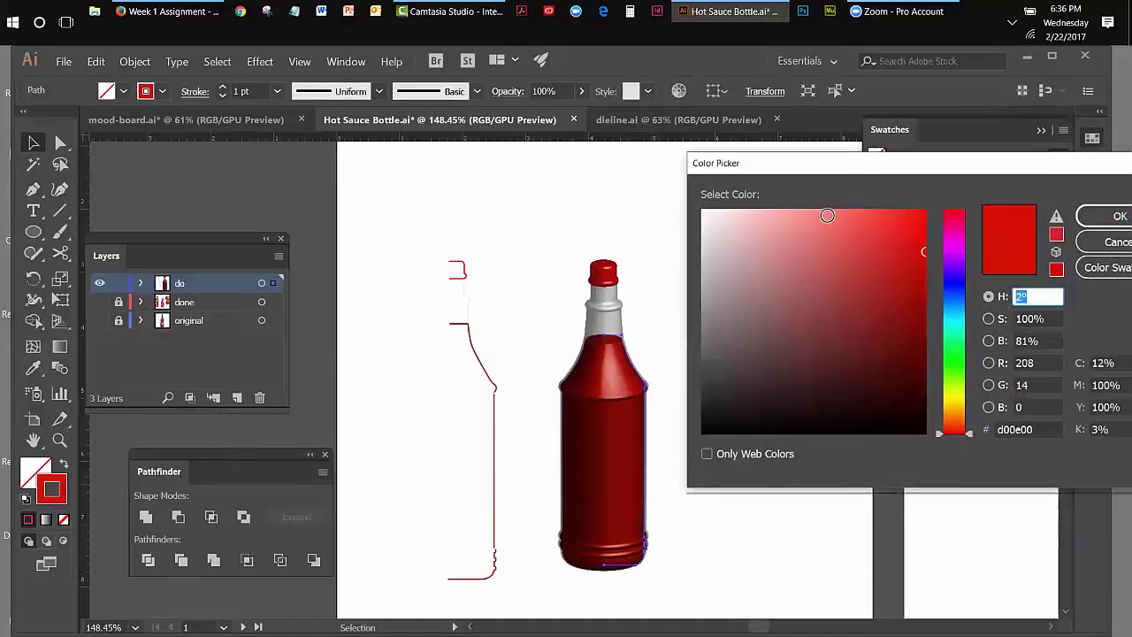
{"action": "left_click", "coordinate": [923, 254]}
{"action": "left_click_drag", "start_coordinate": [923, 254], "coordinate": [928, 278]}
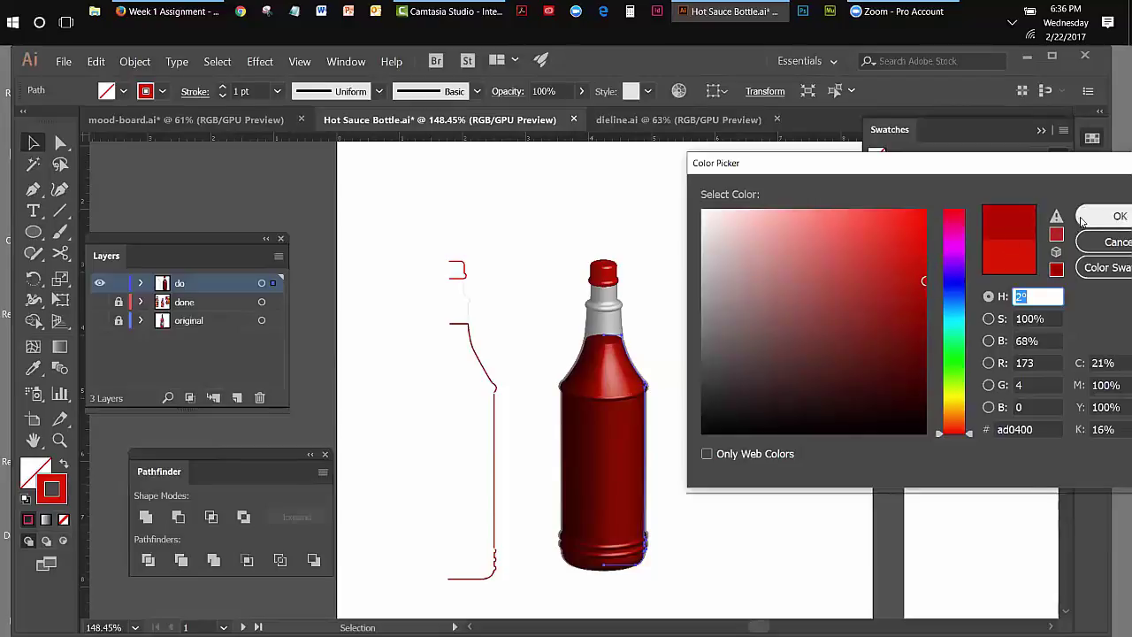
{"action": "left_click", "coordinate": [1113, 216]}
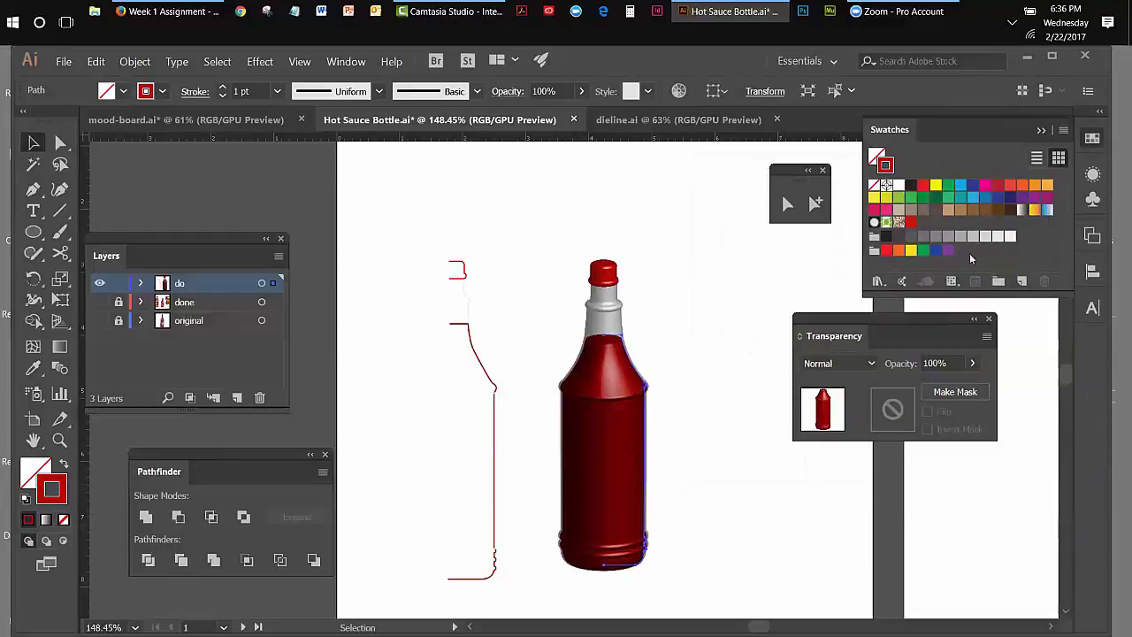
{"action": "left_click_drag", "start_coordinate": [889, 330], "coordinate": [908, 335]}
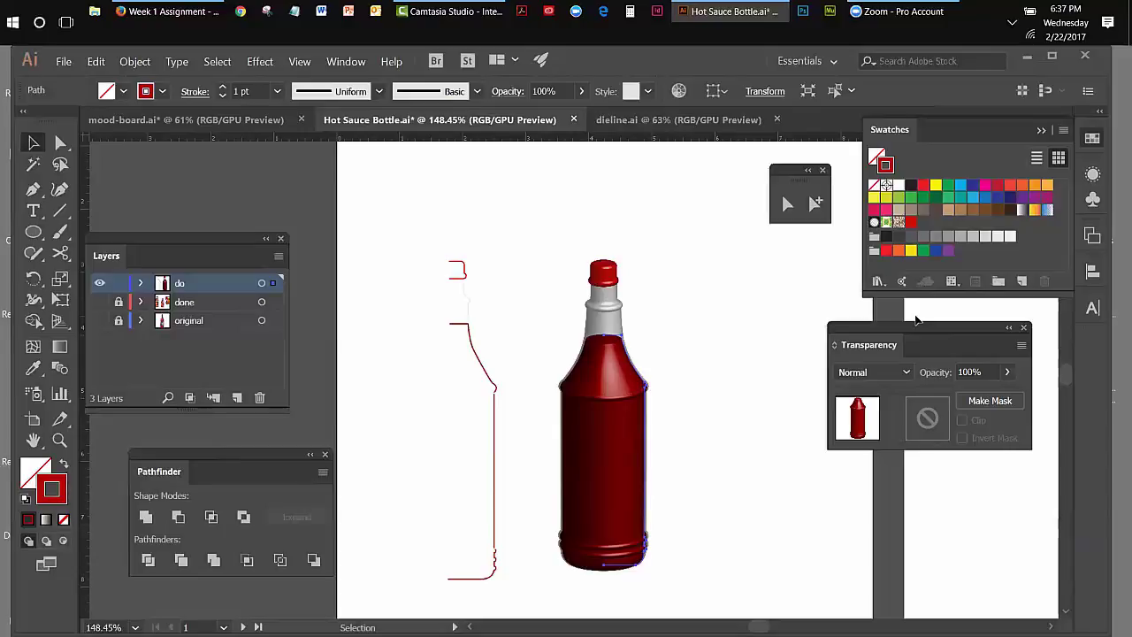
{"action": "left_click", "coordinate": [750, 409]}
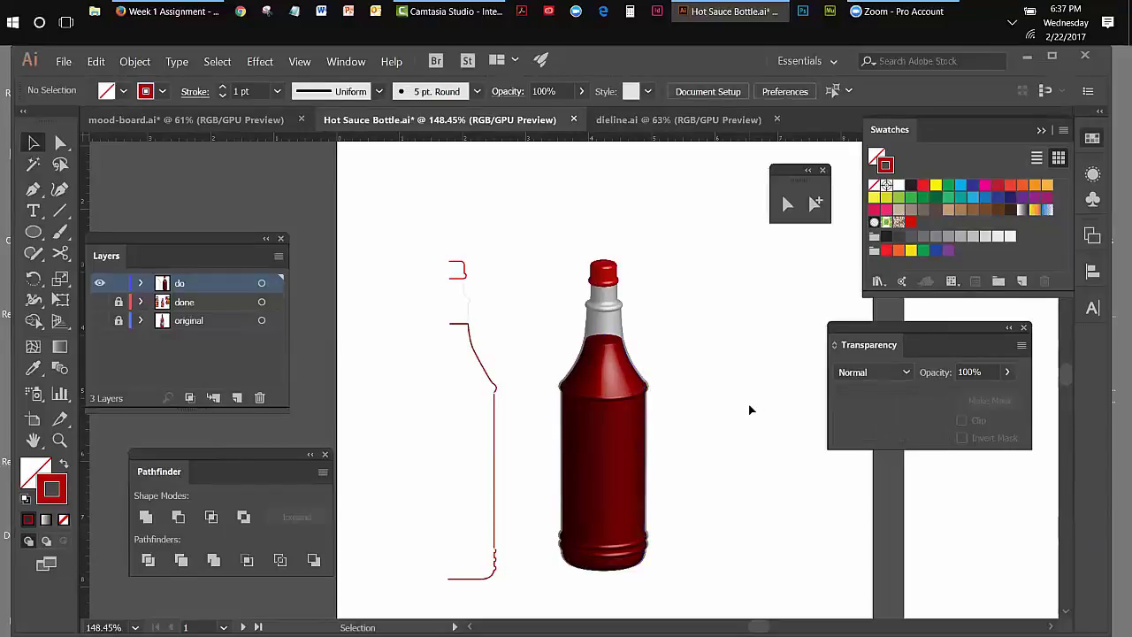